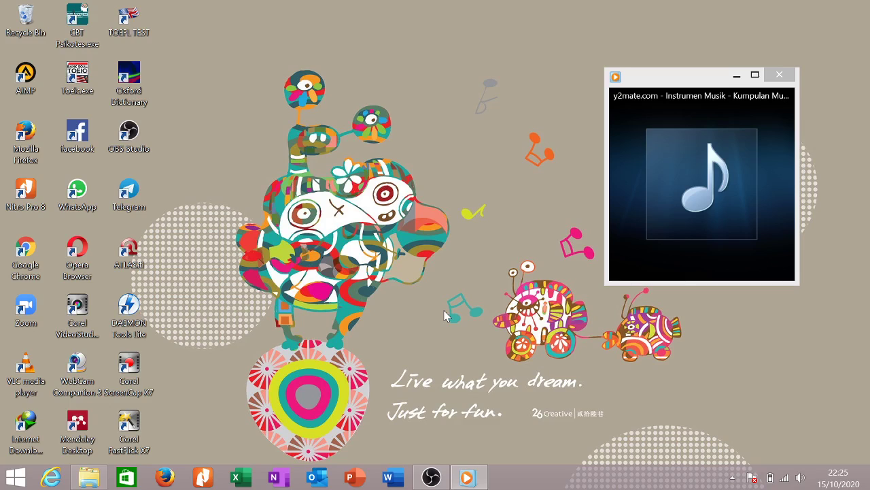
Check the system volume from the tray, then minimize Windows Media Player to clear the desktop.
{"action": "left_click", "coordinate": [467, 477]}
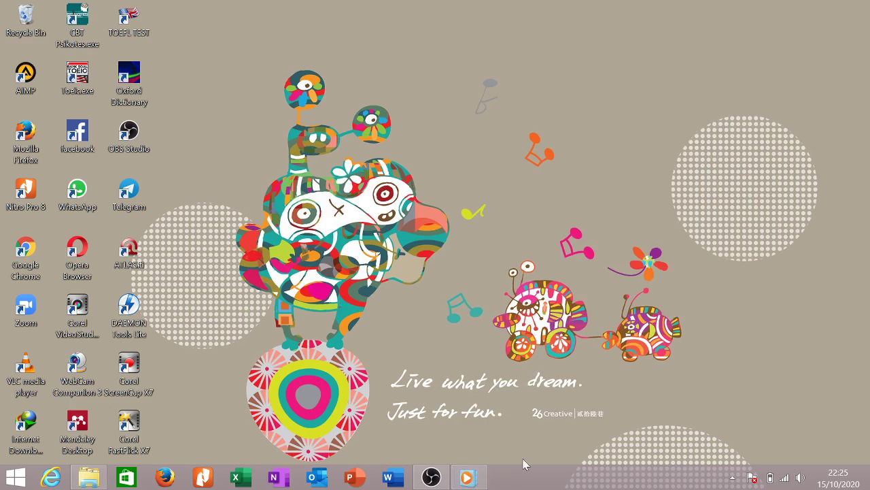
{"action": "left_click", "coordinate": [468, 477]}
{"action": "mouse_move", "coordinate": [664, 245]}
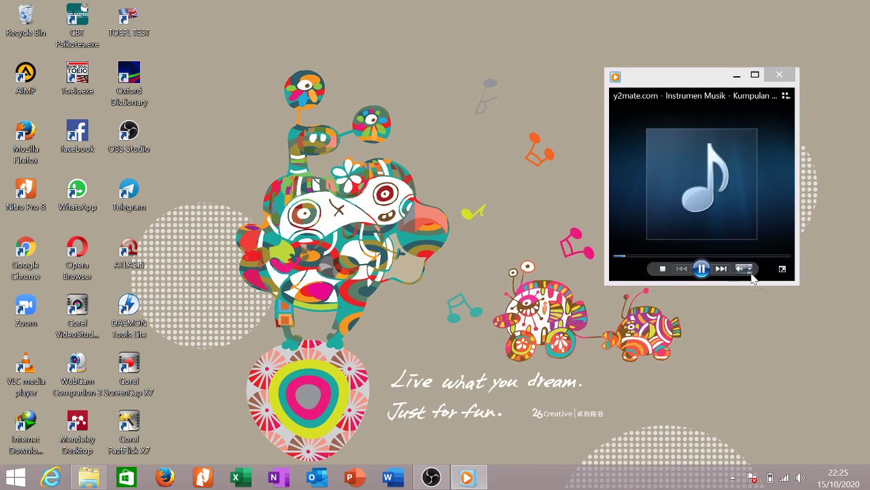
{"action": "left_click", "coordinate": [800, 477]}
{"action": "mouse_move", "coordinate": [803, 345]}
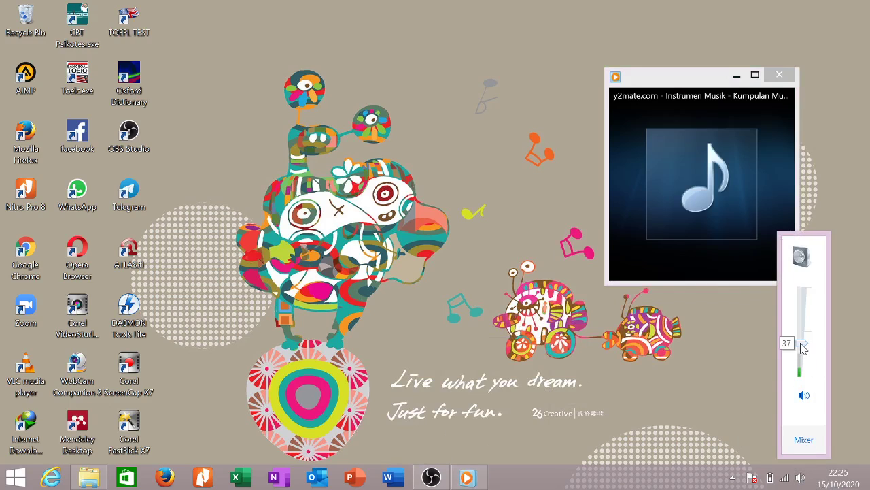
{"action": "left_click", "coordinate": [736, 74]}
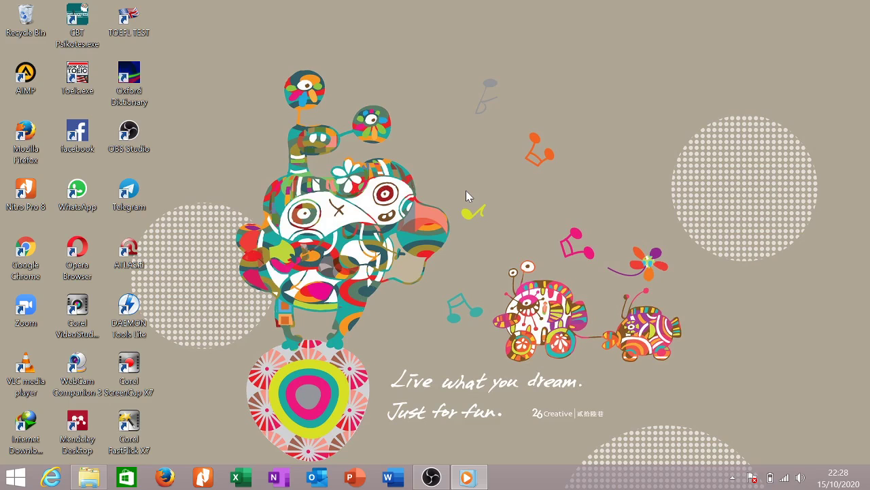
{"action": "right_click", "coordinate": [555, 149]}
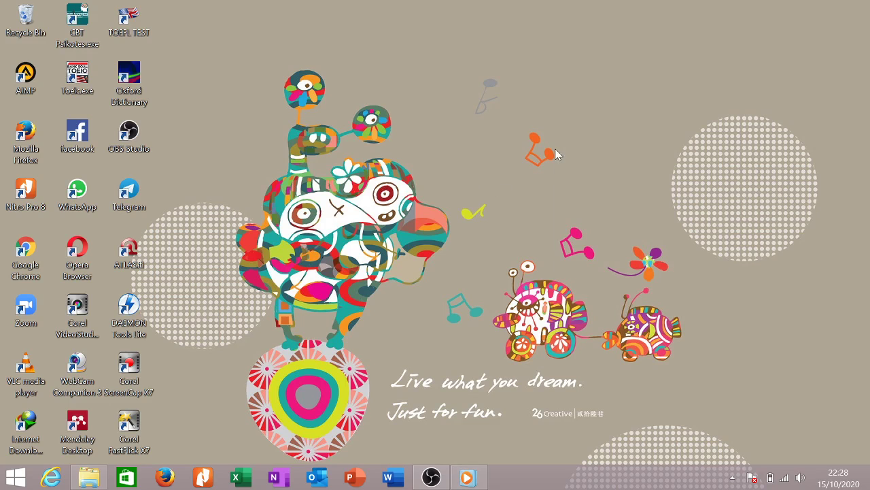
Launch Word from the taskbar and scroll through its start page of templates and recent files.
{"action": "left_click", "coordinate": [571, 184]}
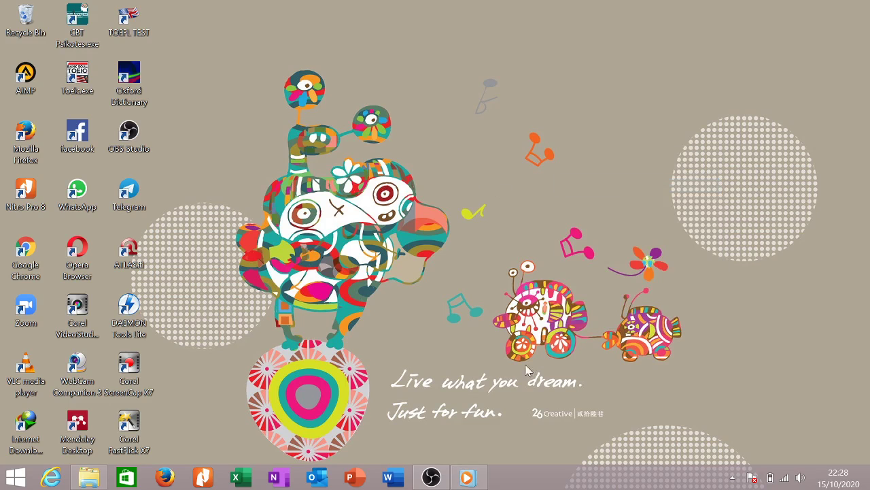
{"action": "left_click", "coordinate": [390, 480]}
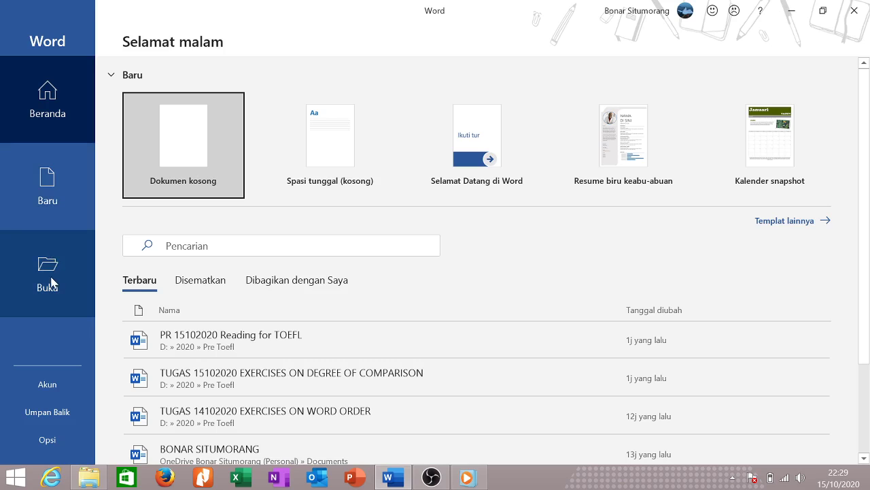
{"action": "scroll", "coordinate": [58, 306], "scroll_direction": "down", "scroll_amount": 3}
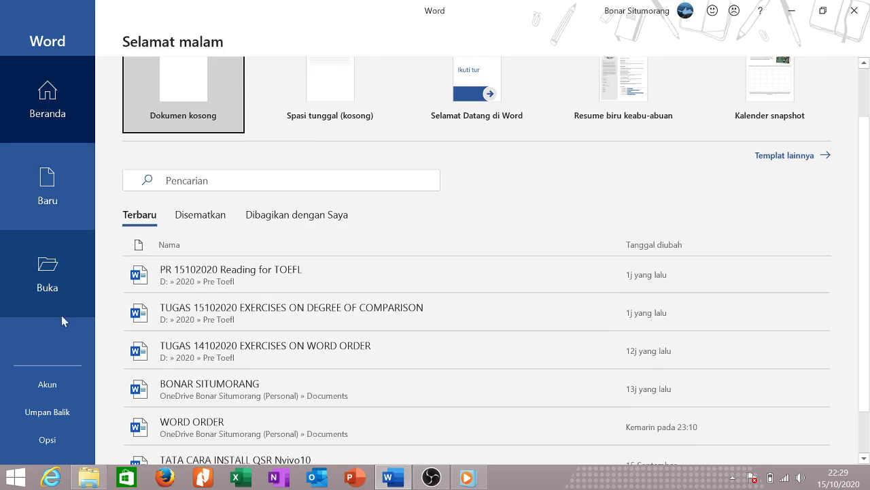
Open the Akun (Account) page from the start screen sidebar.
{"action": "left_click", "coordinate": [48, 385]}
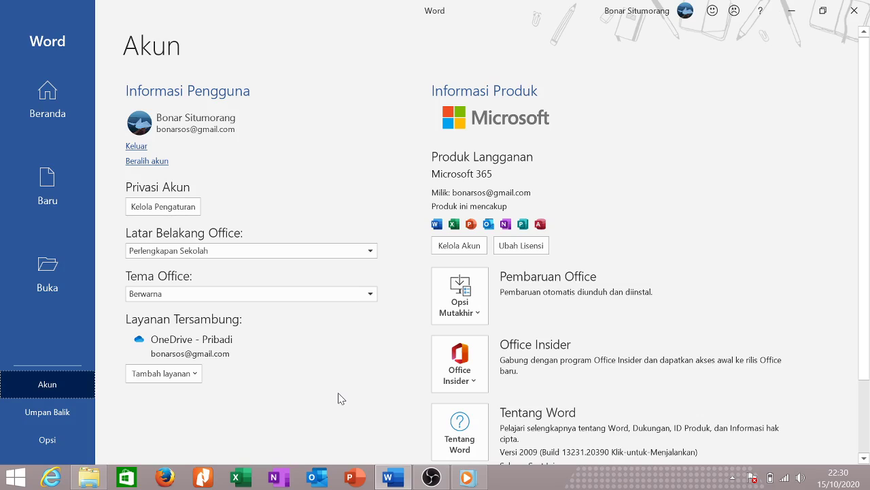
{"action": "left_click", "coordinate": [159, 212]}
{"action": "scroll", "coordinate": [265, 210], "scroll_direction": "down", "scroll_amount": 2}
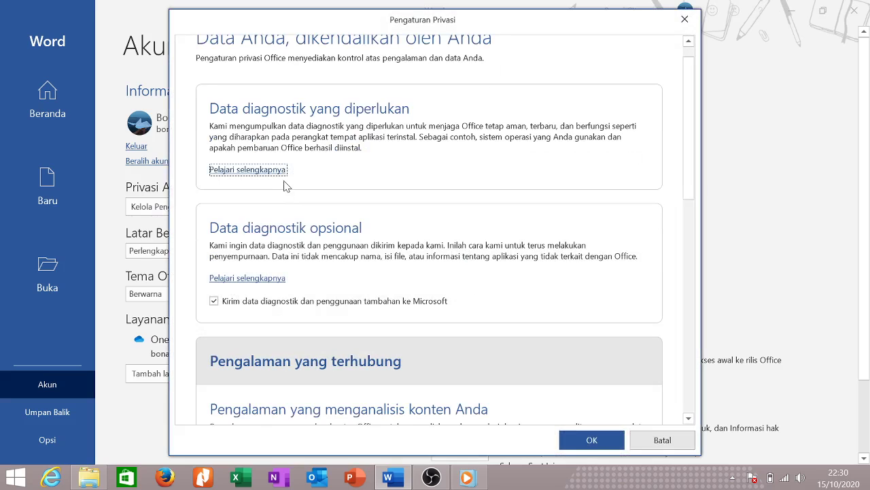
{"action": "scroll", "coordinate": [290, 185], "scroll_direction": "down", "scroll_amount": 10}
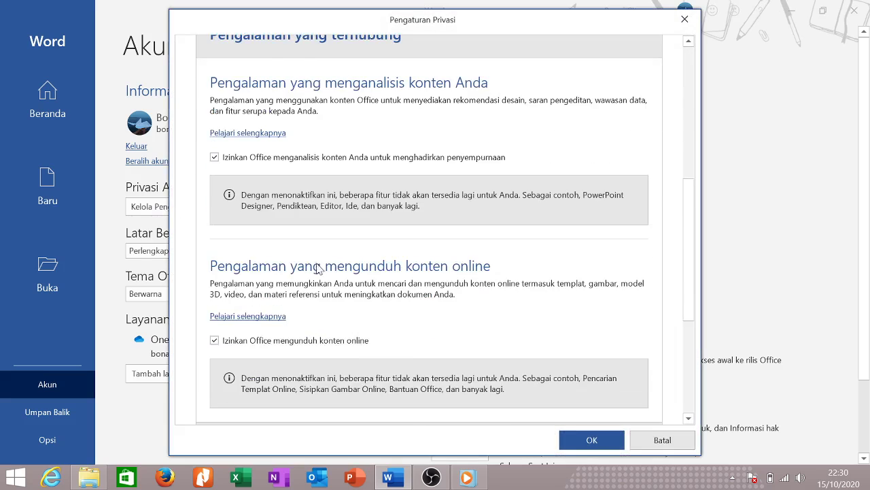
{"action": "scroll", "coordinate": [322, 271], "scroll_direction": "down", "scroll_amount": 5}
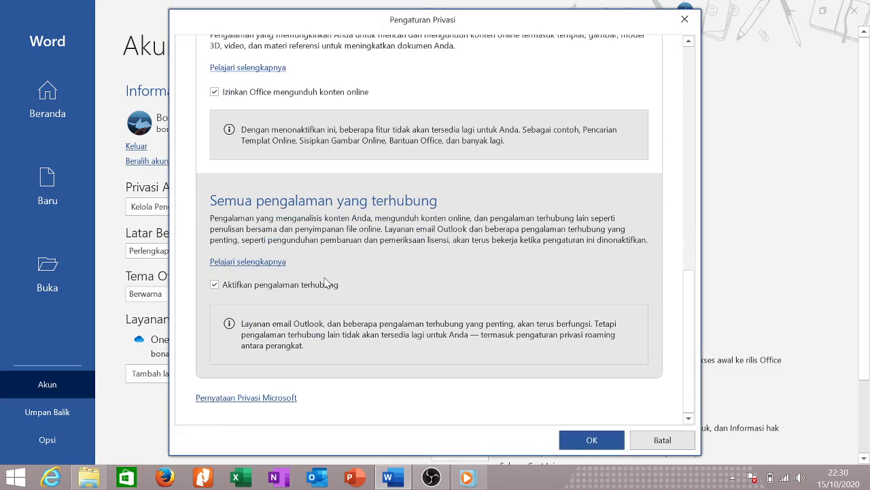
{"action": "scroll", "coordinate": [338, 287], "scroll_direction": "up", "scroll_amount": 15}
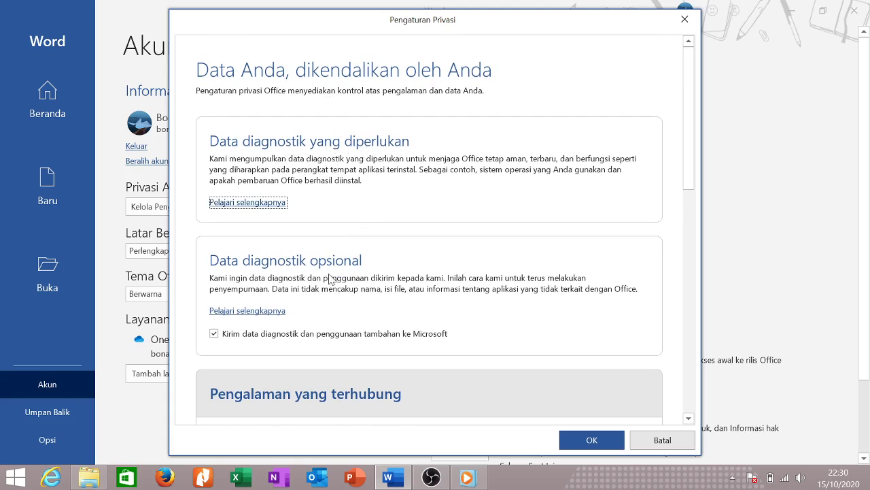
{"action": "scroll", "coordinate": [330, 281], "scroll_direction": "down", "scroll_amount": 3}
{"action": "scroll", "coordinate": [329, 281], "scroll_direction": "down", "scroll_amount": 1}
{"action": "scroll", "coordinate": [329, 281], "scroll_direction": "down", "scroll_amount": 2}
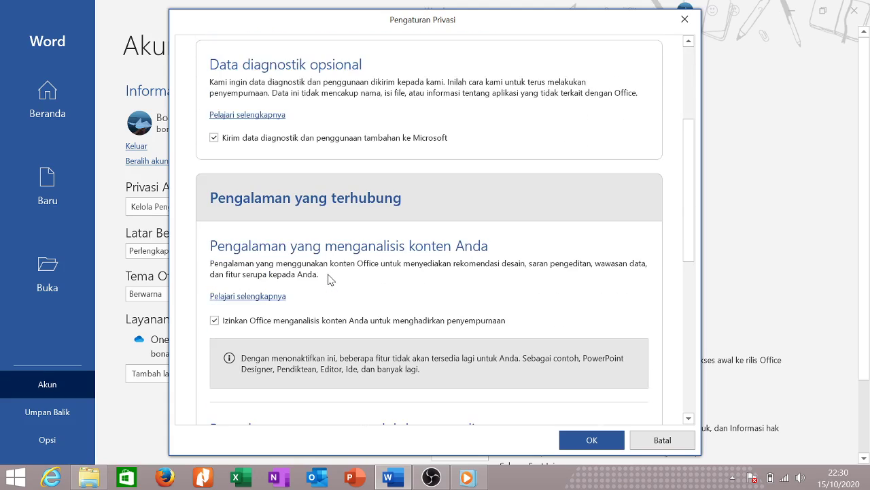
{"action": "scroll", "coordinate": [400, 253], "scroll_direction": "down", "scroll_amount": 3}
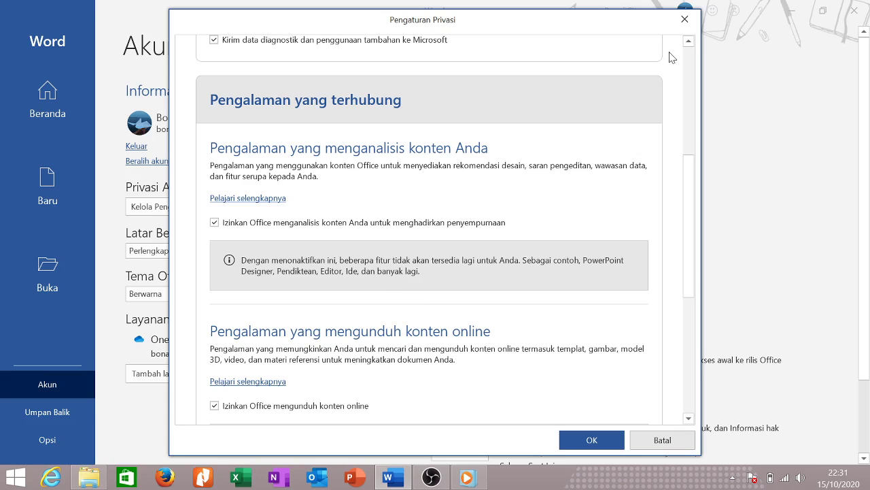
{"action": "left_click", "coordinate": [684, 19]}
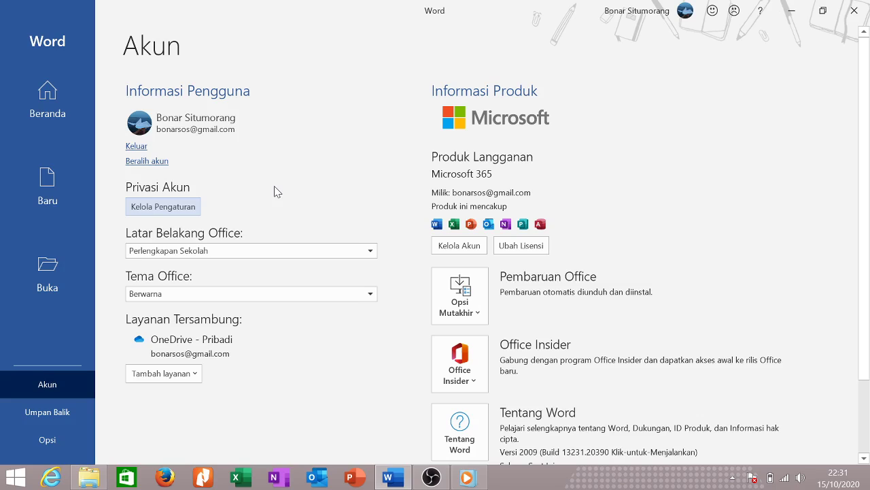
Try the Abu-Abu Gelap, Hitam and Putih Office themes, then settle on Berwarna.
{"action": "left_click", "coordinate": [251, 293]}
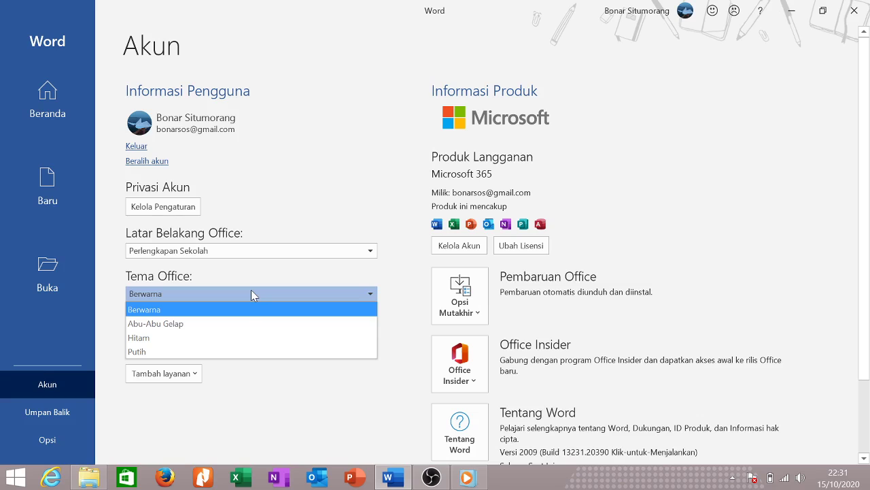
{"action": "left_click", "coordinate": [229, 325]}
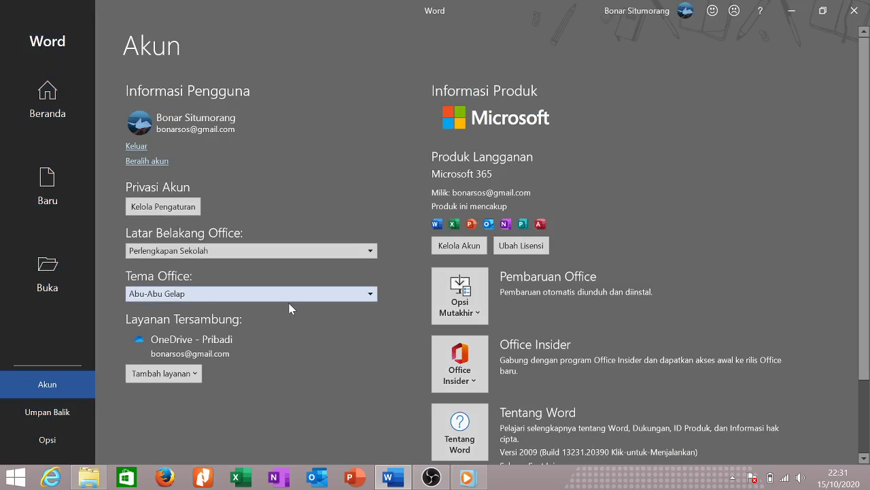
{"action": "left_click", "coordinate": [284, 297]}
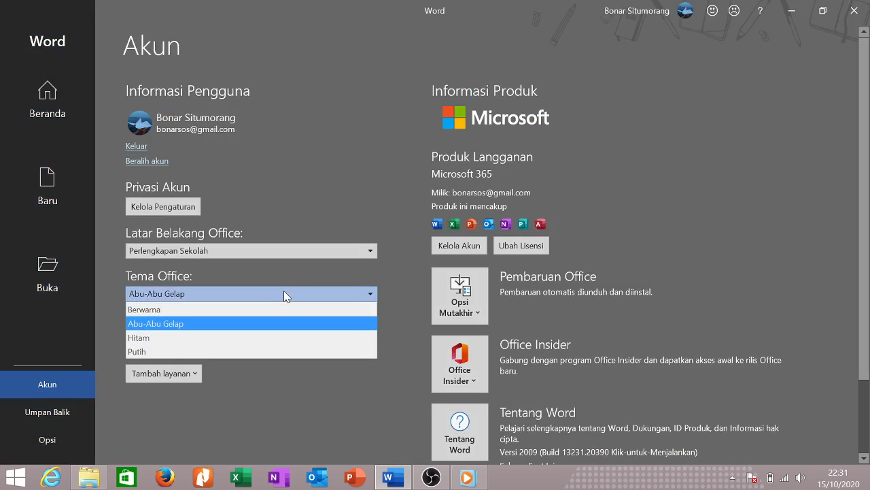
{"action": "left_click", "coordinate": [220, 339]}
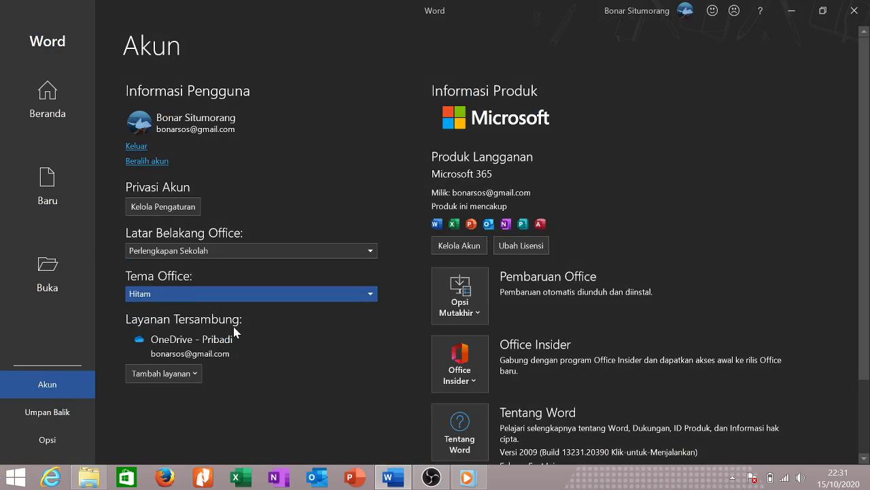
{"action": "left_click", "coordinate": [267, 298]}
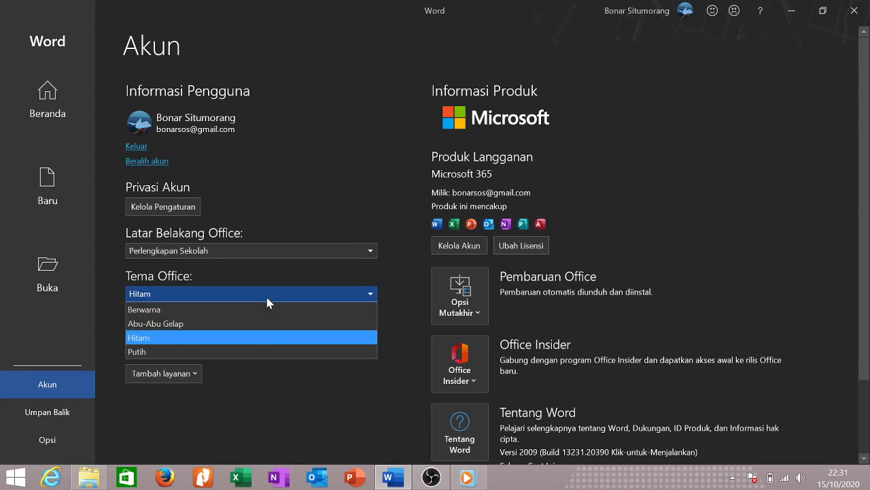
{"action": "left_click", "coordinate": [204, 352]}
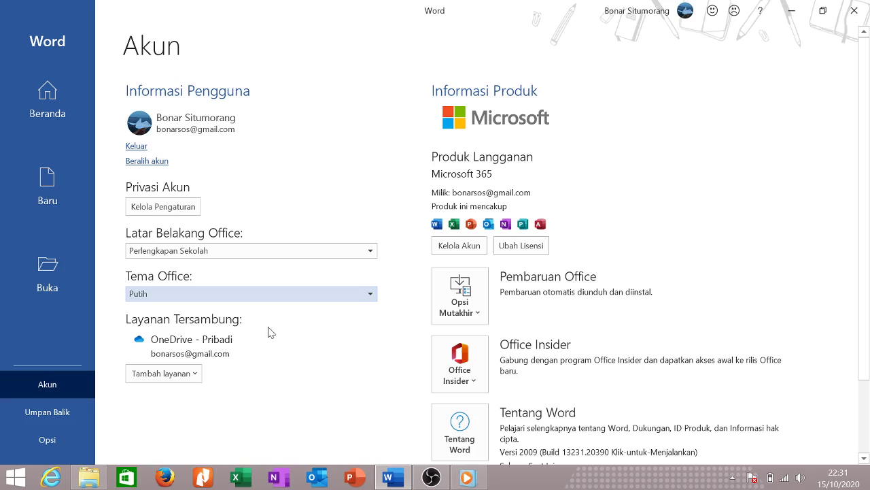
{"action": "left_click", "coordinate": [306, 297]}
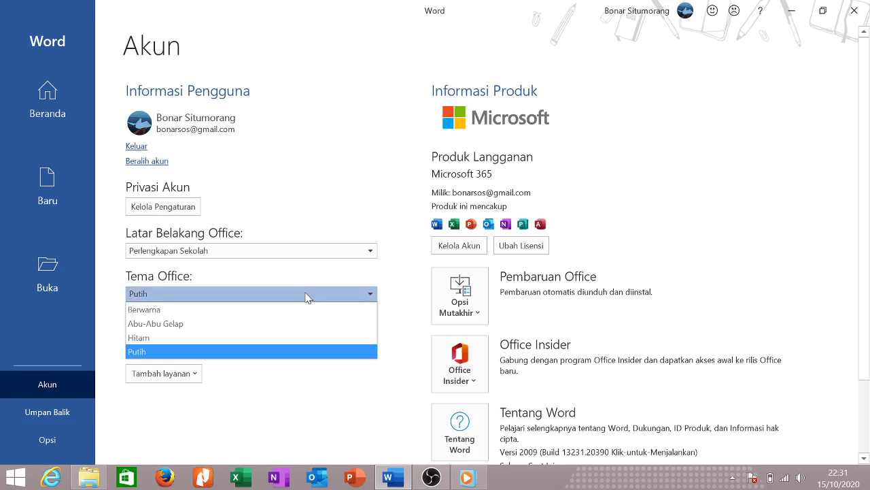
{"action": "left_click", "coordinate": [218, 311]}
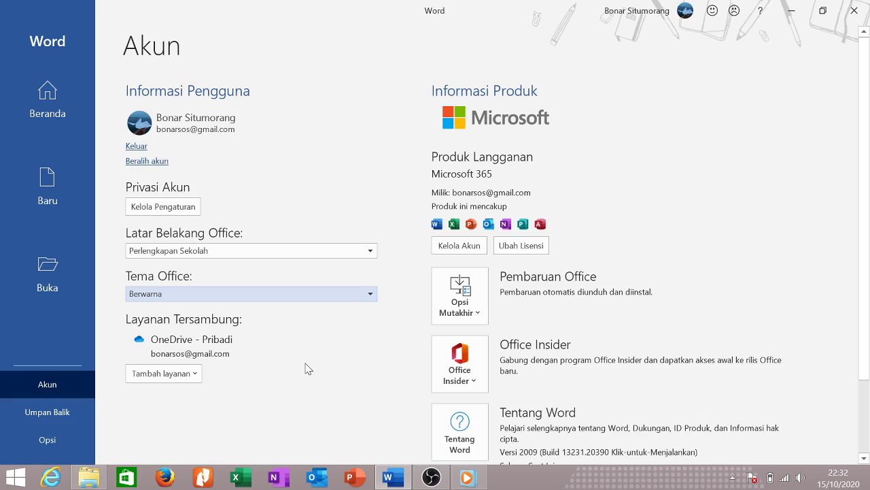
Look at connectable services, then open About Word showing version 16.0.13231.20372 64-bit.
{"action": "left_click", "coordinate": [194, 376]}
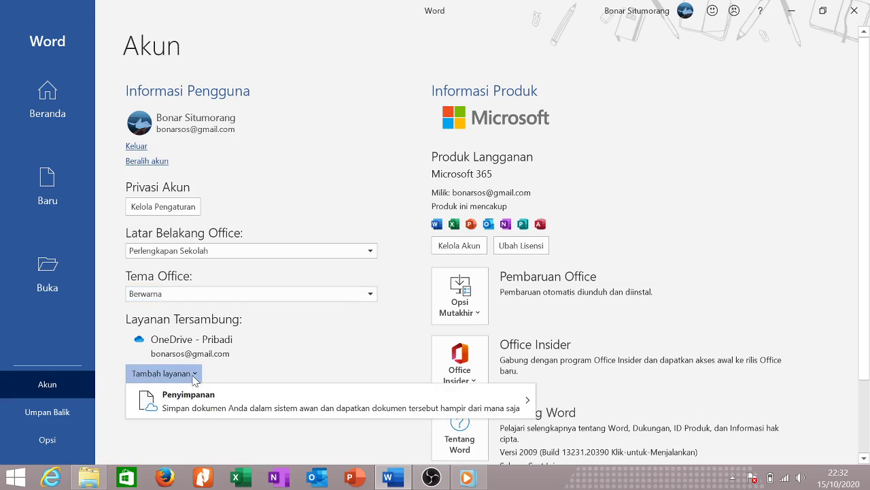
{"action": "scroll", "coordinate": [323, 362], "scroll_direction": "down", "scroll_amount": 4}
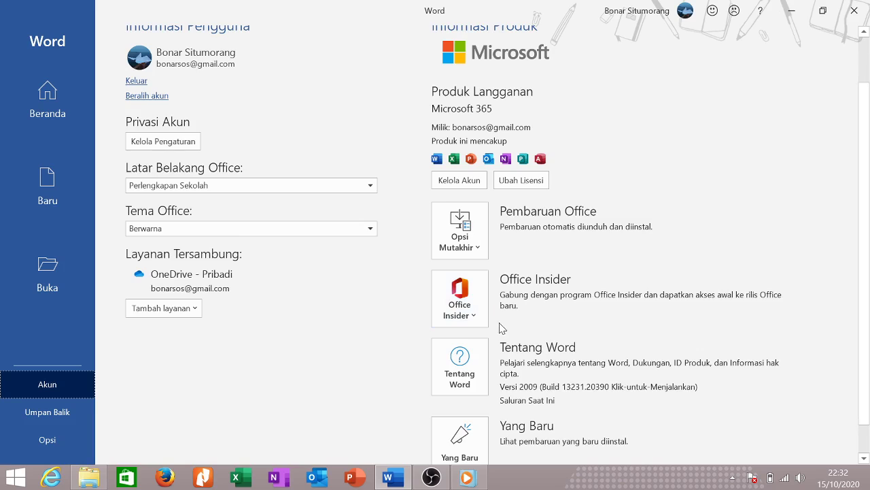
{"action": "scroll", "coordinate": [525, 364], "scroll_direction": "up", "scroll_amount": 4}
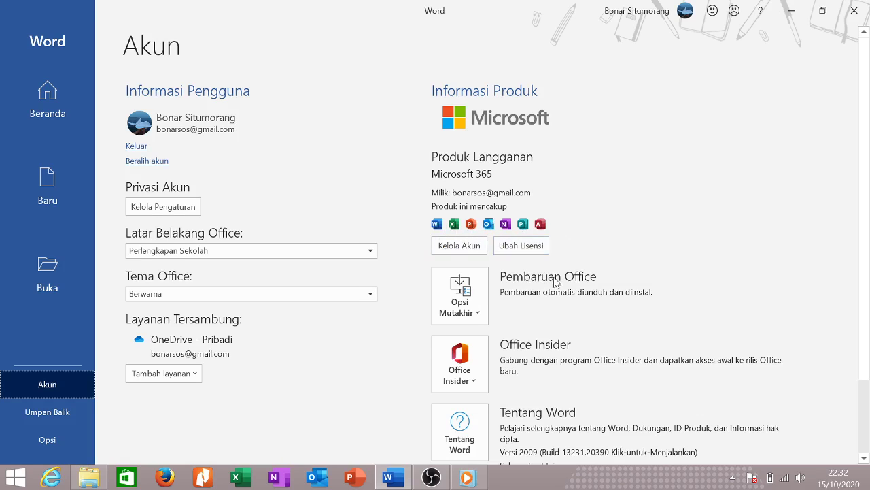
{"action": "scroll", "coordinate": [556, 283], "scroll_direction": "down", "scroll_amount": 2}
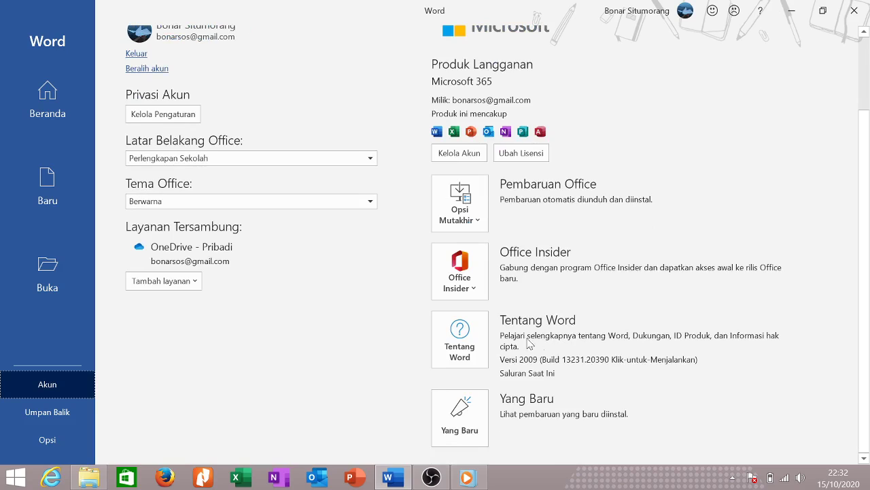
{"action": "left_click", "coordinate": [456, 333]}
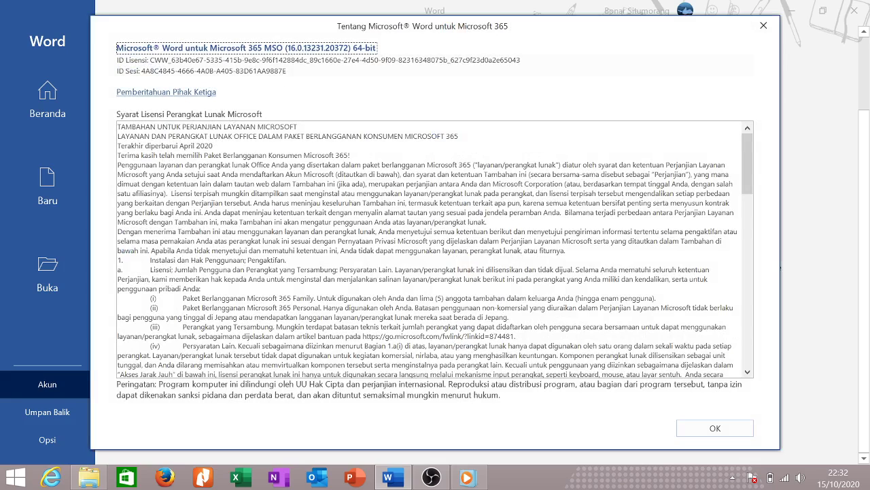
Select the licence ID and session ID lines in the About Word window.
{"action": "left_click_drag", "start_coordinate": [150, 60], "coordinate": [520, 60]}
{"action": "key", "text": "Down"}
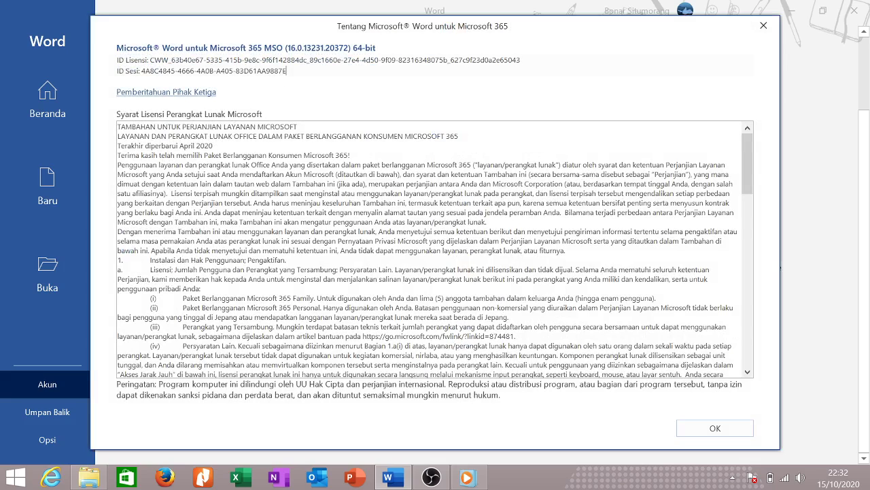
{"action": "key", "text": "Home"}
{"action": "key", "text": "ctrl+shift+Right"}
{"action": "key", "text": "ctrl+shift+Right"}
{"action": "key", "text": "ctrl+shift+Right"}
{"action": "key", "text": "ctrl+shift+Right"}
{"action": "key", "text": "ctrl+shift+Right"}
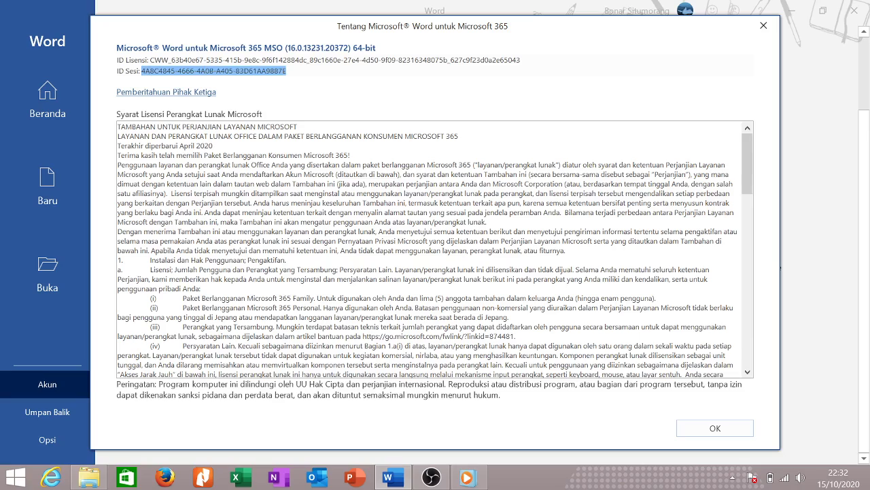
Scroll through the licence terms, then close the About Word window with OK.
{"action": "scroll", "coordinate": [435, 248], "scroll_direction": "down", "scroll_amount": 20}
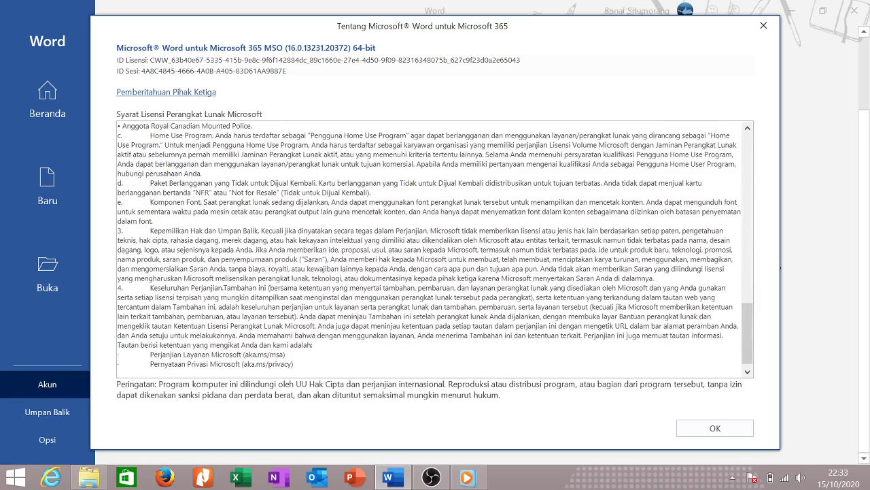
{"action": "scroll", "coordinate": [310, 270], "scroll_direction": "up", "scroll_amount": 20}
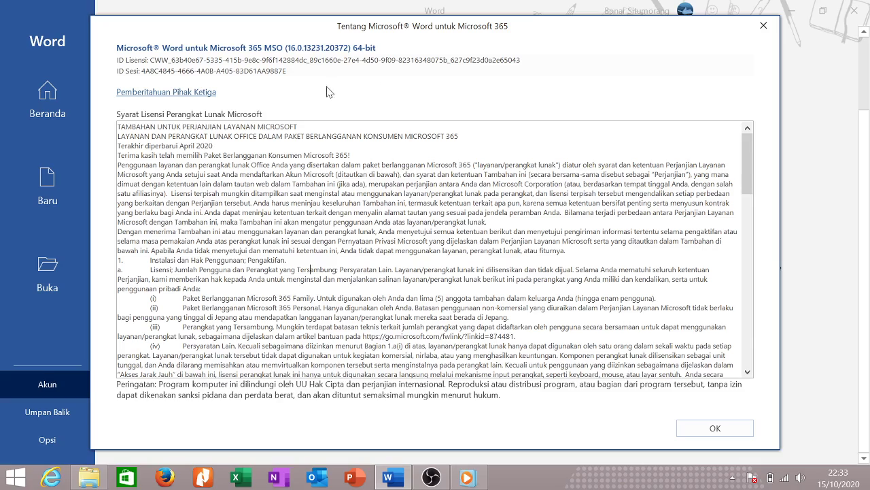
{"action": "scroll", "coordinate": [435, 249], "scroll_direction": "down", "scroll_amount": 15}
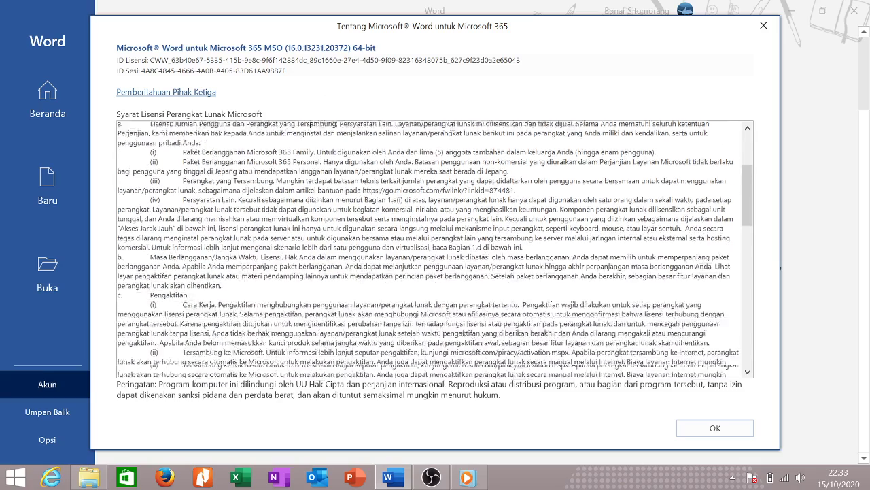
{"action": "scroll", "coordinate": [435, 249], "scroll_direction": "down", "scroll_amount": 10}
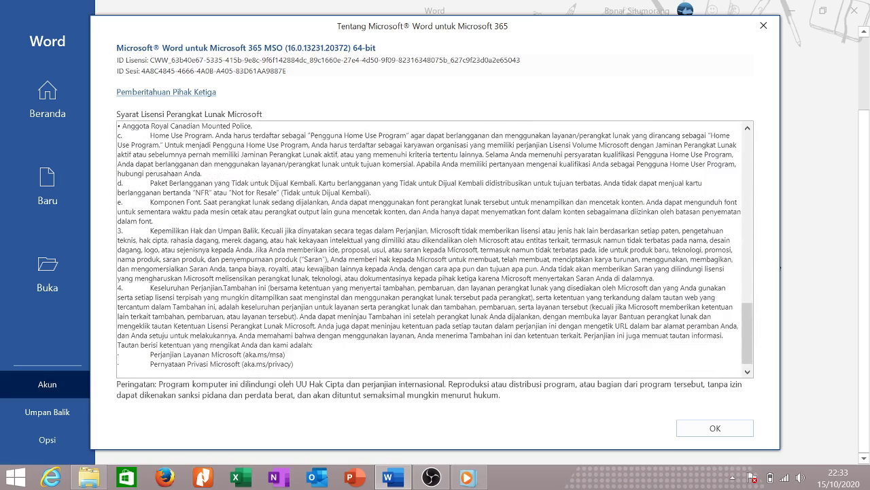
{"action": "scroll", "coordinate": [436, 249], "scroll_direction": "up", "scroll_amount": 6}
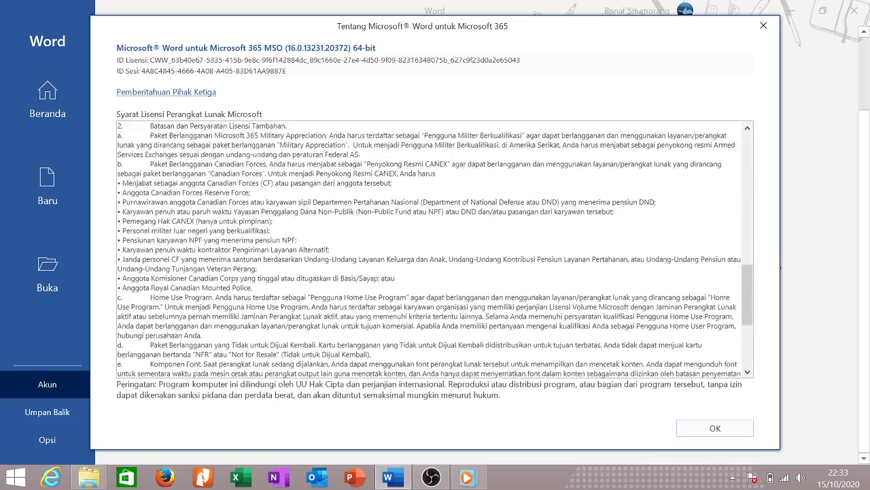
{"action": "scroll", "coordinate": [435, 249], "scroll_direction": "up", "scroll_amount": 6}
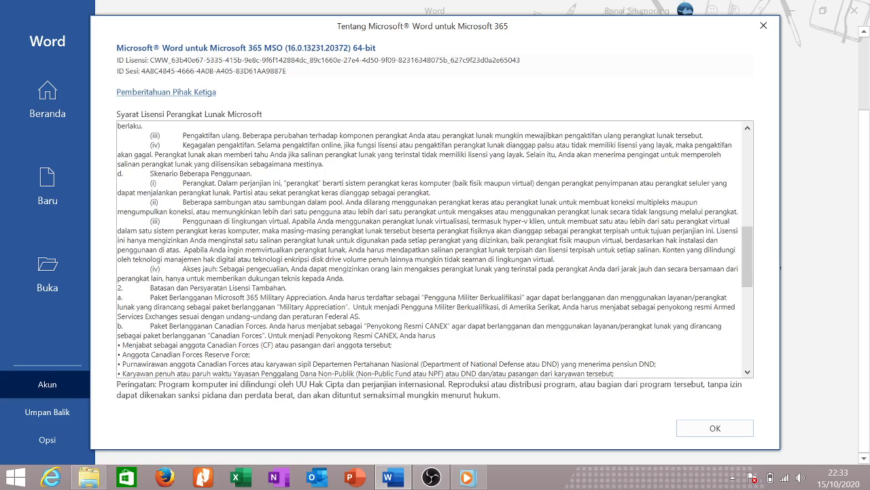
{"action": "left_click", "coordinate": [716, 428]}
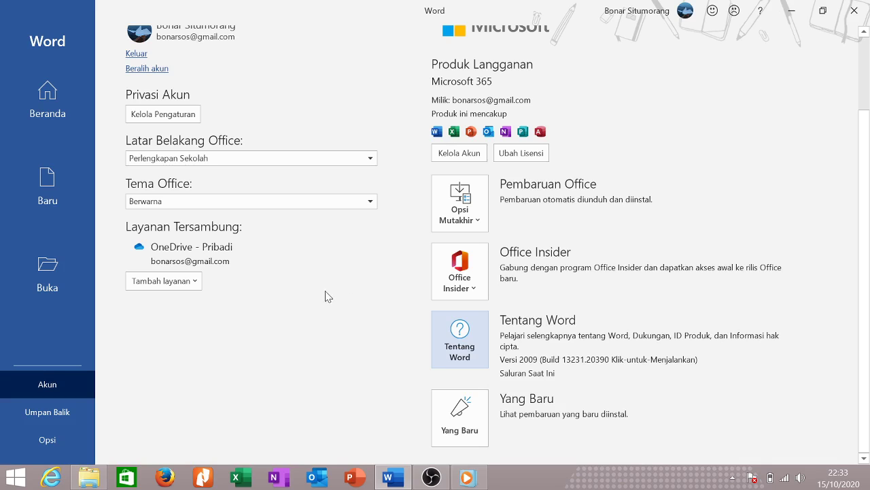
Go from the Account page to the Umpan Balik (Feedback) page.
{"action": "scroll", "coordinate": [304, 285], "scroll_direction": "up", "scroll_amount": 3}
{"action": "scroll", "coordinate": [306, 284], "scroll_direction": "down", "scroll_amount": 3}
{"action": "left_click", "coordinate": [75, 413]}
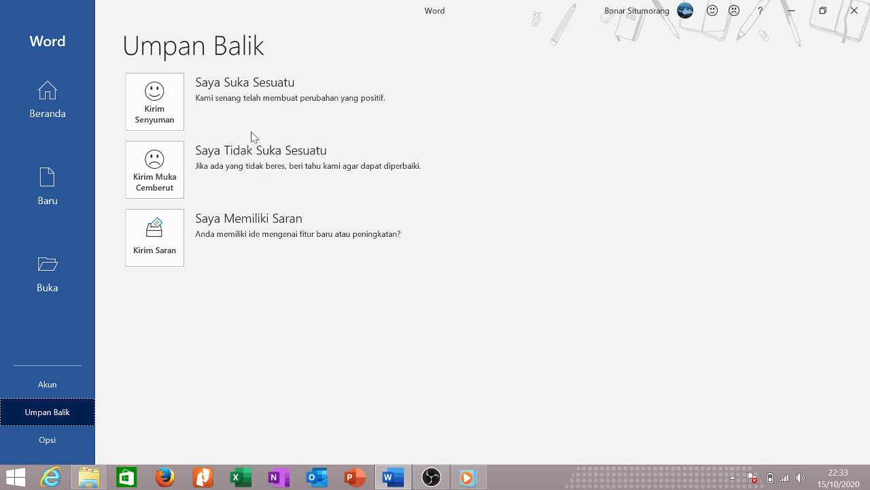
Start smile feedback with comment 'Saya tidak memahami yang bagian ini', leaving the screenshot off.
{"action": "left_click", "coordinate": [175, 104]}
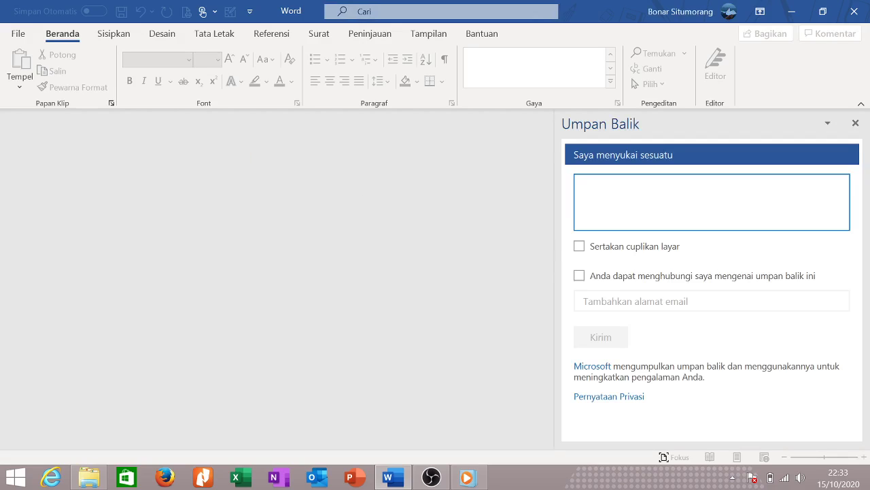
{"action": "type", "text": "Say"}
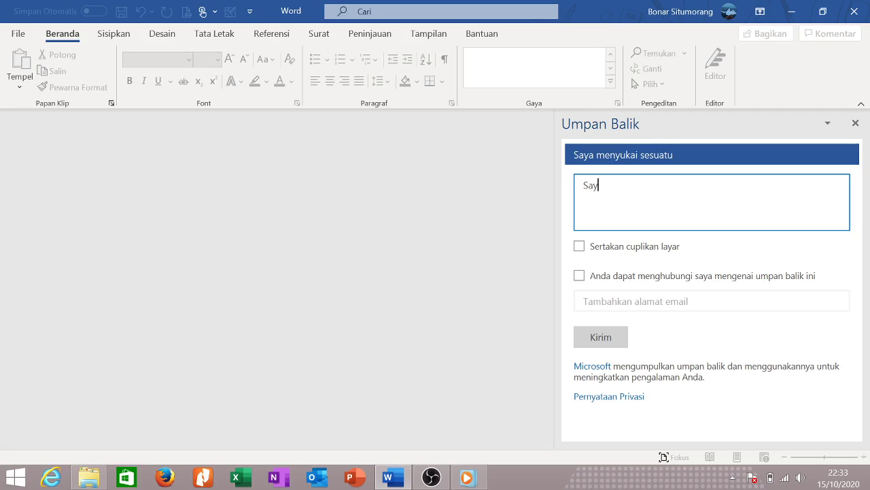
{"action": "type", "text": "a tidk"}
{"action": "type", "text": "aj"}
{"action": "type", "text": " memahami"}
{"action": "type", "text": " yang bagian ini"}
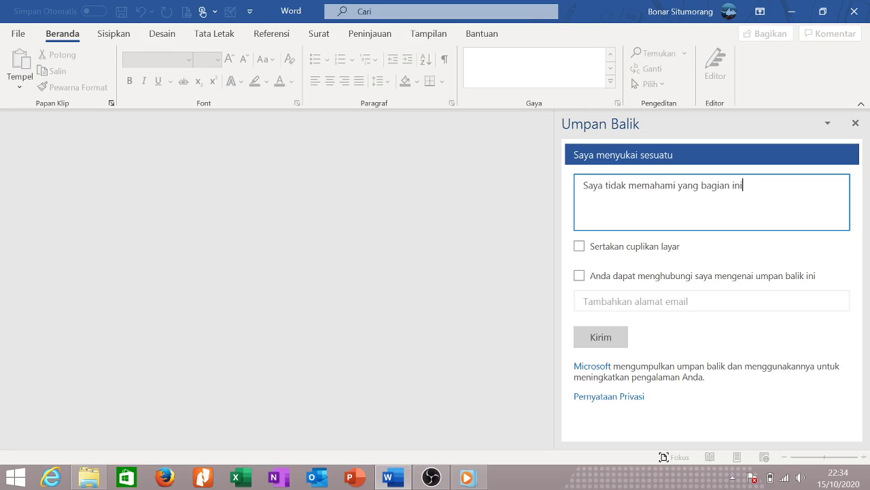
{"action": "left_click", "coordinate": [579, 247]}
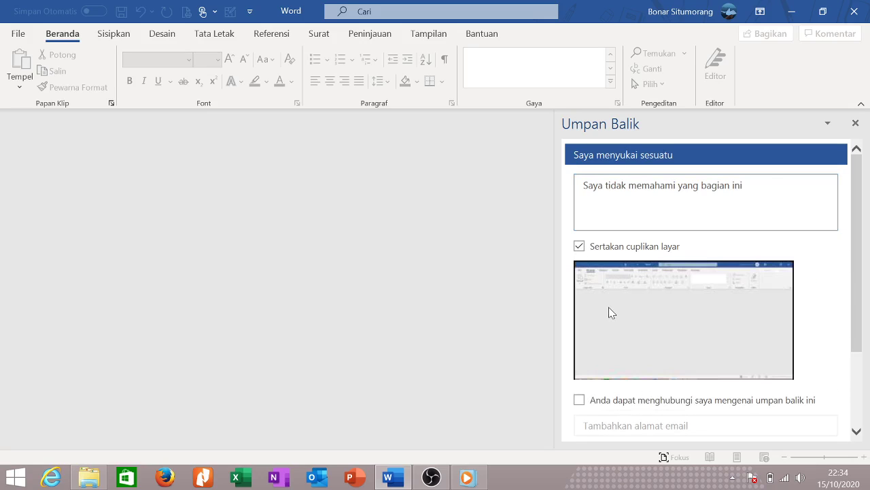
{"action": "scroll", "coordinate": [616, 306], "scroll_direction": "down", "scroll_amount": 2}
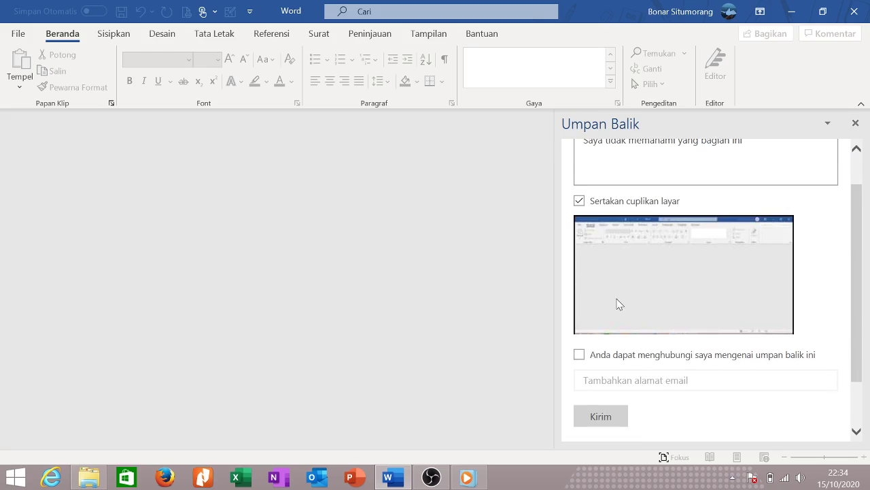
{"action": "left_click", "coordinate": [605, 201]}
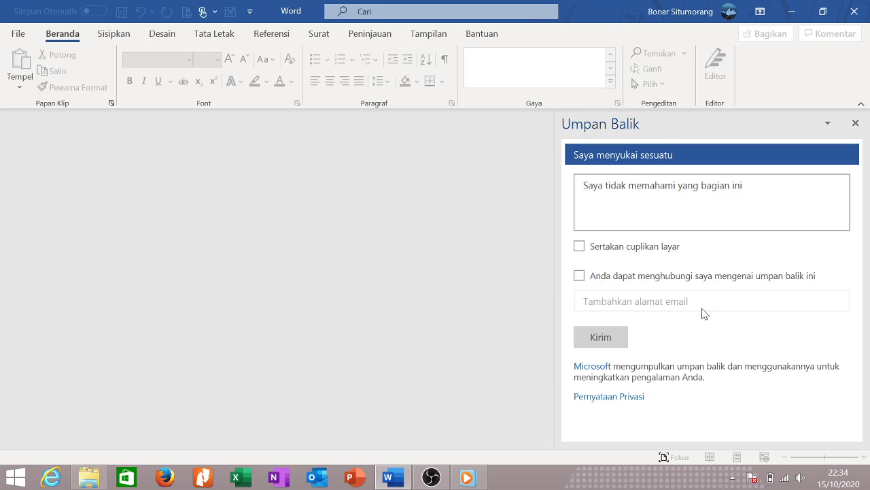
Allow follow-up contact, then close the feedback pane without sending.
{"action": "left_click", "coordinate": [579, 275]}
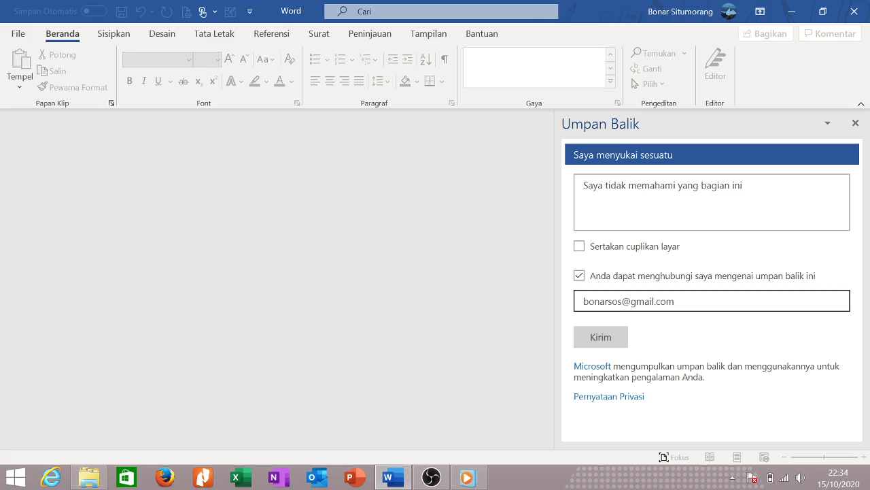
{"action": "left_click", "coordinate": [675, 300]}
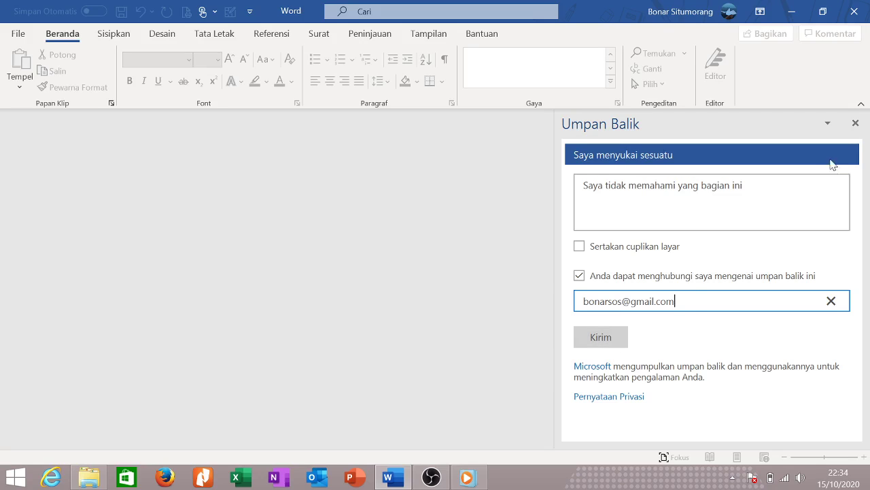
{"action": "left_click", "coordinate": [856, 123]}
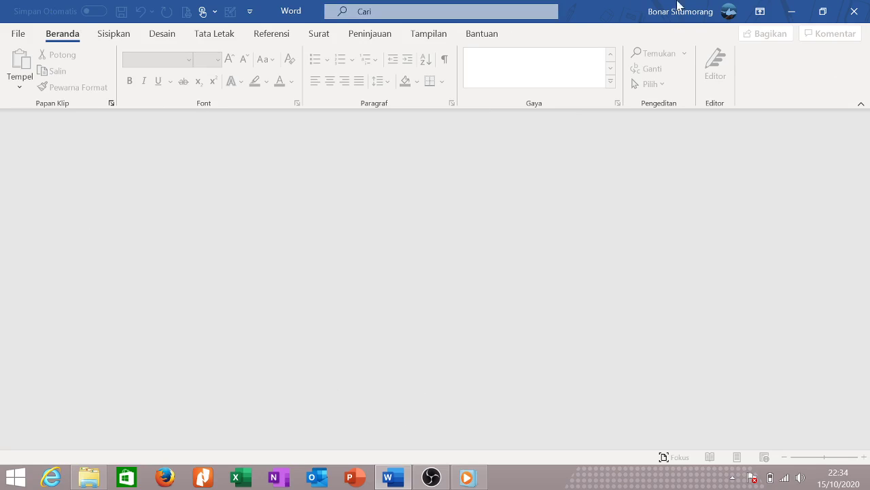
Close and relaunch Word, briefly opening and closing a blank document, back to the start screen.
{"action": "left_click", "coordinate": [401, 476]}
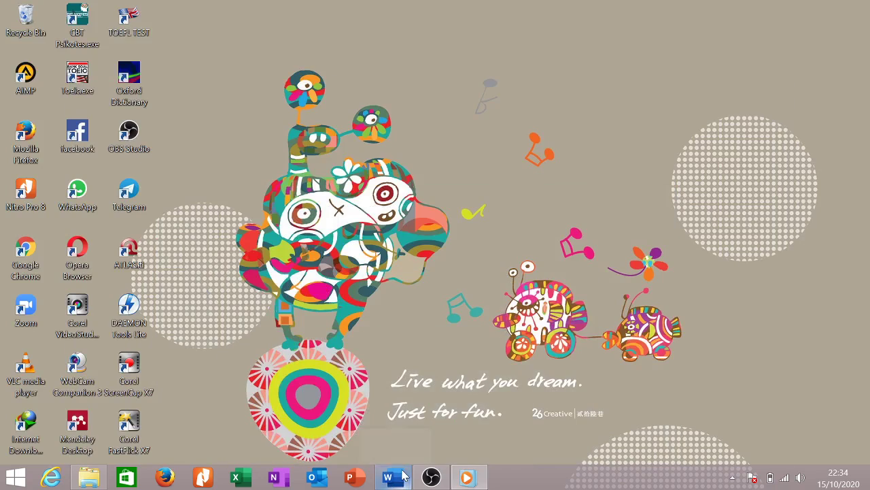
{"action": "left_click", "coordinate": [401, 477]}
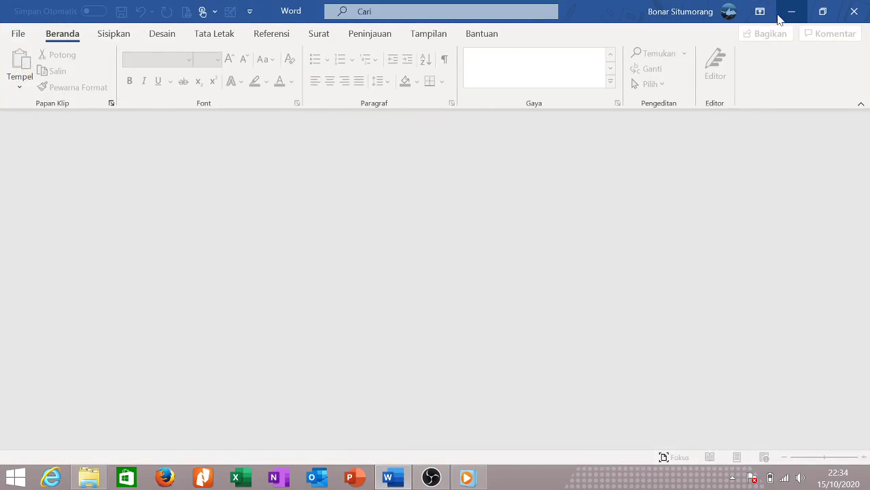
{"action": "left_click", "coordinate": [843, 12]}
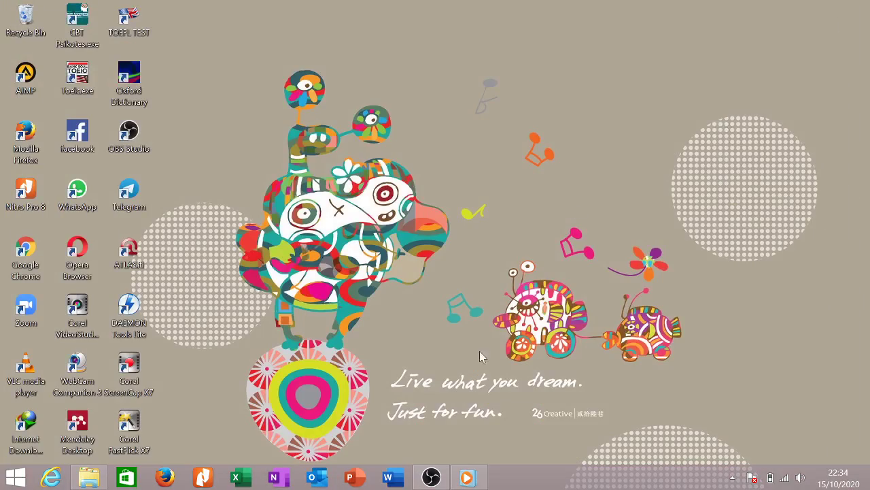
{"action": "left_click", "coordinate": [389, 478]}
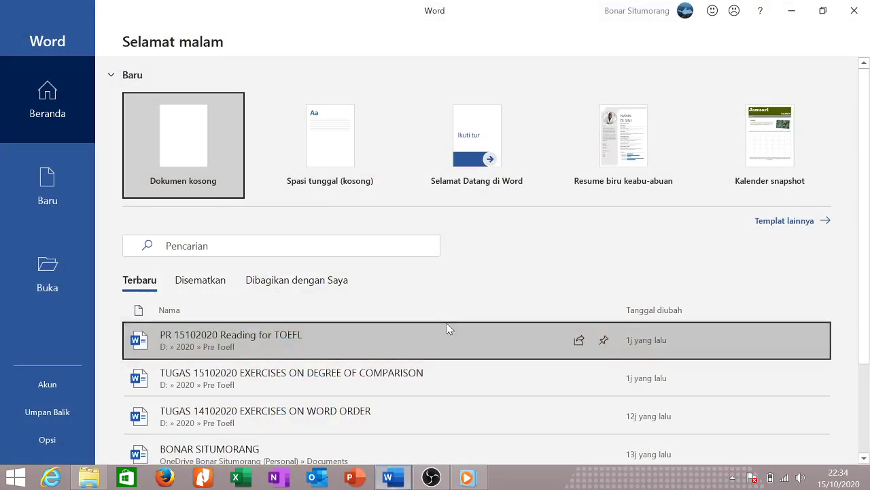
{"action": "left_click", "coordinate": [195, 156]}
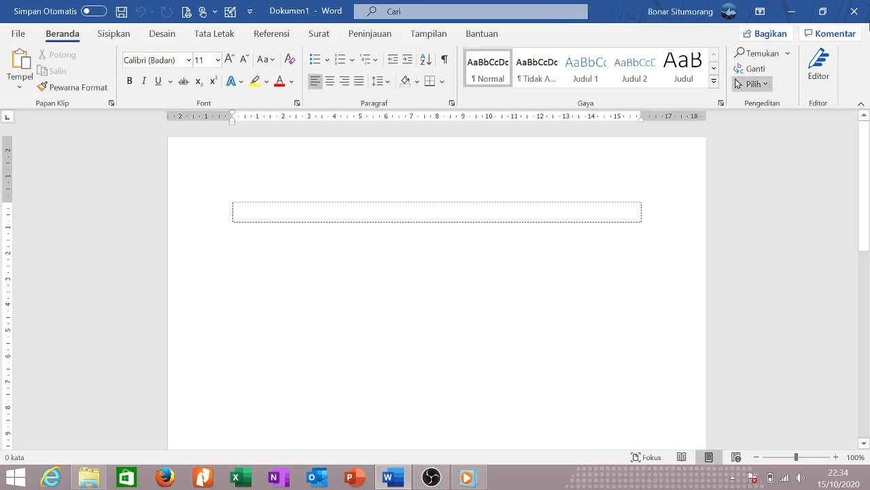
{"action": "left_click", "coordinate": [854, 11]}
{"action": "left_click", "coordinate": [389, 477]}
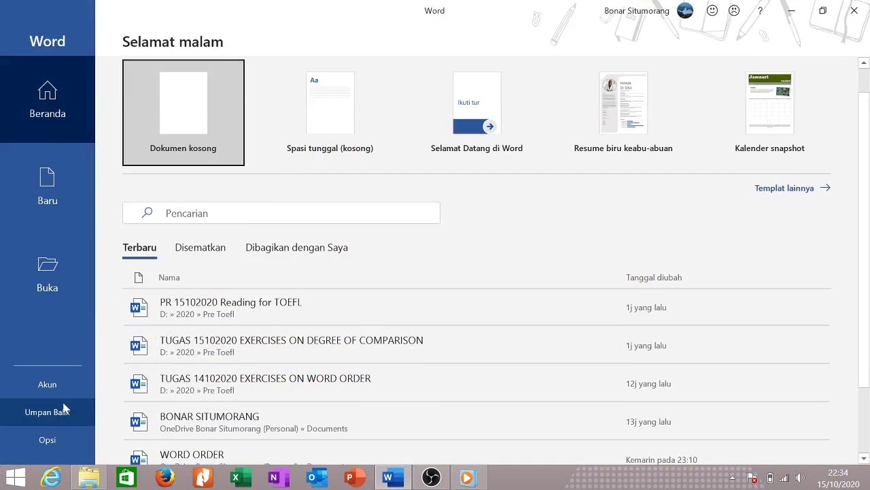
Open the Opsi (Word Options) dialog from the backstage left pane.
{"action": "left_click", "coordinate": [66, 410]}
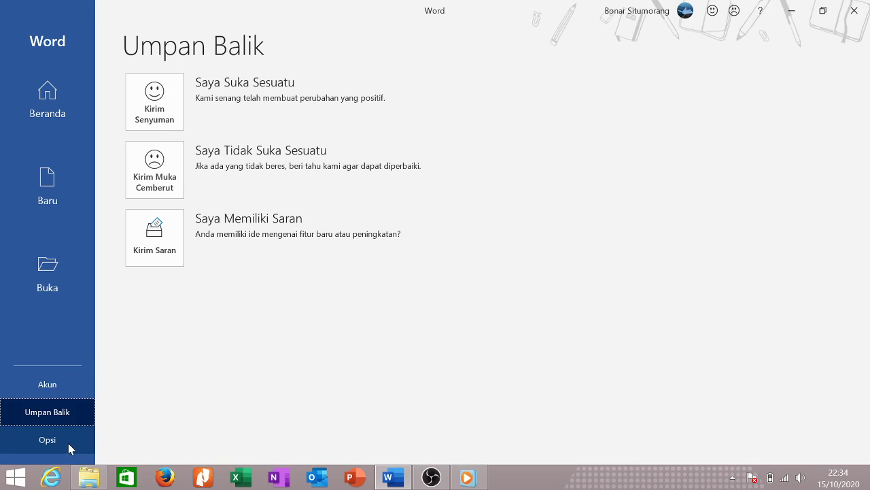
{"action": "left_click", "coordinate": [68, 443]}
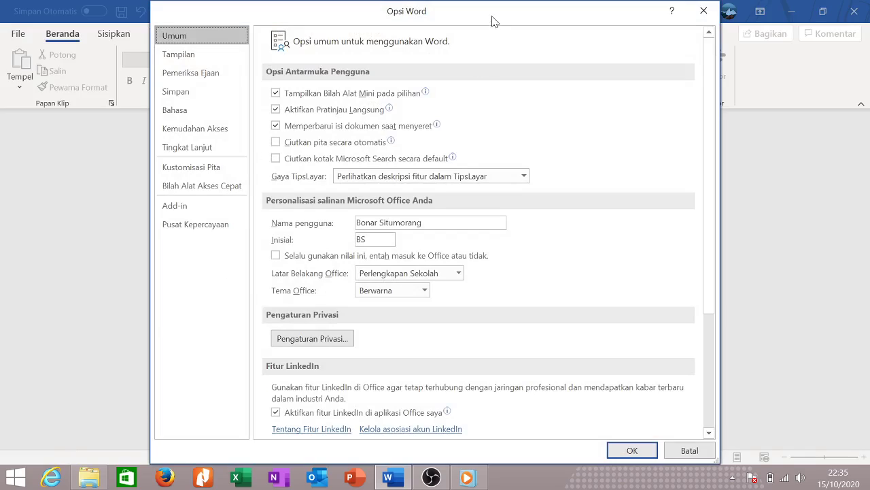
Move the Word Options window up-left, widen it, and check the initials and Office theme fields.
{"action": "left_click_drag", "start_coordinate": [493, 17], "coordinate": [349, 15]}
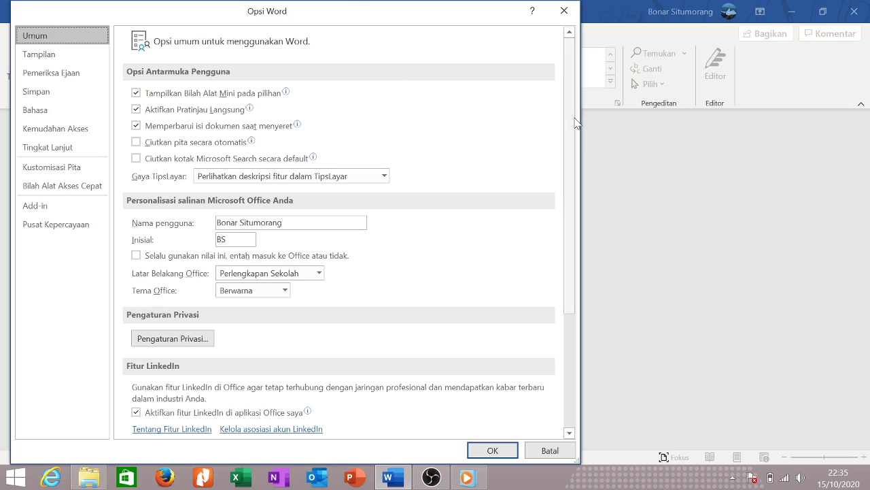
{"action": "left_click_drag", "start_coordinate": [575, 123], "coordinate": [752, 136]}
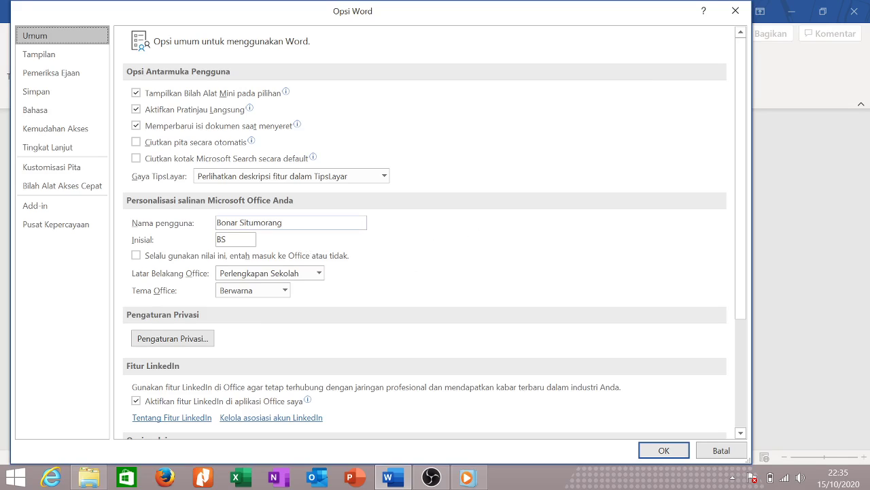
{"action": "left_click", "coordinate": [228, 239]}
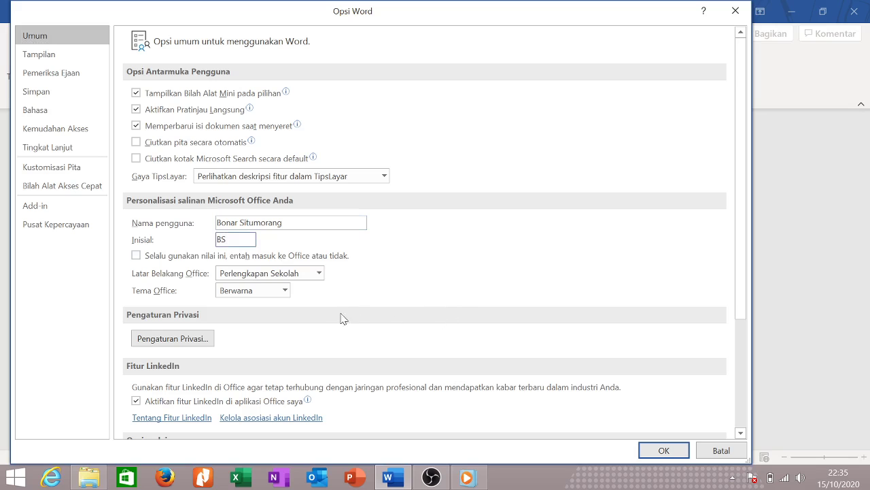
{"action": "left_click", "coordinate": [271, 297]}
{"action": "left_click", "coordinate": [271, 298]}
Glance at the privacy settings, then switch to the Display (Tampilan) page.
{"action": "scroll", "coordinate": [243, 322], "scroll_direction": "down", "scroll_amount": 3}
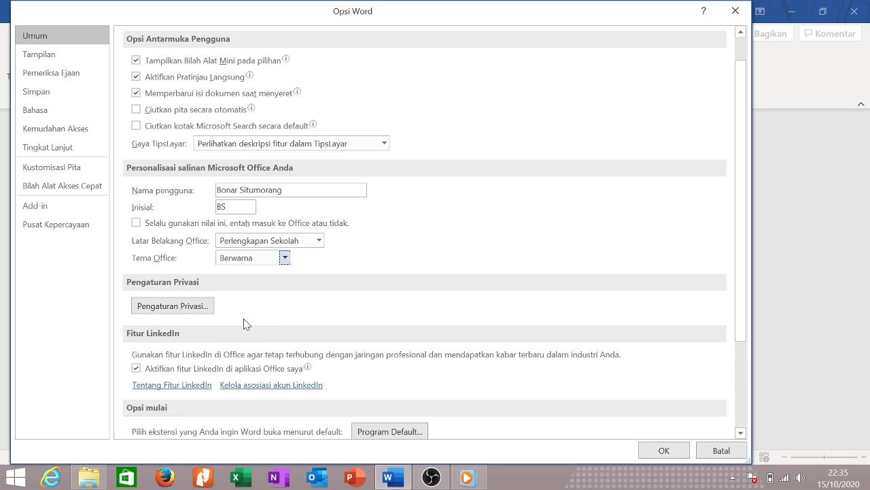
{"action": "left_click", "coordinate": [175, 246]}
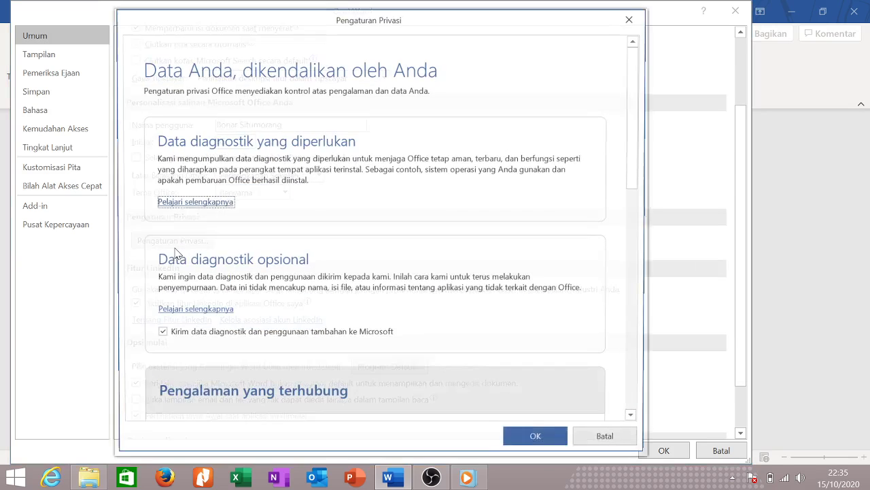
{"action": "left_click", "coordinate": [631, 19]}
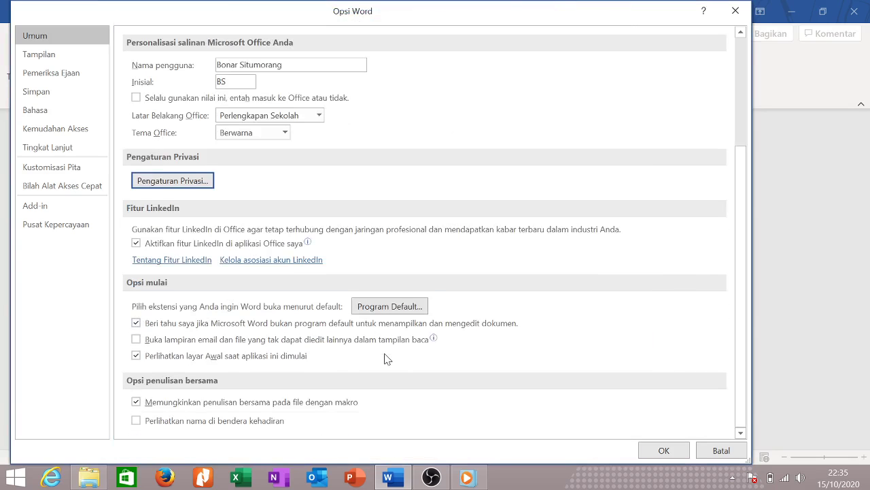
{"action": "scroll", "coordinate": [391, 361], "scroll_direction": "up", "scroll_amount": 5}
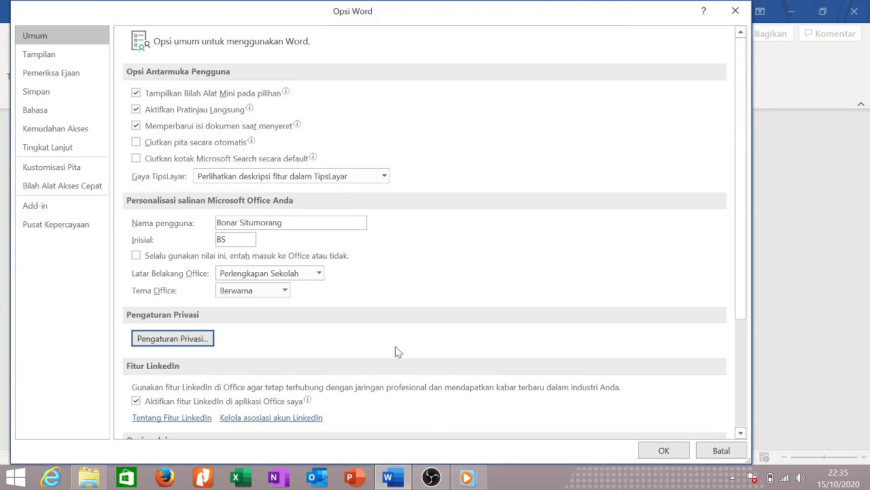
{"action": "left_click", "coordinate": [53, 60]}
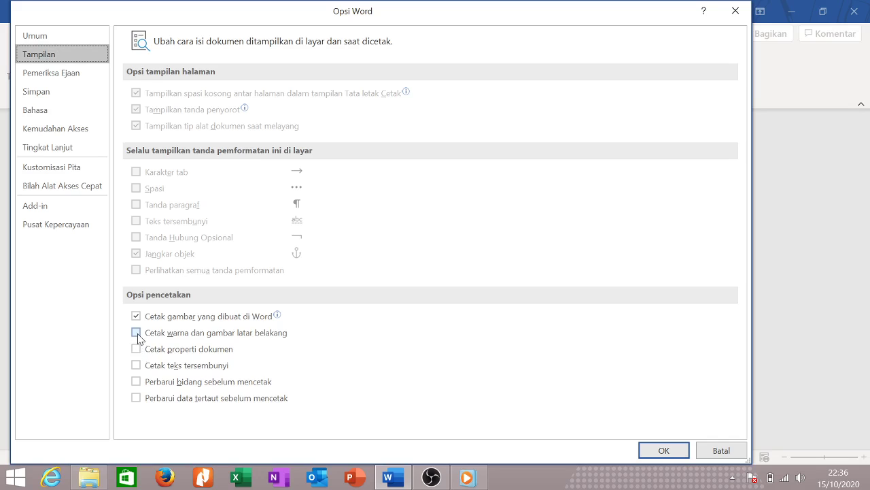
On the Proofing (Pemeriksa Ejaan) page, open the Custom Dictionaries (Kamus Kustom) list.
{"action": "left_click", "coordinate": [66, 73]}
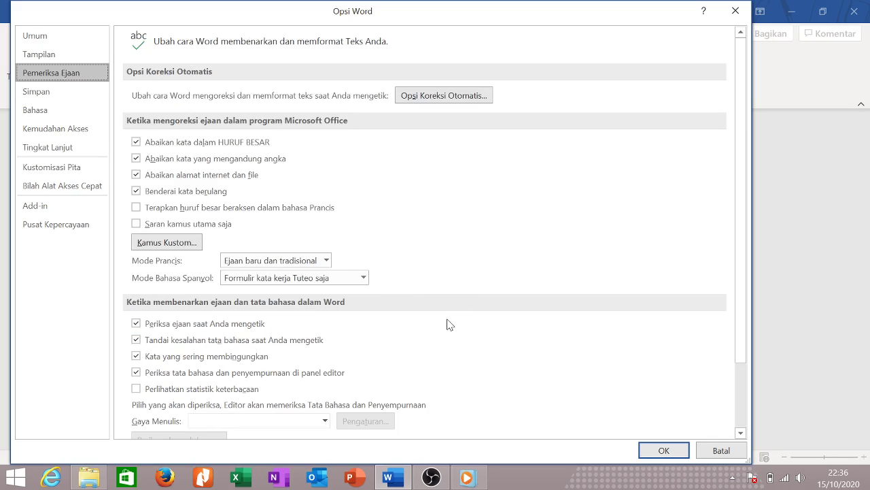
{"action": "scroll", "coordinate": [453, 324], "scroll_direction": "down", "scroll_amount": 3}
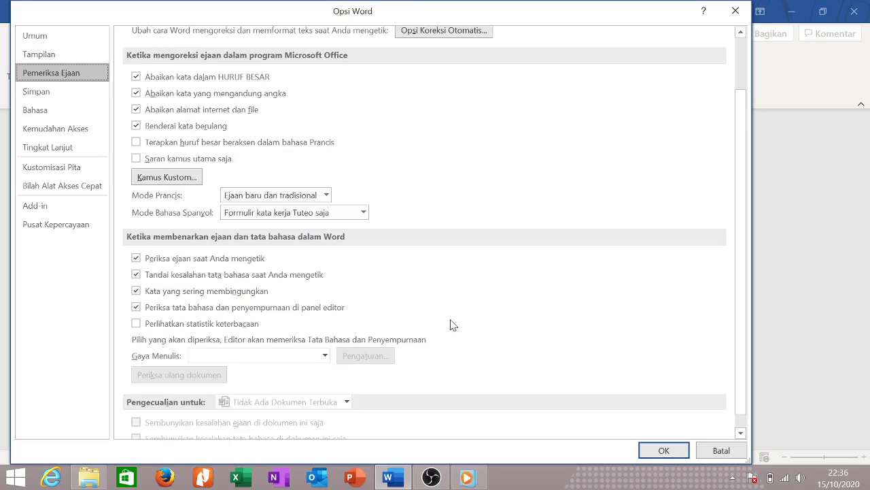
{"action": "scroll", "coordinate": [451, 326], "scroll_direction": "up", "scroll_amount": 3}
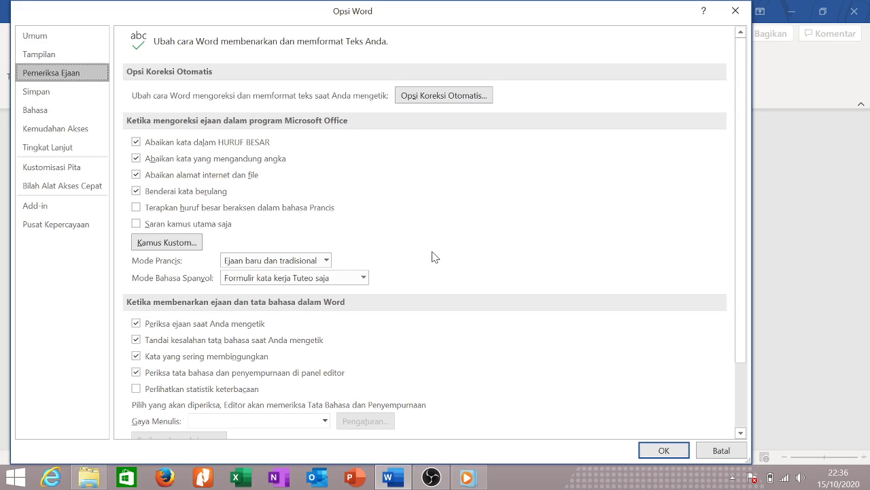
{"action": "left_click", "coordinate": [192, 242]}
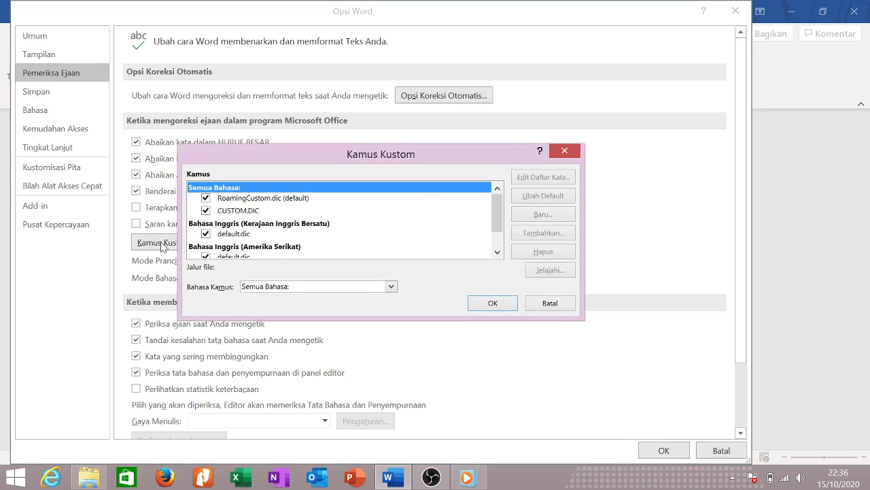
{"action": "scroll", "coordinate": [279, 244], "scroll_direction": "down", "scroll_amount": 1}
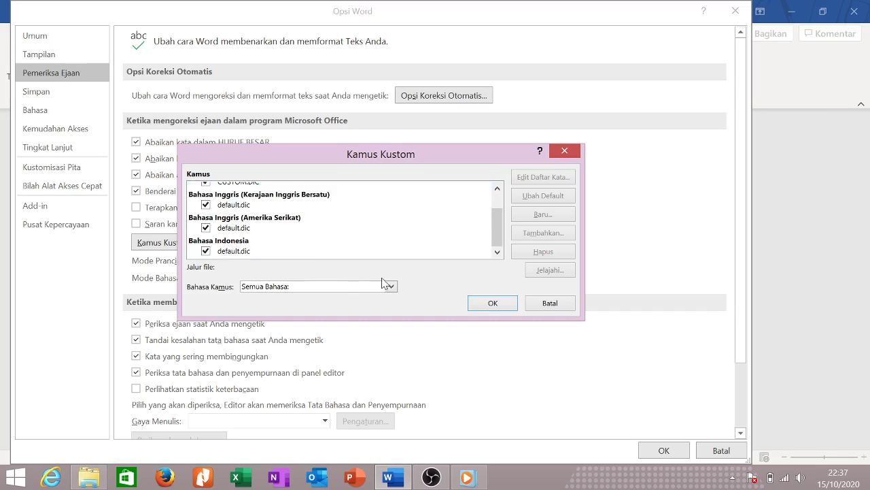
{"action": "scroll", "coordinate": [281, 239], "scroll_direction": "up", "scroll_amount": 2}
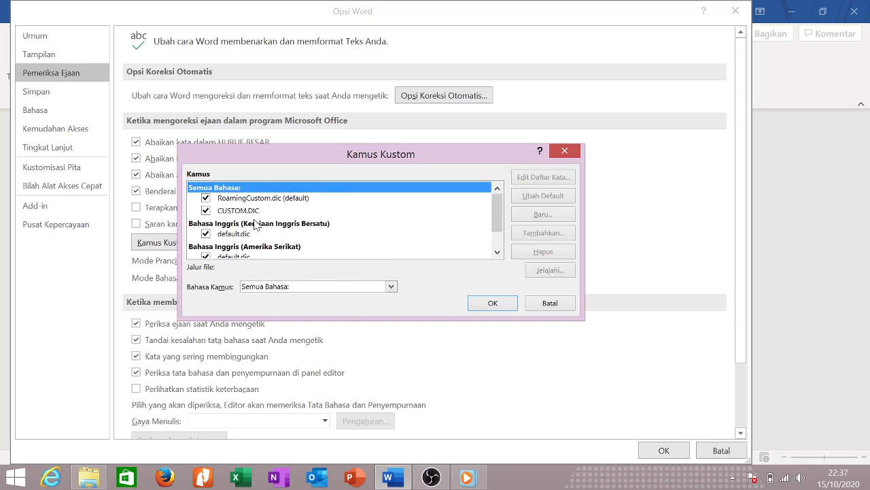
{"action": "scroll", "coordinate": [279, 240], "scroll_direction": "down", "scroll_amount": 2}
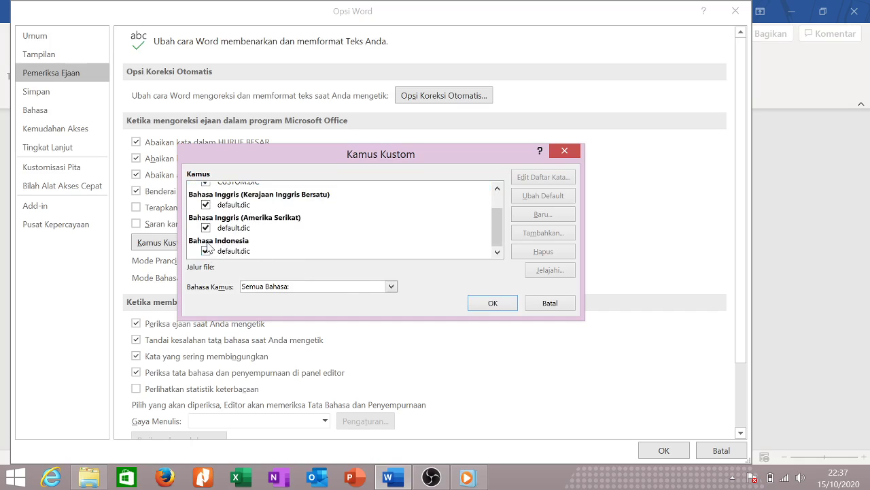
{"action": "scroll", "coordinate": [221, 233], "scroll_direction": "up", "scroll_amount": 2}
{"action": "scroll", "coordinate": [229, 227], "scroll_direction": "down", "scroll_amount": 2}
Close Custom Dictionaries and view the French and Spanish mode choices without changing them.
{"action": "left_click", "coordinate": [493, 304]}
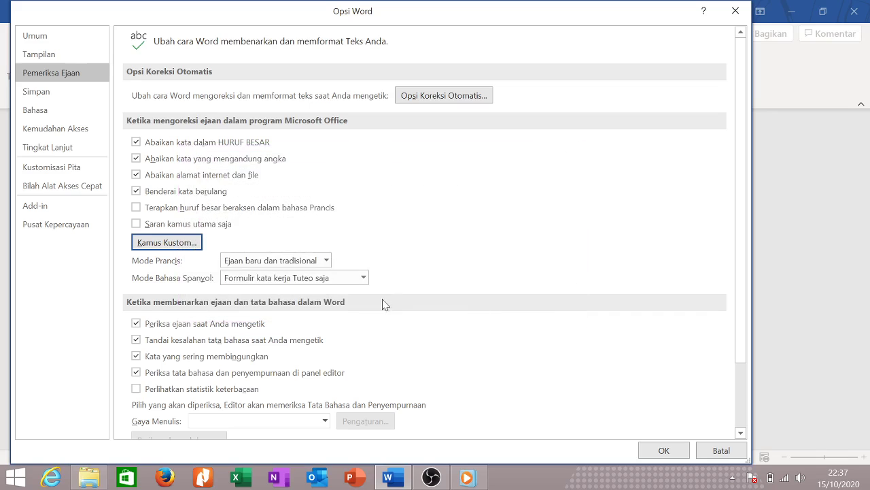
{"action": "left_click", "coordinate": [326, 261]}
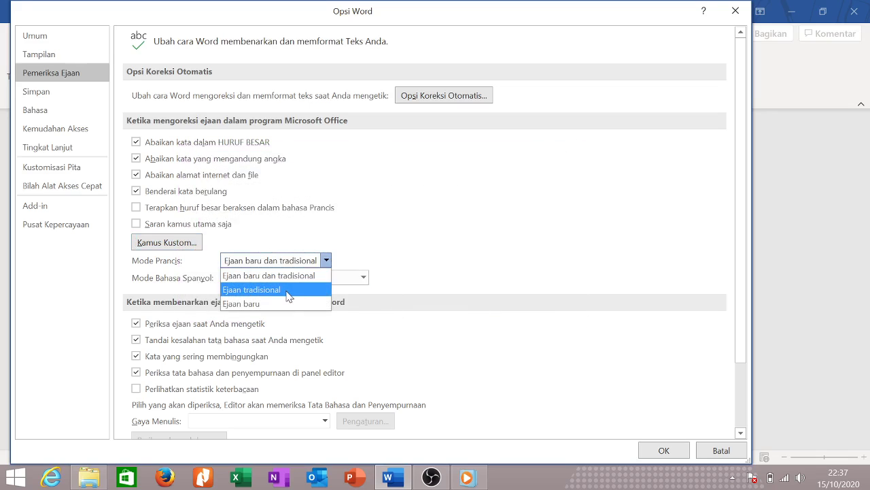
{"action": "left_click", "coordinate": [412, 279]}
{"action": "left_click", "coordinate": [362, 278]}
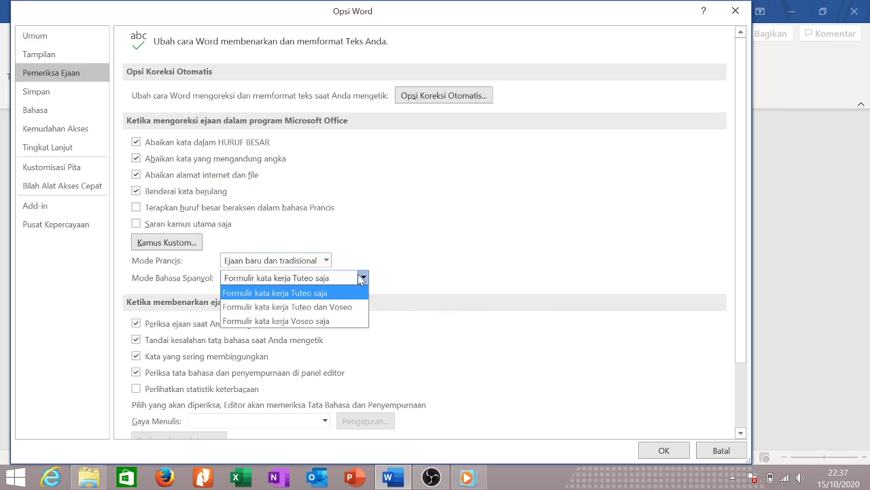
{"action": "left_click", "coordinate": [465, 240]}
Turn on 'Perlihatkan statistik keterbacaan' (readability statistics) and confirm with OK.
{"action": "scroll", "coordinate": [342, 302], "scroll_direction": "down", "scroll_amount": 2}
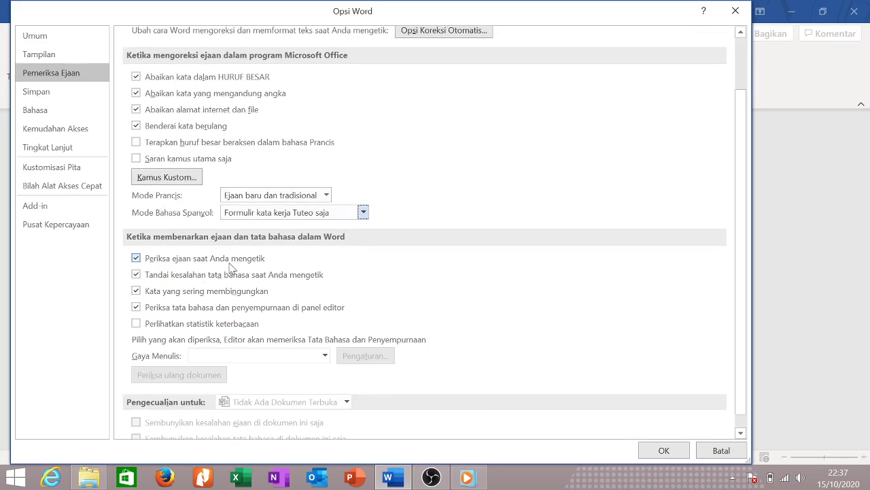
{"action": "scroll", "coordinate": [208, 297], "scroll_direction": "down", "scroll_amount": 1}
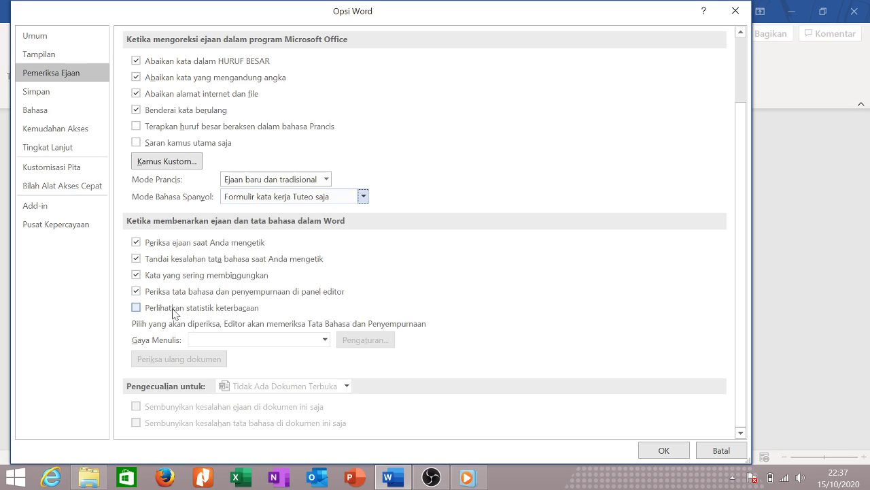
{"action": "left_click", "coordinate": [146, 310]}
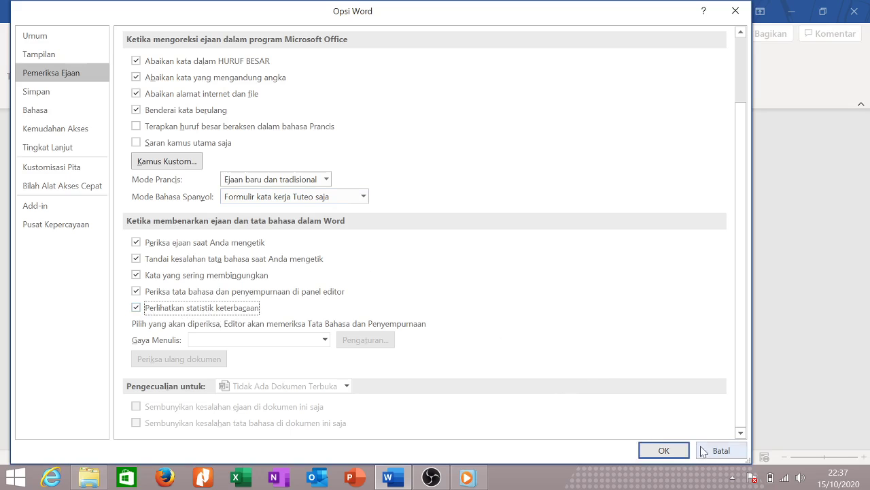
{"action": "left_click", "coordinate": [664, 450]}
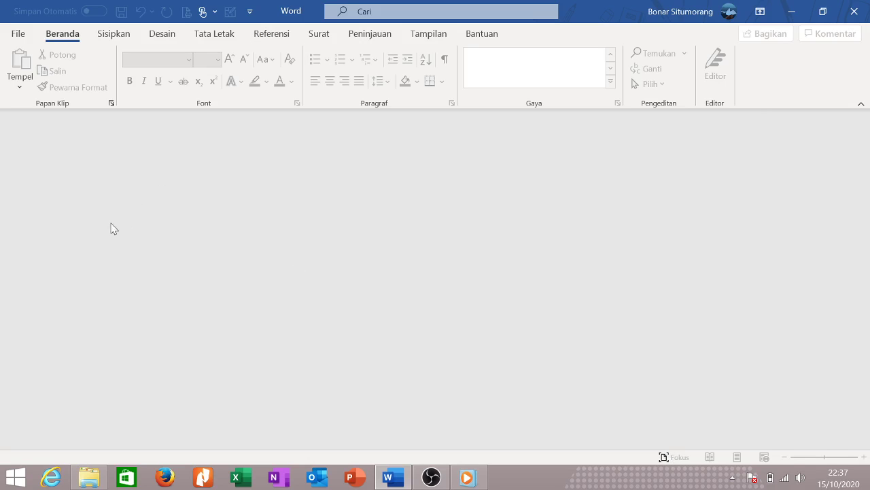
Reopen Word Options and select Bahasa Inggris [English] on the Language (Bahasa) page.
{"action": "left_click", "coordinate": [20, 33]}
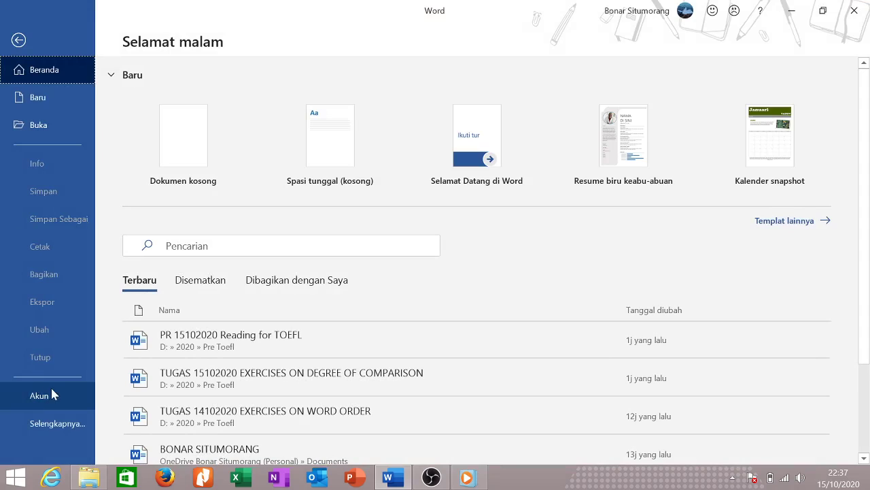
{"action": "left_click", "coordinate": [61, 423]}
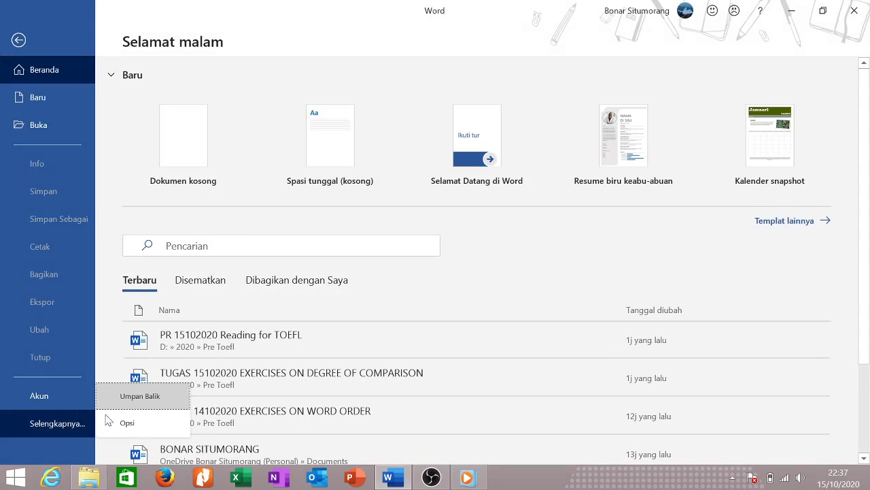
{"action": "left_click", "coordinate": [128, 423]}
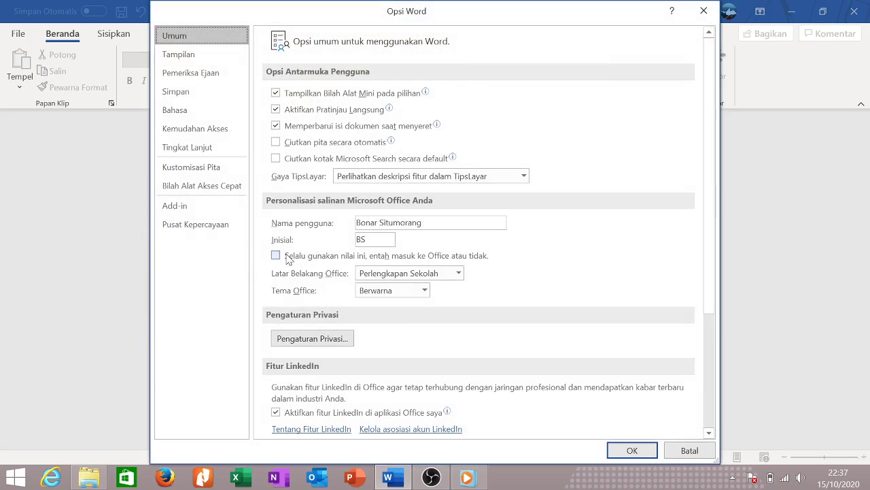
{"action": "left_click", "coordinate": [200, 112]}
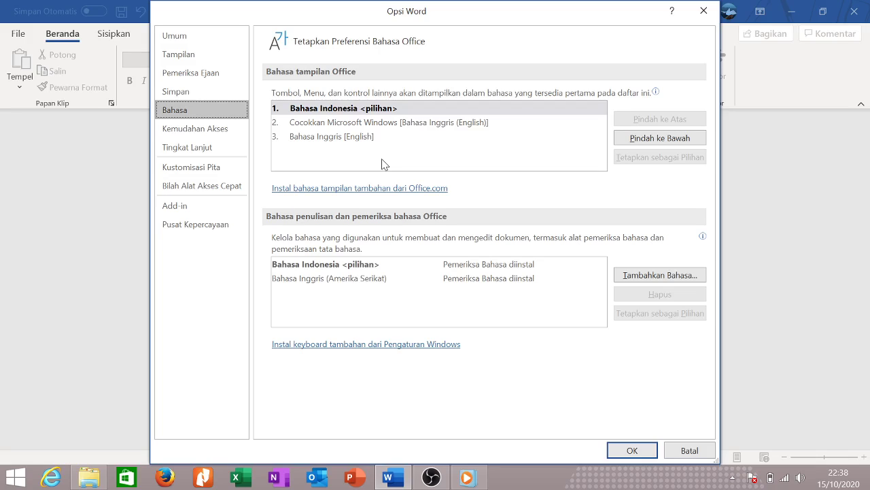
{"action": "left_click", "coordinate": [343, 136]}
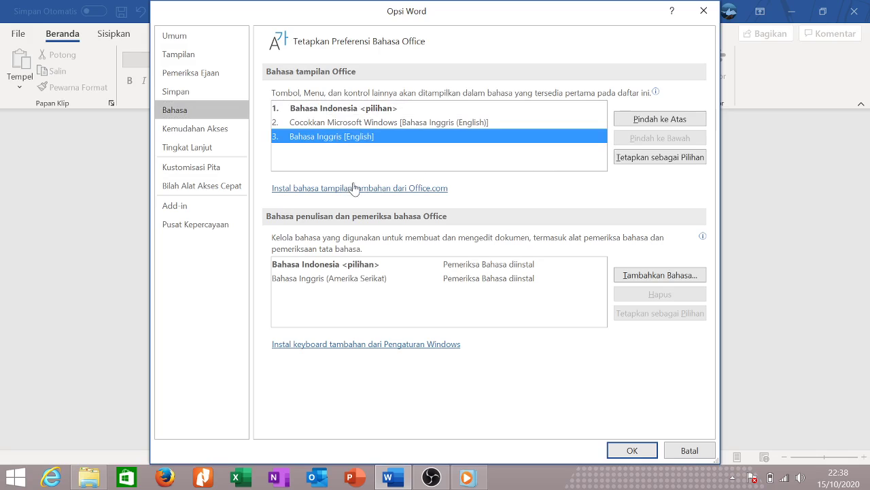
Open the Office.com list of additional display languages and browse it.
{"action": "left_click", "coordinate": [357, 187]}
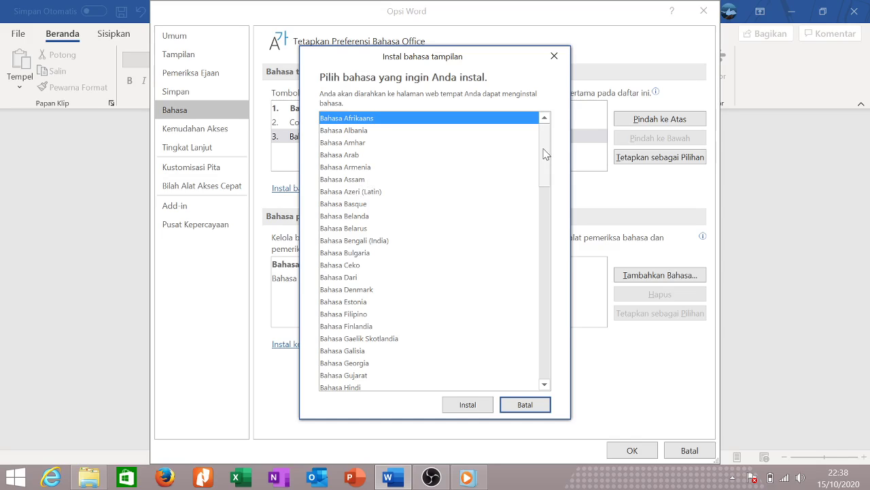
{"action": "left_click", "coordinate": [350, 167]}
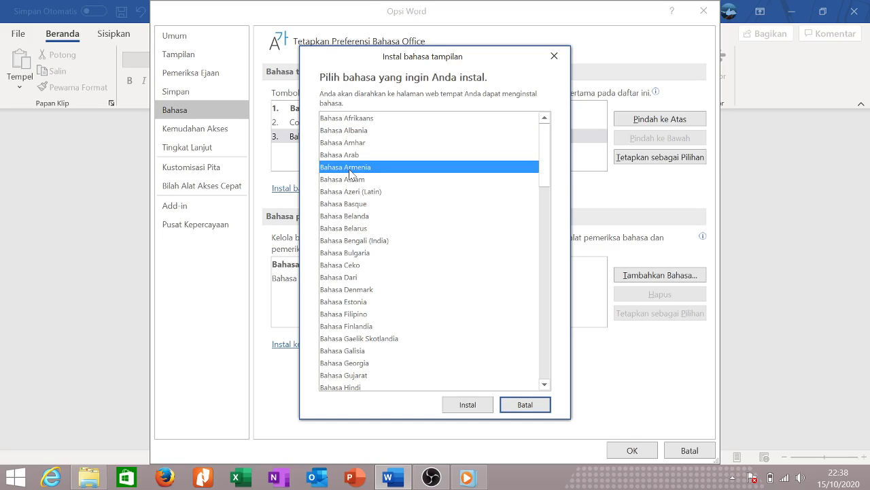
{"action": "scroll", "coordinate": [350, 173], "scroll_direction": "down", "scroll_amount": 5}
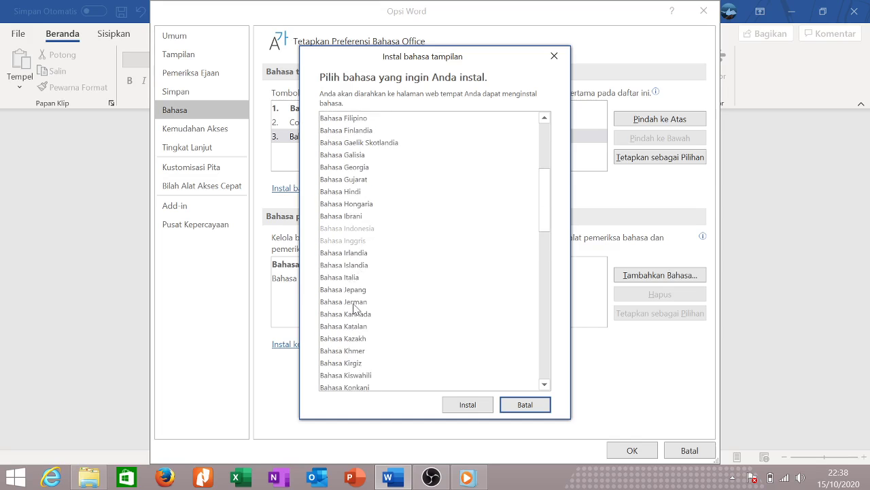
{"action": "scroll", "coordinate": [353, 306], "scroll_direction": "down", "scroll_amount": 20}
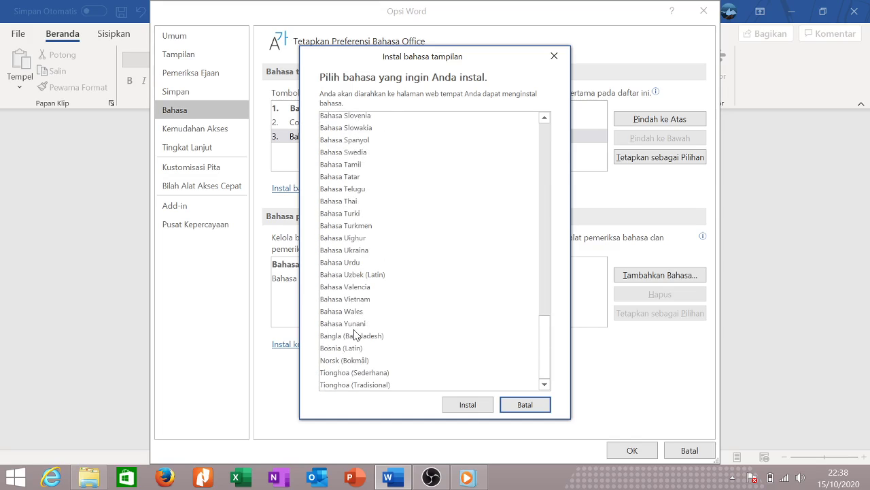
{"action": "scroll", "coordinate": [350, 314], "scroll_direction": "up", "scroll_amount": 4}
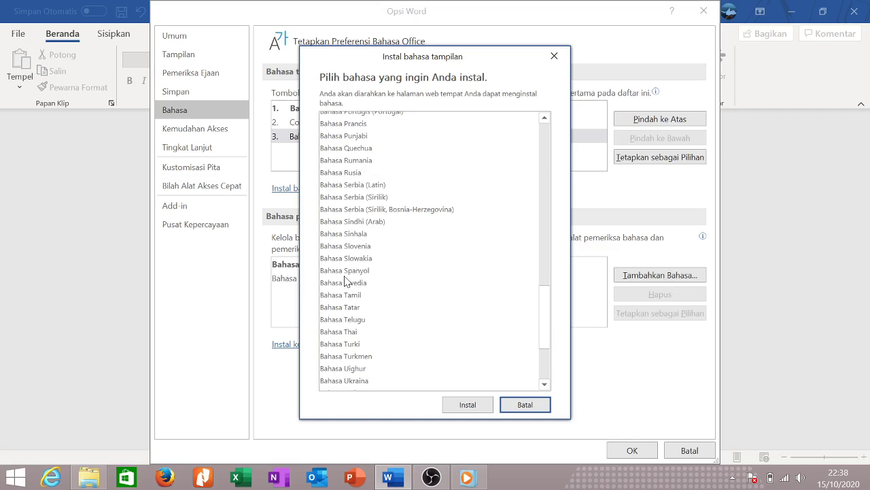
{"action": "scroll", "coordinate": [346, 281], "scroll_direction": "up", "scroll_amount": 9}
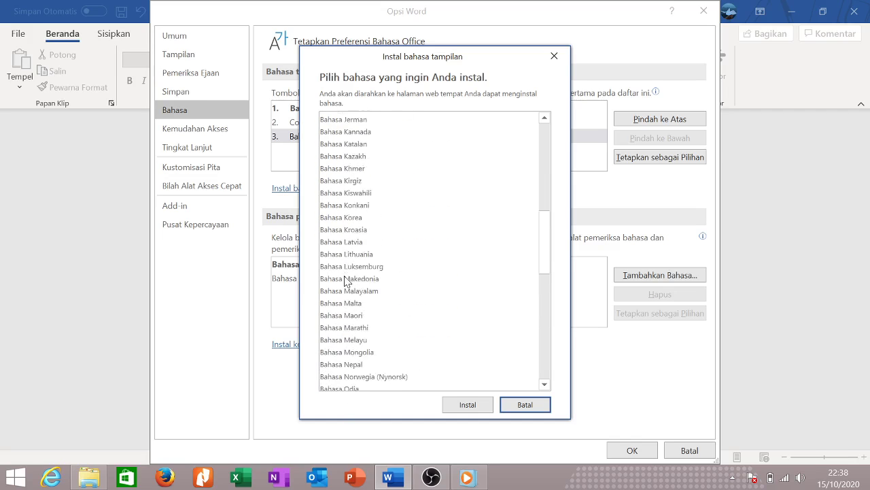
{"action": "scroll", "coordinate": [347, 272], "scroll_direction": "up", "scroll_amount": 12}
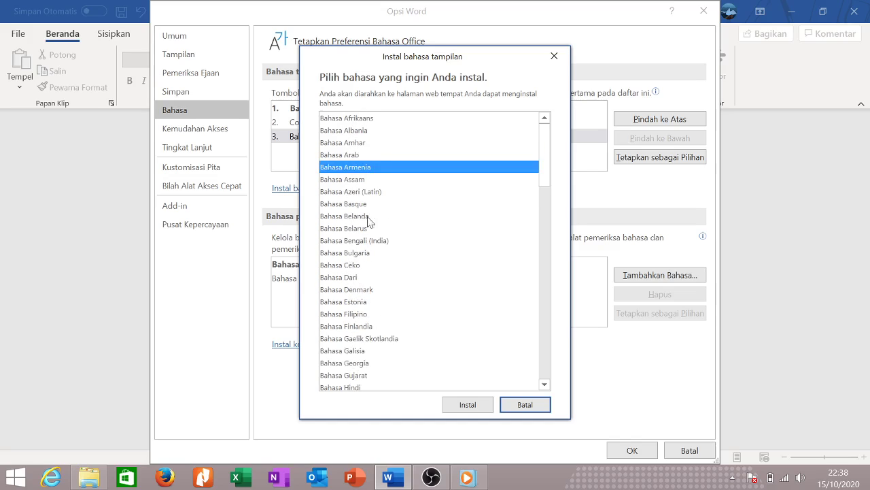
Select Bahasa Prancis (French) as the display language and choose Install.
{"action": "scroll", "coordinate": [378, 299], "scroll_direction": "down", "scroll_amount": 2}
{"action": "left_click", "coordinate": [376, 298]}
{"action": "scroll", "coordinate": [376, 300], "scroll_direction": "down", "scroll_amount": 4}
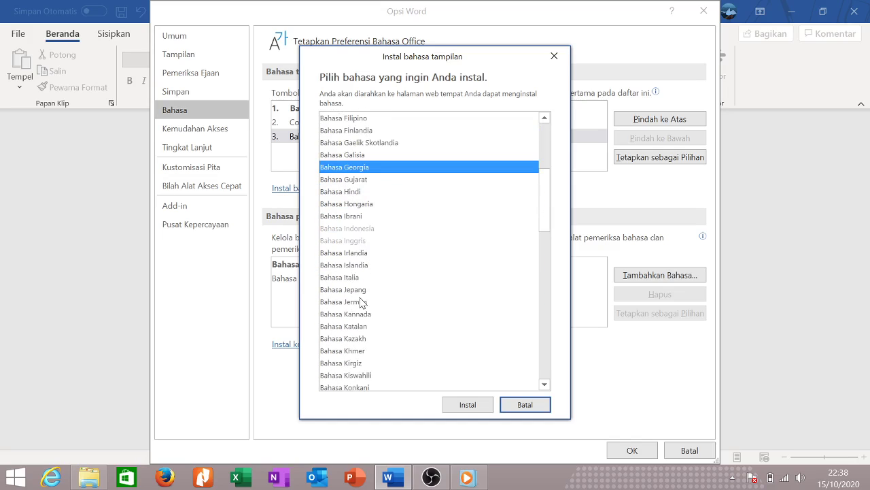
{"action": "scroll", "coordinate": [398, 303], "scroll_direction": "down", "scroll_amount": 2}
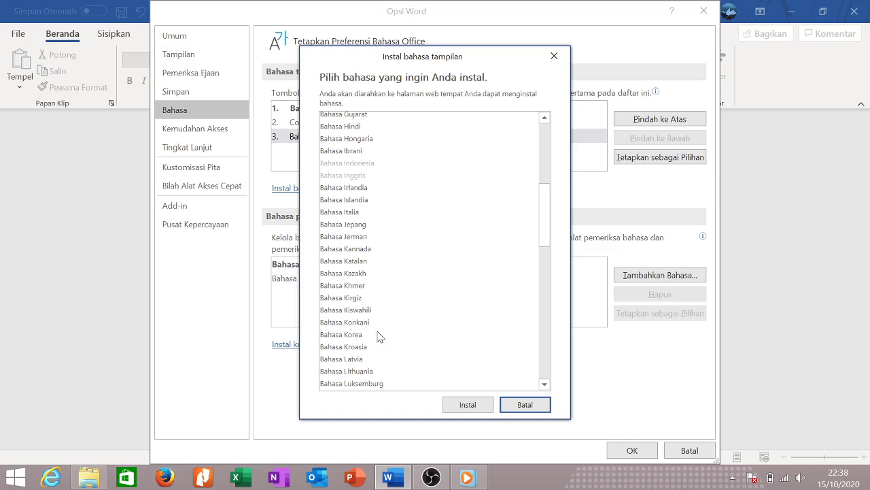
{"action": "scroll", "coordinate": [362, 319], "scroll_direction": "down", "scroll_amount": 4}
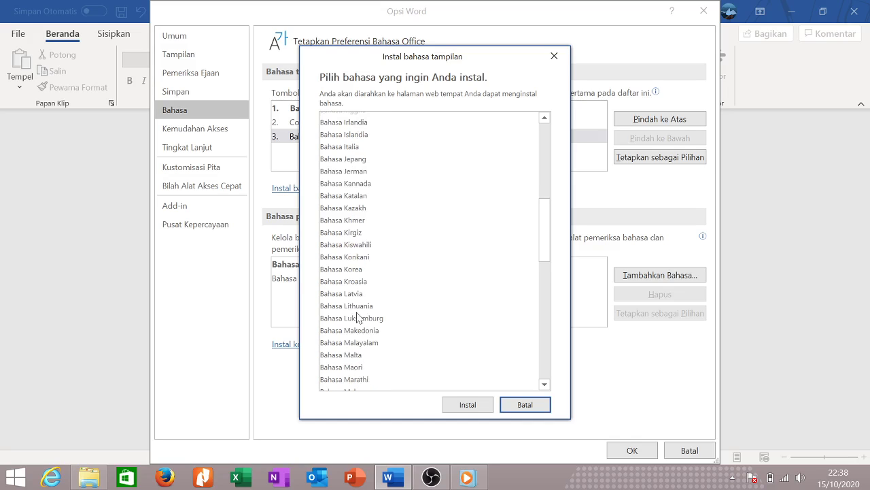
{"action": "scroll", "coordinate": [359, 314], "scroll_direction": "down", "scroll_amount": 4}
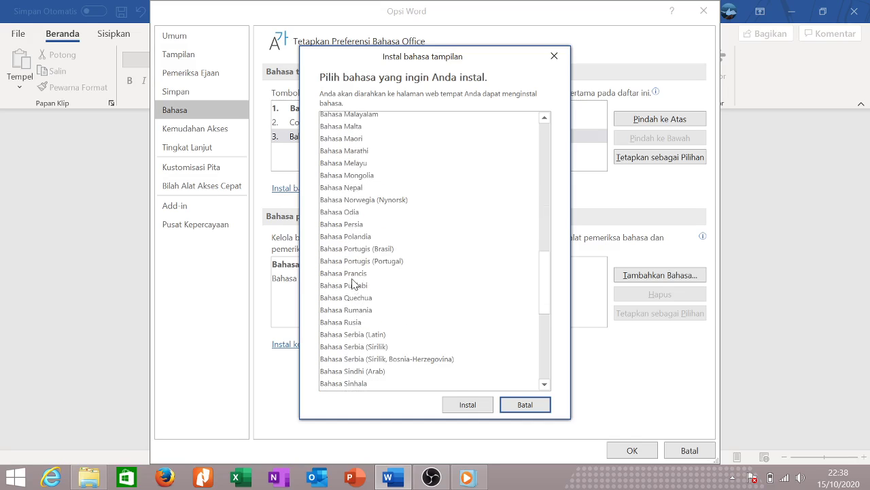
{"action": "left_click", "coordinate": [352, 274]}
{"action": "left_click", "coordinate": [470, 406]}
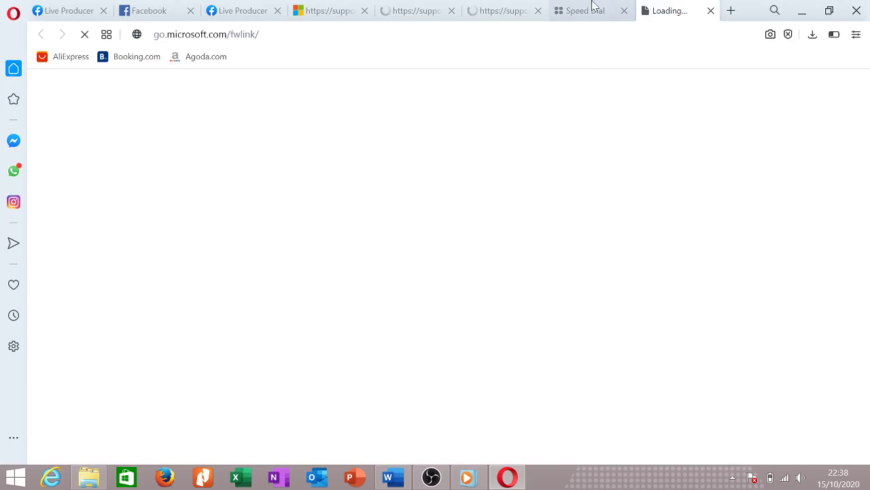
Close the extra Microsoft support, language install and Live Producer tabs in Opera.
{"action": "left_click", "coordinate": [588, 9]}
{"action": "left_click", "coordinate": [527, 11]}
{"action": "left_click", "coordinate": [538, 11]}
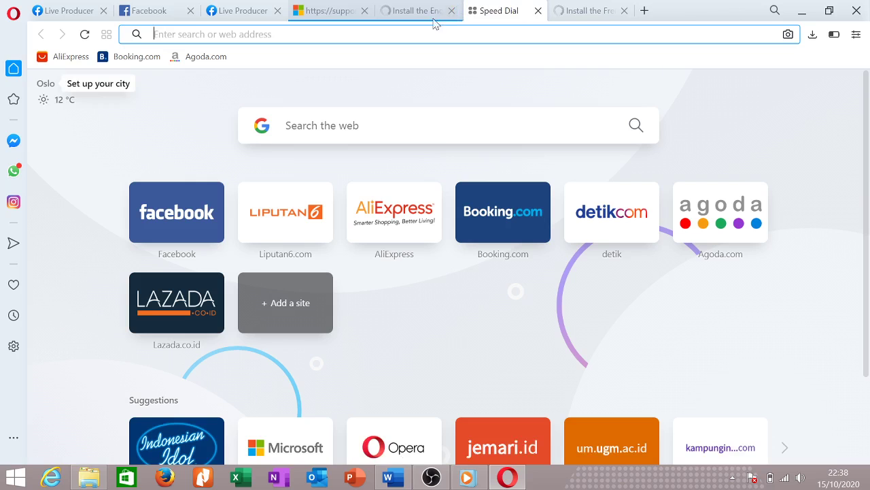
{"action": "left_click", "coordinate": [449, 12]}
{"action": "left_click", "coordinate": [365, 11]}
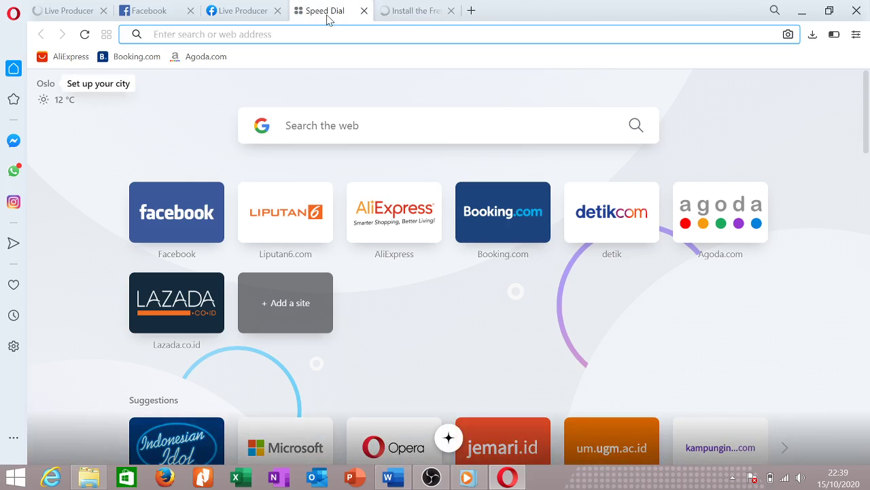
{"action": "left_click", "coordinate": [278, 11]}
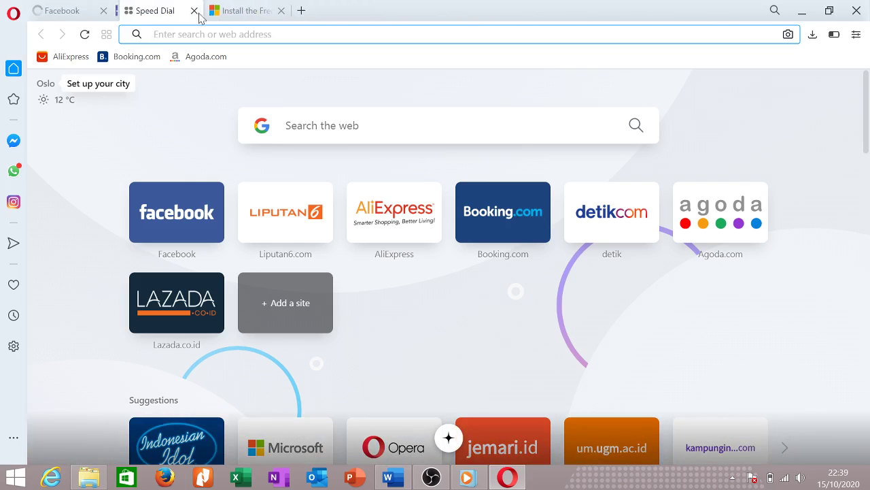
{"action": "left_click", "coordinate": [224, 10]}
Download and save the French Language Pack setup file, then return to Word.
{"action": "scroll", "coordinate": [396, 302], "scroll_direction": "down", "scroll_amount": 1}
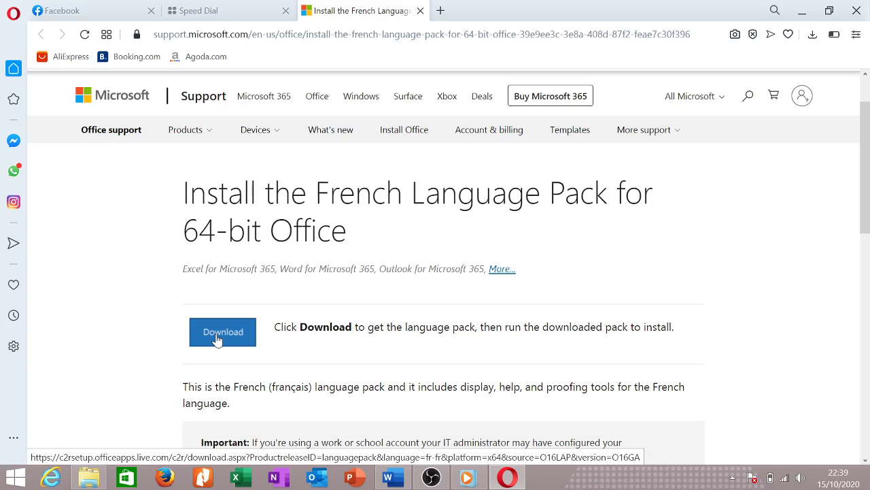
{"action": "left_click", "coordinate": [217, 338]}
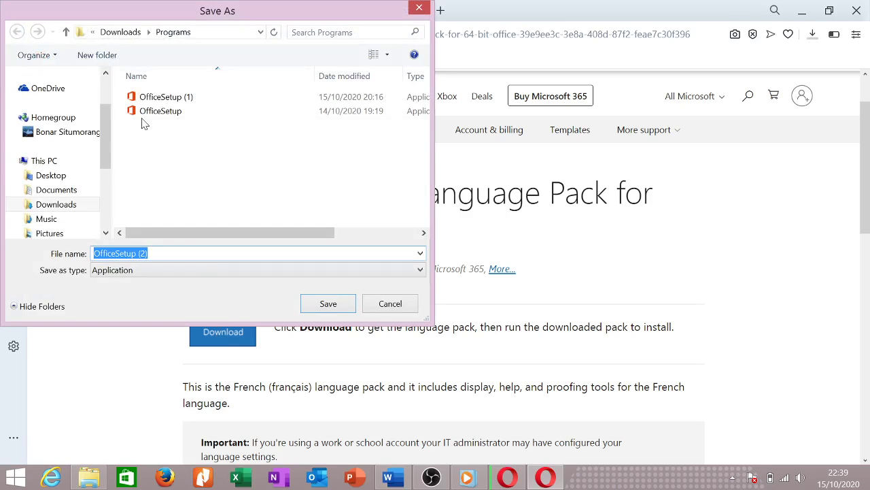
{"action": "left_click", "coordinate": [335, 310]}
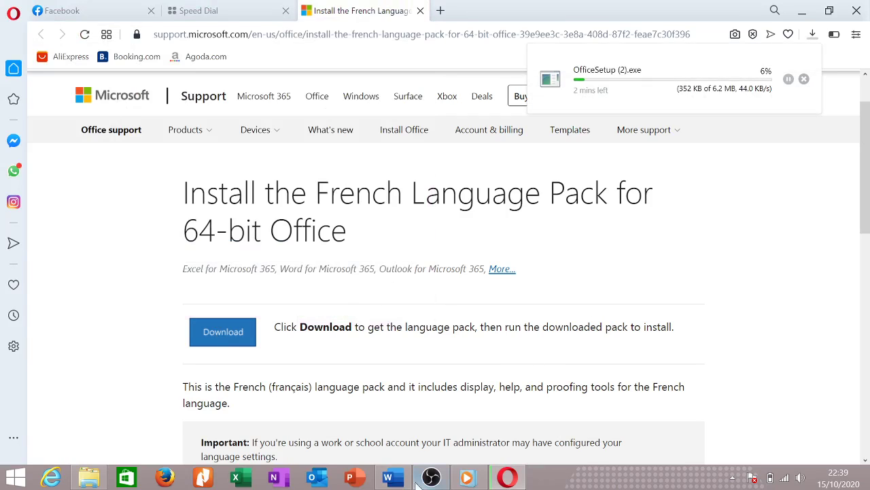
{"action": "left_click", "coordinate": [388, 475]}
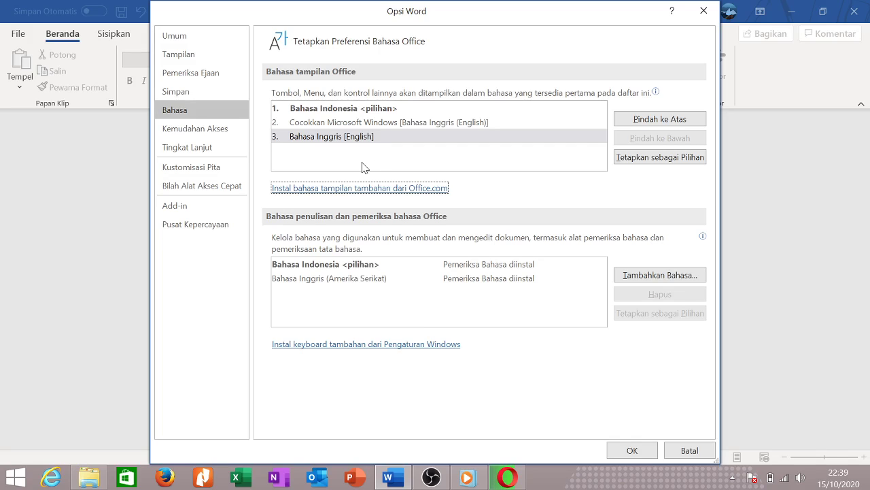
Open the Advanced (Tingkat Lanjut) page and scroll through Editing, Cut/copy/paste and Display settings.
{"action": "left_click", "coordinate": [225, 135]}
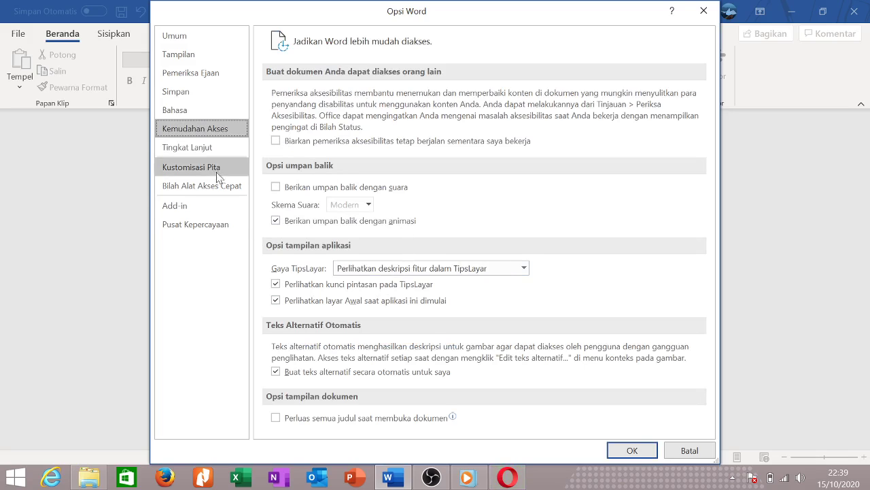
{"action": "left_click", "coordinate": [197, 147]}
{"action": "scroll", "coordinate": [365, 207], "scroll_direction": "down", "scroll_amount": 4}
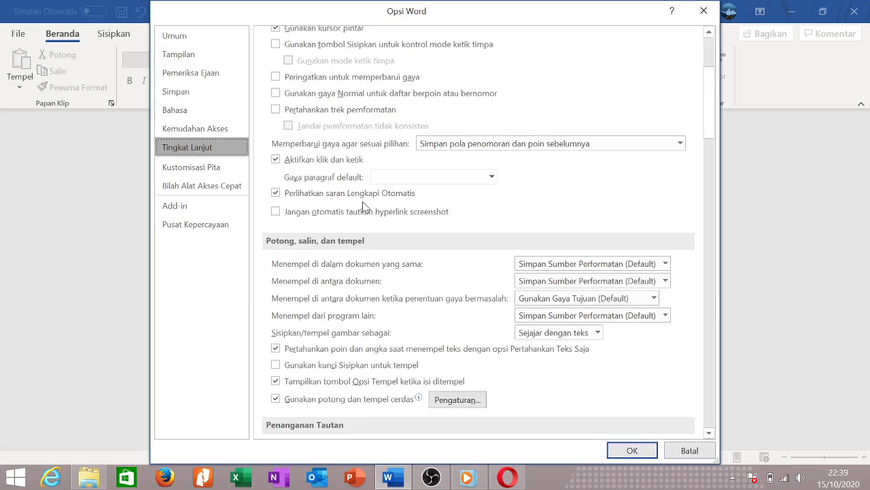
{"action": "scroll", "coordinate": [365, 207], "scroll_direction": "down", "scroll_amount": 15}
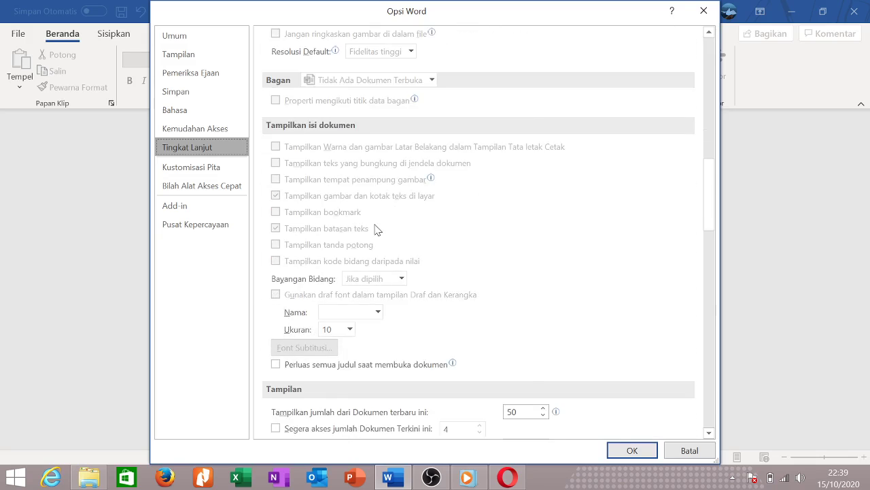
{"action": "scroll", "coordinate": [376, 229], "scroll_direction": "down", "scroll_amount": 2}
{"action": "scroll", "coordinate": [462, 221], "scroll_direction": "up", "scroll_amount": 7}
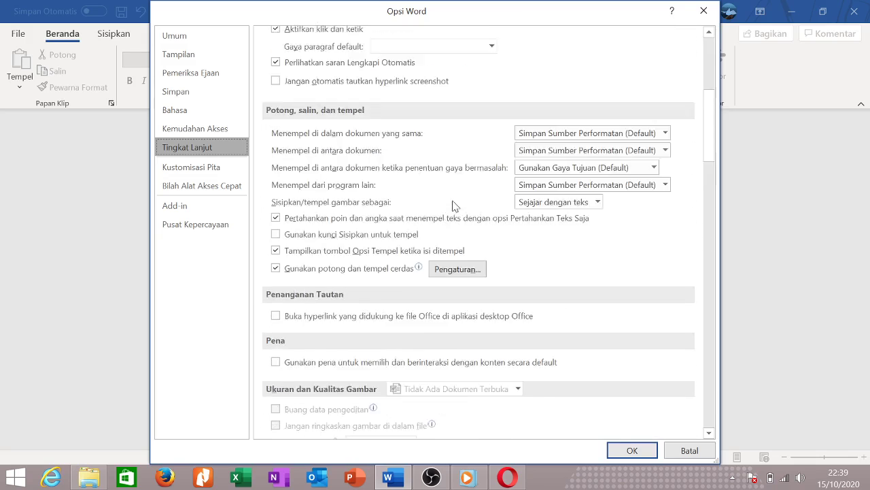
{"action": "scroll", "coordinate": [455, 205], "scroll_direction": "up", "scroll_amount": 8}
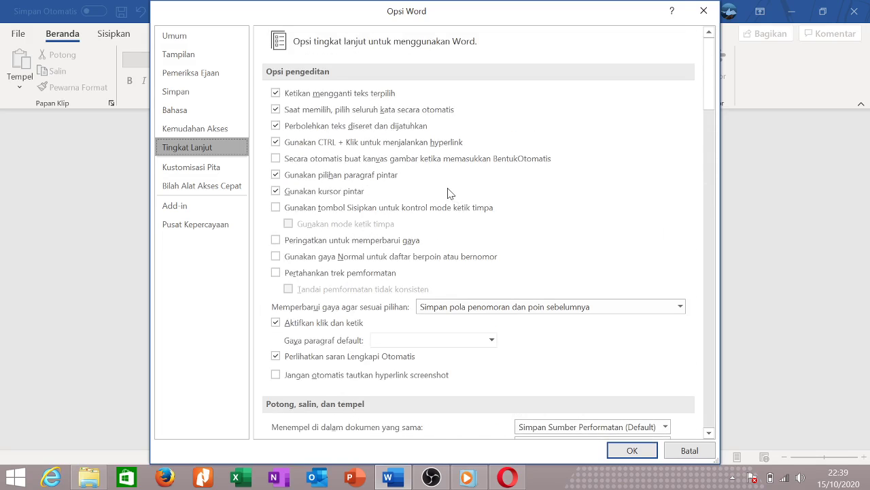
{"action": "scroll", "coordinate": [449, 191], "scroll_direction": "down", "scroll_amount": 2}
{"action": "scroll", "coordinate": [480, 272], "scroll_direction": "down", "scroll_amount": 2}
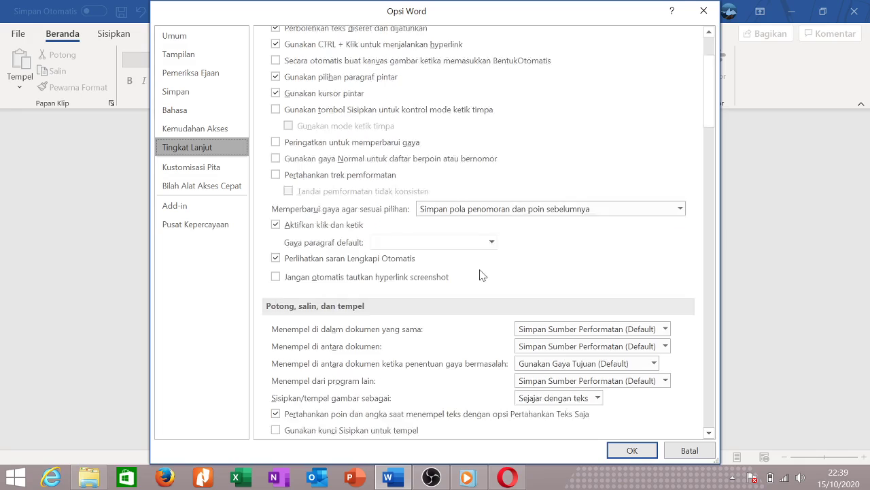
{"action": "scroll", "coordinate": [482, 272], "scroll_direction": "up", "scroll_amount": 3}
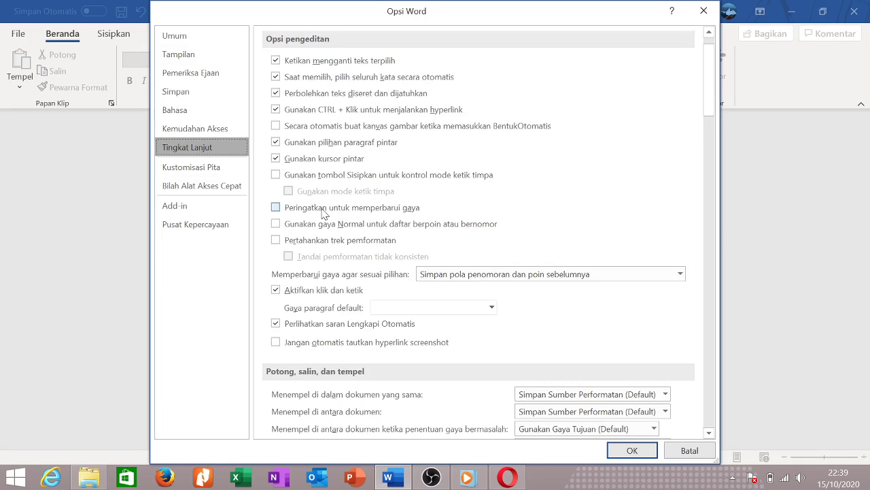
{"action": "scroll", "coordinate": [313, 215], "scroll_direction": "up", "scroll_amount": 1}
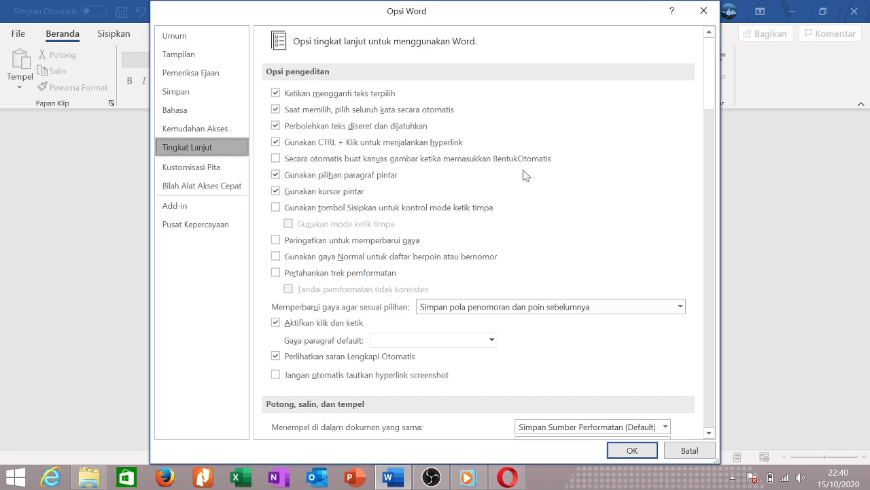
{"action": "scroll", "coordinate": [302, 184], "scroll_direction": "down", "scroll_amount": 1}
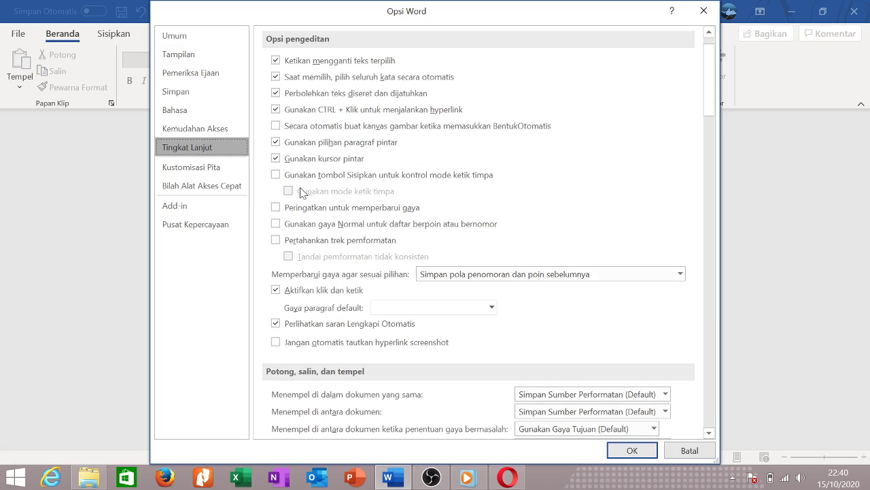
{"action": "scroll", "coordinate": [337, 216], "scroll_direction": "down", "scroll_amount": 2}
{"action": "scroll", "coordinate": [342, 258], "scroll_direction": "down", "scroll_amount": 6}
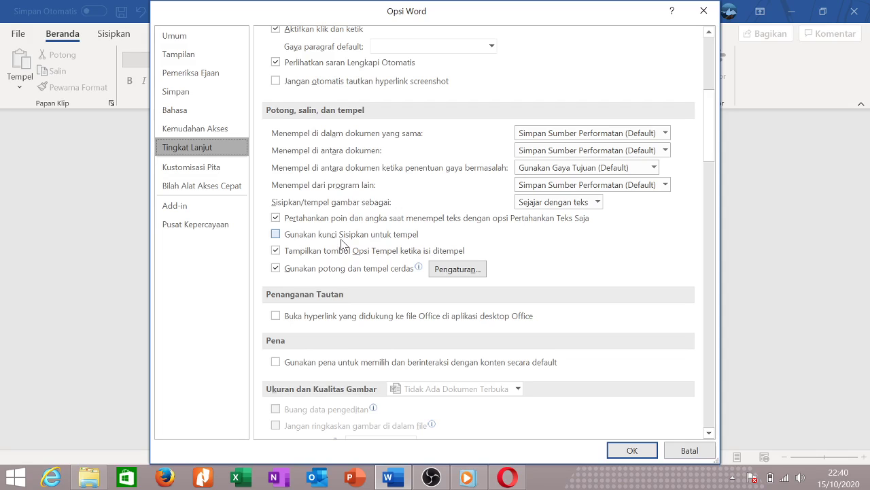
{"action": "scroll", "coordinate": [342, 243], "scroll_direction": "down", "scroll_amount": 8}
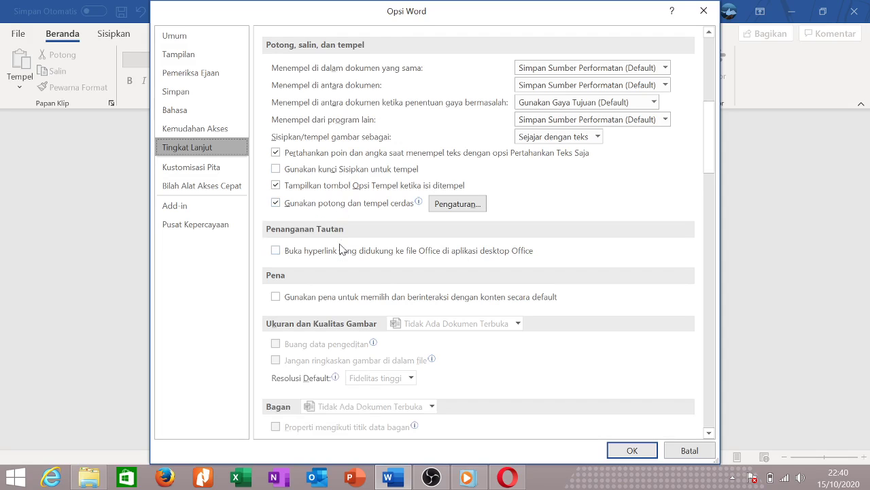
{"action": "scroll", "coordinate": [338, 261], "scroll_direction": "down", "scroll_amount": 7}
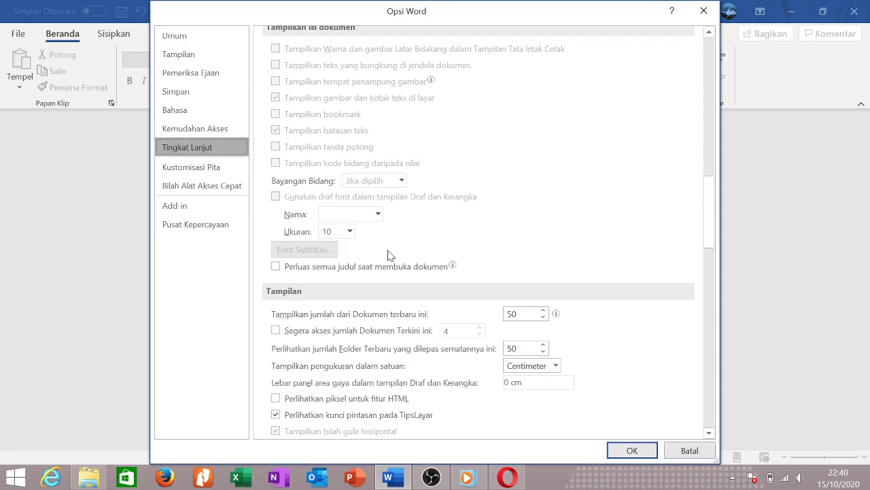
{"action": "scroll", "coordinate": [416, 338], "scroll_direction": "down", "scroll_amount": 2}
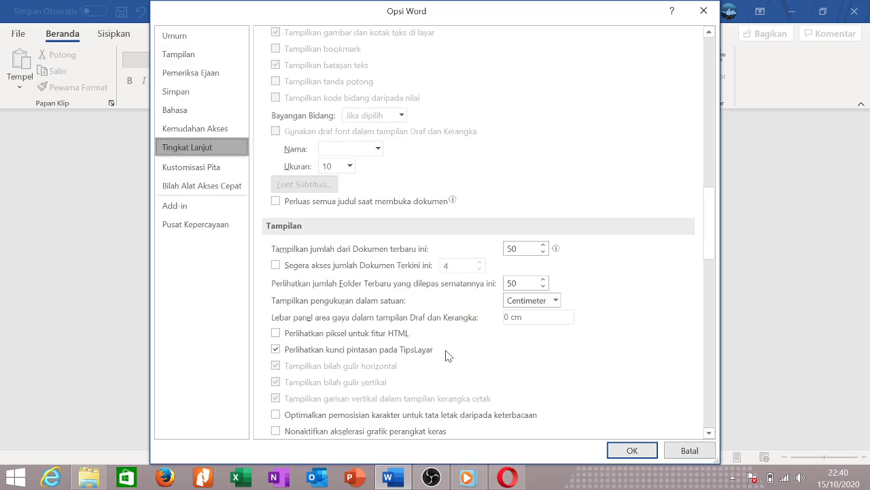
Keep Centimeter as the measurement unit in the units dropdown.
{"action": "left_click", "coordinate": [555, 304]}
{"action": "left_click", "coordinate": [555, 304]}
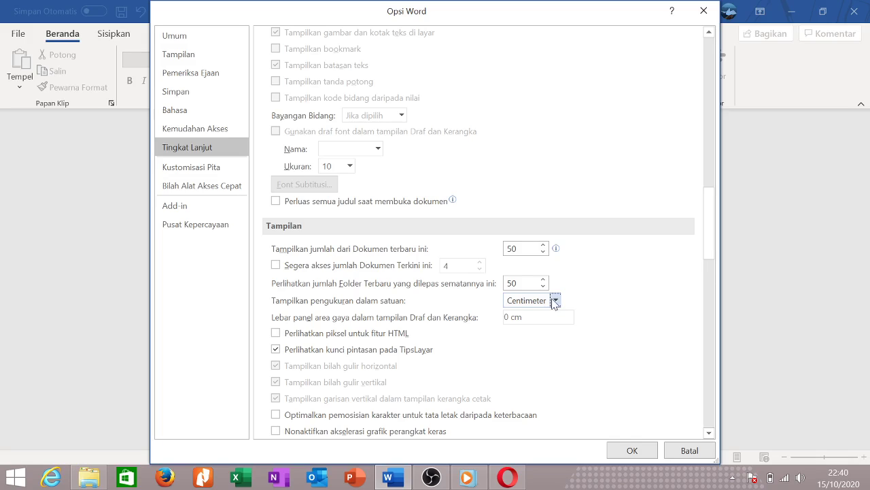
{"action": "left_click", "coordinate": [554, 301]}
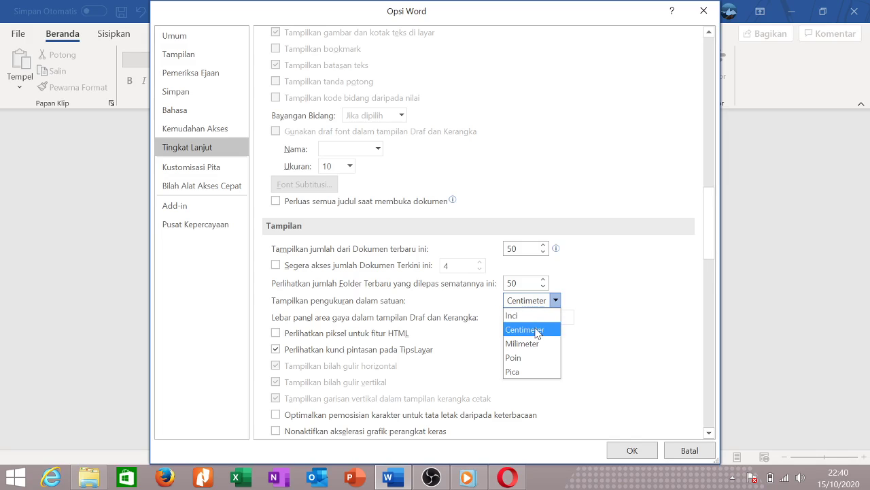
{"action": "left_click", "coordinate": [536, 330]}
Scroll the Advanced options, then view Customize Ribbon and Quick Access Toolbar pages.
{"action": "scroll", "coordinate": [410, 340], "scroll_direction": "down", "scroll_amount": 6}
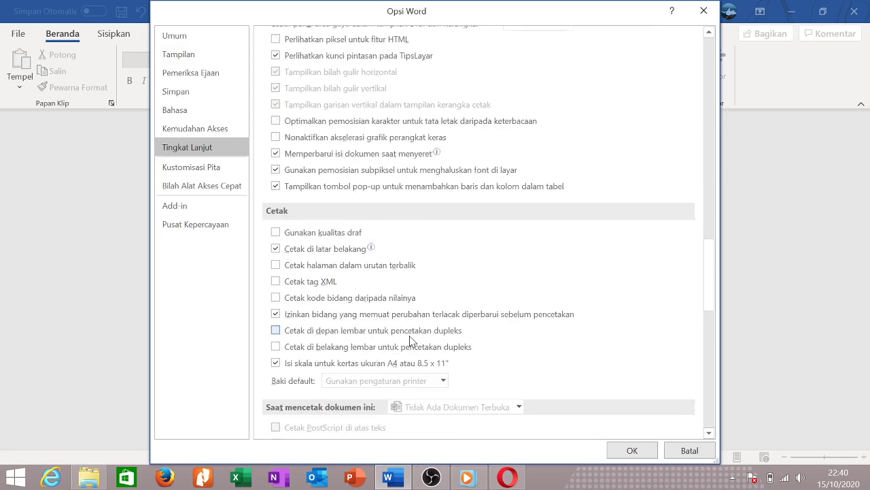
{"action": "scroll", "coordinate": [411, 340], "scroll_direction": "down", "scroll_amount": 2}
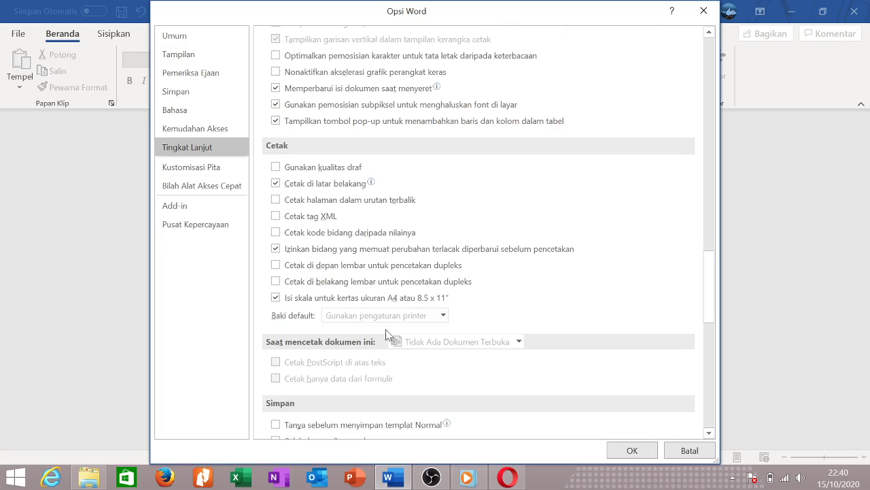
{"action": "scroll", "coordinate": [337, 313], "scroll_direction": "down", "scroll_amount": 6}
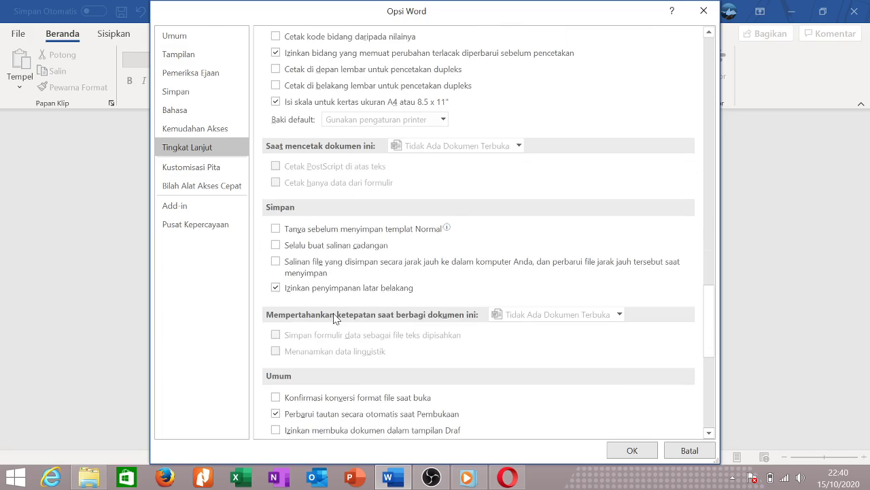
{"action": "scroll", "coordinate": [333, 318], "scroll_direction": "down", "scroll_amount": 12}
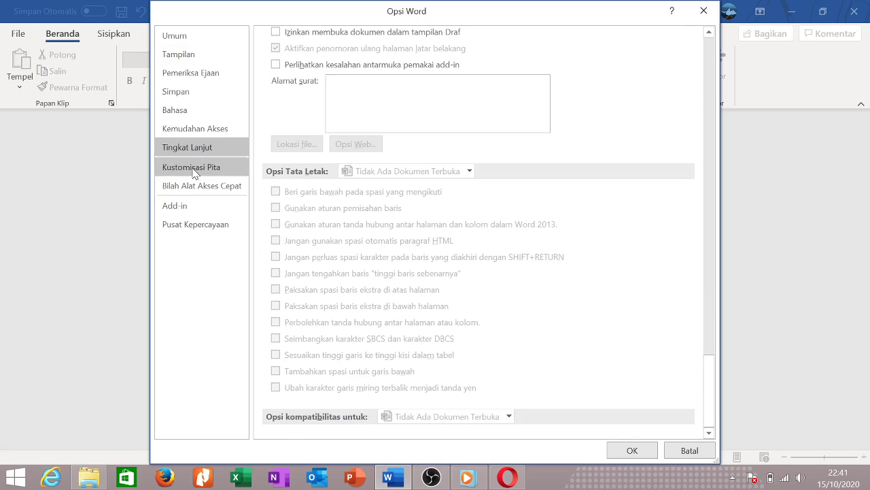
{"action": "left_click", "coordinate": [204, 174]}
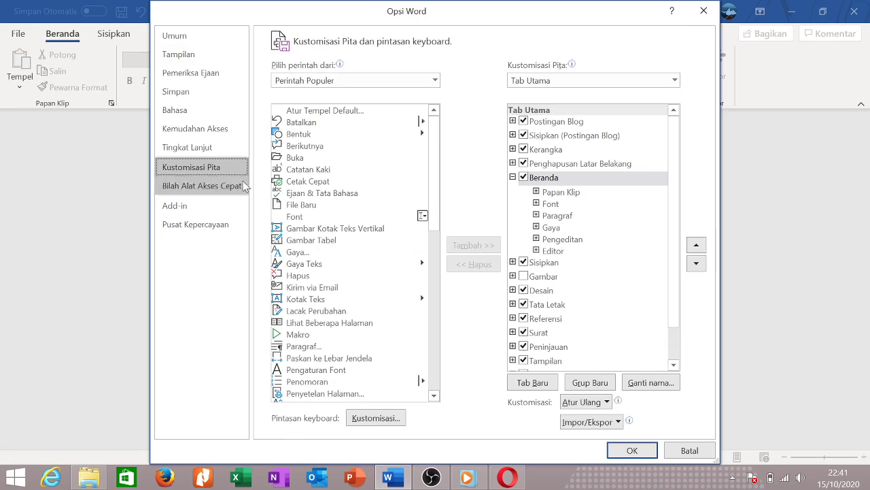
{"action": "left_click", "coordinate": [217, 187]}
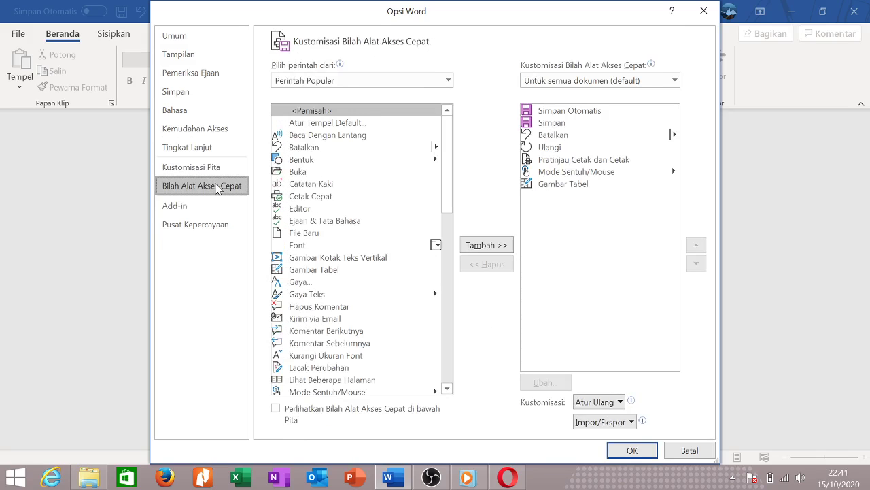
Step through the Add-ins, Trust Center, General and Display pages, ending on Proofing.
{"action": "left_click", "coordinate": [206, 207]}
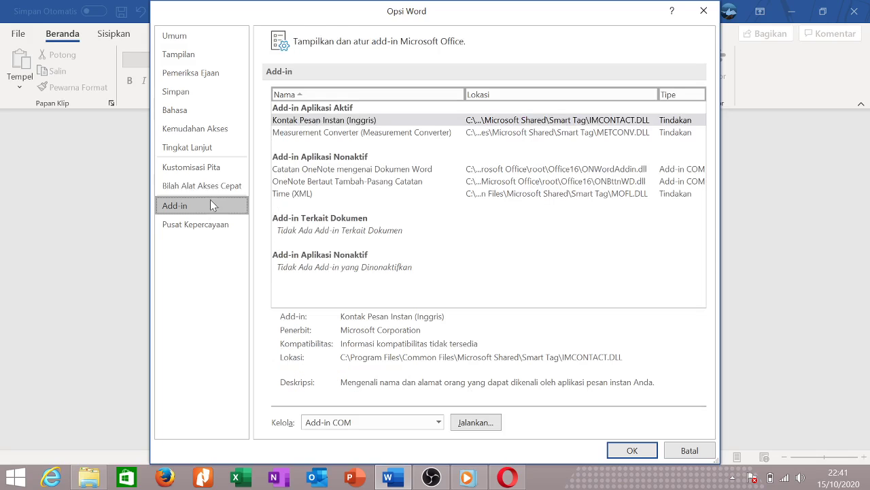
{"action": "left_click", "coordinate": [202, 226]}
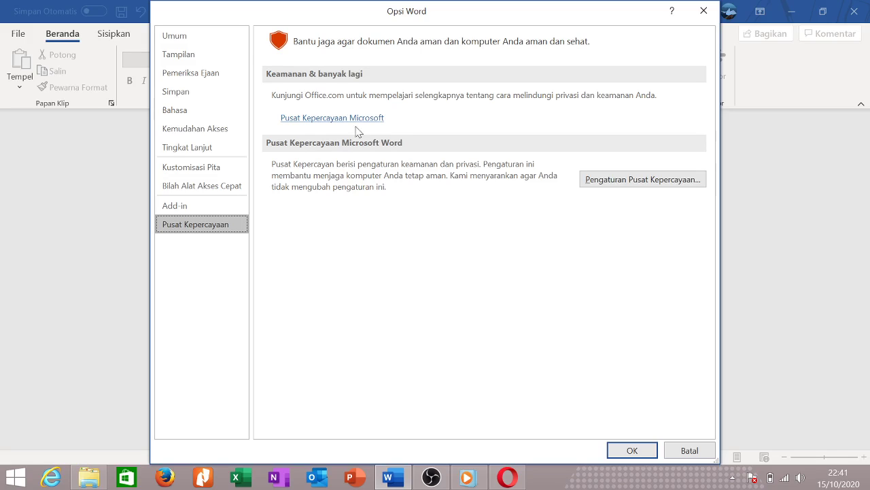
{"action": "left_click", "coordinate": [209, 34]}
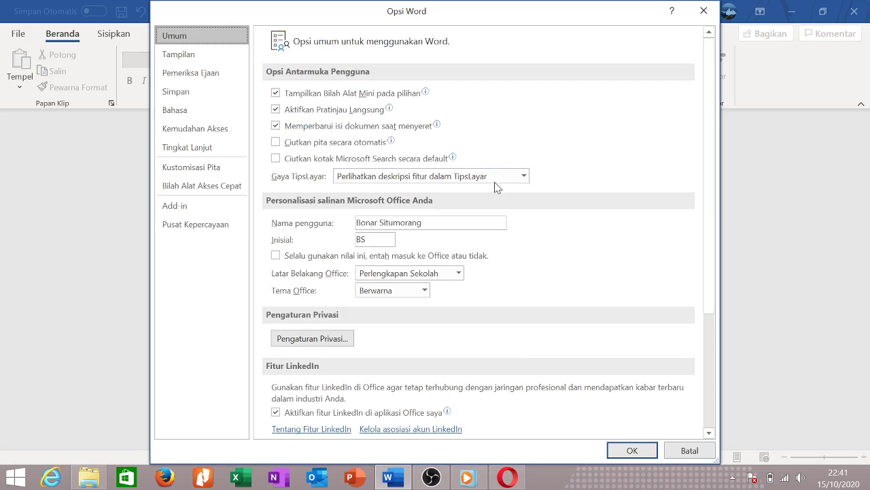
{"action": "scroll", "coordinate": [517, 224], "scroll_direction": "down", "scroll_amount": 5}
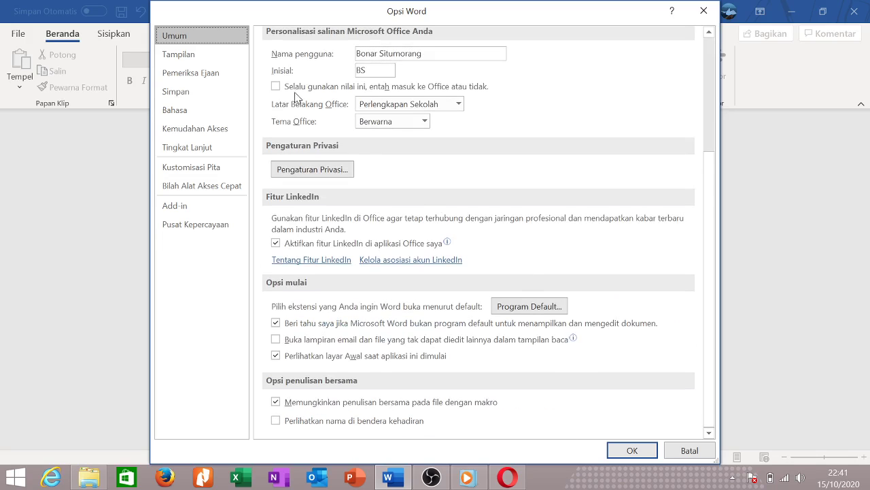
{"action": "left_click", "coordinate": [201, 52]}
{"action": "left_click", "coordinate": [202, 72]}
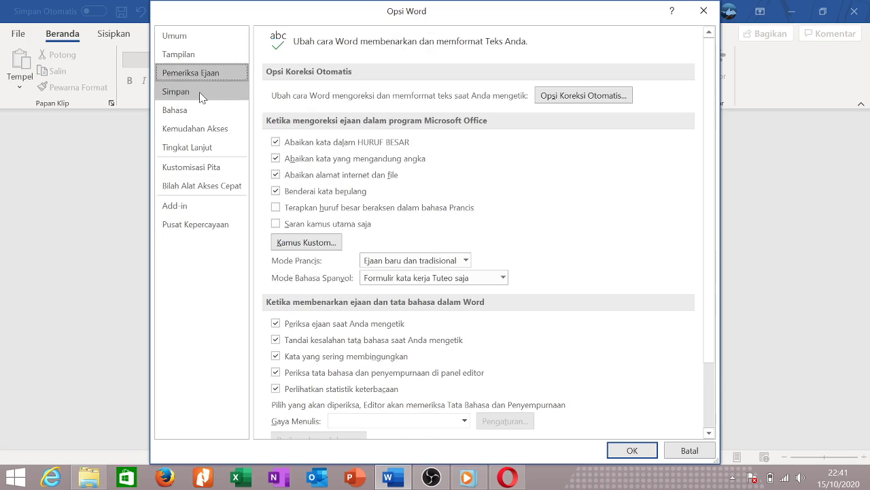
On the Save page, switch default format to Word 97-2003 (*.doc), then back to Word Document (*.docx).
{"action": "left_click", "coordinate": [204, 91]}
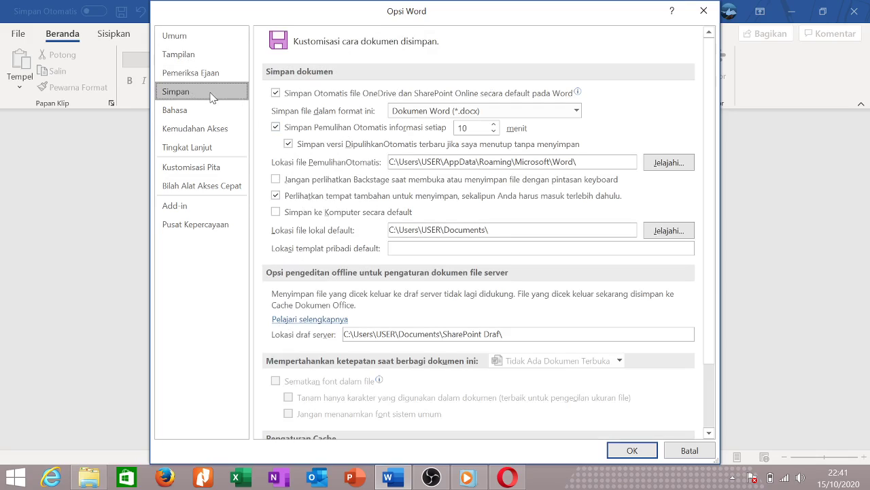
{"action": "left_click", "coordinate": [441, 113]}
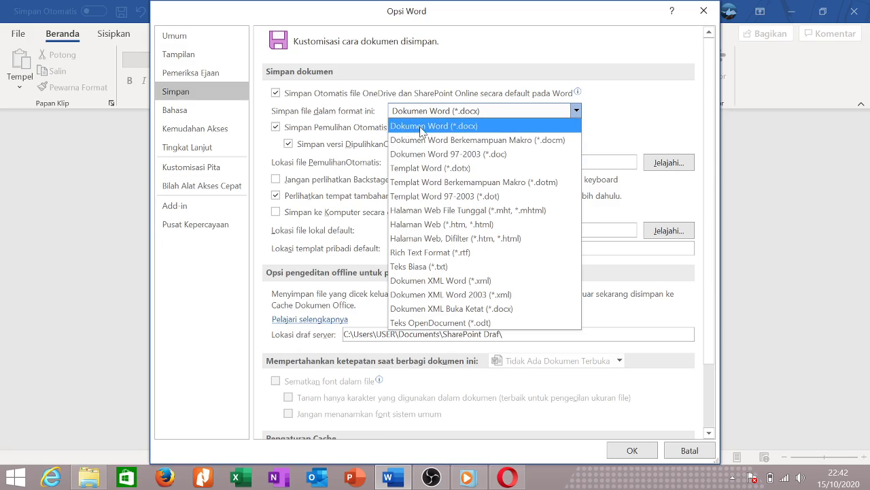
{"action": "left_click", "coordinate": [453, 157]}
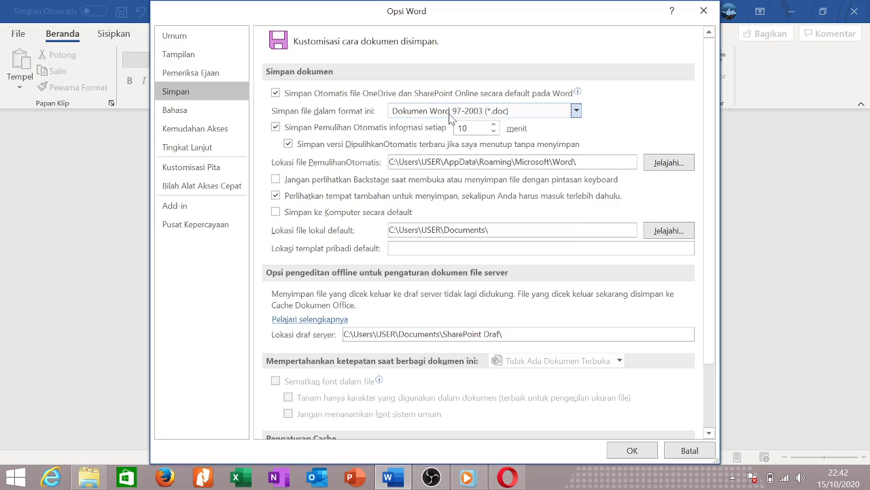
{"action": "left_click", "coordinate": [487, 116]}
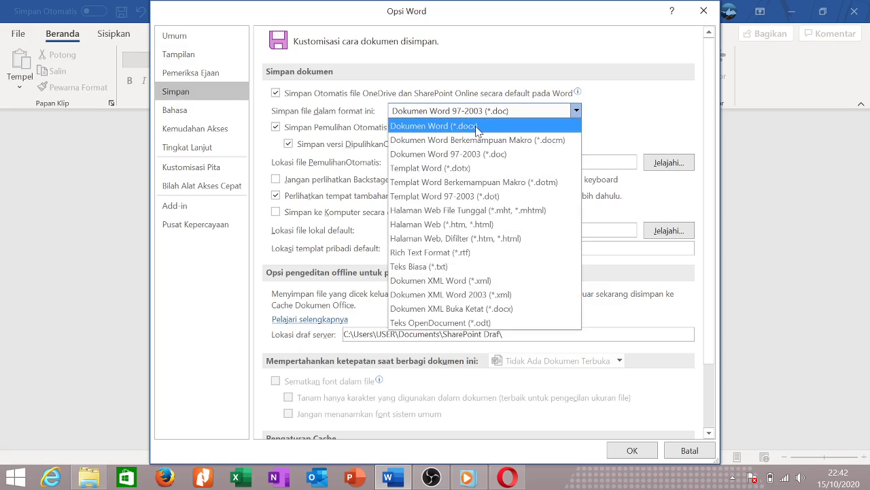
{"action": "left_click", "coordinate": [478, 129]}
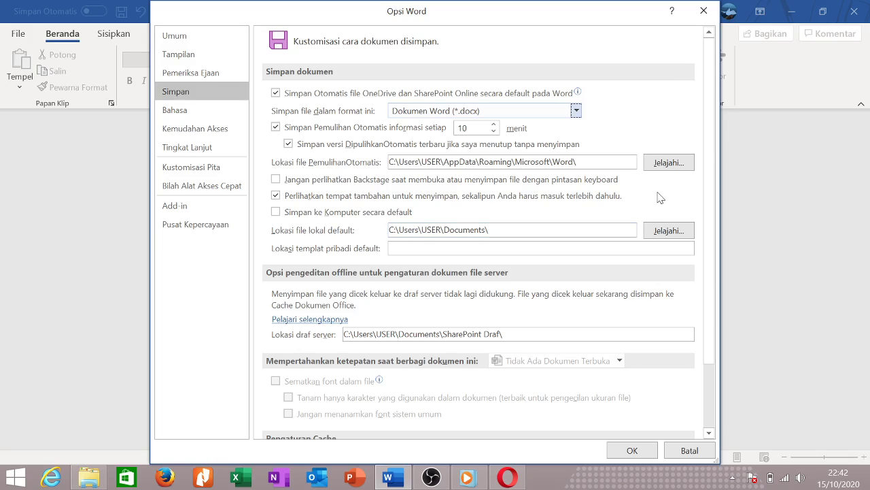
Change the default local file location to the 2020 folder on Local Disk (D:), D:\2020\.
{"action": "left_click", "coordinate": [669, 230]}
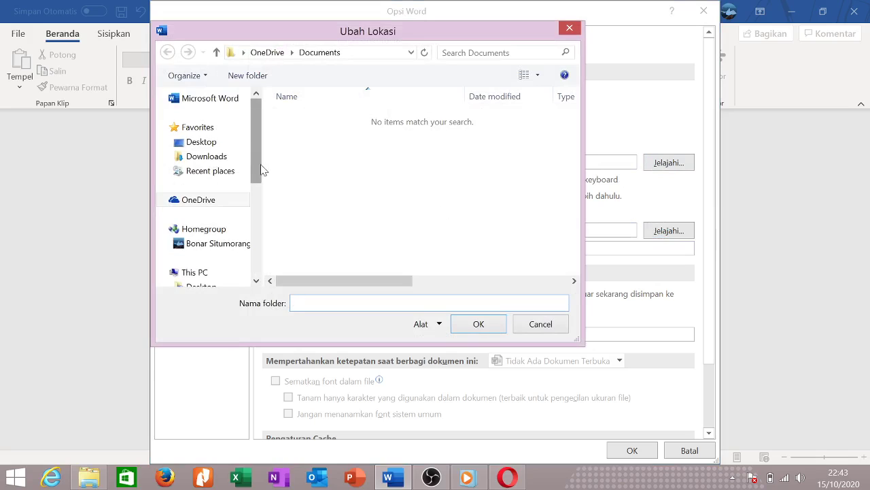
{"action": "left_click_drag", "start_coordinate": [259, 170], "coordinate": [257, 265]}
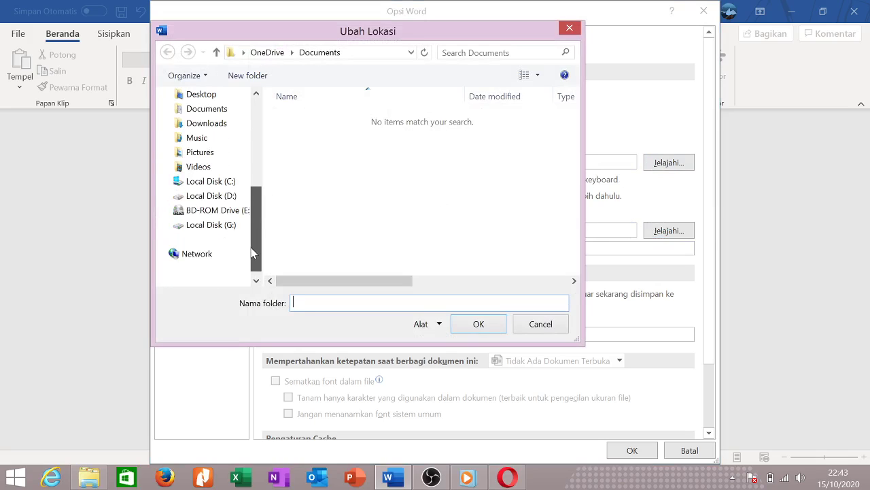
{"action": "left_click", "coordinate": [224, 196]}
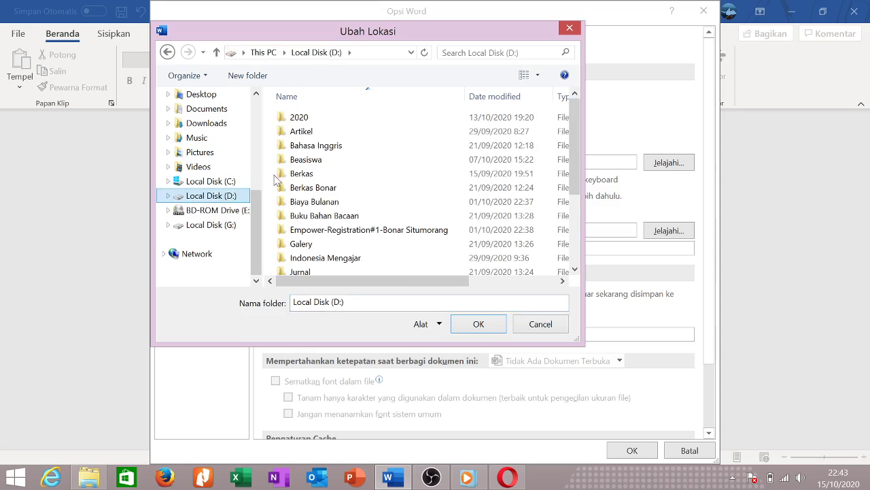
{"action": "left_click", "coordinate": [308, 119]}
{"action": "double_click", "coordinate": [308, 119]}
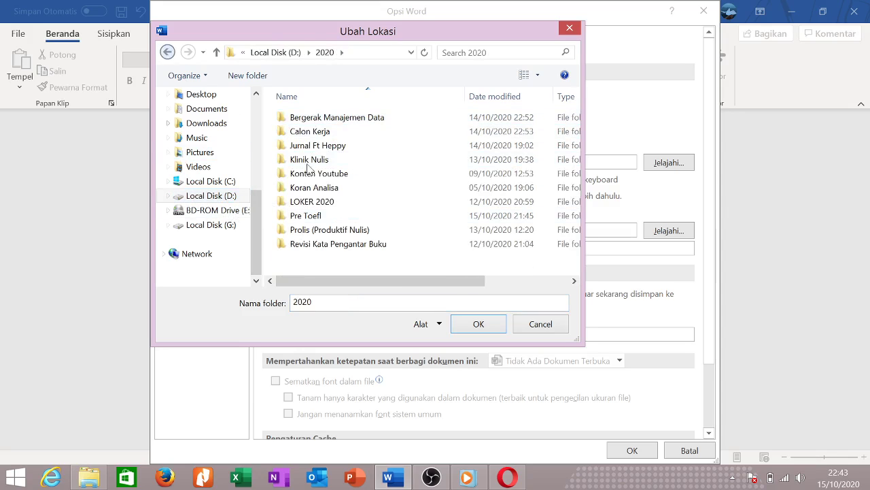
{"action": "left_click", "coordinate": [479, 325]}
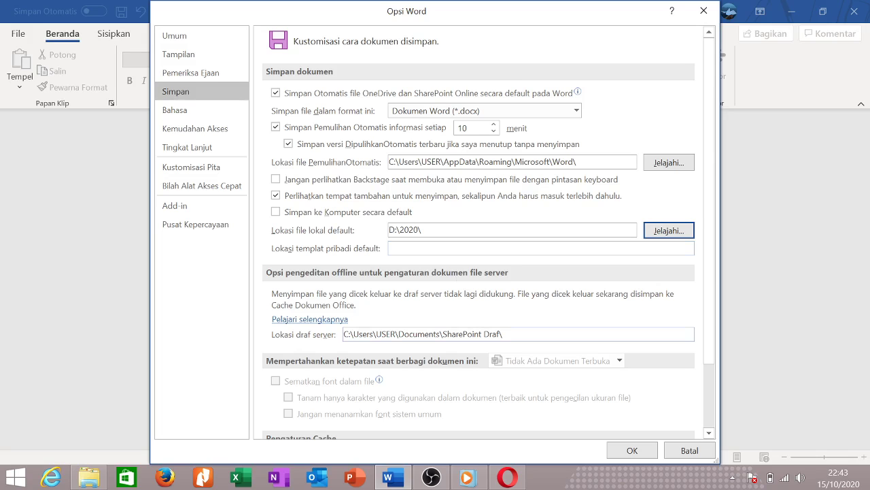
Check the 14-day cache setting under Pengaturan Cache, then confirm Word Options with OK.
{"action": "scroll", "coordinate": [491, 324], "scroll_direction": "down", "scroll_amount": 3}
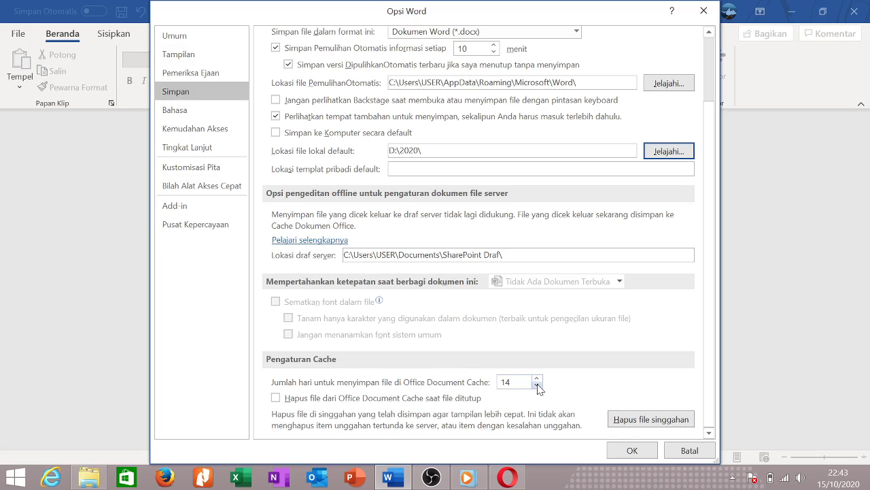
{"action": "left_click_drag", "start_coordinate": [531, 383], "coordinate": [484, 387]}
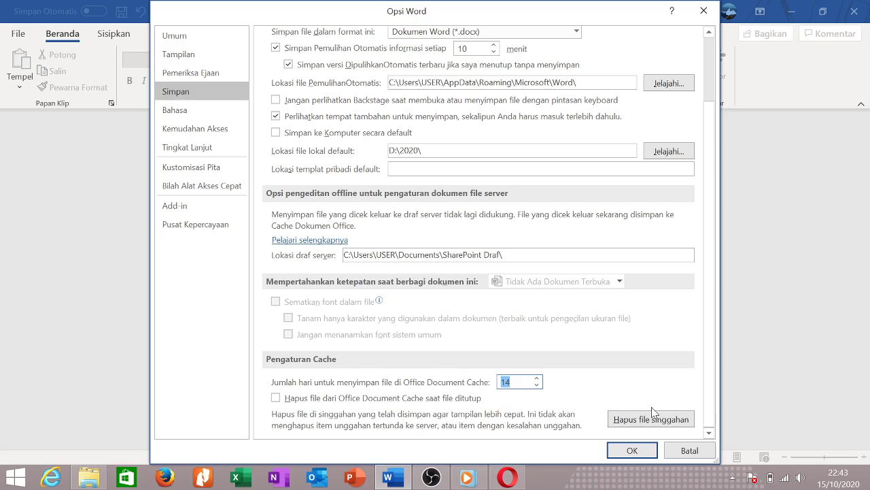
{"action": "left_click", "coordinate": [635, 452]}
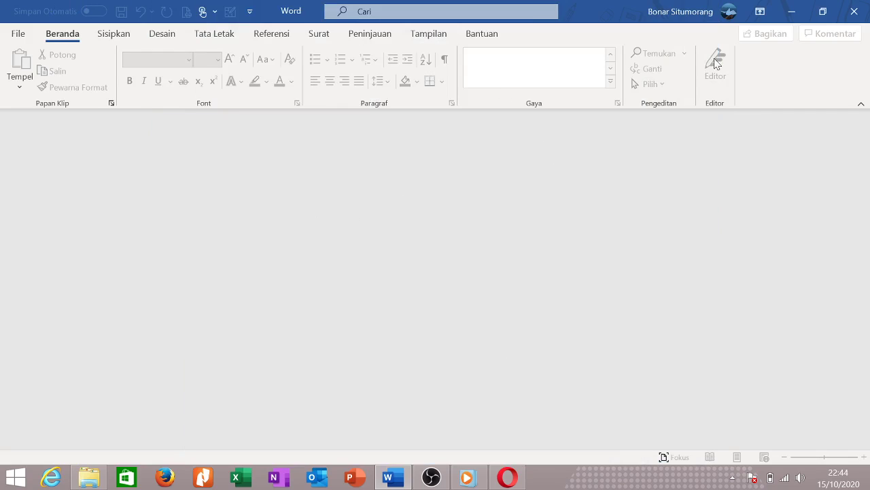
Close the empty Word window, relaunch Word from the taskbar, and open the full template gallery.
{"action": "left_click", "coordinate": [854, 15]}
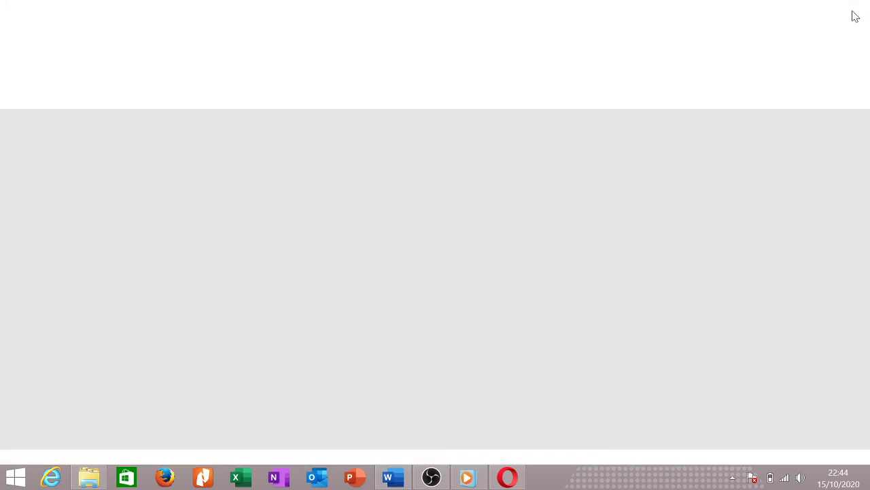
{"action": "left_click", "coordinate": [389, 477]}
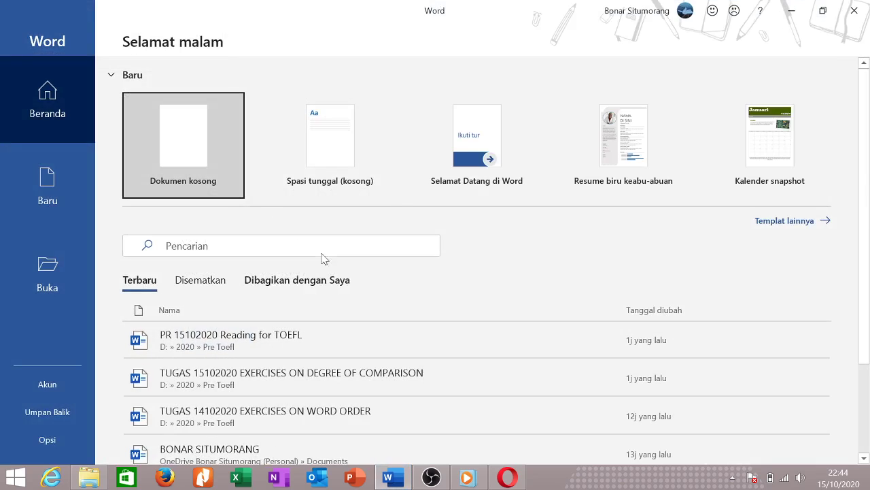
{"action": "scroll", "coordinate": [507, 265], "scroll_direction": "down", "scroll_amount": 2}
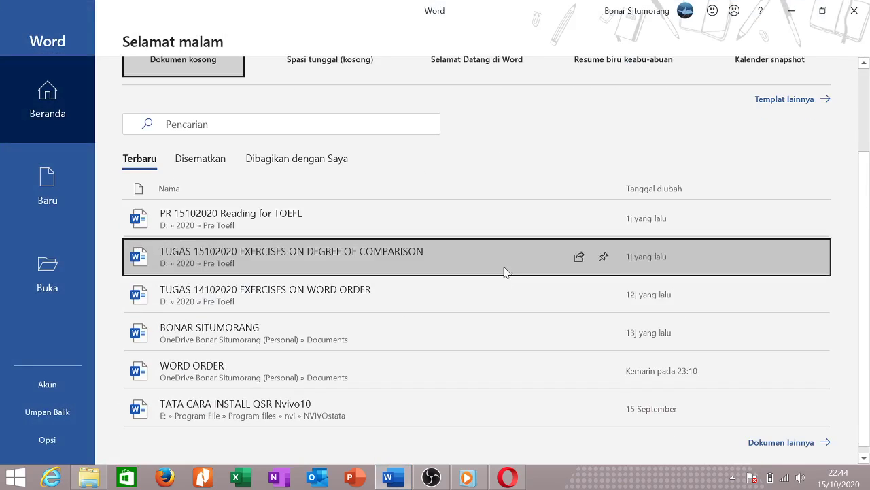
{"action": "scroll", "coordinate": [499, 291], "scroll_direction": "up", "scroll_amount": 2}
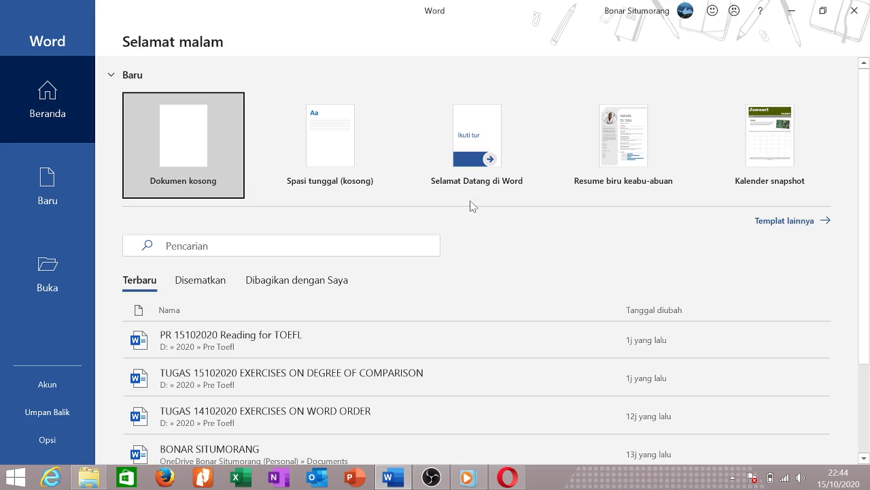
{"action": "left_click", "coordinate": [790, 227]}
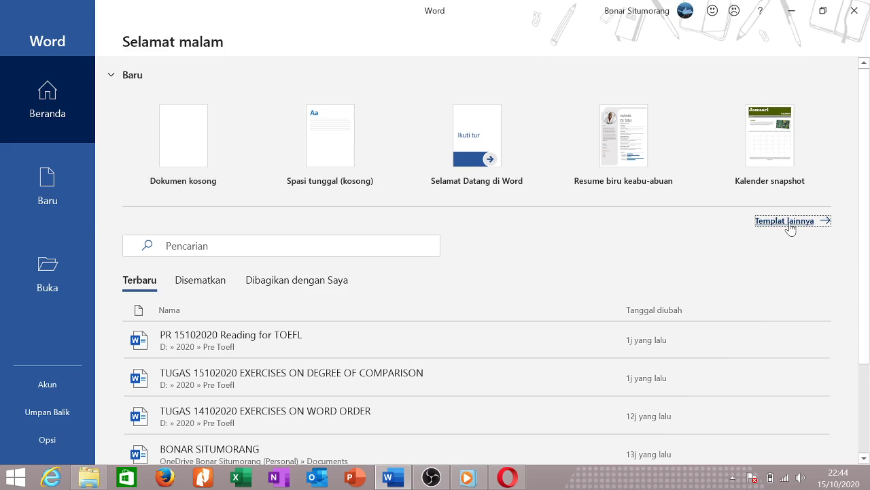
Browse the Bisnis template results, then go back to the templates page.
{"action": "scroll", "coordinate": [476, 285], "scroll_direction": "down", "scroll_amount": 2}
{"action": "scroll", "coordinate": [465, 319], "scroll_direction": "down", "scroll_amount": 2}
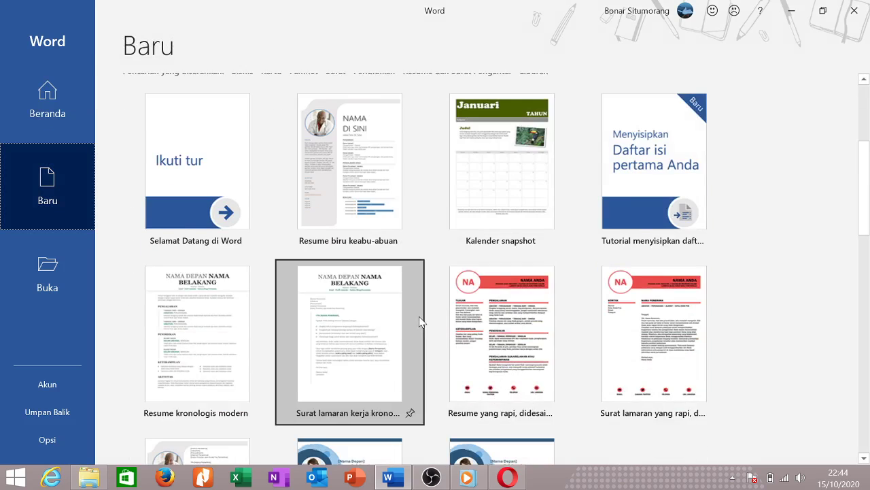
{"action": "scroll", "coordinate": [431, 320], "scroll_direction": "down", "scroll_amount": 3}
{"action": "scroll", "coordinate": [445, 325], "scroll_direction": "down", "scroll_amount": 12}
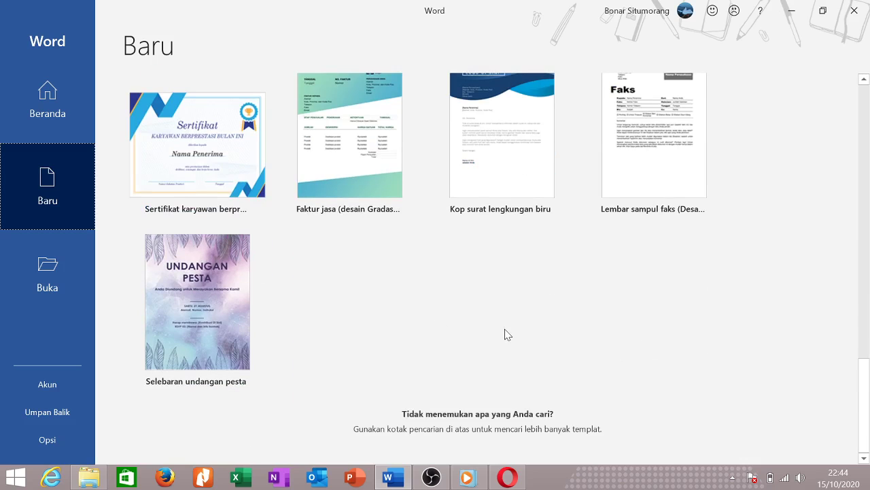
{"action": "scroll", "coordinate": [506, 336], "scroll_direction": "up", "scroll_amount": 5}
{"action": "scroll", "coordinate": [470, 229], "scroll_direction": "up", "scroll_amount": 9}
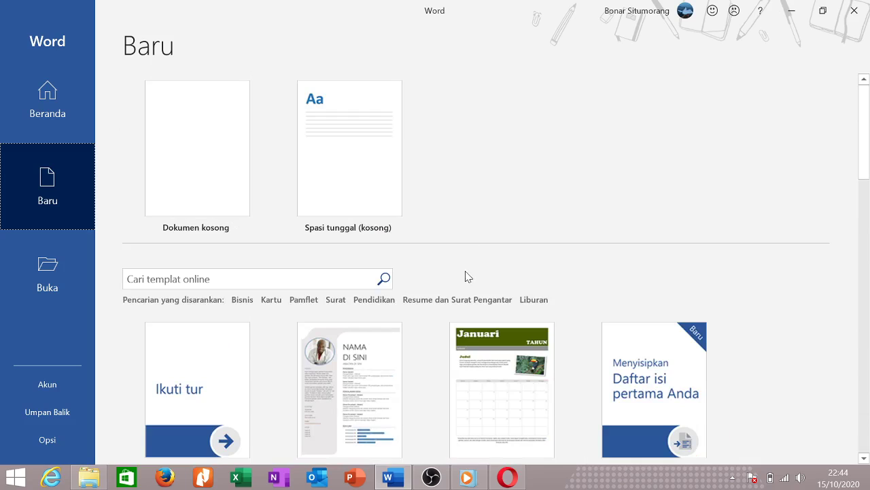
{"action": "left_click", "coordinate": [247, 303]}
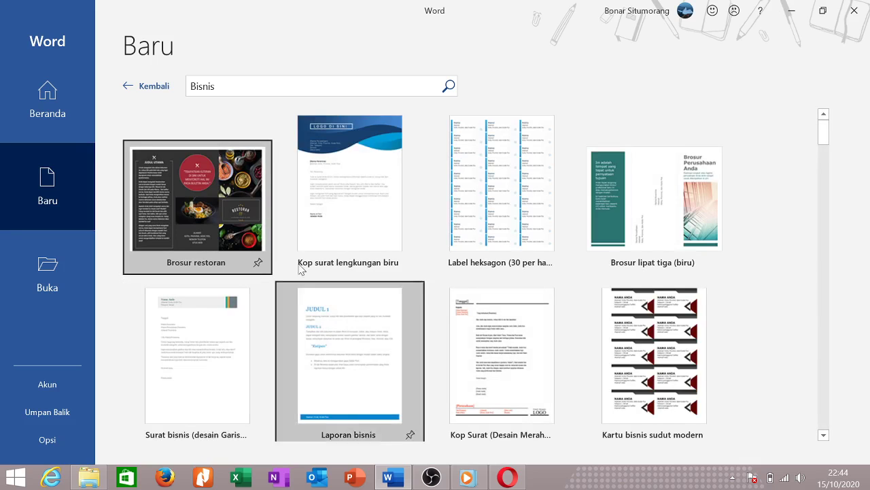
{"action": "scroll", "coordinate": [506, 250], "scroll_direction": "down", "scroll_amount": 5}
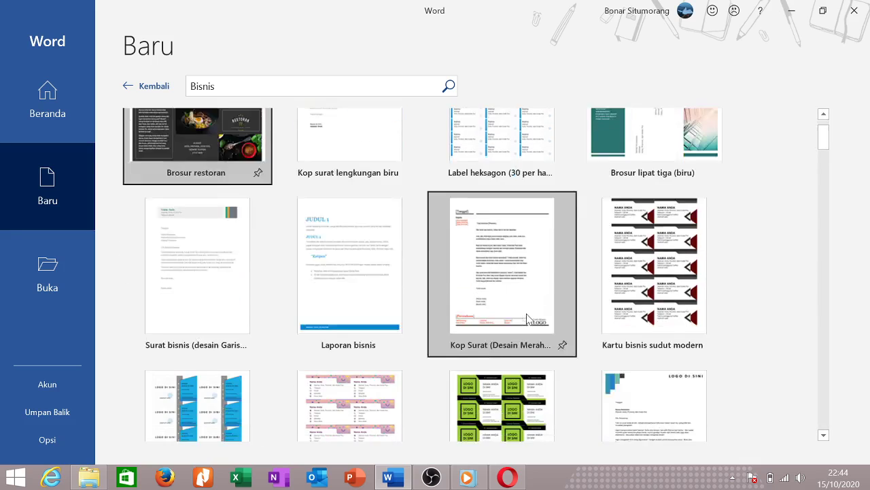
{"action": "scroll", "coordinate": [523, 320], "scroll_direction": "up", "scroll_amount": 2}
{"action": "scroll", "coordinate": [524, 319], "scroll_direction": "up", "scroll_amount": 4}
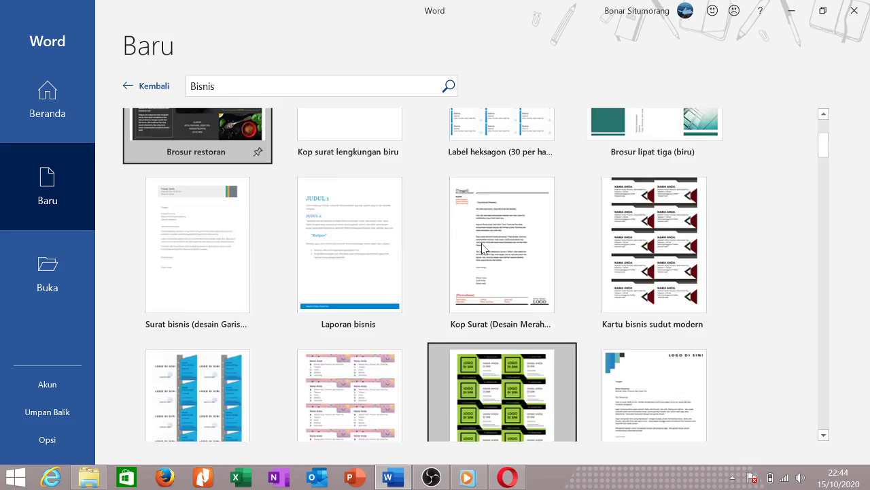
{"action": "left_click", "coordinate": [129, 91]}
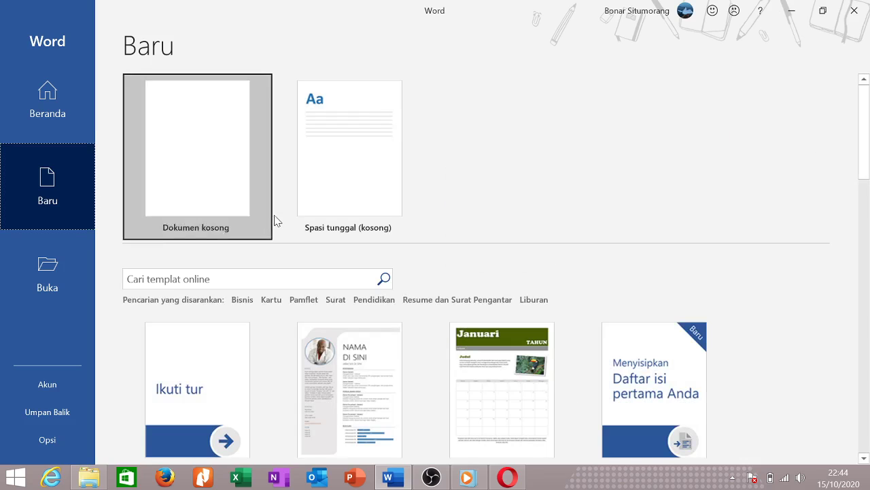
Browse the Pendidikan templates, preview and close Peraturan tempat bermain, then return to the main page.
{"action": "left_click", "coordinate": [374, 300]}
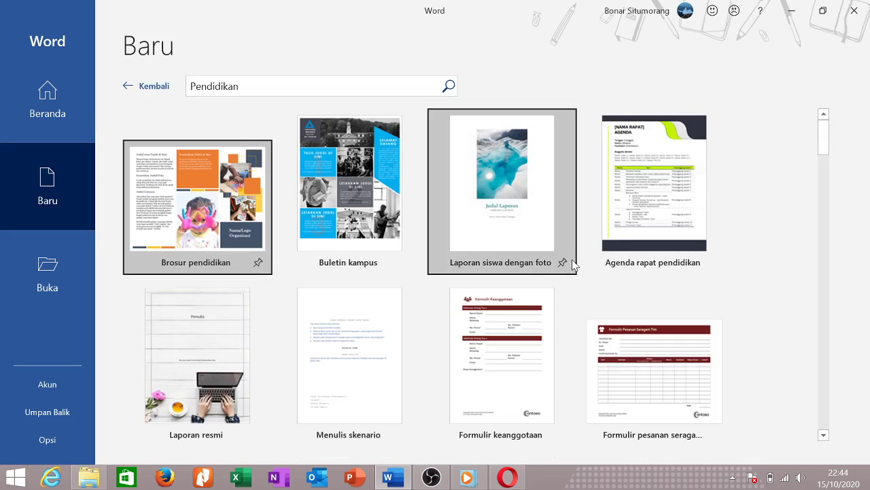
{"action": "scroll", "coordinate": [499, 306], "scroll_direction": "down", "scroll_amount": 3}
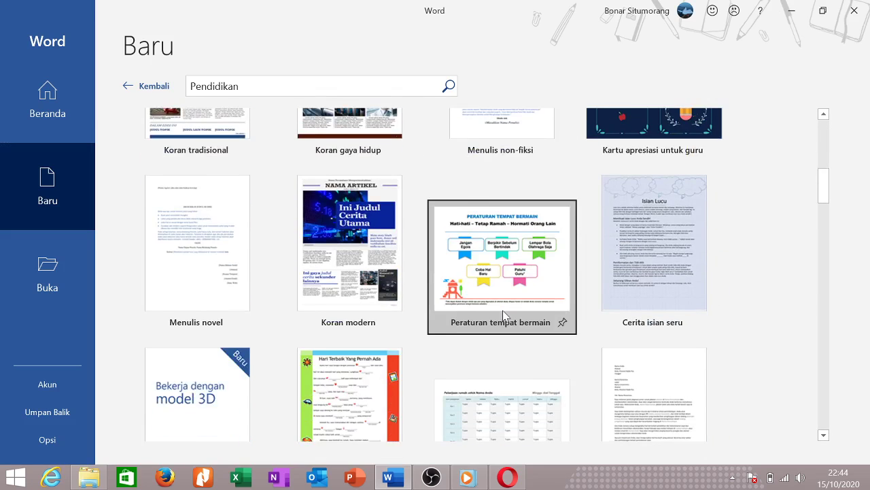
{"action": "scroll", "coordinate": [503, 310], "scroll_direction": "down", "scroll_amount": 2}
{"action": "scroll", "coordinate": [506, 306], "scroll_direction": "up", "scroll_amount": 2}
{"action": "left_click", "coordinate": [499, 288]}
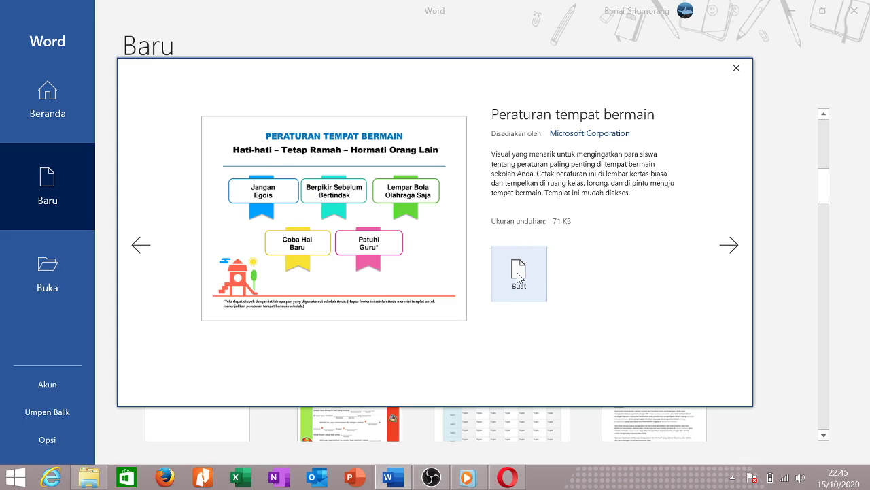
{"action": "left_click", "coordinate": [736, 68]}
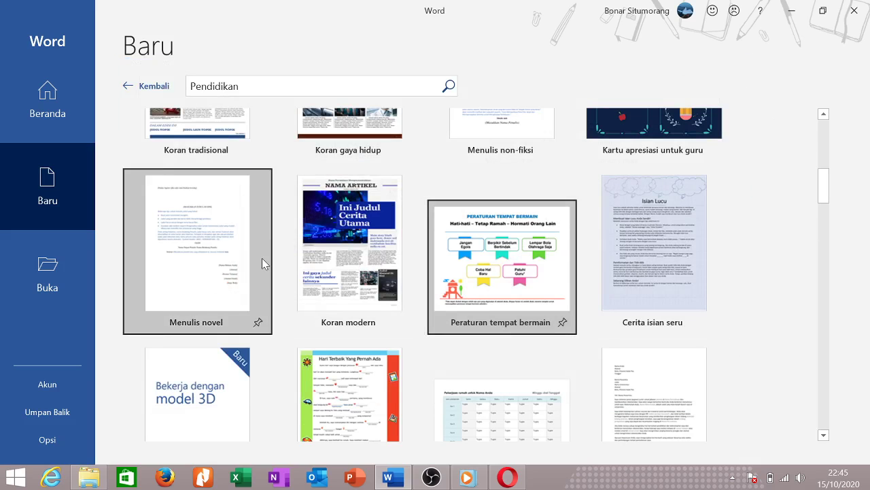
{"action": "scroll", "coordinate": [317, 265], "scroll_direction": "up", "scroll_amount": 5}
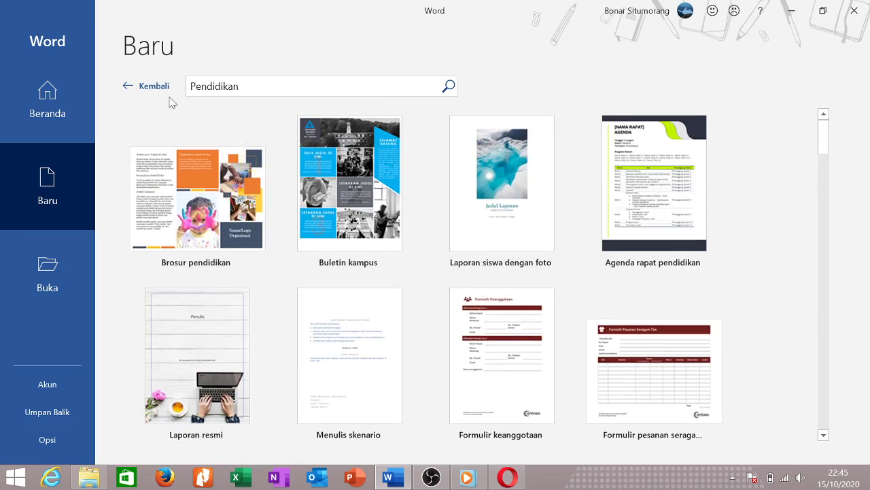
{"action": "left_click", "coordinate": [129, 86]}
Create the blank document Dokumen1, glance at the File backstage view, and return to editing.
{"action": "left_click", "coordinate": [195, 196]}
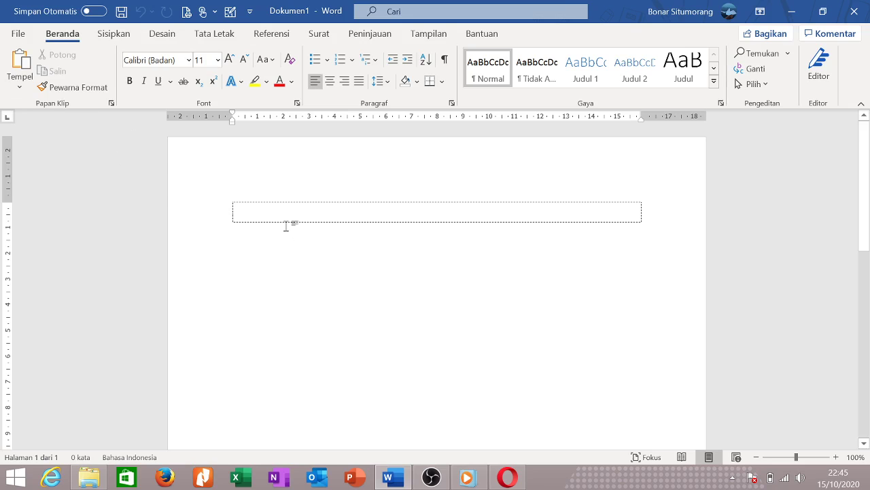
{"action": "left_click", "coordinate": [18, 36]}
{"action": "scroll", "coordinate": [136, 308], "scroll_direction": "down", "scroll_amount": 3}
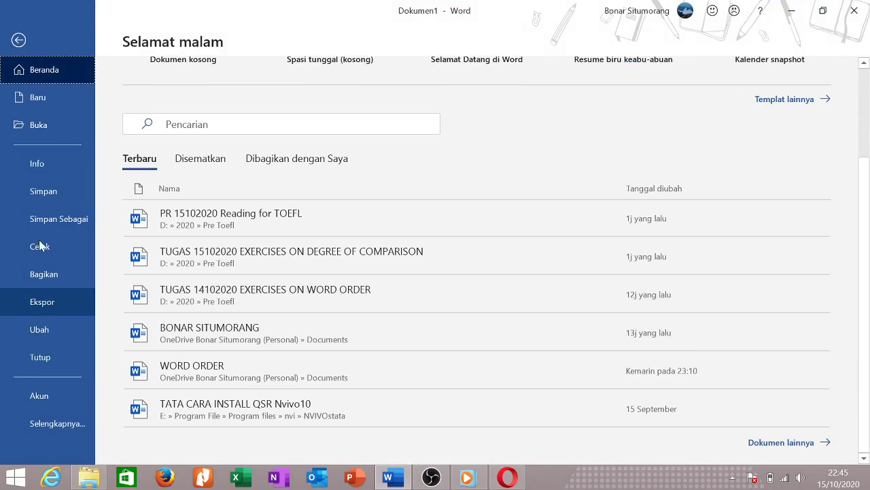
{"action": "left_click", "coordinate": [17, 41]}
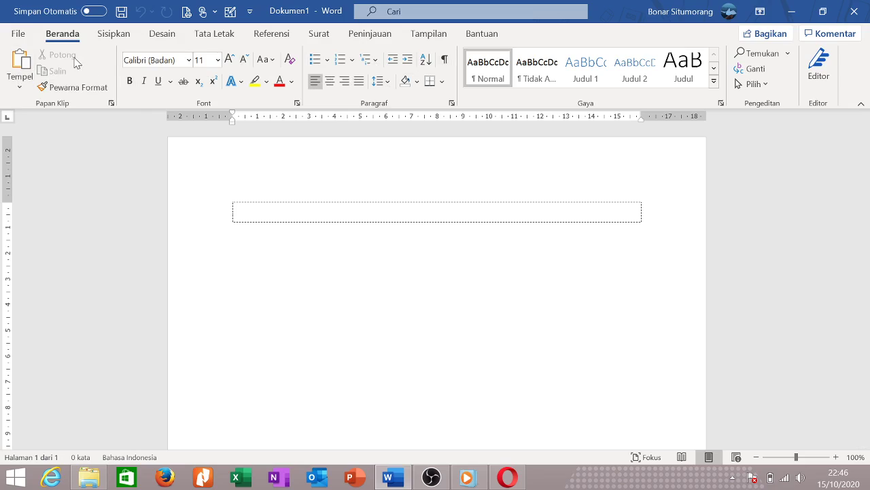
Choose Abadi as the font and test it by typing then deleting 'aa'.
{"action": "left_click", "coordinate": [189, 60]}
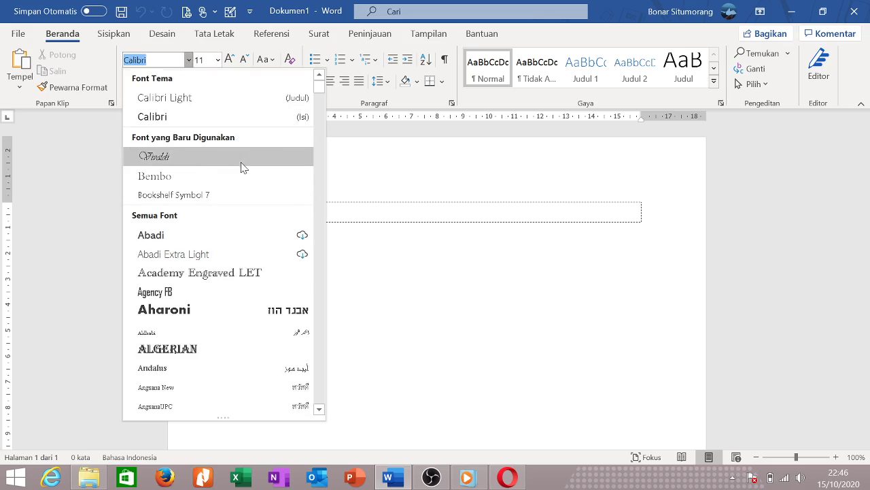
{"action": "scroll", "coordinate": [246, 169], "scroll_direction": "down", "scroll_amount": 3}
{"action": "scroll", "coordinate": [250, 168], "scroll_direction": "up", "scroll_amount": 2}
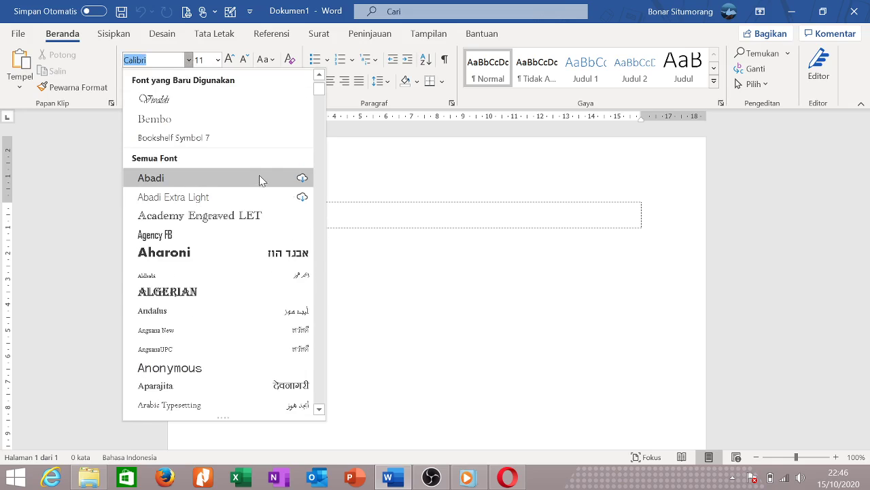
{"action": "left_click", "coordinate": [301, 179]}
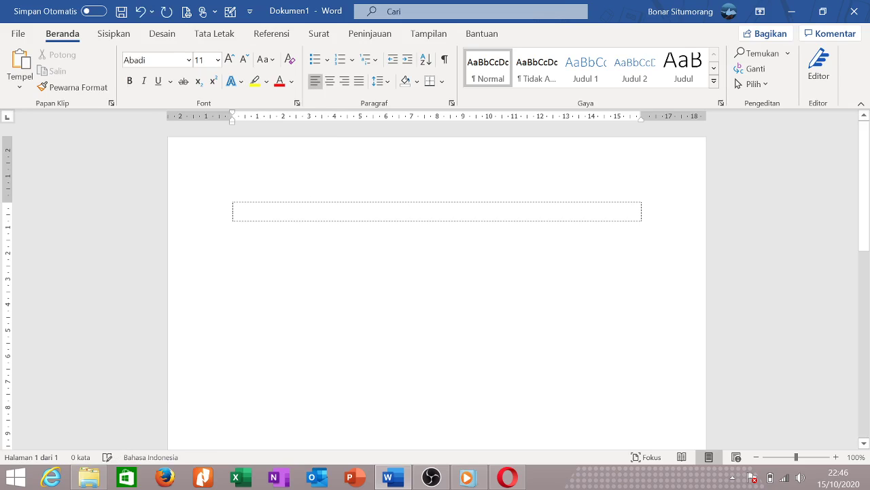
{"action": "type", "text": "aa"}
{"action": "key", "text": "BackSpace"}
{"action": "key", "text": "BackSpace"}
Browse the full font list and close it, keeping Abadi as the font.
{"action": "left_click", "coordinate": [189, 60]}
{"action": "scroll", "coordinate": [233, 232], "scroll_direction": "down", "scroll_amount": 12}
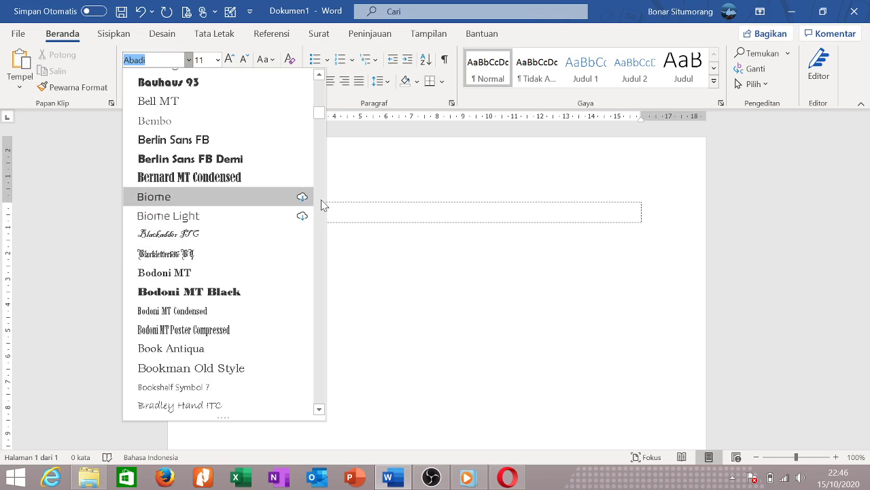
{"action": "scroll", "coordinate": [279, 215], "scroll_direction": "down", "scroll_amount": 1}
{"action": "scroll", "coordinate": [281, 272], "scroll_direction": "down", "scroll_amount": 13}
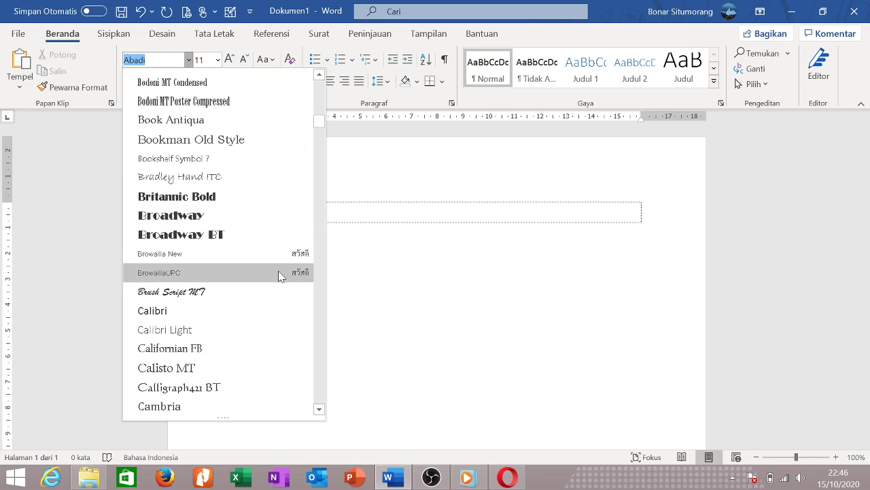
{"action": "scroll", "coordinate": [285, 281], "scroll_direction": "down", "scroll_amount": 4}
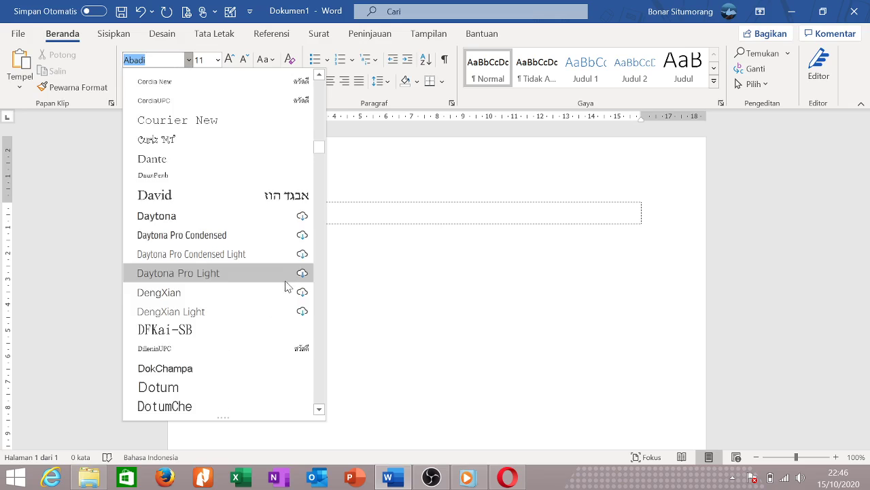
{"action": "scroll", "coordinate": [283, 189], "scroll_direction": "up", "scroll_amount": 1}
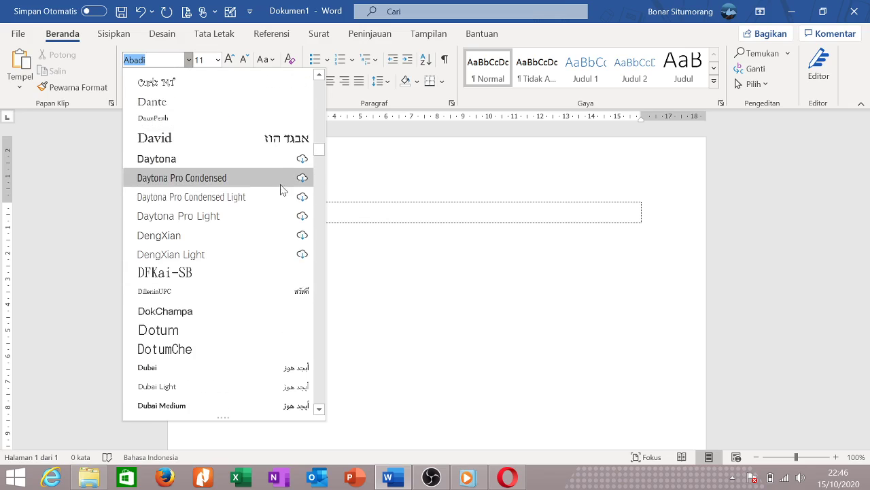
{"action": "scroll", "coordinate": [286, 224], "scroll_direction": "down", "scroll_amount": 9}
{"action": "scroll", "coordinate": [281, 291], "scroll_direction": "down", "scroll_amount": 10}
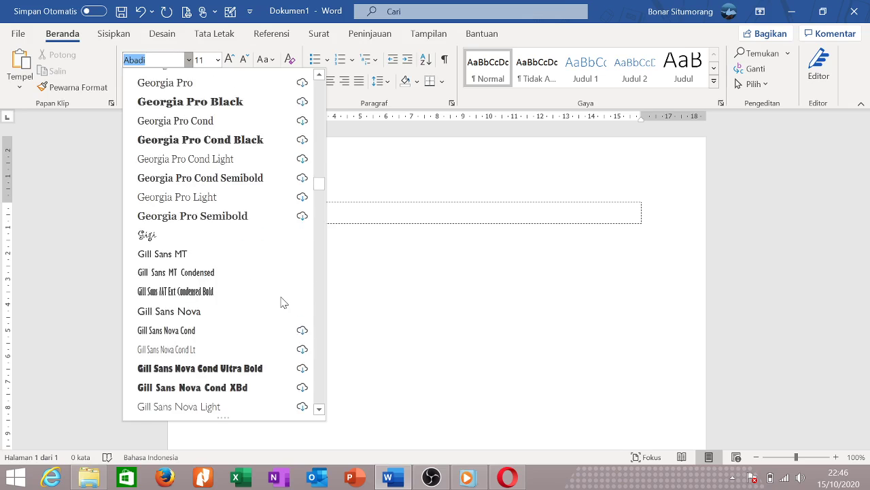
{"action": "scroll", "coordinate": [281, 295], "scroll_direction": "down", "scroll_amount": 4}
{"action": "scroll", "coordinate": [284, 300], "scroll_direction": "down", "scroll_amount": 18}
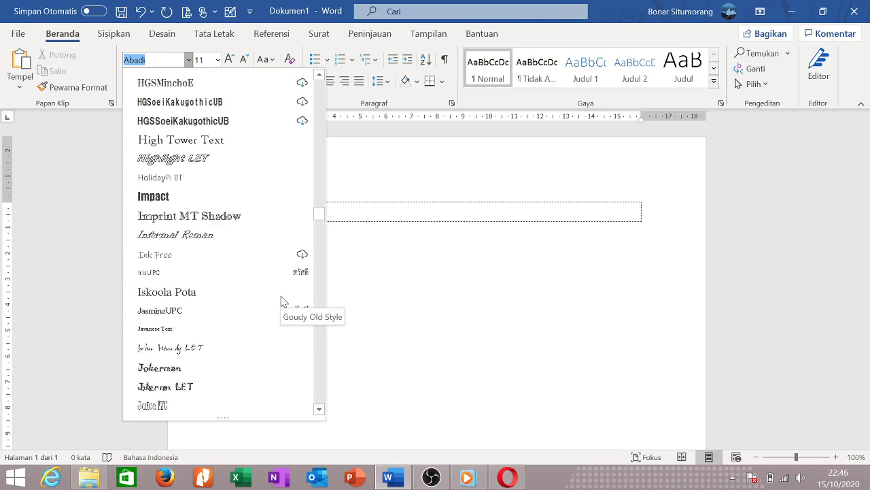
{"action": "scroll", "coordinate": [282, 301], "scroll_direction": "down", "scroll_amount": 11}
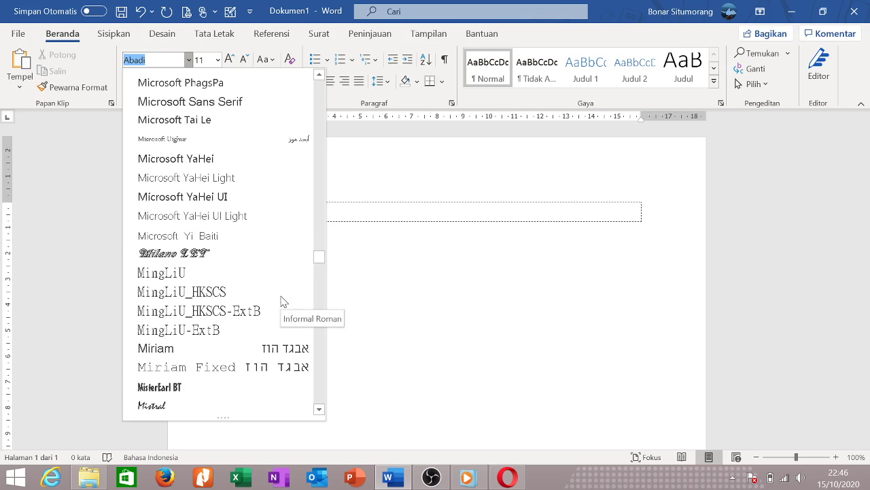
{"action": "left_click_drag", "start_coordinate": [319, 278], "coordinate": [318, 408]}
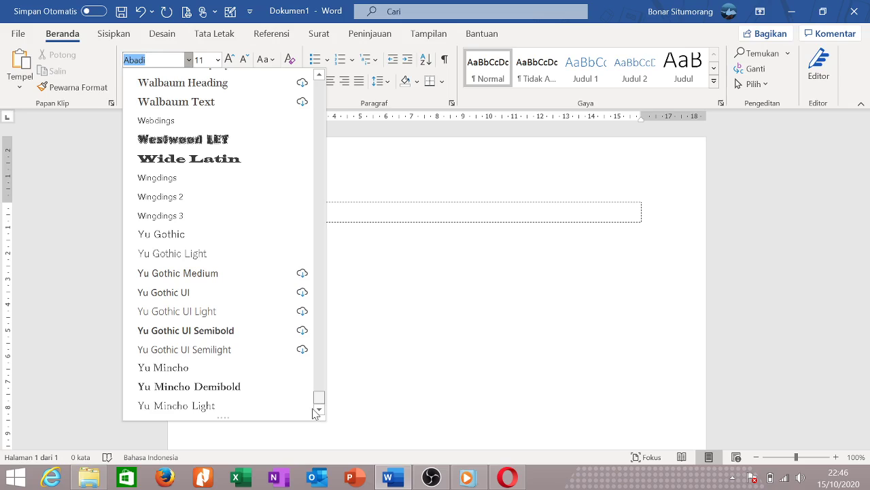
{"action": "left_click", "coordinate": [398, 208]}
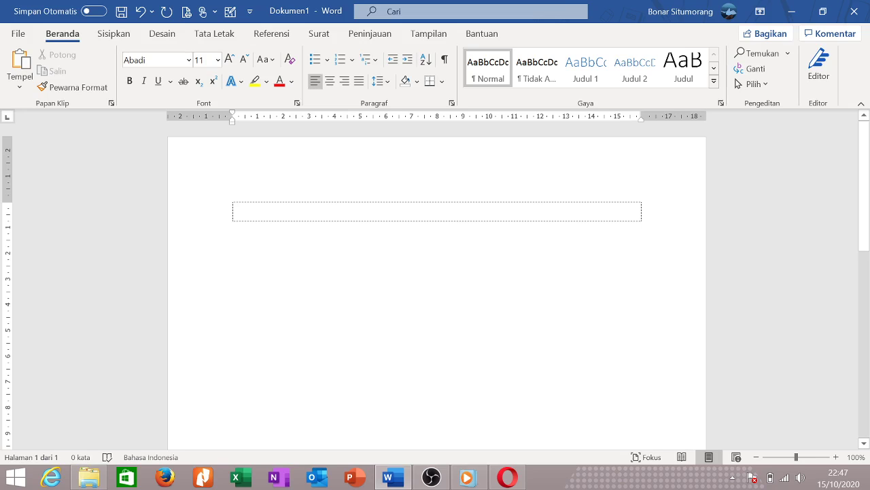
Run Editor on the empty Dokumen1 and dismiss the review-finished message.
{"action": "left_click", "coordinate": [826, 78]}
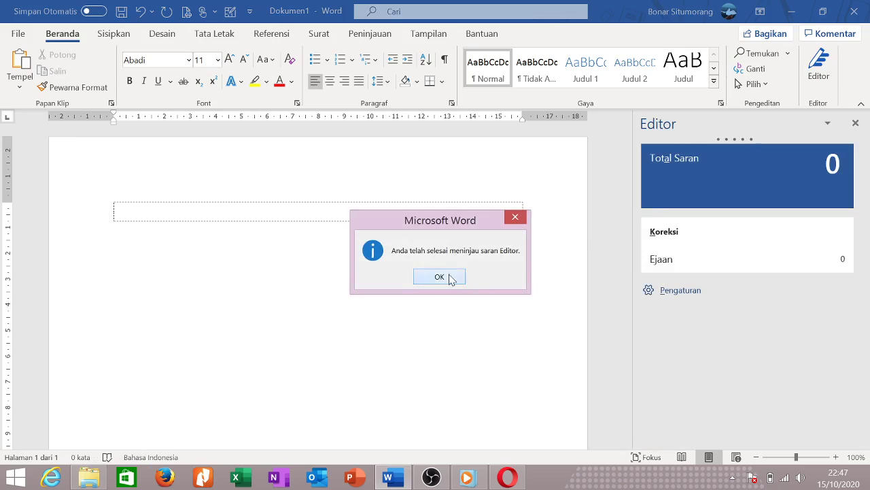
{"action": "left_click", "coordinate": [450, 278]}
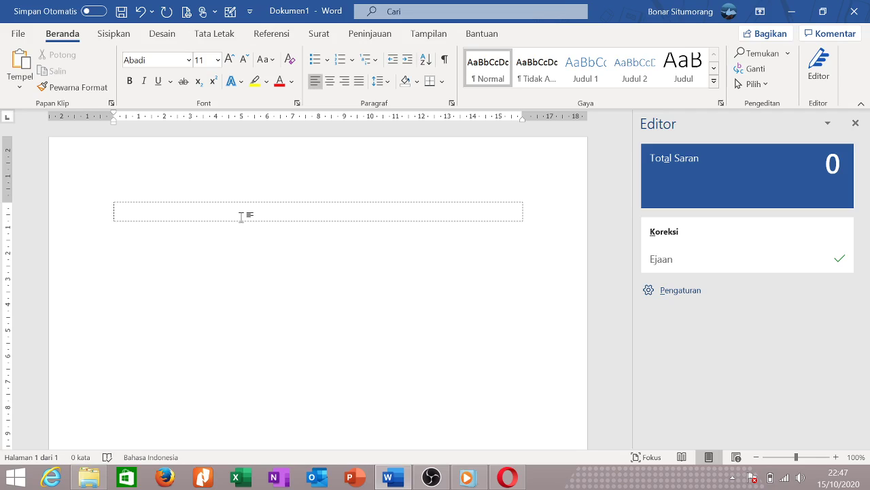
Enter 'Manusia' and misspelled 'Manusa' in the first two table rows, adding a row after each.
{"action": "type", "text": "Manusia"}
{"action": "key", "text": "Tab"}
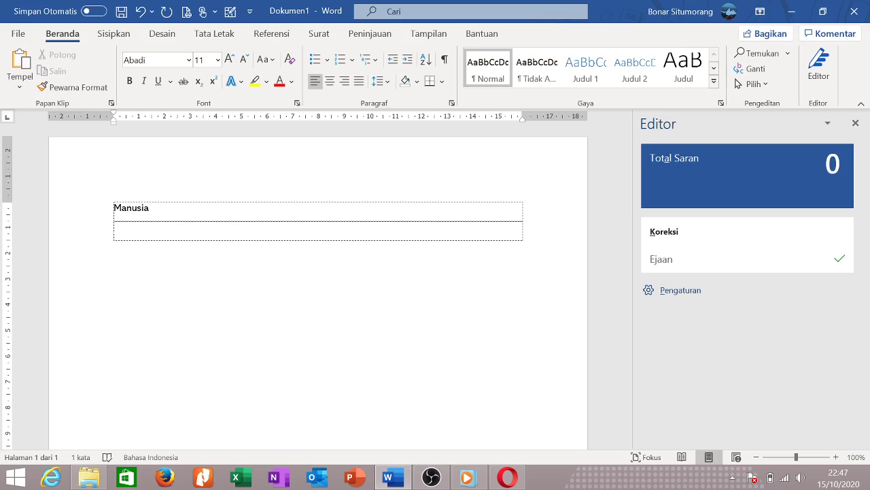
{"action": "type", "text": "Manusa"}
{"action": "key", "text": "Tab"}
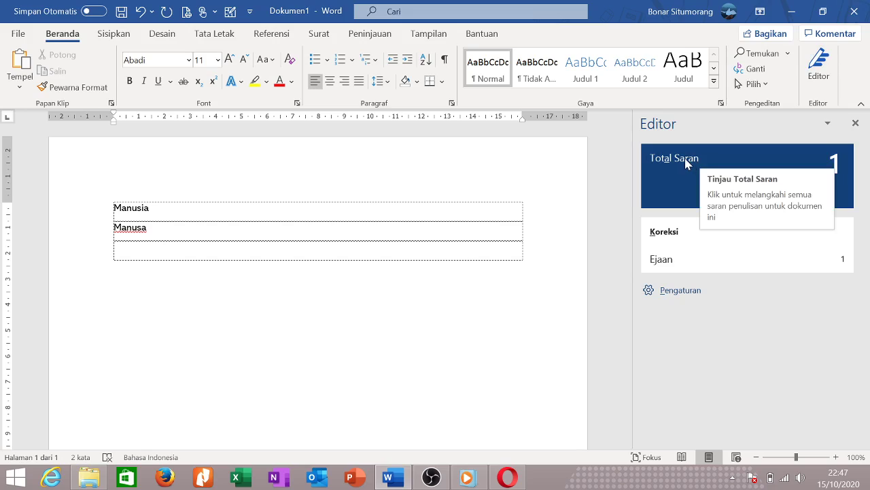
Add the row 'Pergi ke sekolah bersama adik' and start the misspelled 'Pergi ke sekolh bersama adik' row.
{"action": "key", "text": "Tab"}
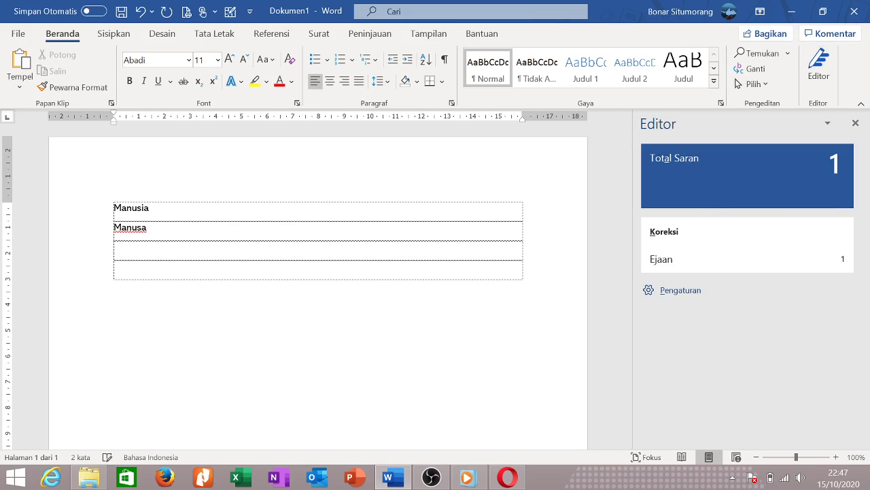
{"action": "type", "text": "Pergi ke sekolah bersama adik"}
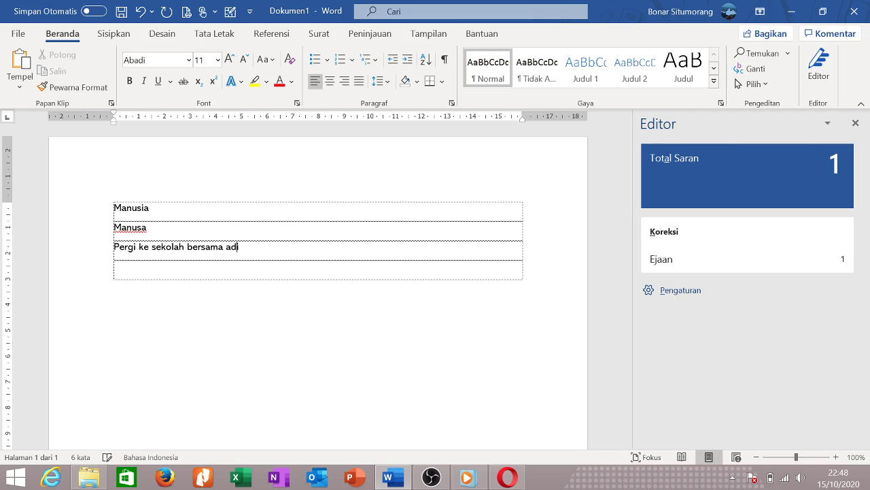
{"action": "key", "text": "Tab"}
{"action": "key", "text": "Tab"}
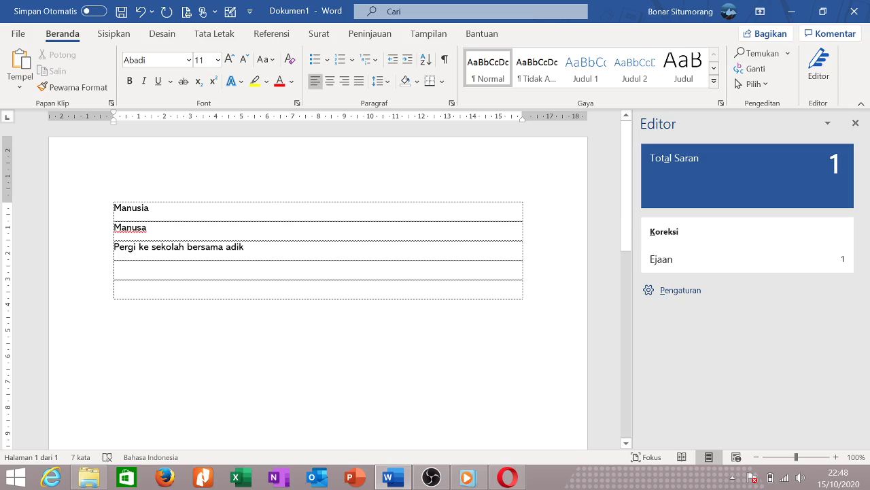
{"action": "type", "text": "Pergi ke sekolh"}
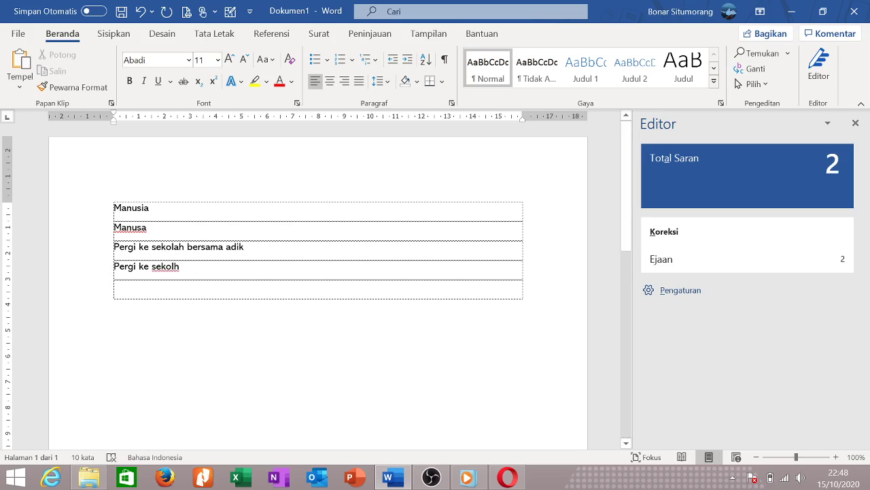
{"action": "type", "text": "n"}
{"action": "left_click", "coordinate": [82, 457]}
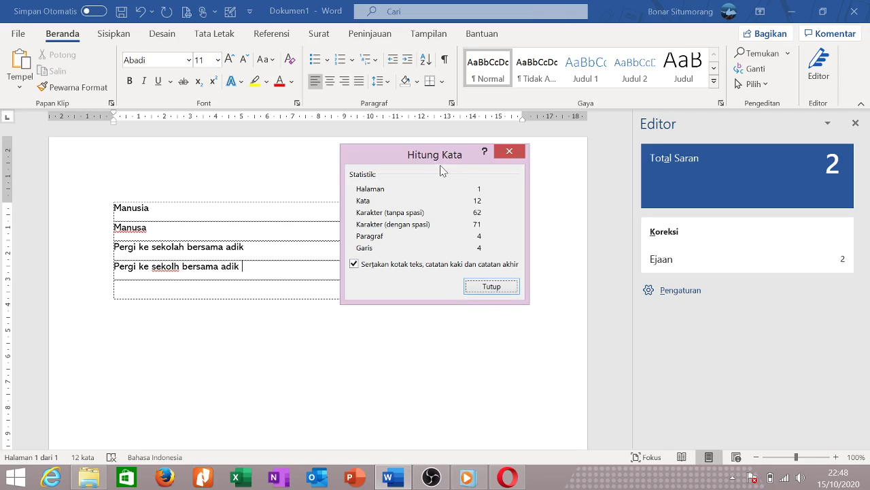
{"action": "left_click", "coordinate": [510, 152]}
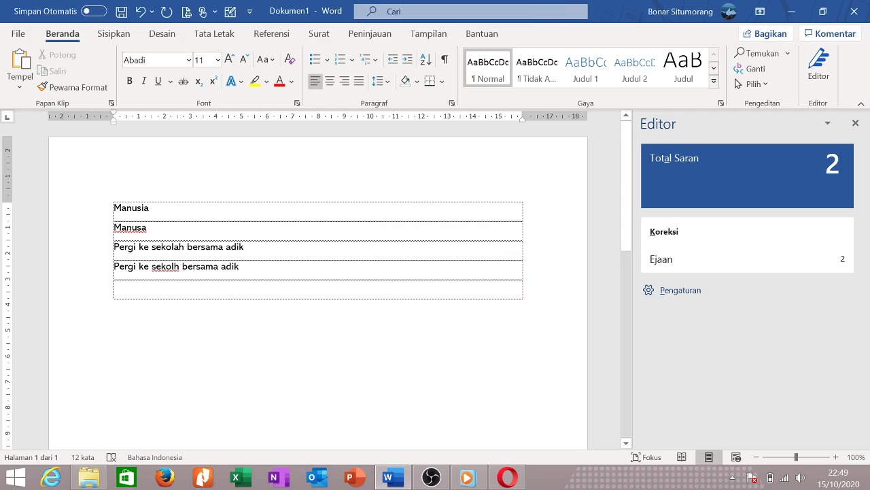
Delete the Manusa row and remove the misspelled word sekolh.
{"action": "left_click_drag", "start_coordinate": [113, 207], "coordinate": [248, 280]}
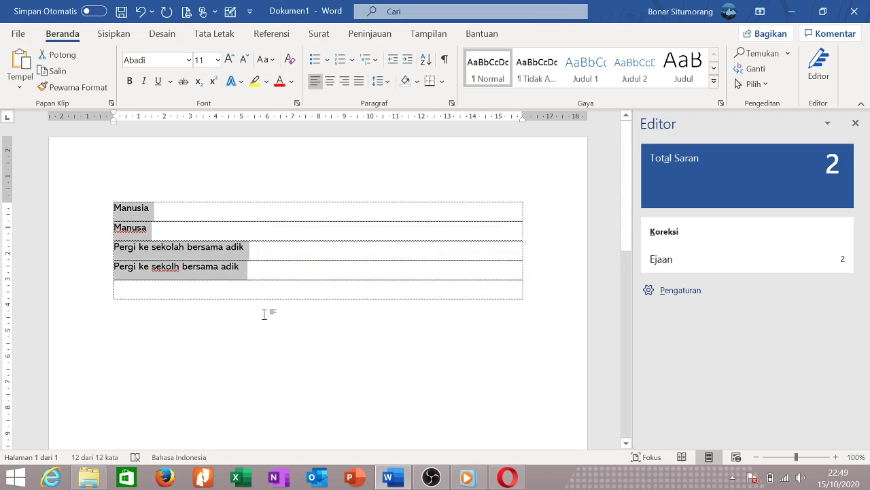
{"action": "left_click", "coordinate": [264, 314]}
{"action": "left_click", "coordinate": [99, 231]}
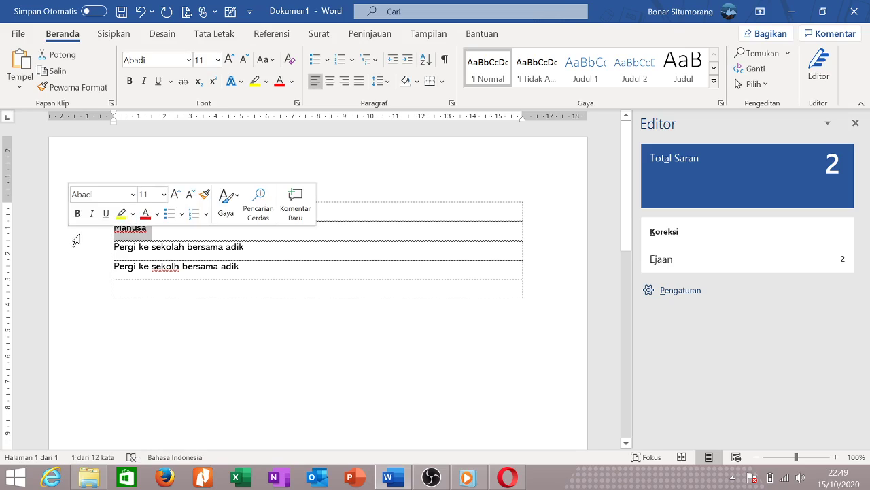
{"action": "key", "text": "BackSpace"}
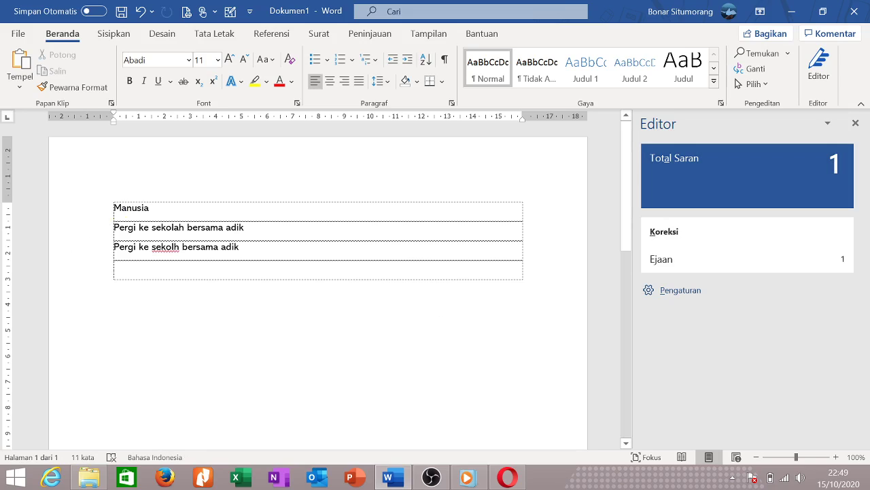
{"action": "left_click_drag", "start_coordinate": [182, 247], "coordinate": [151, 247]}
{"action": "key", "text": "BackSpace"}
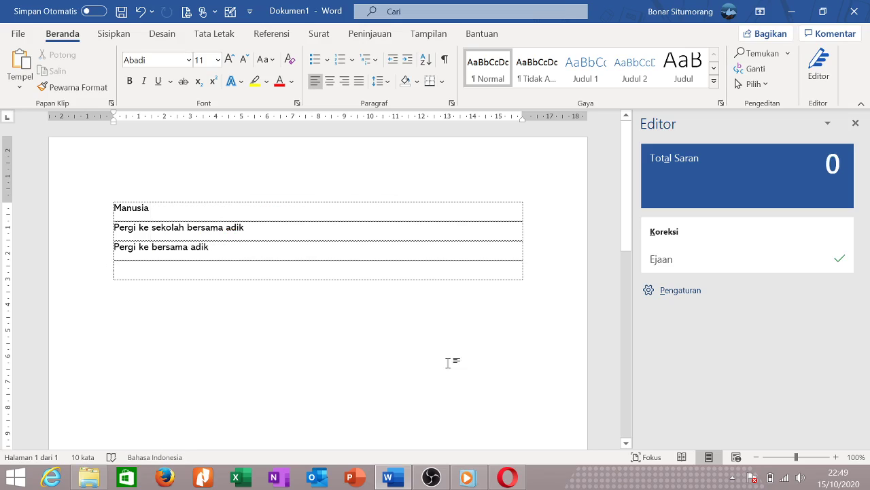
Add rows at the table's bottom and type 'Coba ketikkan yang benur' in the new row.
{"action": "key", "text": "Tab"}
{"action": "key", "text": "Tab"}
{"action": "key", "text": "Tab"}
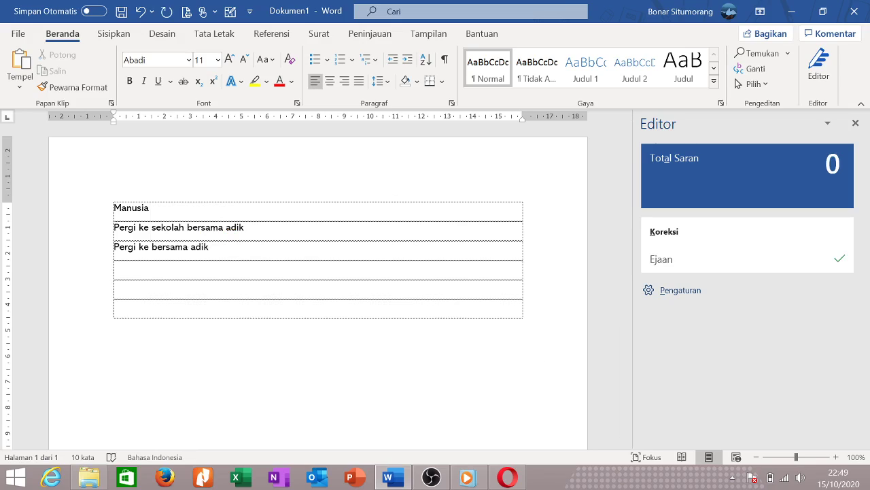
{"action": "type", "text": "Coba ketikkan yang"}
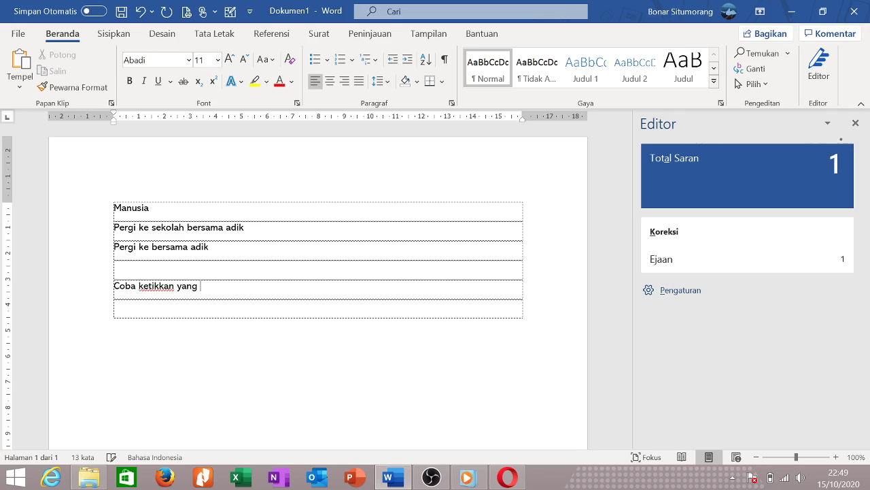
{"action": "key", "text": "BackSpace"}
{"action": "key", "text": "BackSpace"}
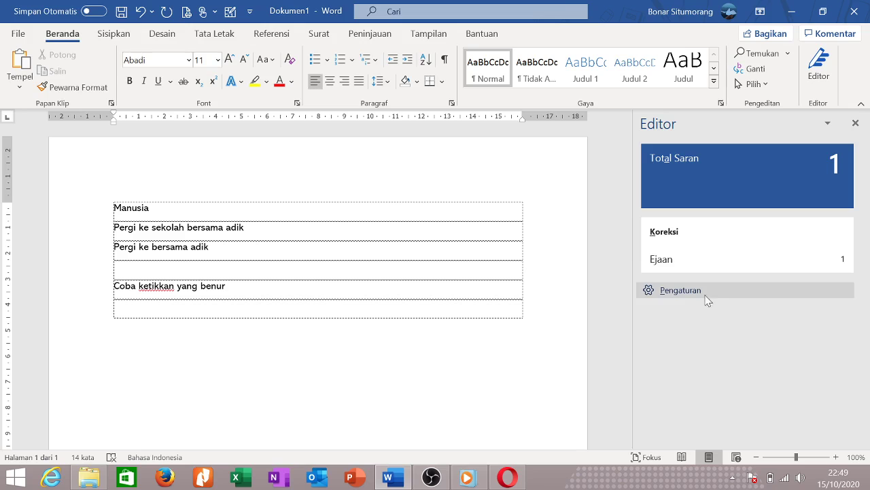
Check the Editor settings and the Ejaan suggestion for 'ketikkan' without changing anything.
{"action": "left_click", "coordinate": [681, 290]}
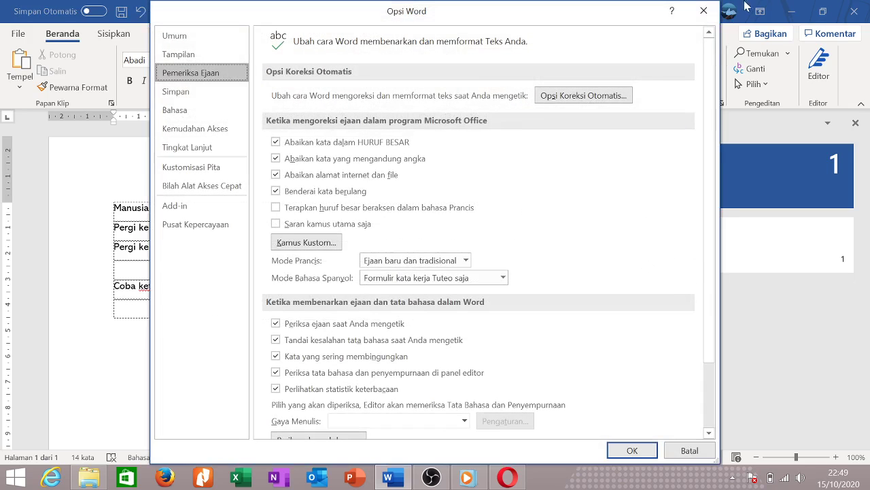
{"action": "left_click", "coordinate": [704, 11]}
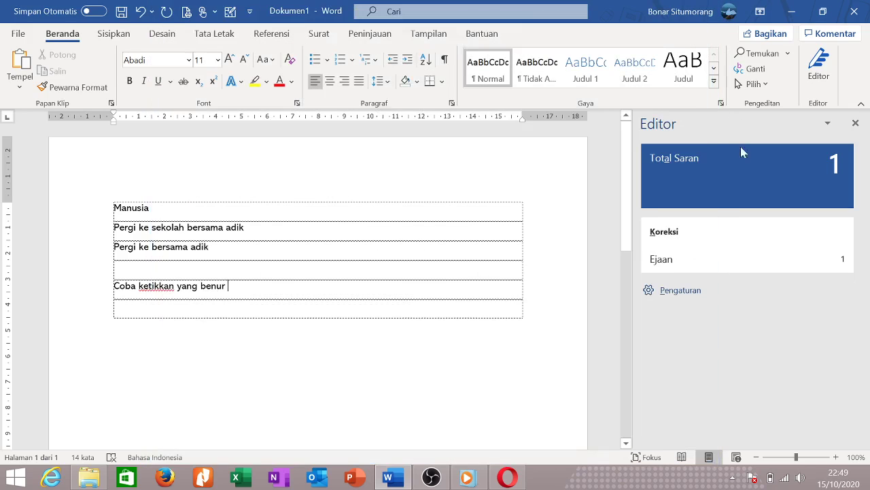
{"action": "left_click", "coordinate": [701, 159]}
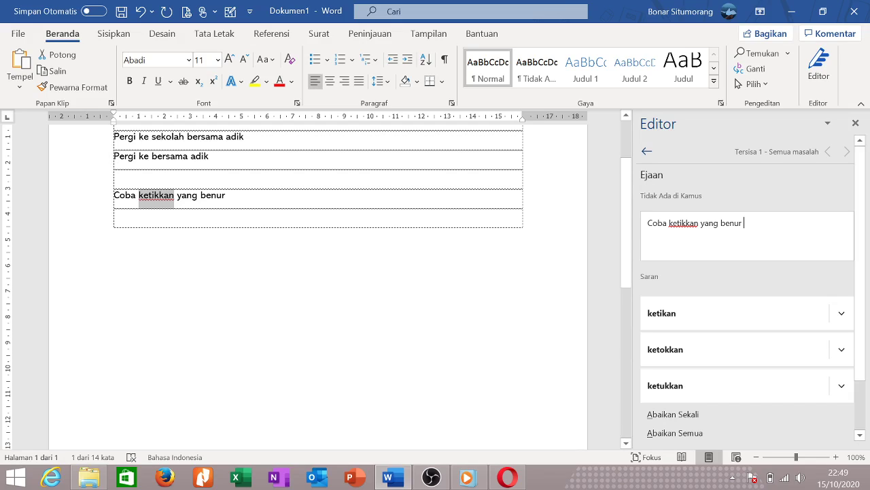
{"action": "left_click", "coordinate": [225, 195]}
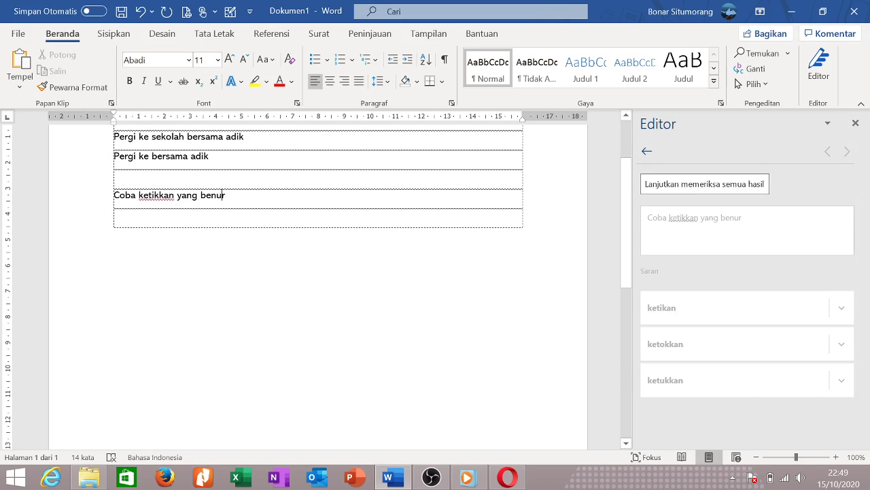
{"action": "scroll", "coordinate": [316, 272], "scroll_direction": "up", "scroll_amount": 3}
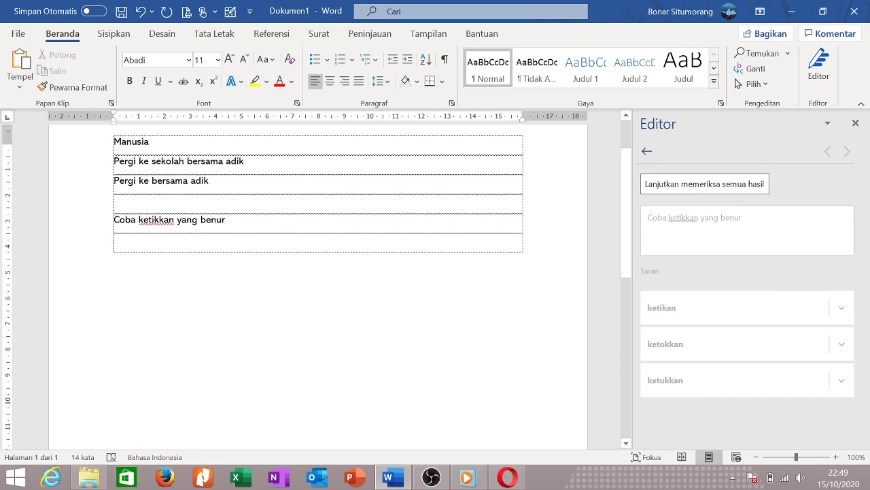
{"action": "left_click", "coordinate": [646, 151]}
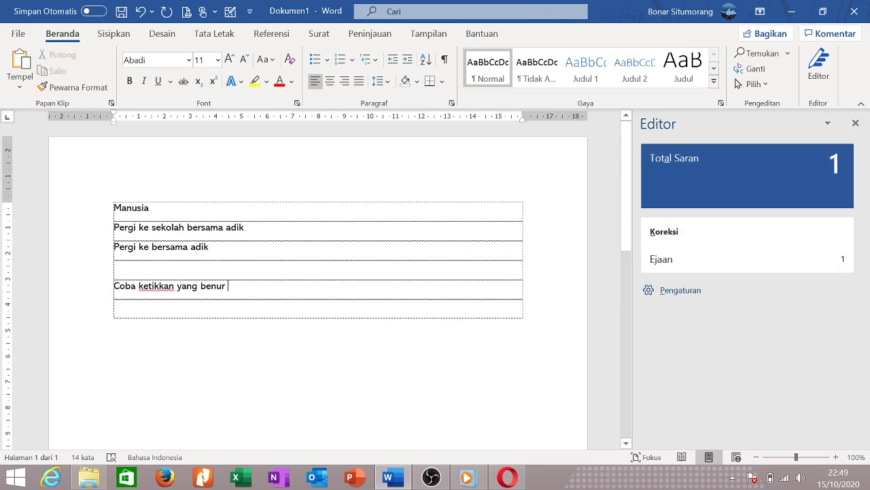
Close the Editor pane and delete the table's text rows, leaving one empty row.
{"action": "left_click", "coordinate": [855, 123]}
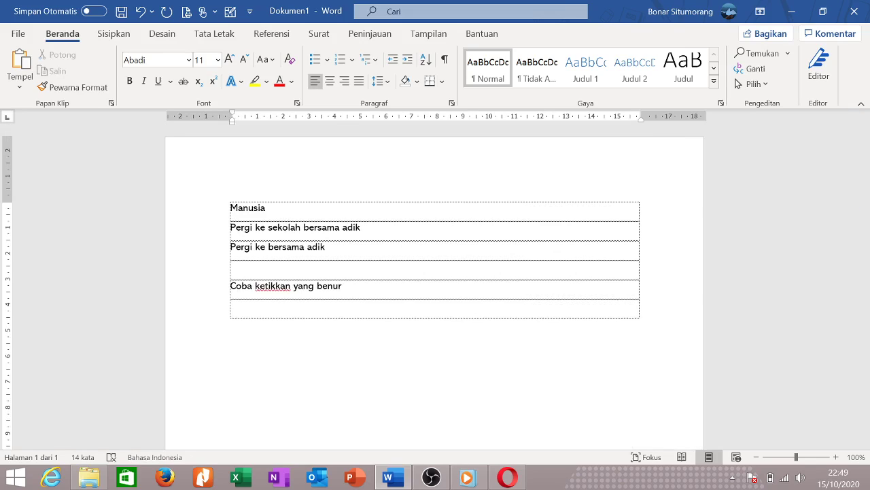
{"action": "left_click_drag", "start_coordinate": [400, 288], "coordinate": [242, 208]}
{"action": "key", "text": "BackSpace"}
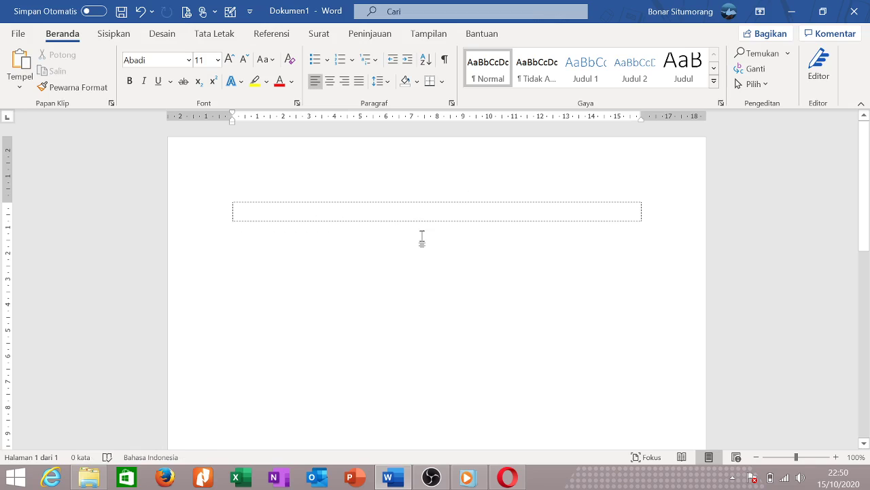
Browse the Halaman Sampul cover designs without adding one, then bring up the Tabel size grid.
{"action": "left_click", "coordinate": [114, 34]}
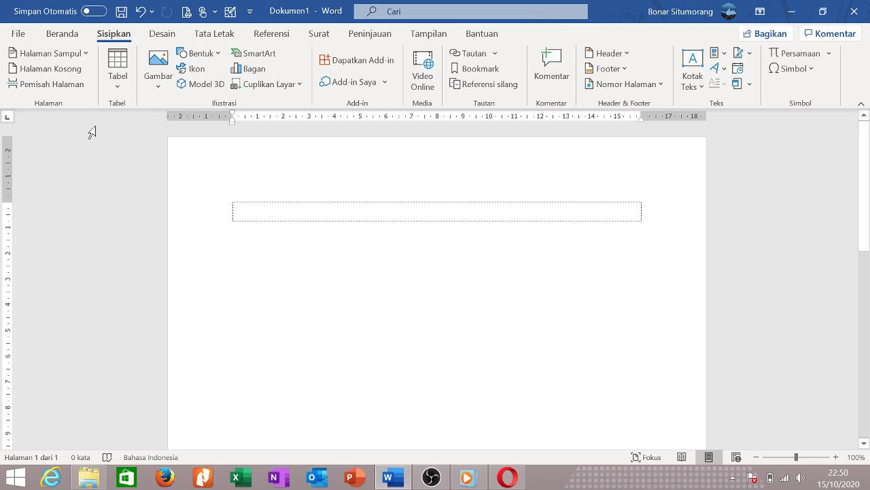
{"action": "left_click", "coordinate": [85, 53]}
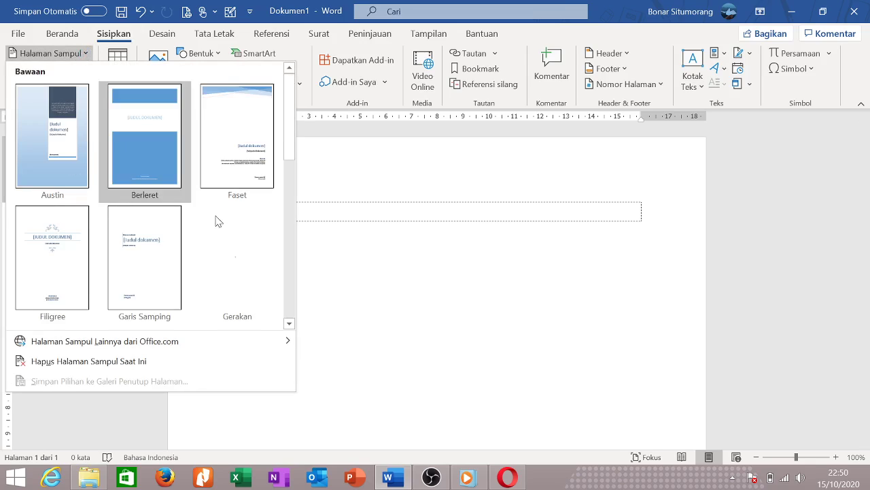
{"action": "scroll", "coordinate": [136, 276], "scroll_direction": "down", "scroll_amount": 5}
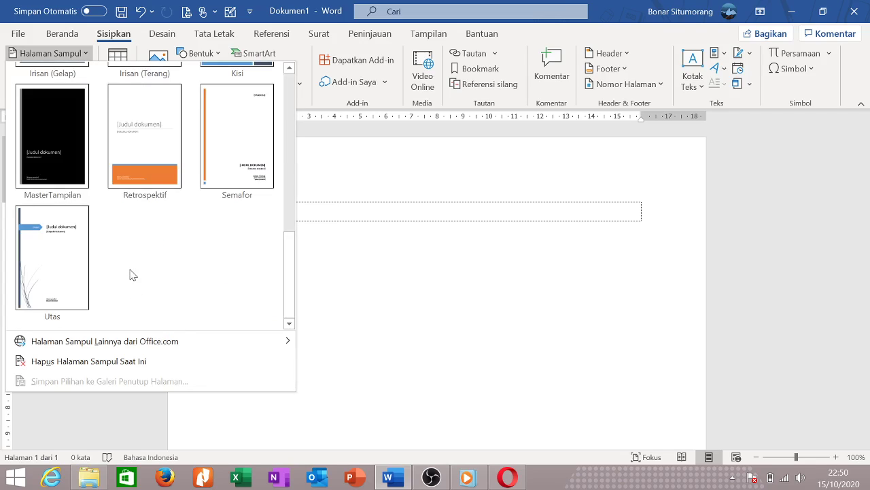
{"action": "mouse_move", "coordinate": [160, 346]}
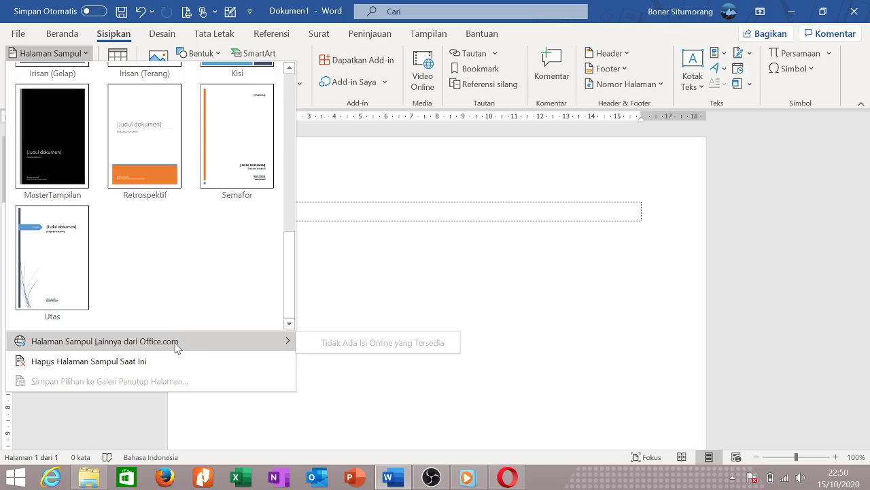
{"action": "left_click", "coordinate": [375, 288]}
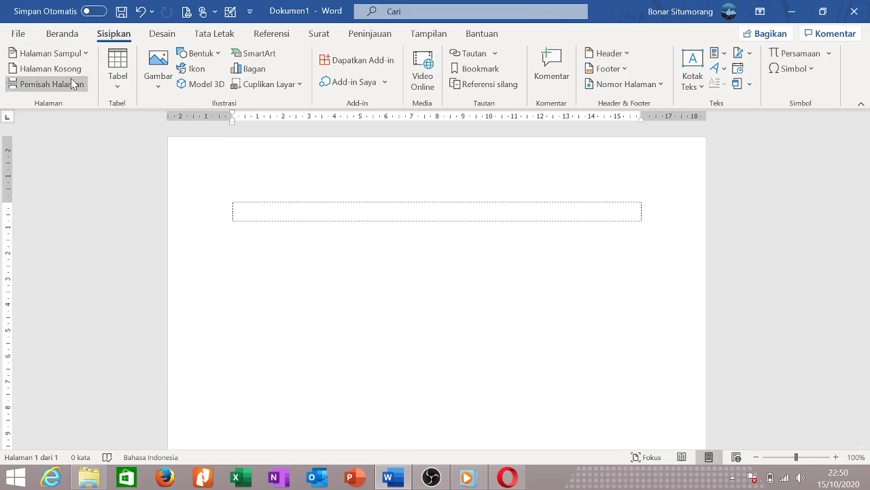
{"action": "left_click", "coordinate": [119, 83]}
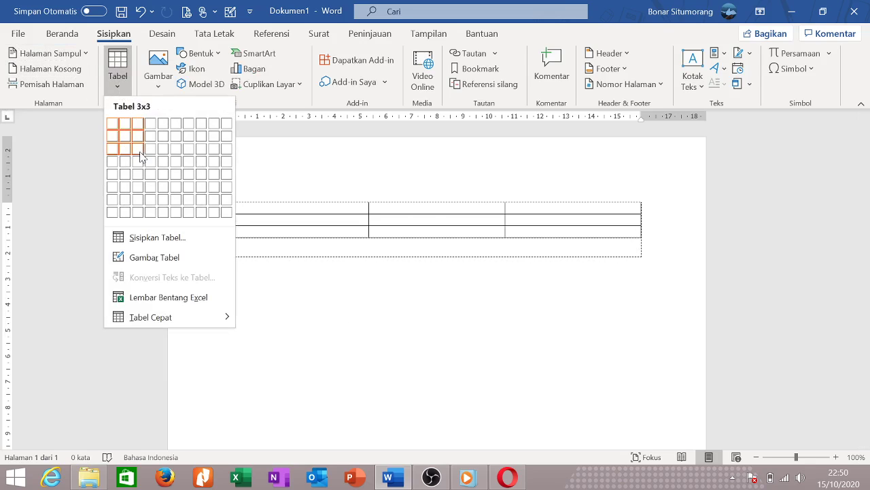
Dismiss the table grid and look over the Gambar picture sources without inserting anything.
{"action": "left_click", "coordinate": [367, 324]}
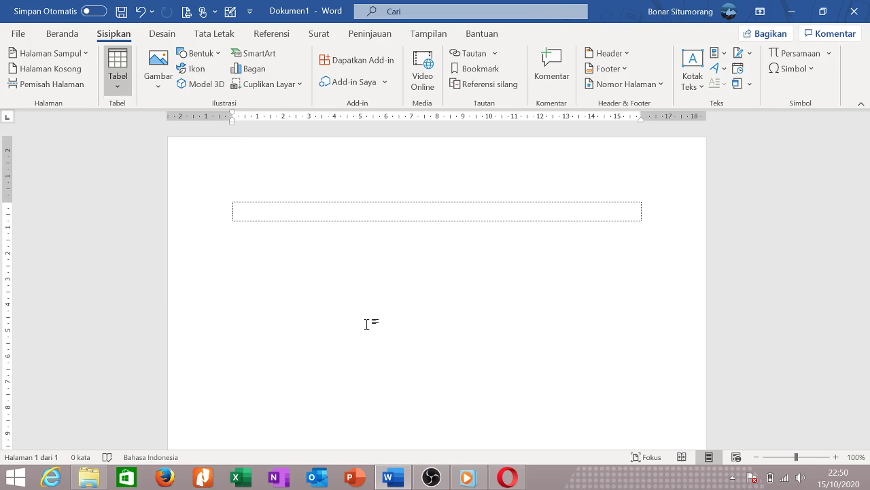
{"action": "left_click", "coordinate": [159, 88]}
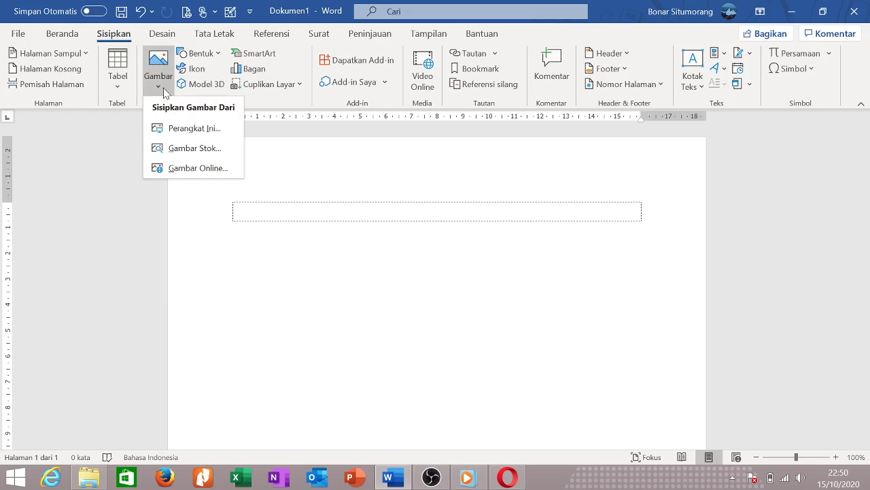
{"action": "left_click", "coordinate": [113, 40]}
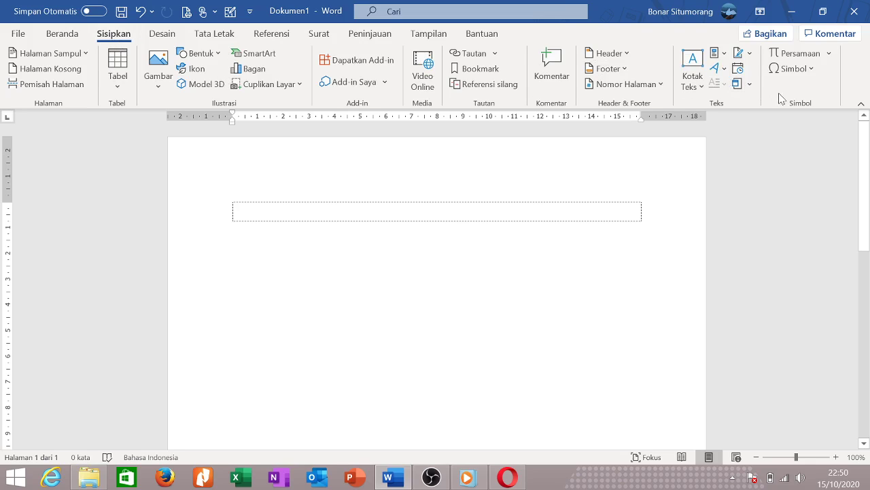
Glance at the Simbol gallery, then bring up the built-in Persamaan equations list.
{"action": "left_click", "coordinate": [800, 69]}
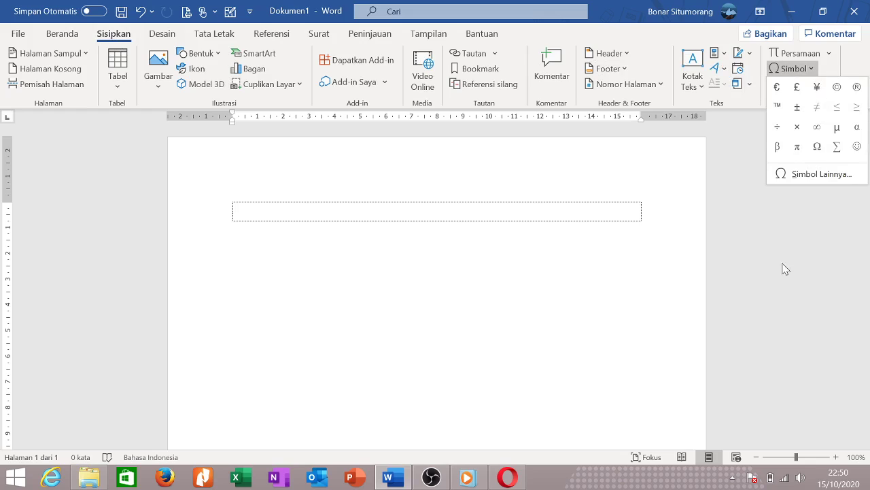
{"action": "left_click", "coordinate": [785, 269]}
{"action": "left_click", "coordinate": [829, 54]}
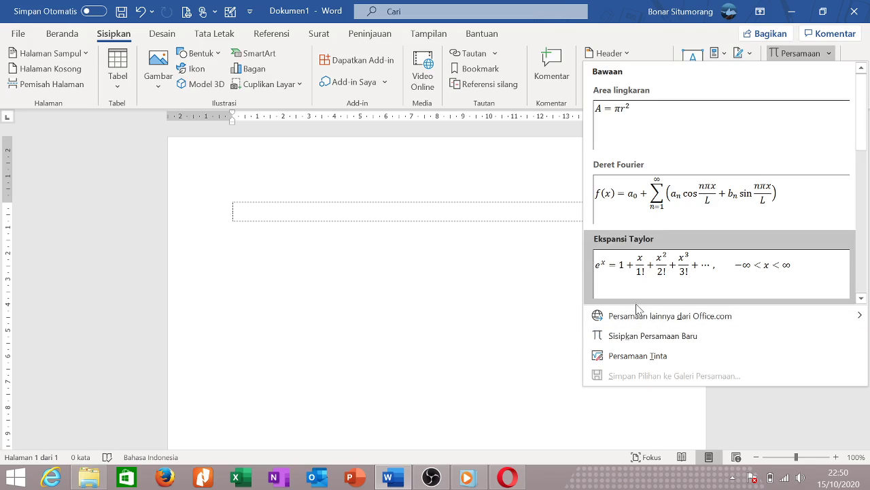
Handwrite an x equation, insert it into the page, then delete it.
{"action": "left_click", "coordinate": [643, 355]}
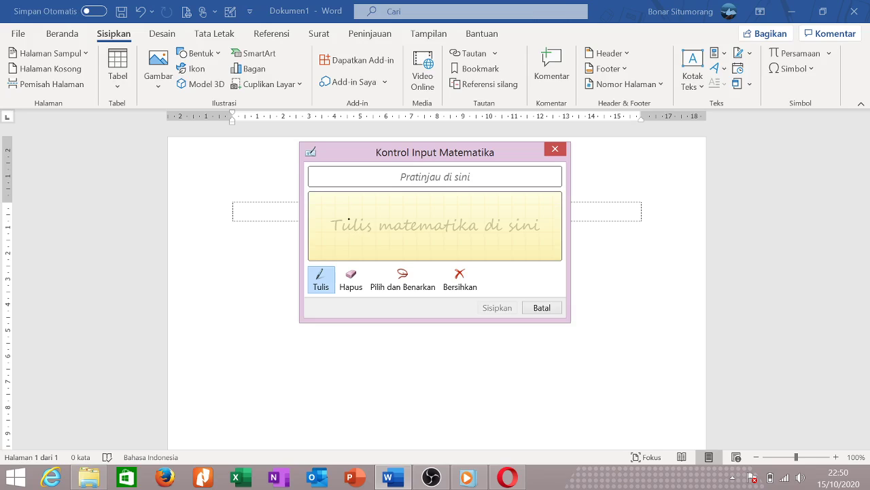
{"action": "mouse_move", "coordinate": [330, 211]}
{"action": "left_mouse_down"}
{"action": "mouse_move", "coordinate": [359, 208]}
{"action": "mouse_move", "coordinate": [360, 256]}
{"action": "mouse_move", "coordinate": [407, 214]}
{"action": "mouse_move", "coordinate": [383, 202]}
{"action": "mouse_move", "coordinate": [426, 266]}
{"action": "left_mouse_up"}
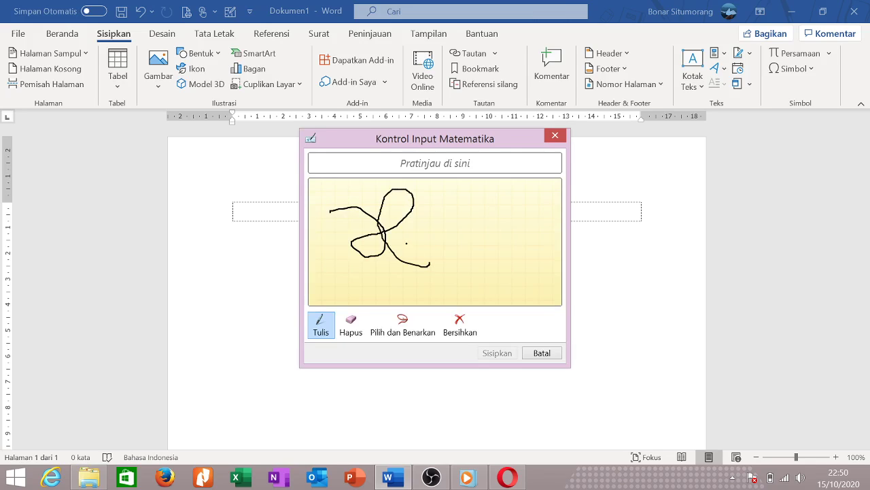
{"action": "left_click", "coordinate": [497, 353]}
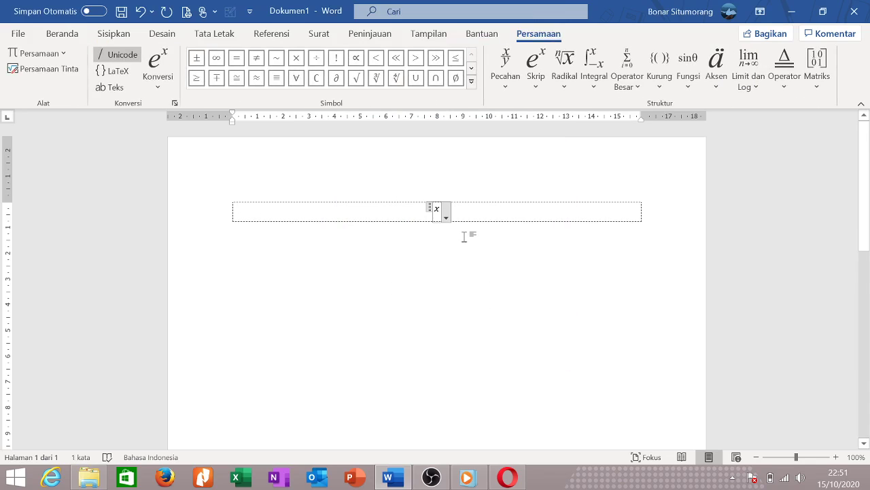
{"action": "key", "text": "Right"}
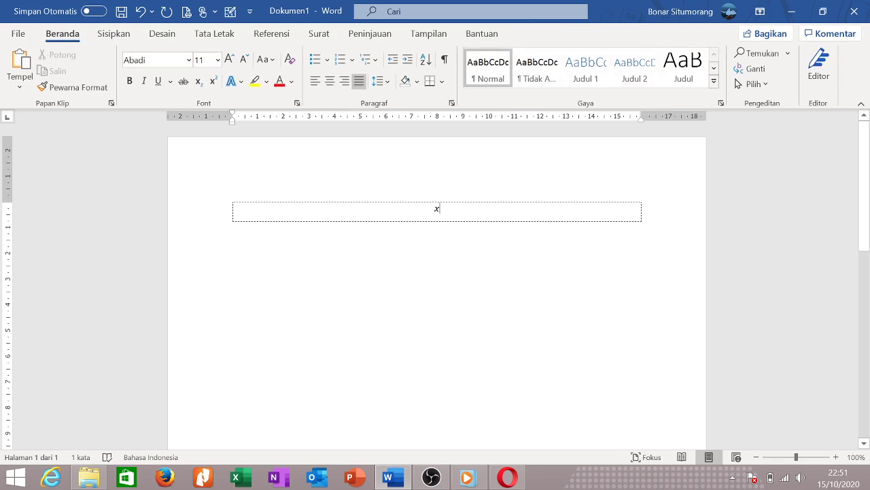
{"action": "key", "text": "BackSpace"}
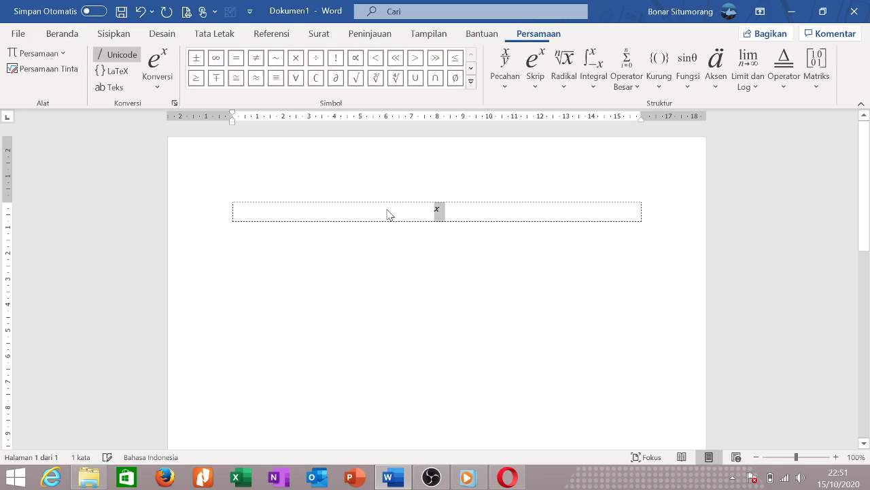
{"action": "key", "text": "BackSpace"}
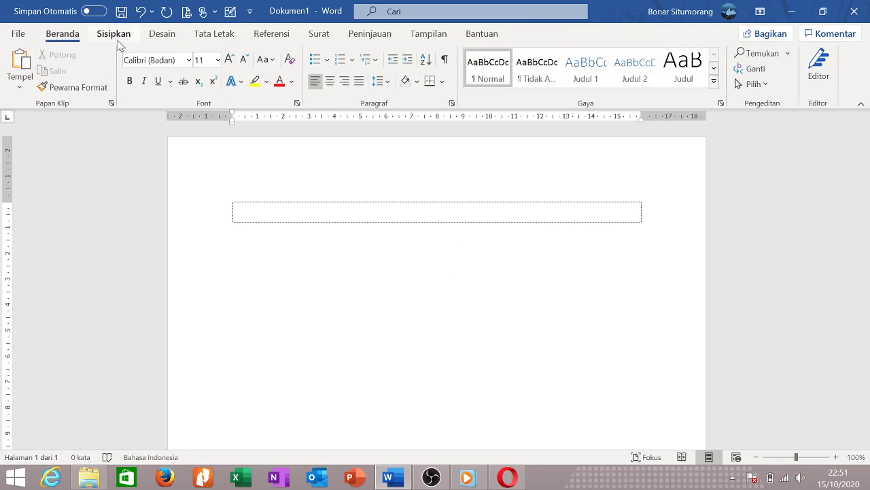
Insert a new equation placeholder, browse the Simbol list, then delete the placeholder.
{"action": "left_click", "coordinate": [116, 41]}
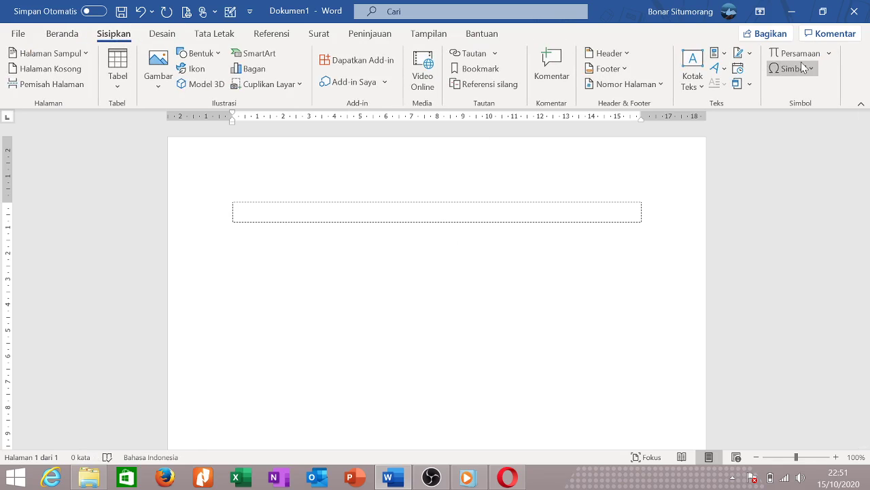
{"action": "left_click", "coordinate": [816, 59]}
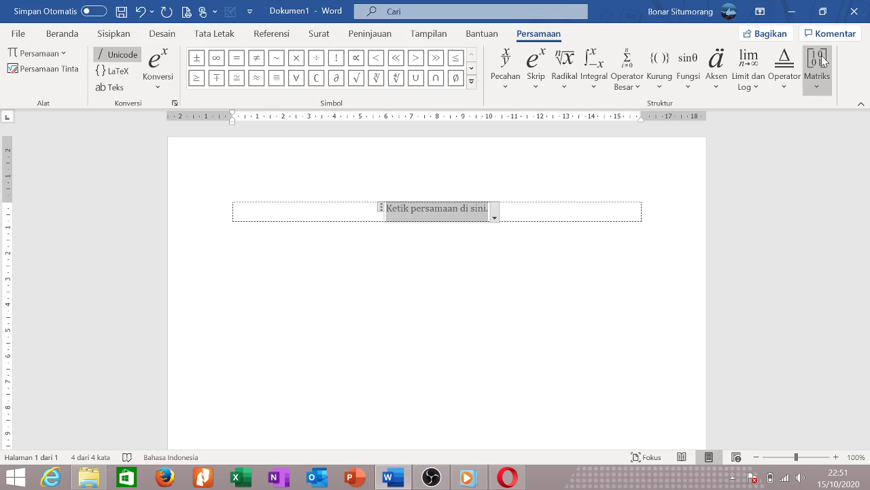
{"action": "left_click", "coordinate": [408, 285]}
{"action": "left_click", "coordinate": [113, 34]}
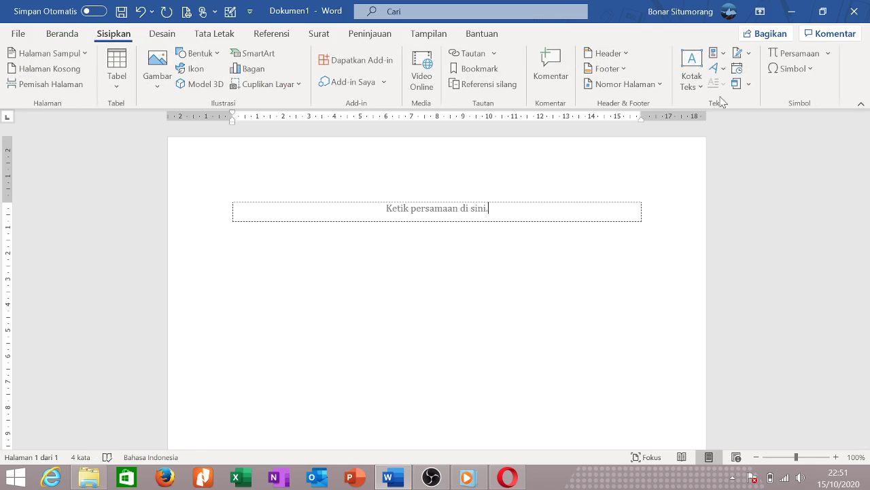
{"action": "left_click", "coordinate": [809, 72]}
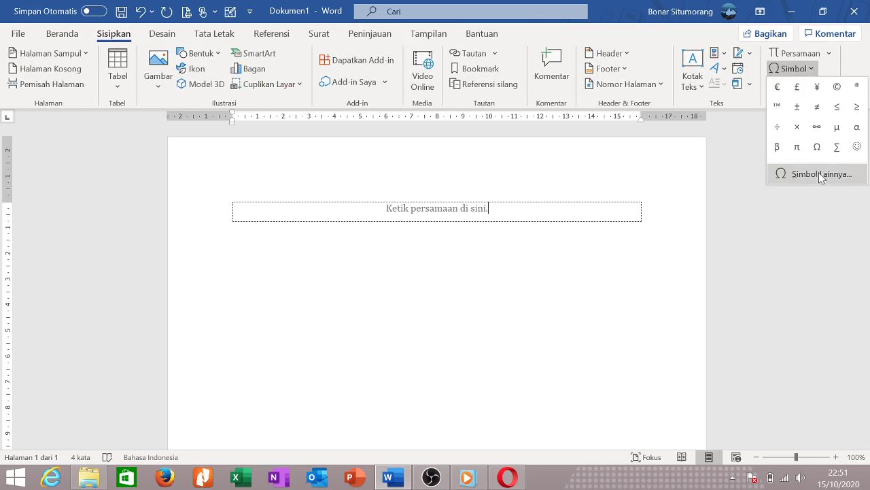
{"action": "key", "text": "Escape"}
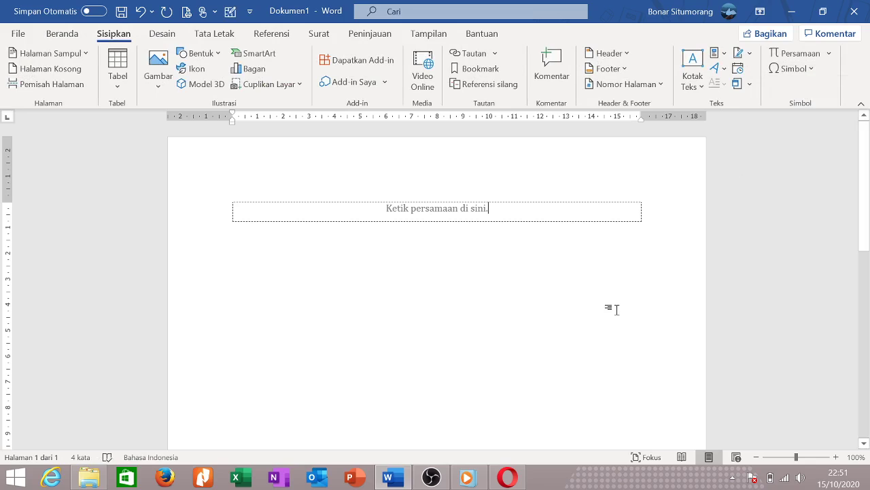
{"action": "left_click", "coordinate": [305, 197]}
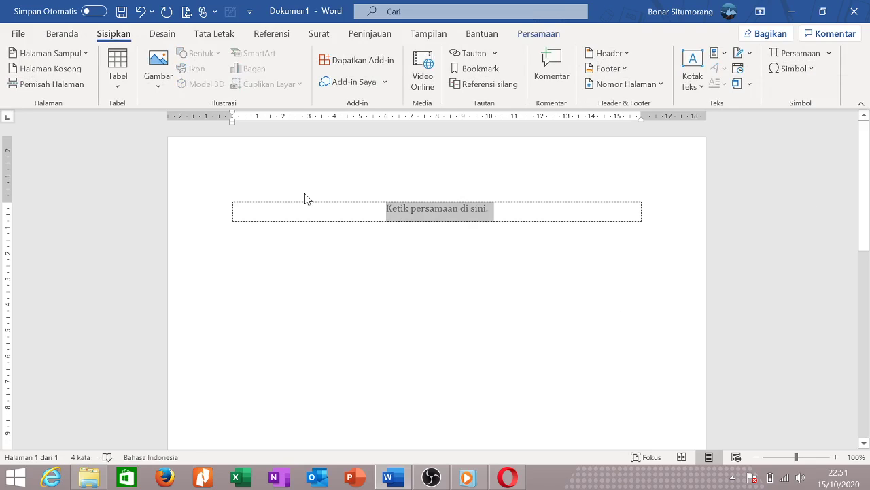
{"action": "key", "text": "Delete"}
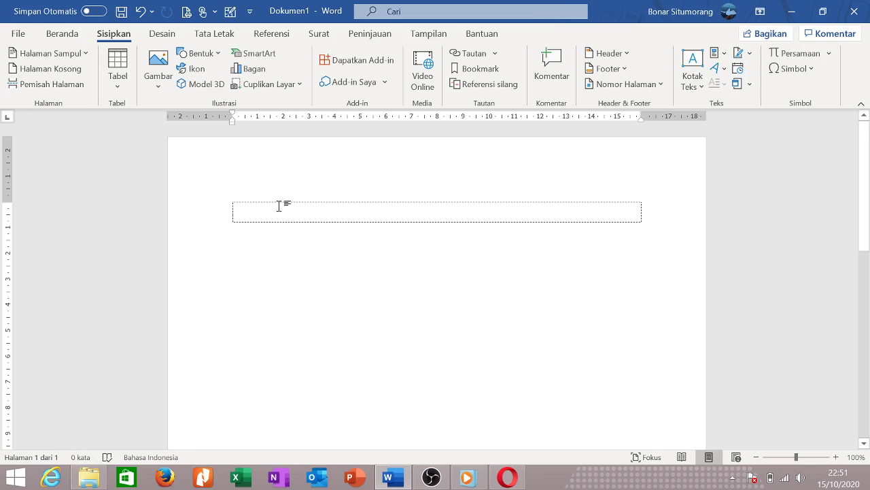
Browse the Cap Air watermark gallery on the Desain tab.
{"action": "left_click", "coordinate": [170, 35]}
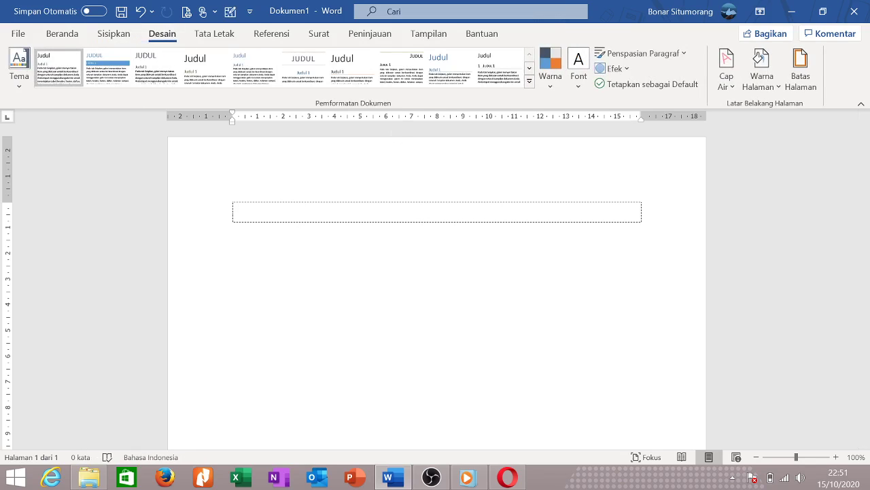
{"action": "left_click", "coordinate": [731, 83]}
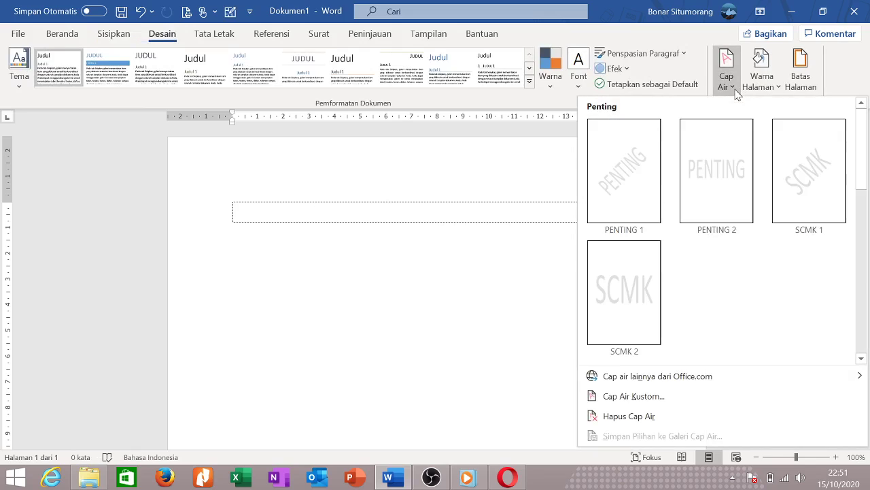
{"action": "scroll", "coordinate": [673, 359], "scroll_direction": "down", "scroll_amount": 3}
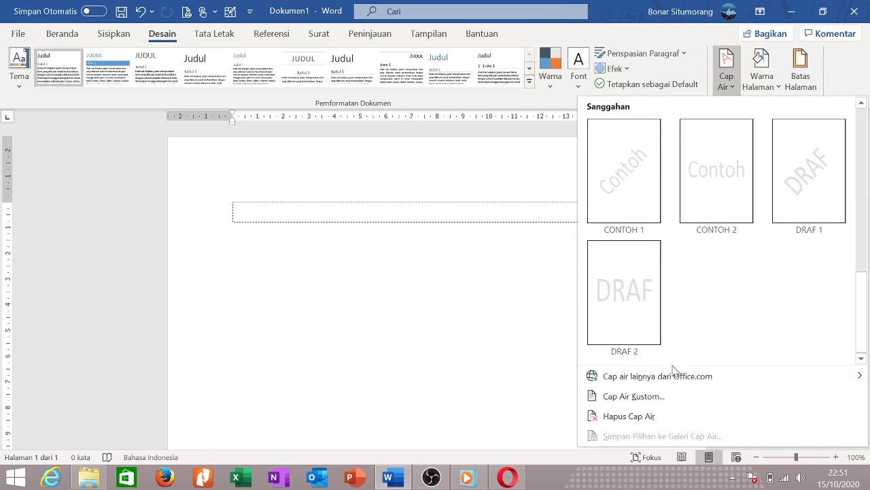
{"action": "mouse_move", "coordinate": [676, 385]}
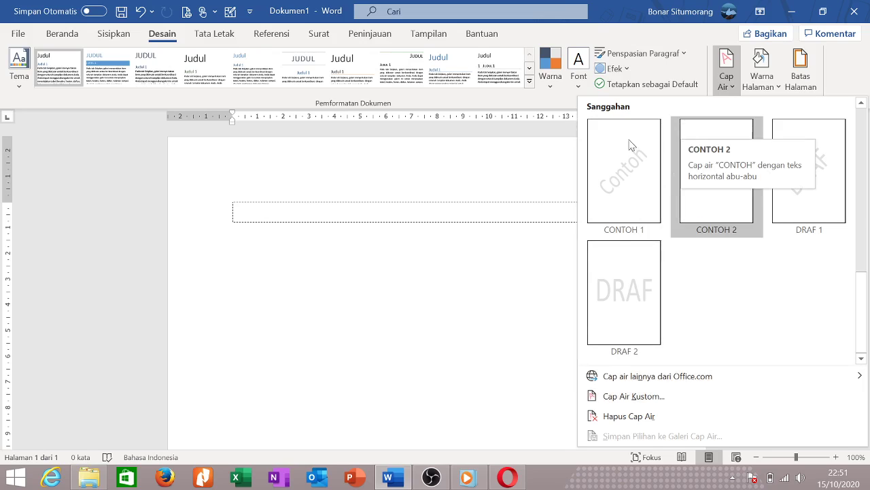
Look through the Tema, Warna and Font galleries, then reopen the Cap Air watermarks.
{"action": "left_click", "coordinate": [20, 91]}
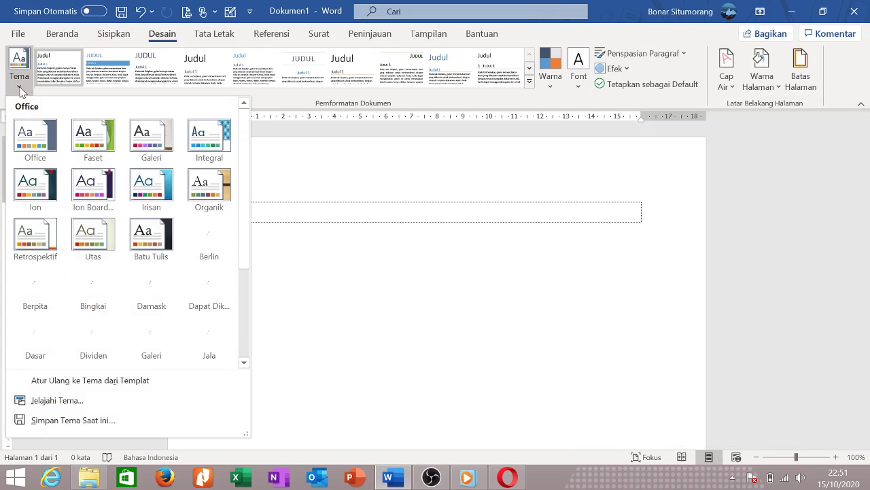
{"action": "left_click", "coordinate": [549, 87]}
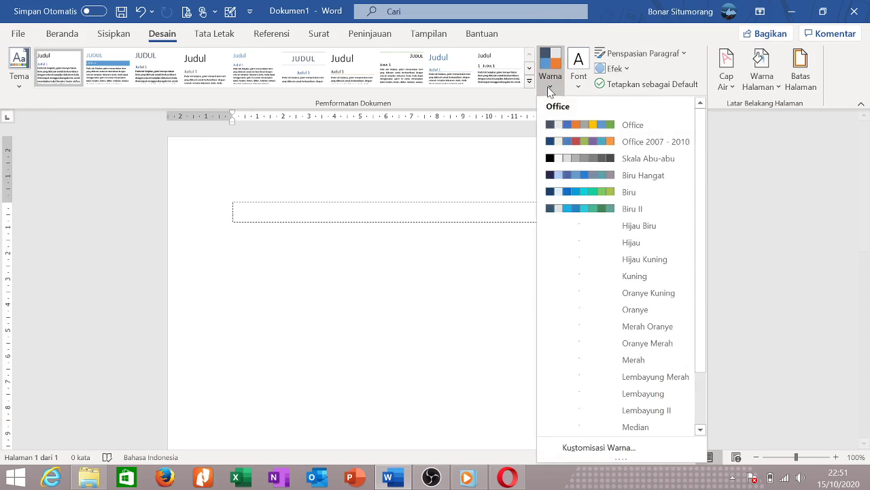
{"action": "left_click", "coordinate": [578, 87]}
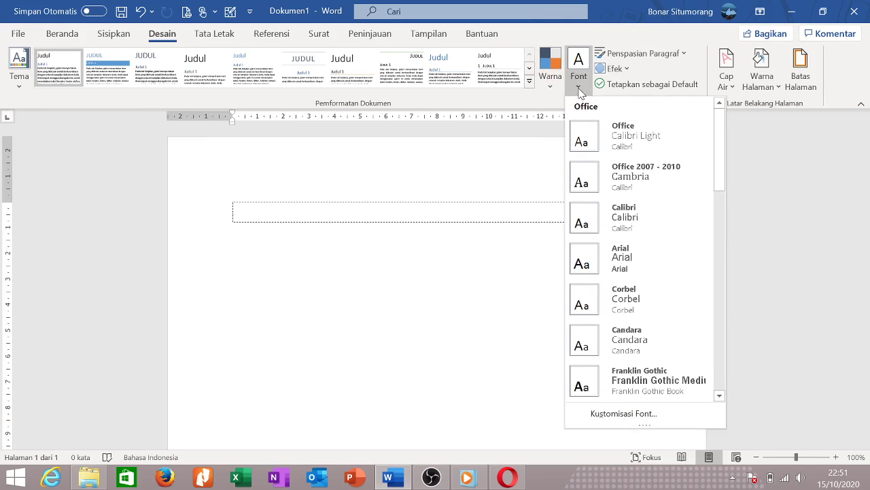
{"action": "left_click", "coordinate": [738, 89]}
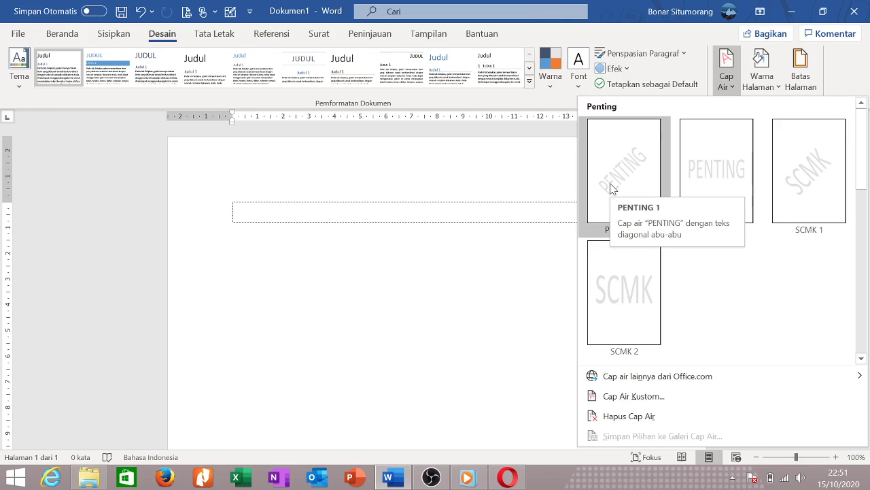
Apply the diagonal PENTING 1 watermark, undoing the accidentally added blank paragraphs.
{"action": "left_click", "coordinate": [615, 187]}
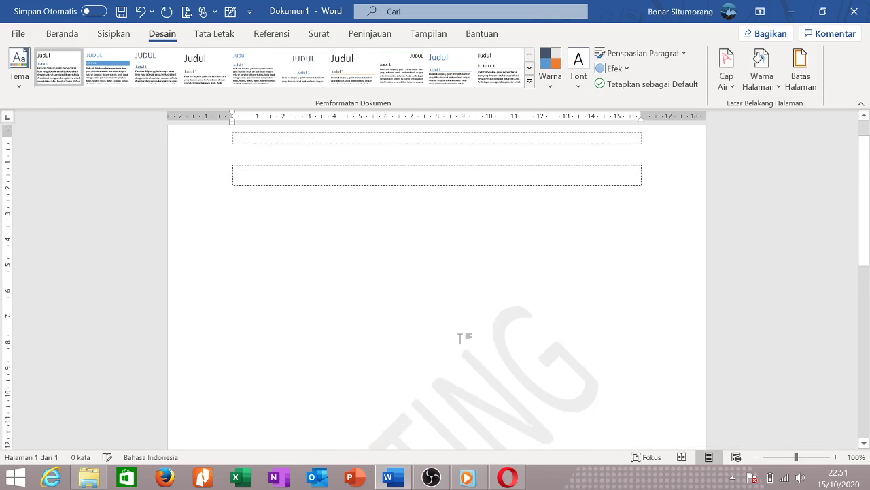
{"action": "scroll", "coordinate": [460, 338], "scroll_direction": "down", "scroll_amount": 5}
{"action": "key", "text": "Return"}
{"action": "key", "text": "Return"}
{"action": "key", "text": "Return"}
{"action": "key", "text": "Return"}
{"action": "key", "text": "Return"}
{"action": "key", "text": "Return"}
{"action": "key", "text": "Return"}
{"action": "key", "text": "Return"}
{"action": "key", "text": "Return"}
{"action": "key", "text": "Return"}
{"action": "key", "text": "Return"}
{"action": "key", "text": "Return"}
{"action": "key", "text": "Return"}
{"action": "key", "text": "Return"}
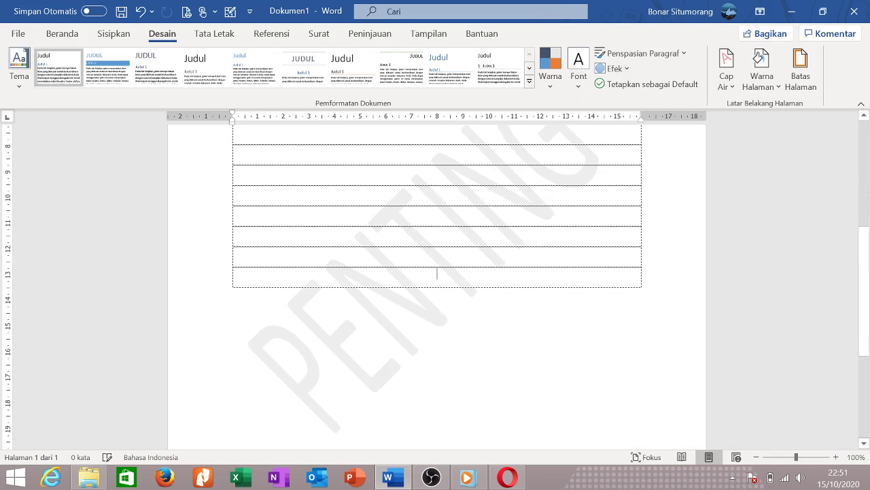
{"action": "key", "text": "ctrl+z"}
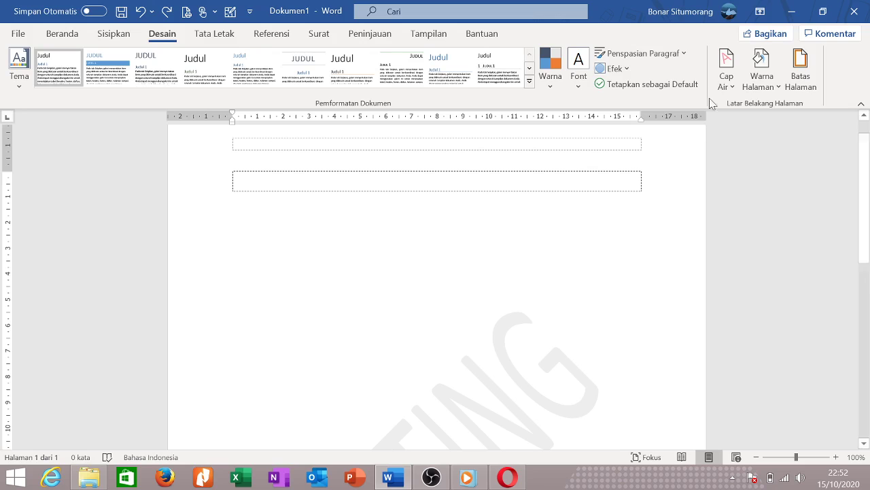
Replace PENTING with a custom text watermark showing the author's full name.
{"action": "left_click", "coordinate": [735, 87]}
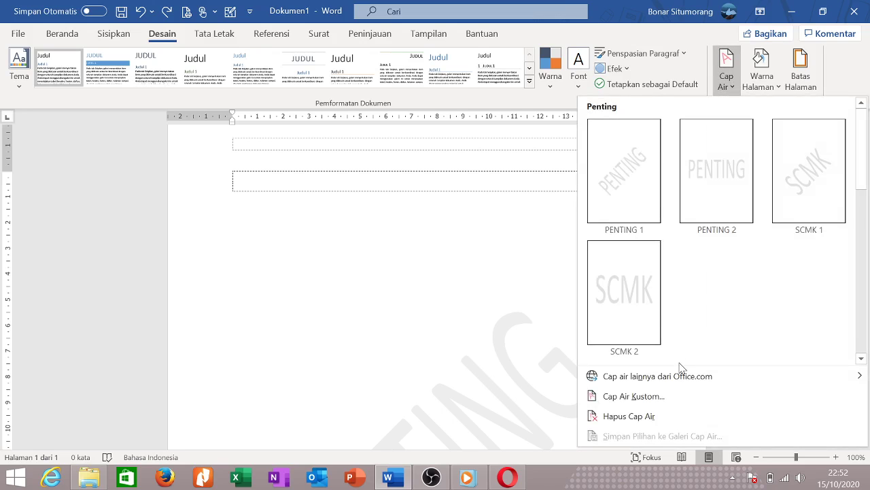
{"action": "left_click", "coordinate": [668, 396]}
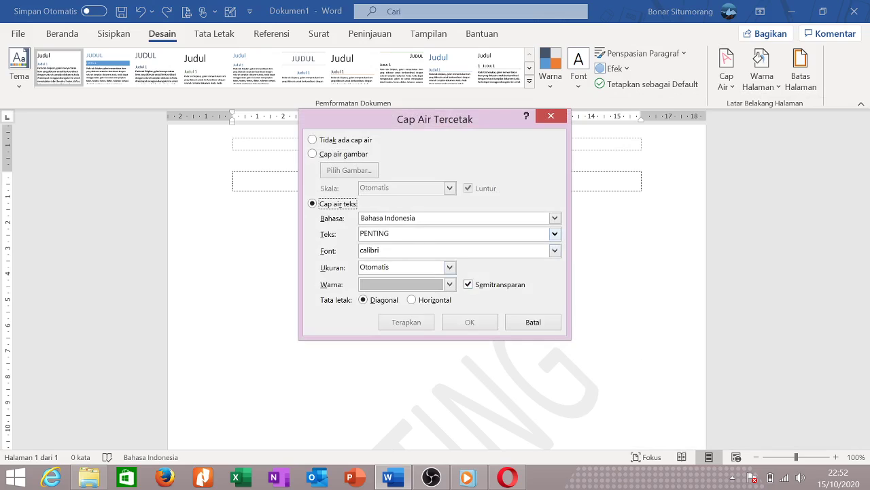
{"action": "double_click", "coordinate": [374, 233]}
{"action": "key", "text": "BackSpace"}
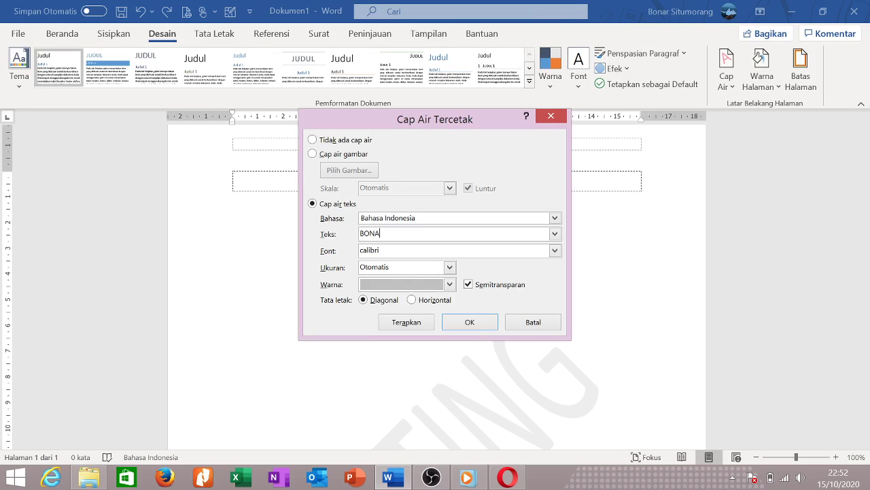
{"action": "left_click", "coordinate": [470, 321]}
{"action": "scroll", "coordinate": [496, 353], "scroll_direction": "down", "scroll_amount": 5}
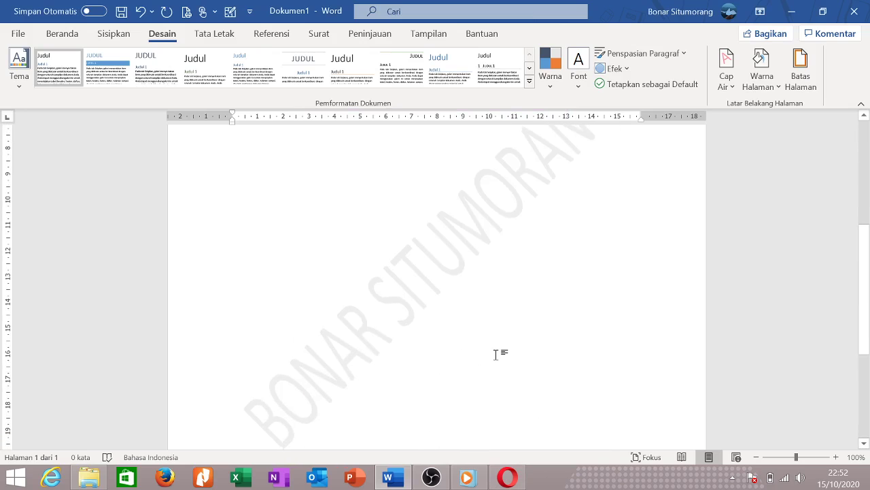
Preview Warna Halaman colours and Batas Halaman borders without applying, then show Tata Letak settings.
{"action": "left_click", "coordinate": [780, 94]}
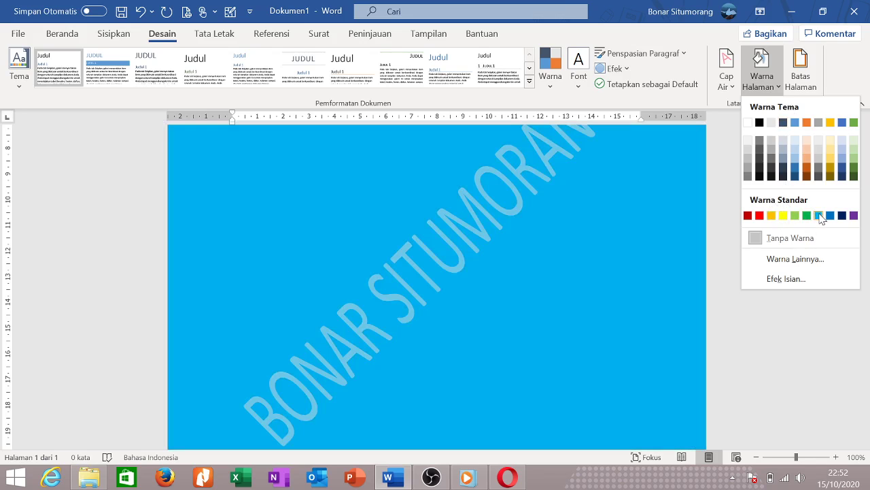
{"action": "left_click", "coordinate": [806, 75]}
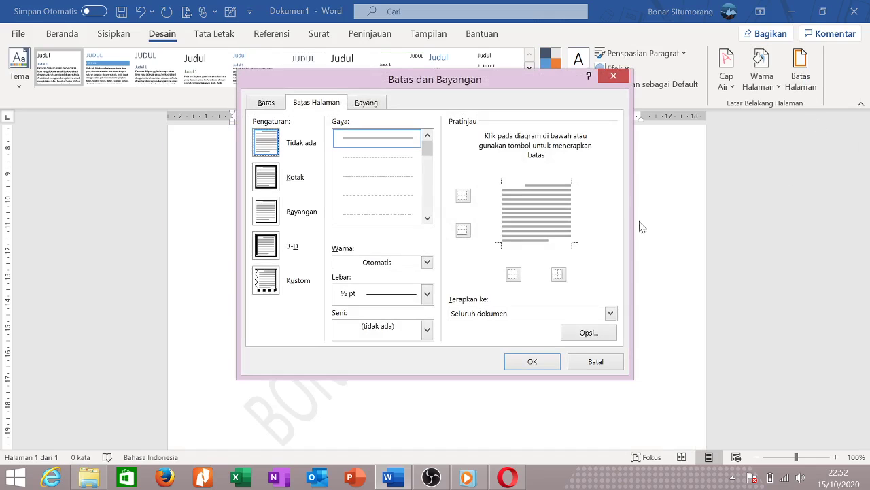
{"action": "left_click", "coordinate": [621, 79]}
{"action": "left_click", "coordinate": [211, 33]}
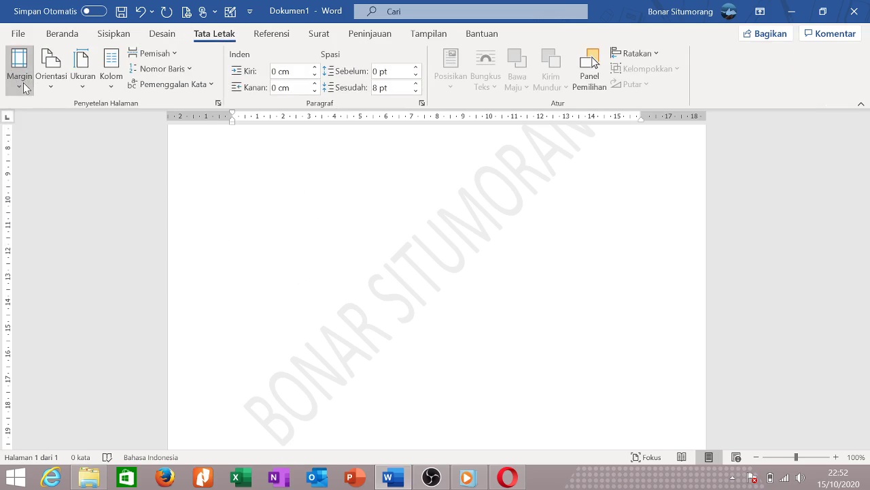
{"action": "left_click", "coordinate": [20, 78]}
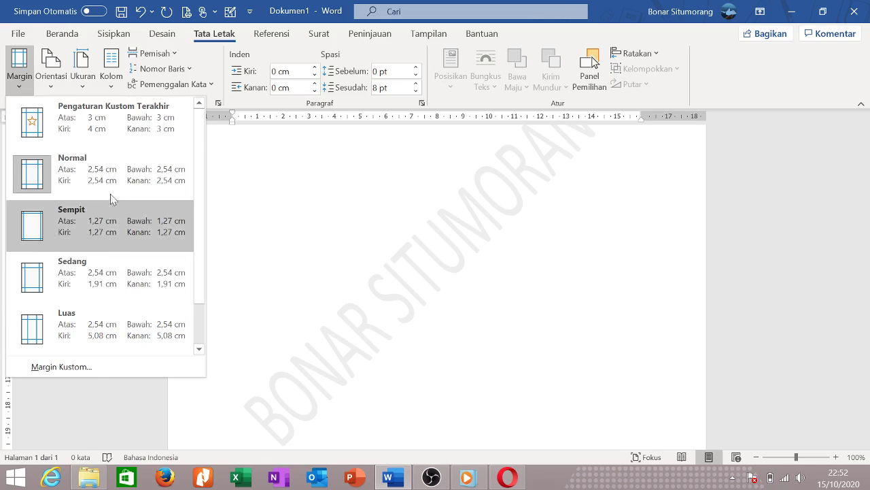
{"action": "left_click", "coordinate": [20, 366]}
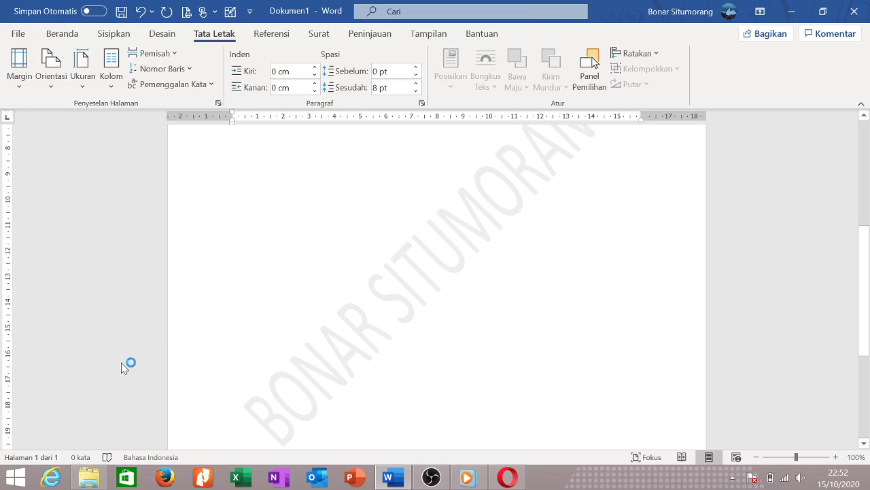
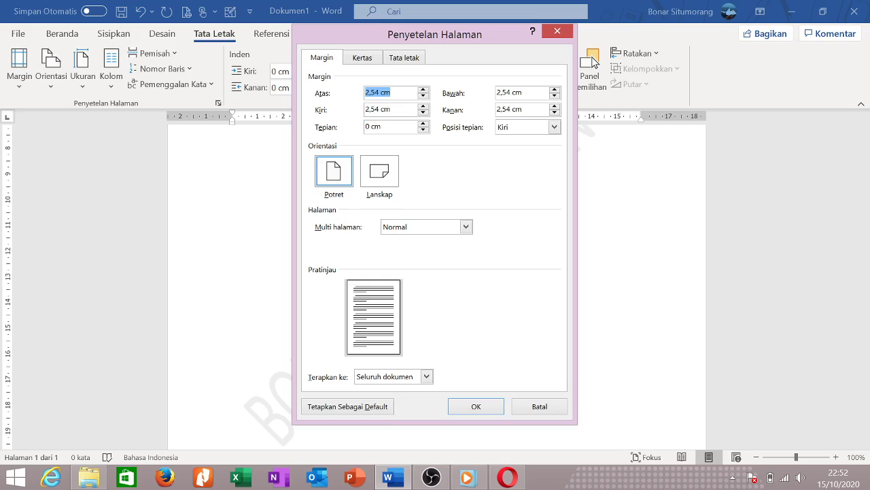
Close the page setup settings without changing margins, paper or layout.
{"action": "left_click", "coordinate": [387, 92]}
{"action": "left_click", "coordinate": [370, 61]}
{"action": "left_click", "coordinate": [408, 61]}
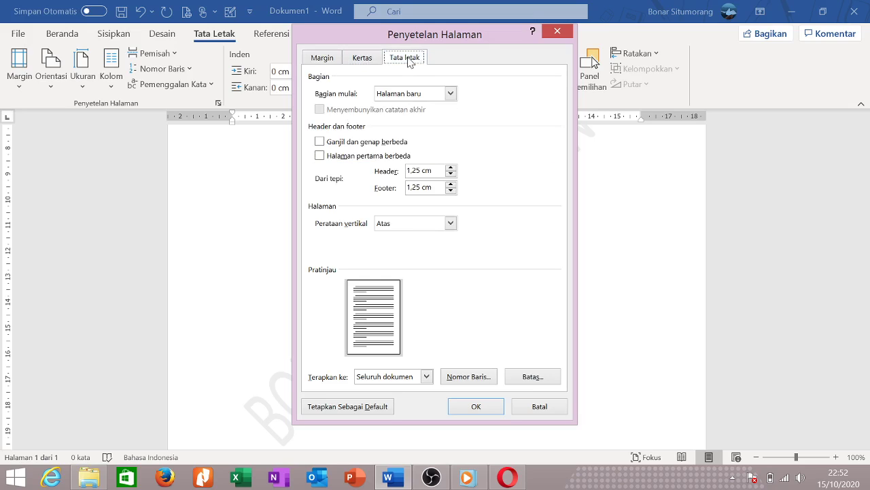
{"action": "left_click", "coordinate": [548, 35]}
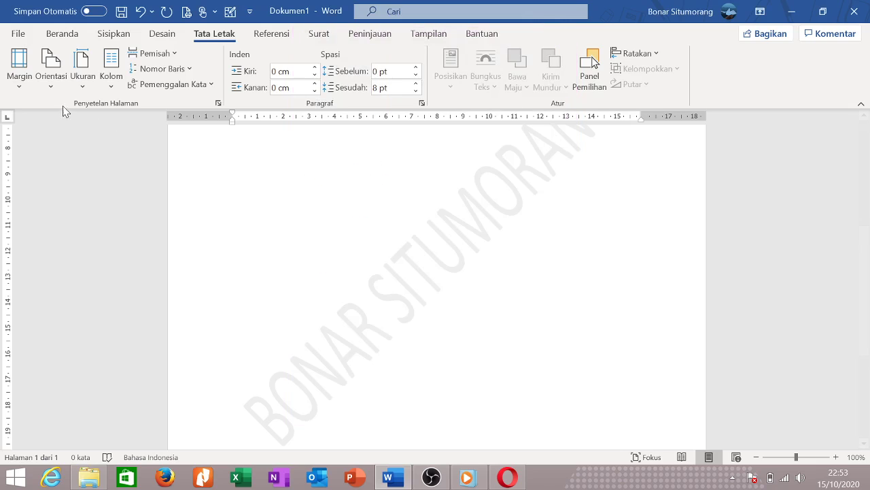
Switch the page to landscape orientation, then back to portrait.
{"action": "left_click", "coordinate": [53, 89]}
{"action": "left_click", "coordinate": [87, 146]}
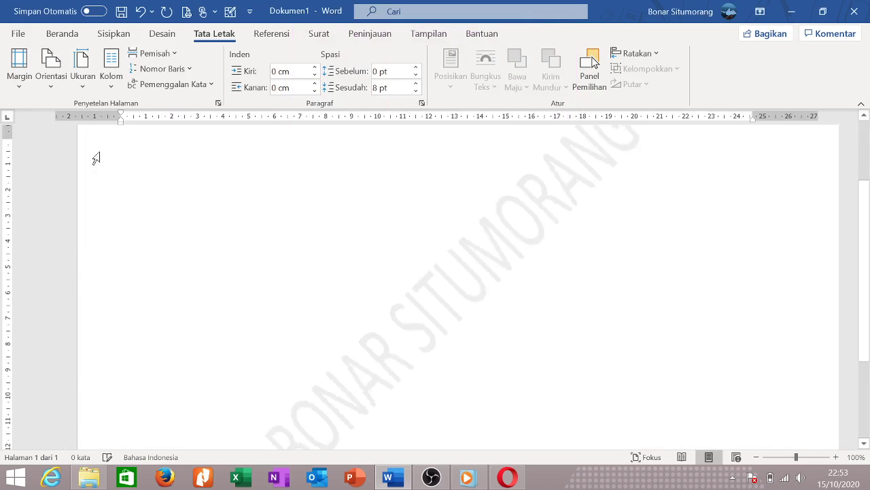
{"action": "left_click", "coordinate": [51, 65]}
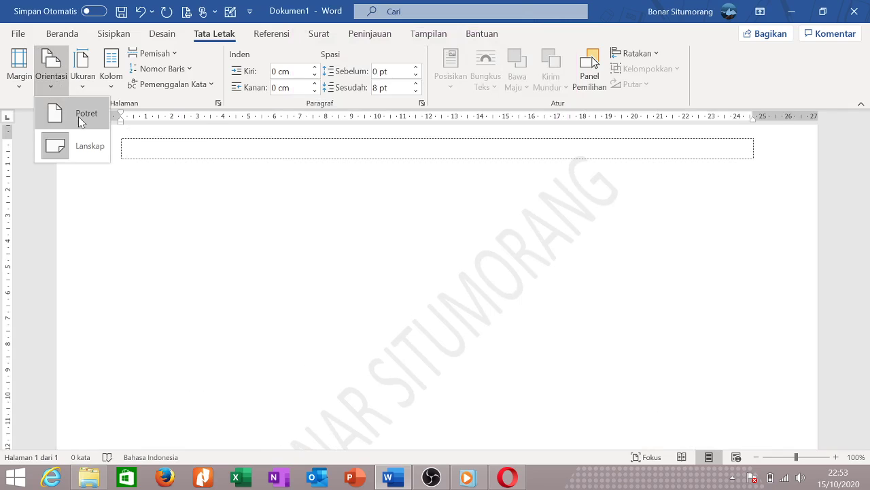
{"action": "left_click", "coordinate": [78, 117]}
Set the paper size to Legal.
{"action": "left_click", "coordinate": [83, 85]}
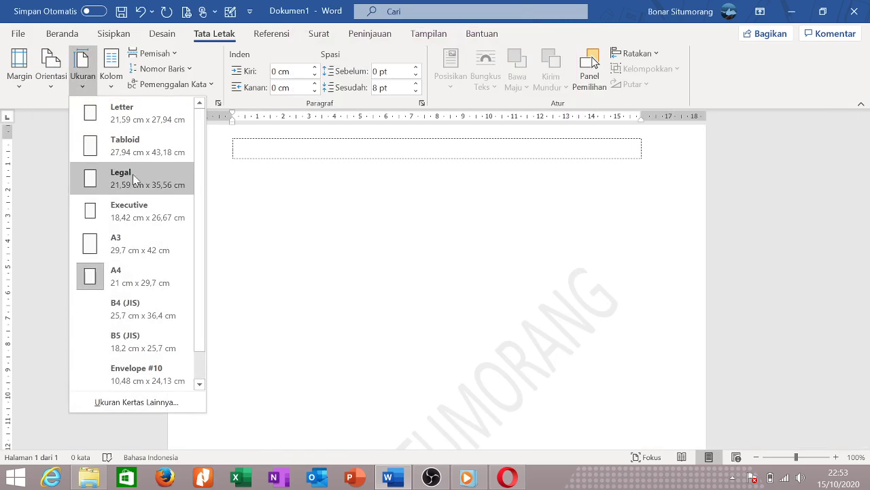
{"action": "scroll", "coordinate": [143, 218], "scroll_direction": "down", "scroll_amount": 1}
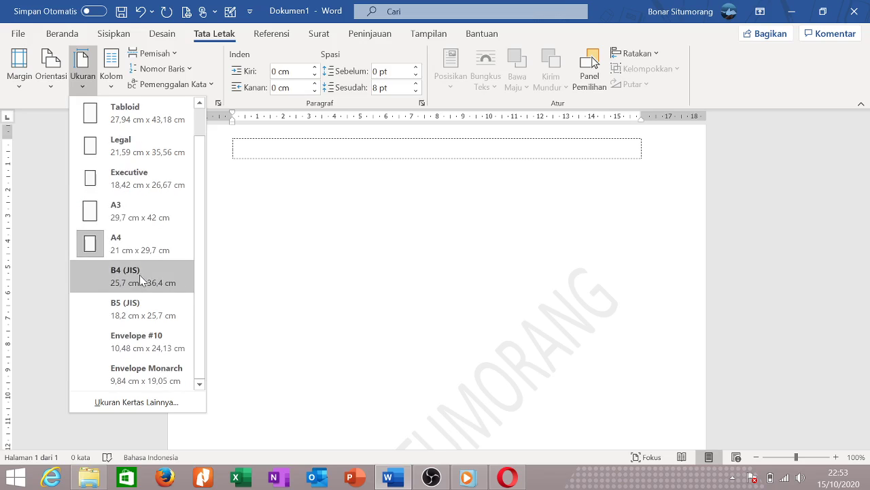
{"action": "scroll", "coordinate": [134, 240], "scroll_direction": "up", "scroll_amount": 1}
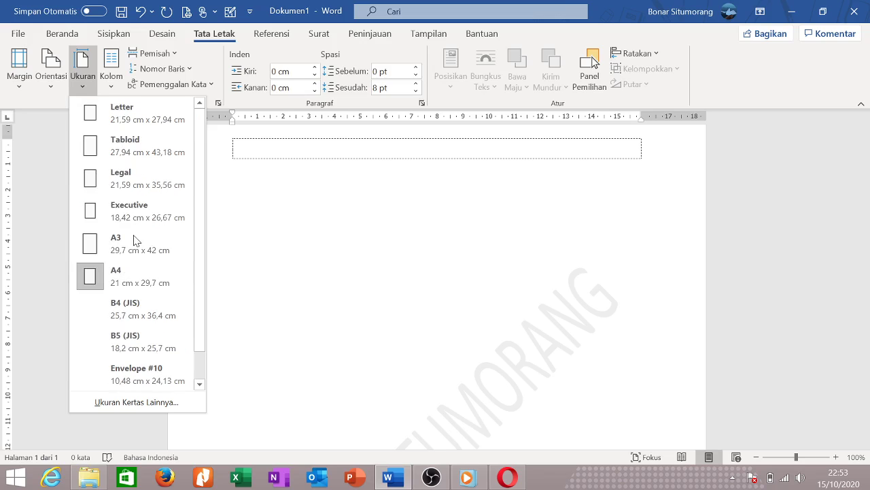
{"action": "left_click", "coordinate": [129, 182]}
{"action": "scroll", "coordinate": [403, 254], "scroll_direction": "down", "scroll_amount": 5}
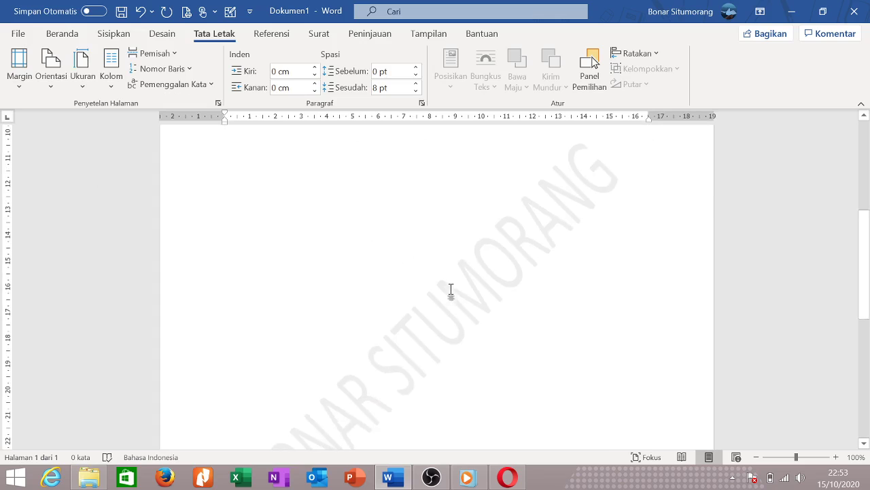
{"action": "scroll", "coordinate": [274, 149], "scroll_direction": "up", "scroll_amount": 3}
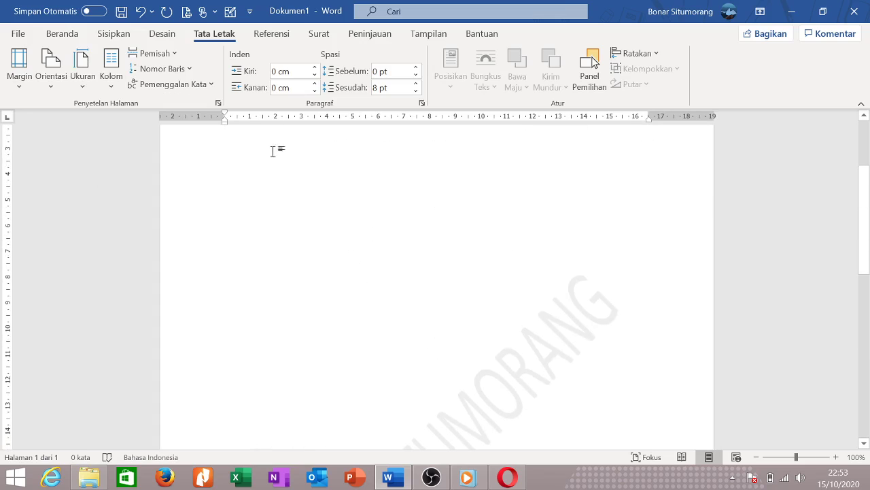
Look through the Referensi tab's table of contents options without inserting anything.
{"action": "left_click", "coordinate": [270, 43]}
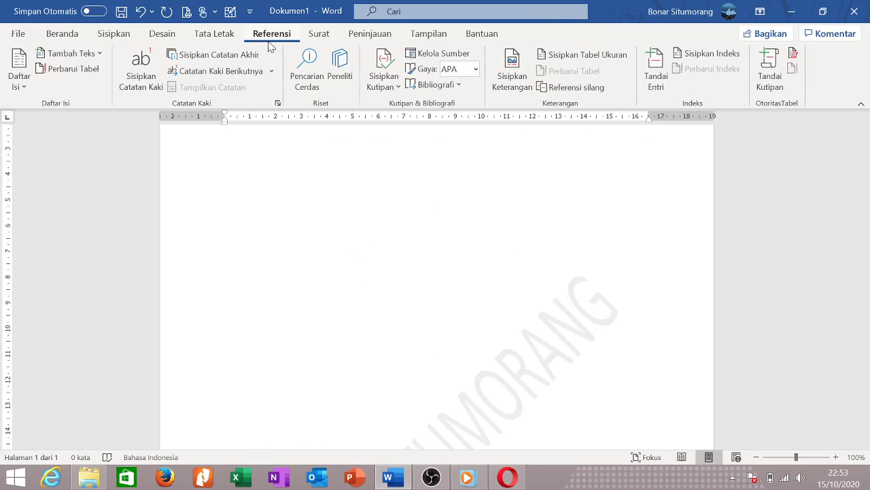
{"action": "left_click", "coordinate": [23, 83]}
{"action": "left_click", "coordinate": [444, 238]}
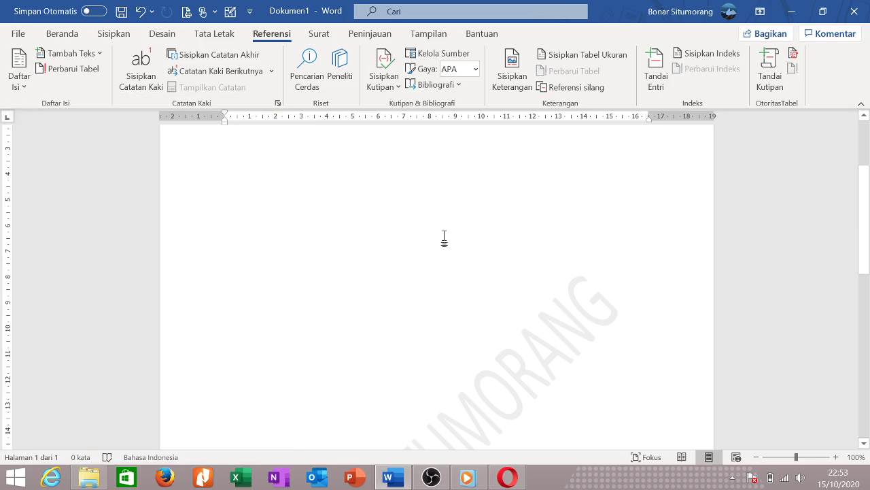
{"action": "scroll", "coordinate": [535, 295], "scroll_direction": "up", "scroll_amount": 2}
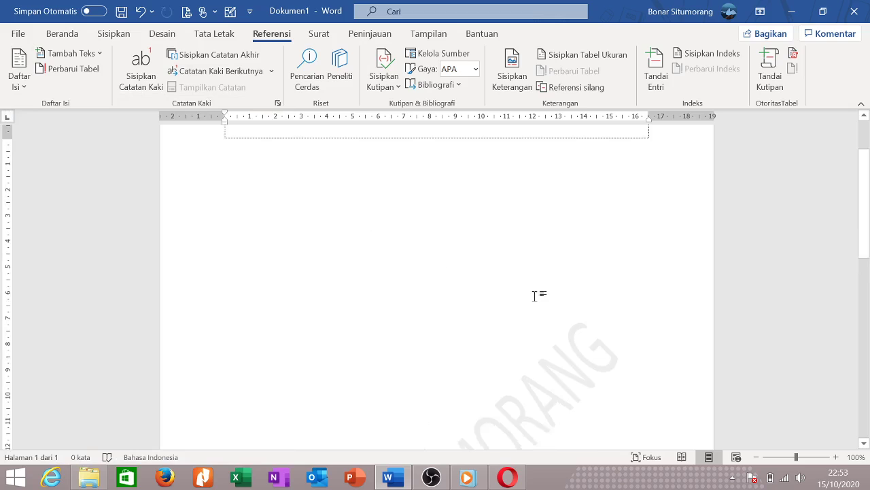
{"action": "scroll", "coordinate": [535, 295], "scroll_direction": "down", "scroll_amount": 4}
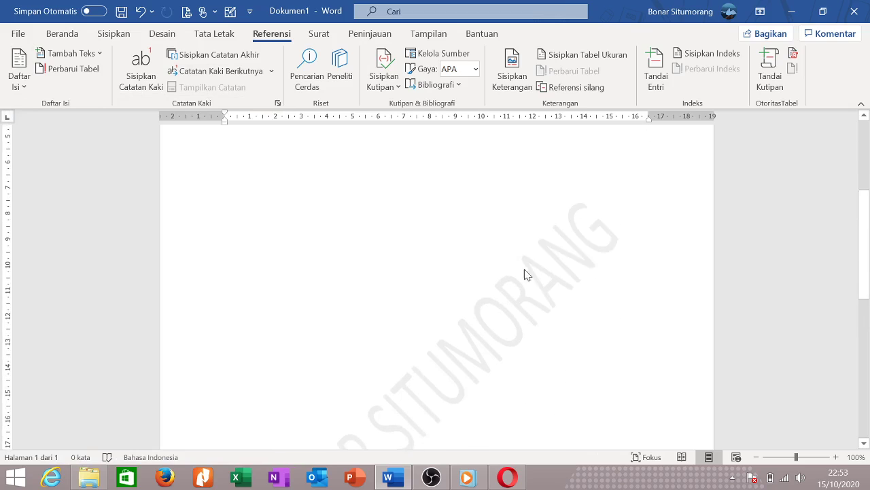
{"action": "scroll", "coordinate": [524, 274], "scroll_direction": "up", "scroll_amount": 6}
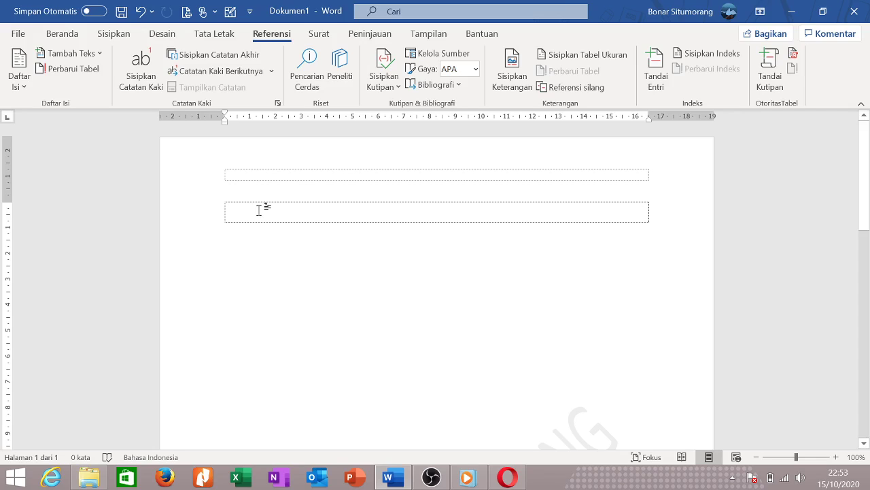
Type 'Menurut C. Darwin (' in the second dashed row and show the Sisipkan Kutipan choices.
{"action": "type", "text": "Menuru"}
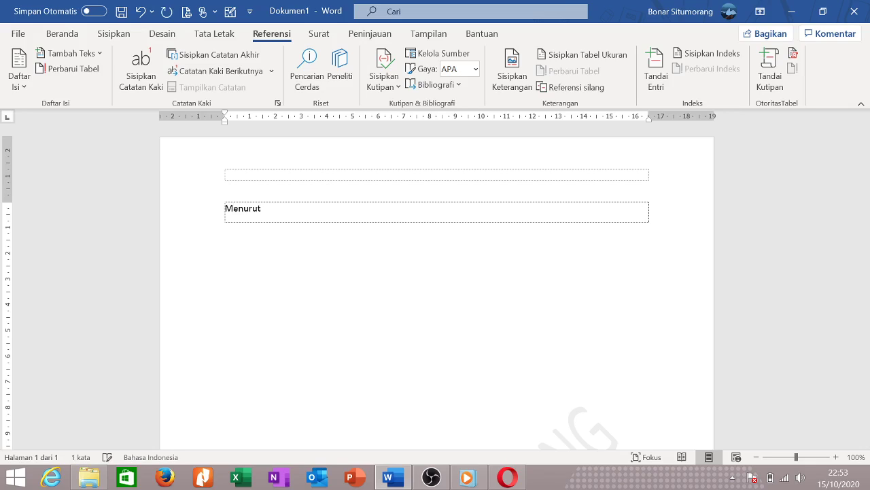
{"action": "type", "text": "t "}
{"action": "type", "text": "S"}
{"action": "type", "text": "C"}
{"action": "type", "text": ". Darw"}
{"action": "type", "text": "in ("}
{"action": "left_click", "coordinate": [436, 84]}
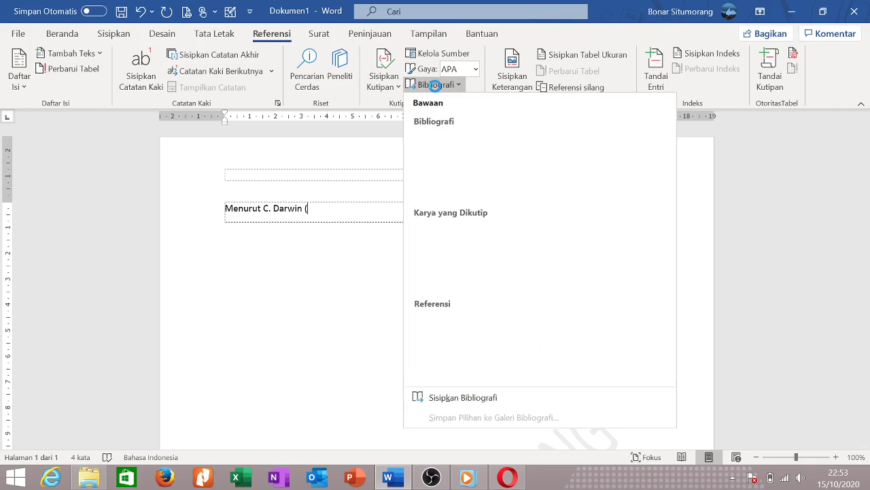
{"action": "left_click", "coordinate": [365, 172]}
{"action": "left_click", "coordinate": [387, 85]}
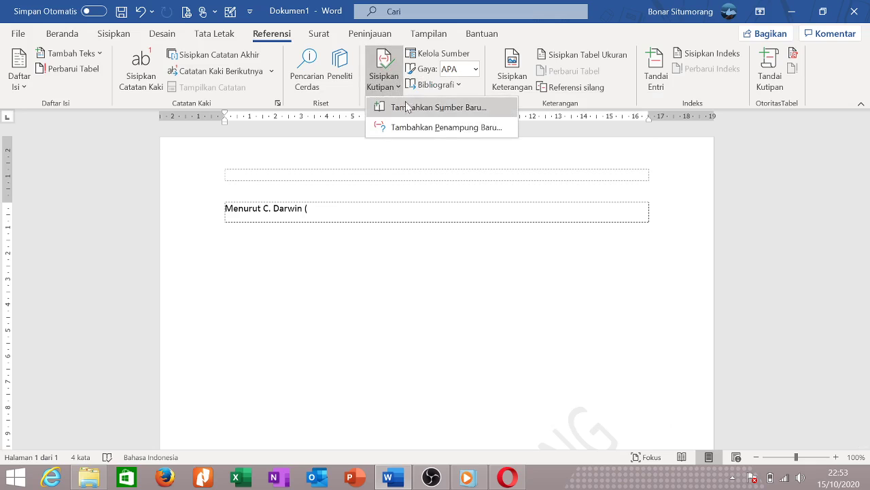
Cite a new Buku source: the author's name, 'Menembus Batas, Meniti Mimpi', 2020, Yogyakarta, Erlangga.
{"action": "left_click", "coordinate": [417, 109]}
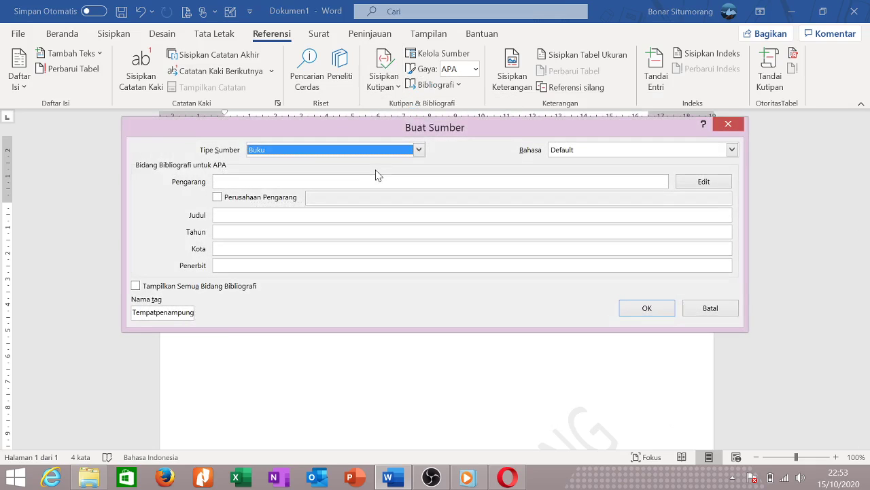
{"action": "left_click", "coordinate": [279, 181]}
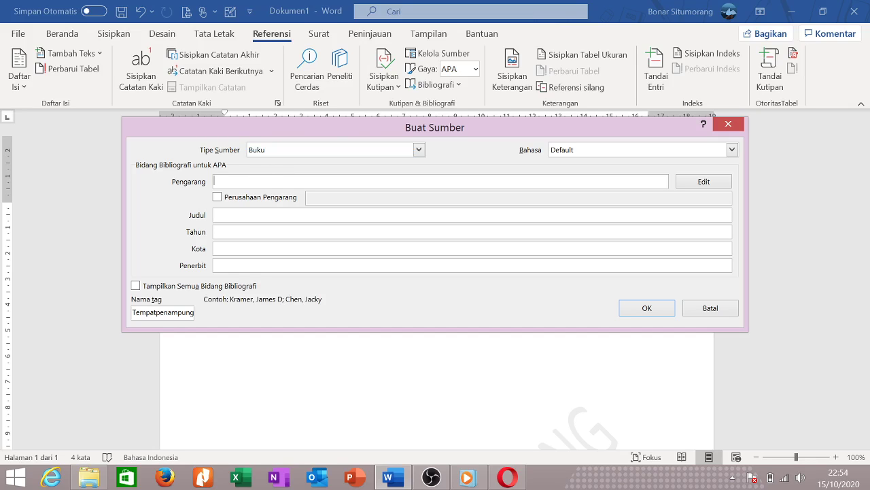
{"action": "type", "text": "Bonar"}
{"action": "left_click", "coordinate": [215, 215]}
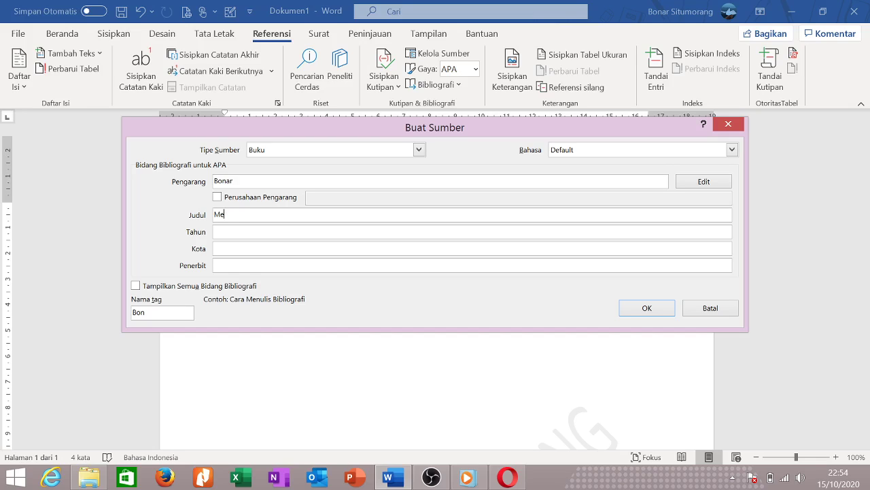
{"action": "type", "text": "Menembus Batas, Meniti Mimpi"}
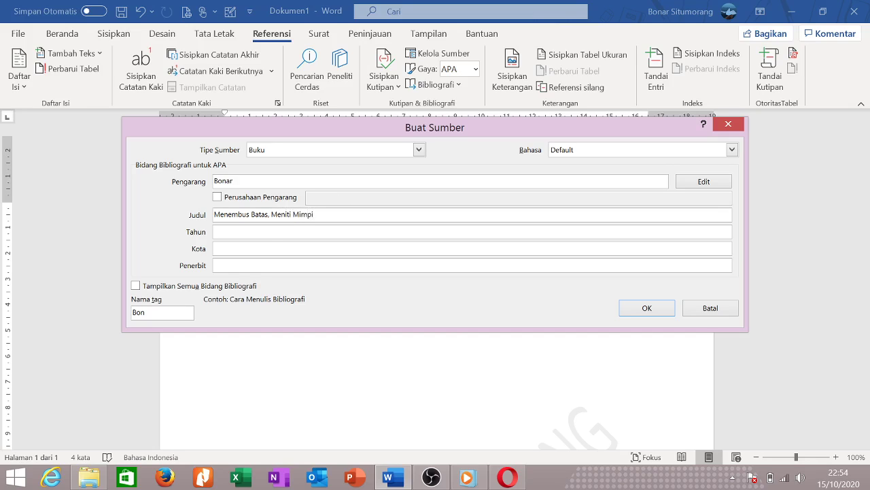
{"action": "left_click", "coordinate": [214, 231]}
{"action": "type", "text": "2020"}
{"action": "left_click", "coordinate": [215, 249]}
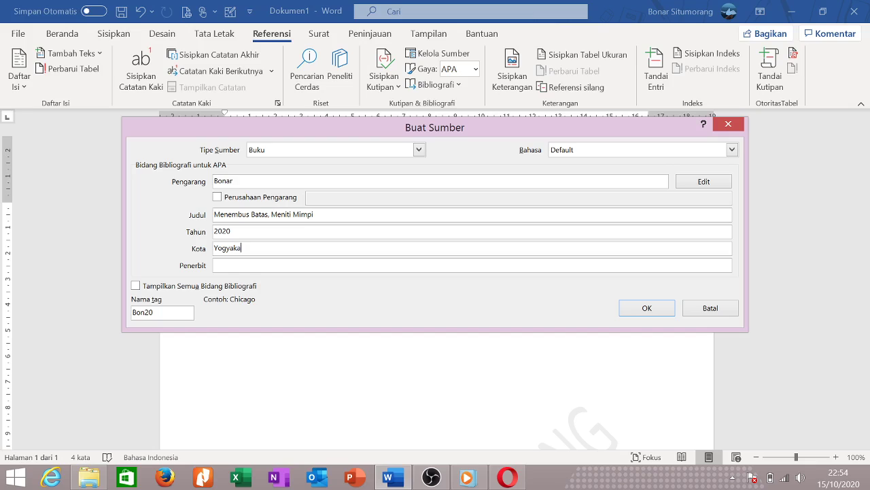
{"action": "left_click", "coordinate": [261, 265]}
{"action": "type", "text": "Erlangga"}
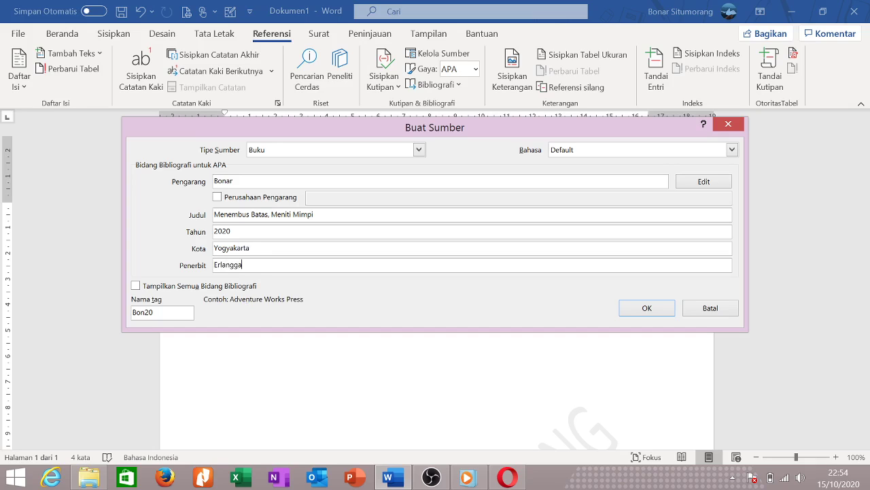
{"action": "left_click", "coordinate": [627, 306]}
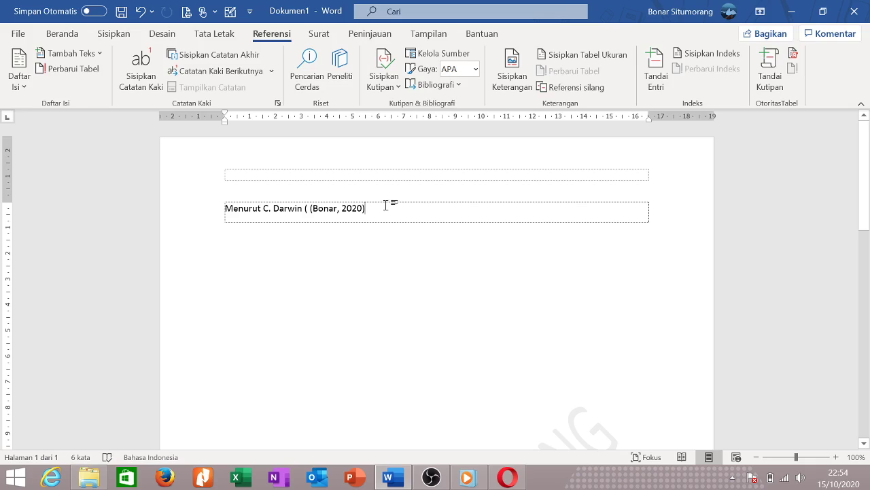
Add a centred 'Daftar Pustaka' heading and insert the automatic bibliography below it.
{"action": "key", "text": "Return"}
{"action": "key", "text": "Return"}
{"action": "key", "text": "Return"}
{"action": "key", "text": "Return"}
{"action": "type", "text": "D"}
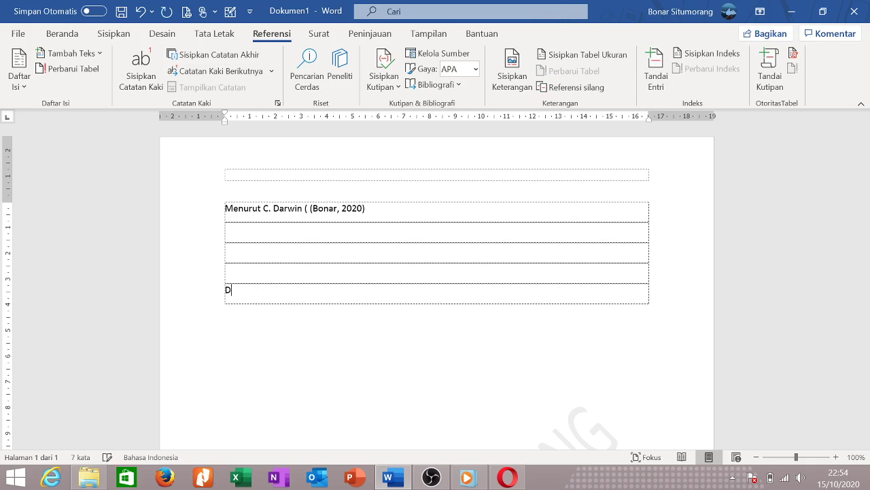
{"action": "type", "text": "aftar Pustaka"}
{"action": "key", "text": "shift+Home"}
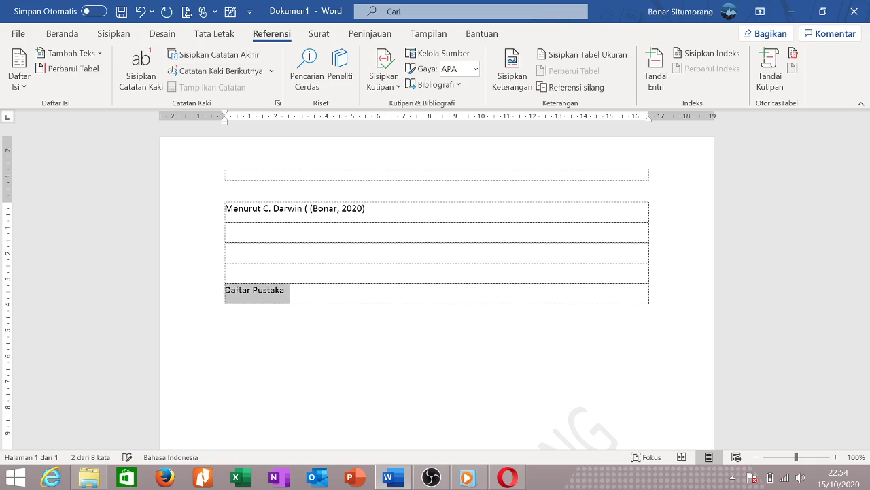
{"action": "key", "text": "ctrl+e"}
{"action": "left_click", "coordinate": [492, 295]}
{"action": "key", "text": "Return"}
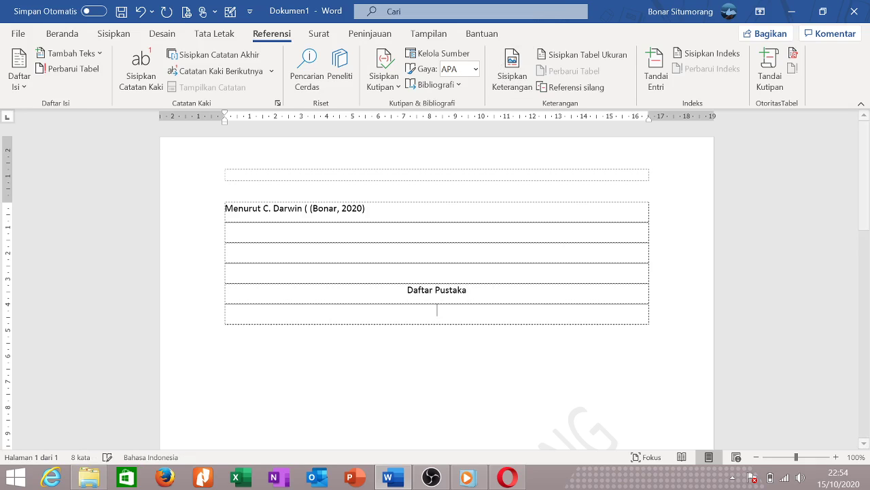
{"action": "left_click", "coordinate": [456, 87]}
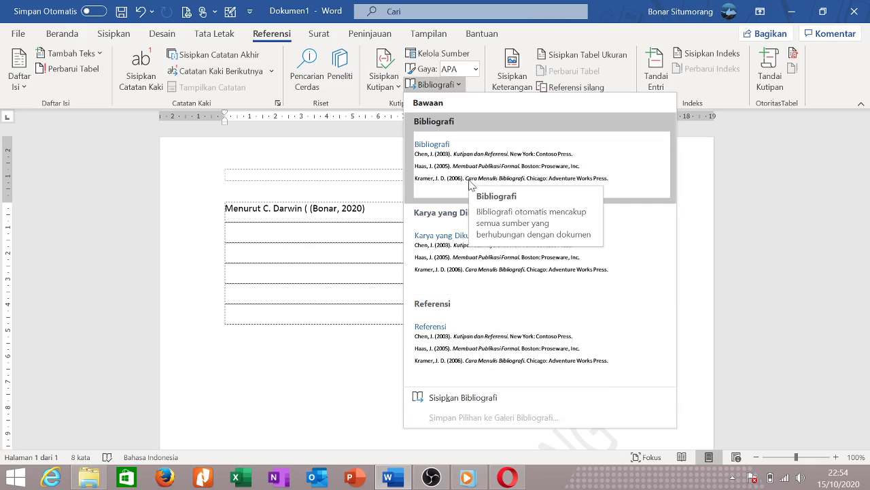
{"action": "left_click", "coordinate": [468, 178]}
Delete the Bibliografi heading, the Daftar Pustaka rows and the Darwin citation text.
{"action": "left_click", "coordinate": [182, 317]}
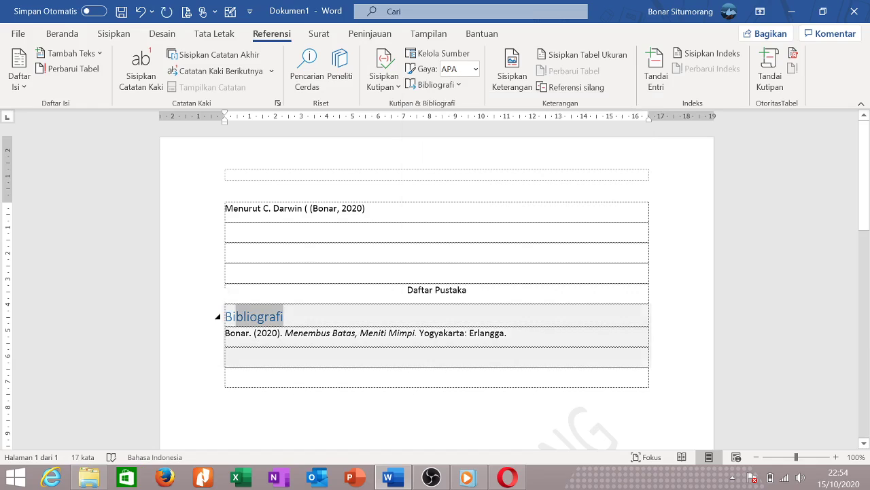
{"action": "key", "text": "Delete"}
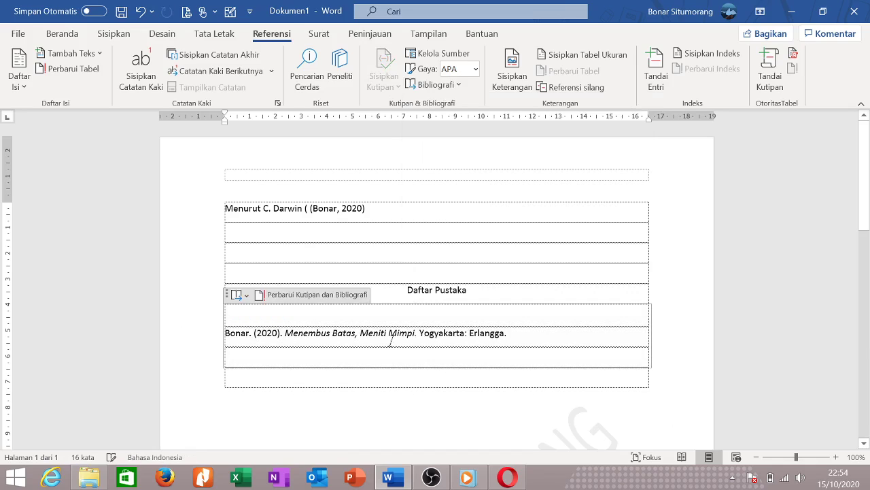
{"action": "triple_click", "coordinate": [529, 335]}
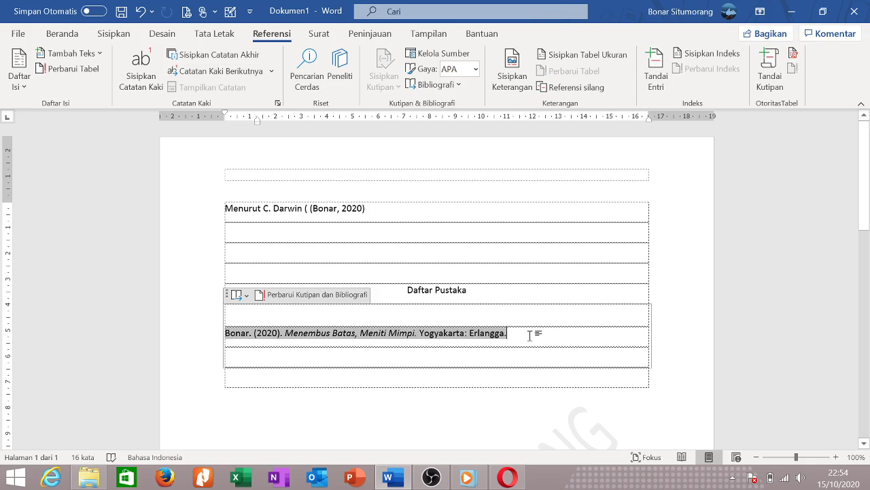
{"action": "left_click_drag", "start_coordinate": [218, 272], "coordinate": [218, 361]}
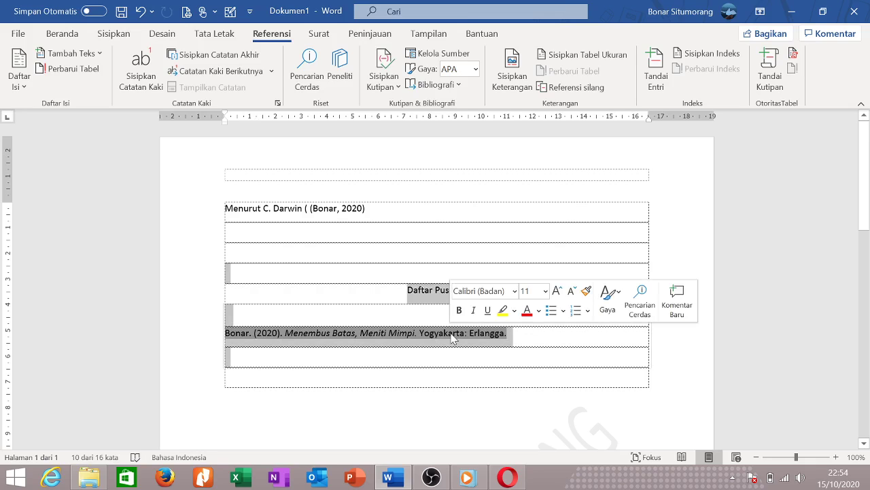
{"action": "key", "text": "Delete"}
{"action": "left_click_drag", "start_coordinate": [227, 231], "coordinate": [123, 210]}
{"action": "key", "text": "Delete"}
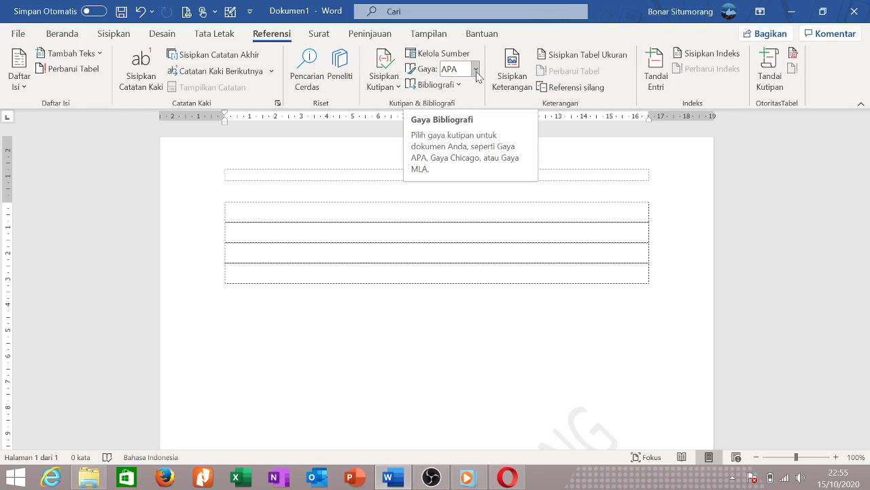
Change the citation style to Harvard - Anglia 2008.
{"action": "left_click", "coordinate": [475, 69]}
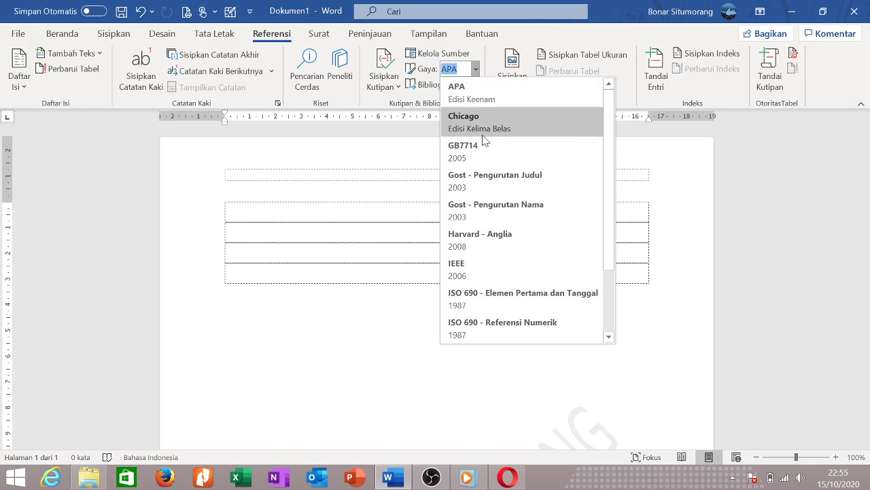
{"action": "scroll", "coordinate": [488, 177], "scroll_direction": "down", "scroll_amount": 1}
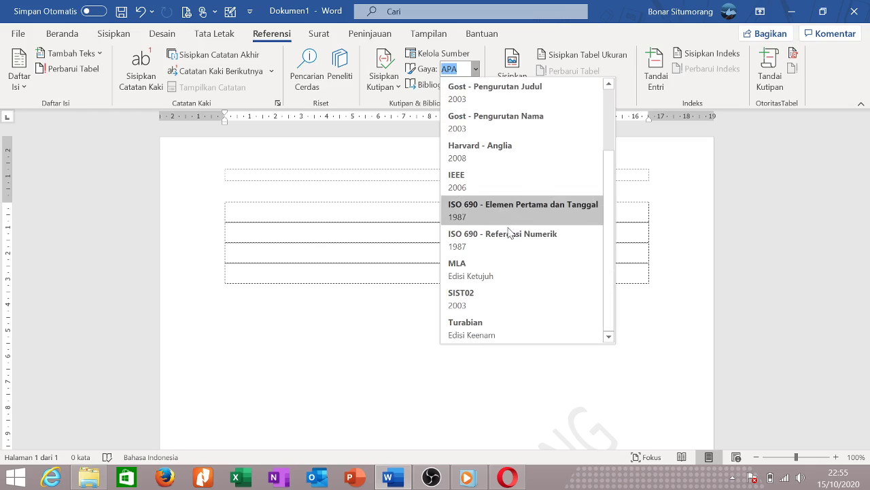
{"action": "scroll", "coordinate": [499, 294], "scroll_direction": "up", "scroll_amount": 1}
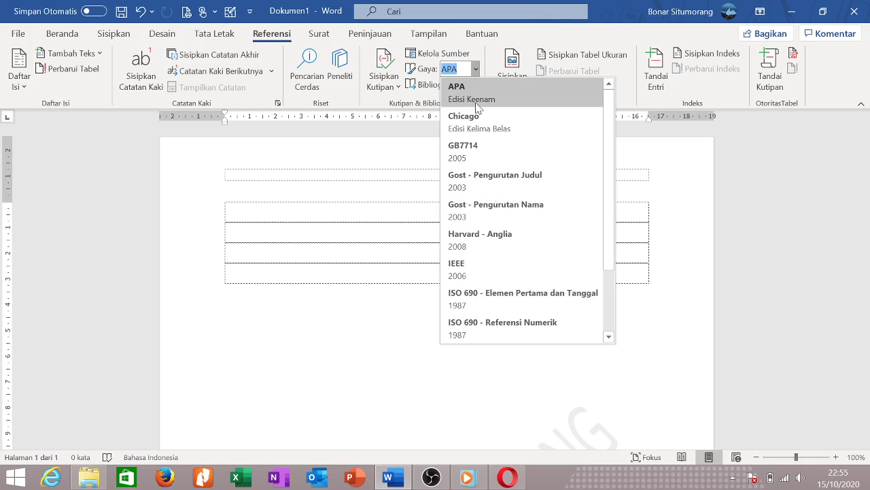
{"action": "left_click", "coordinate": [506, 238]}
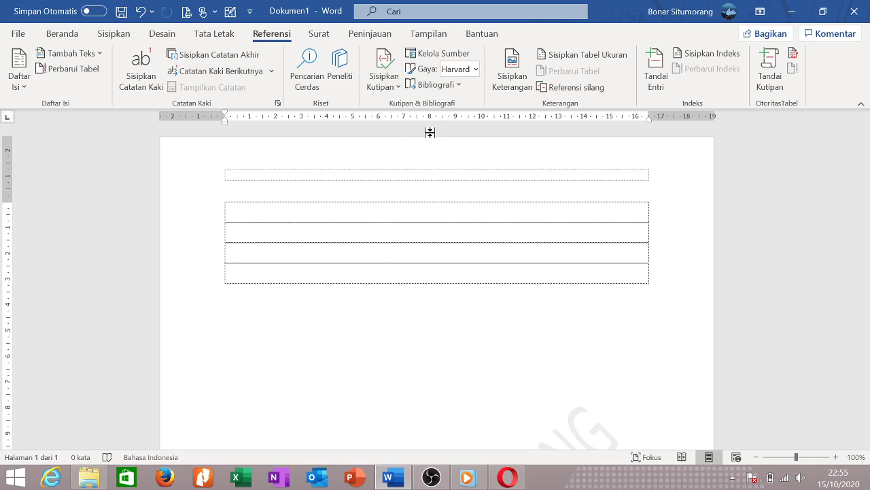
Insert picture '2' from the Pictures folder and move it into the third table row.
{"action": "left_click", "coordinate": [494, 88]}
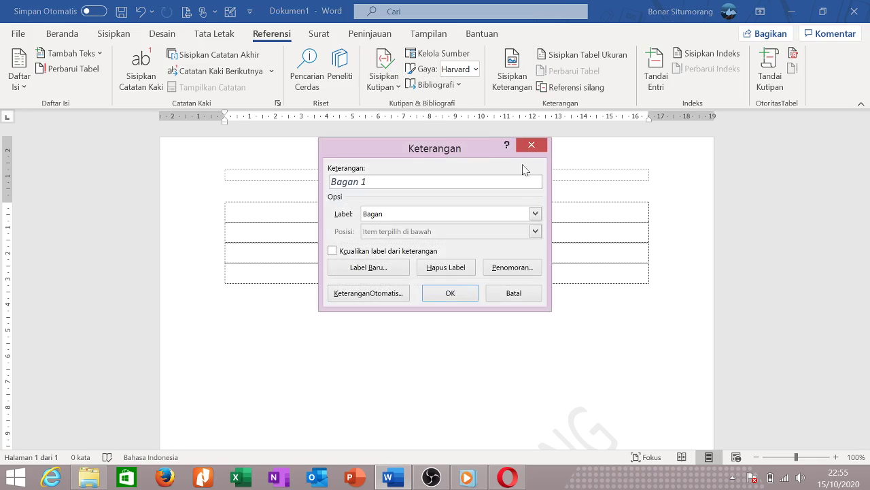
{"action": "left_click", "coordinate": [534, 144]}
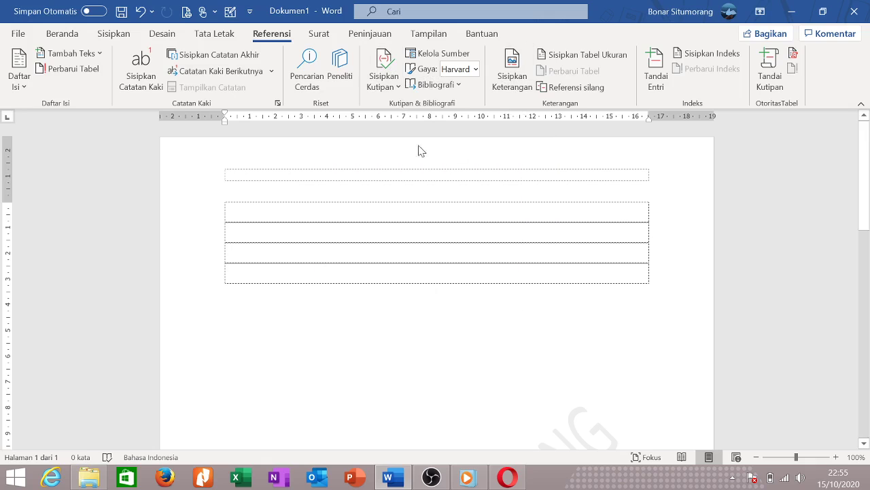
{"action": "left_click", "coordinate": [74, 38]}
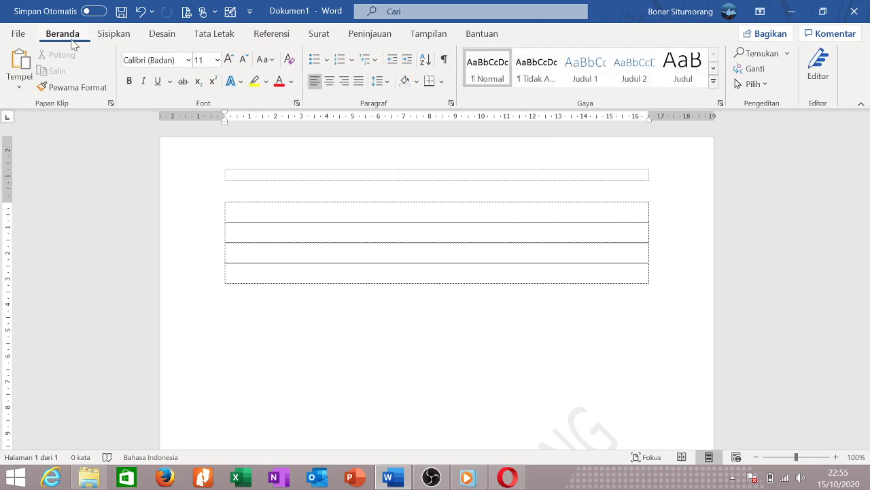
{"action": "left_click", "coordinate": [113, 34]}
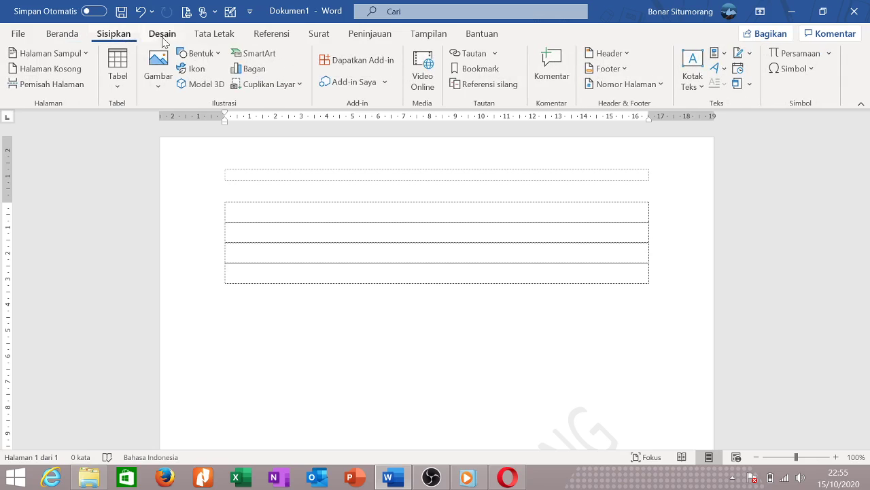
{"action": "left_click", "coordinate": [163, 87]}
{"action": "left_click", "coordinate": [184, 128]}
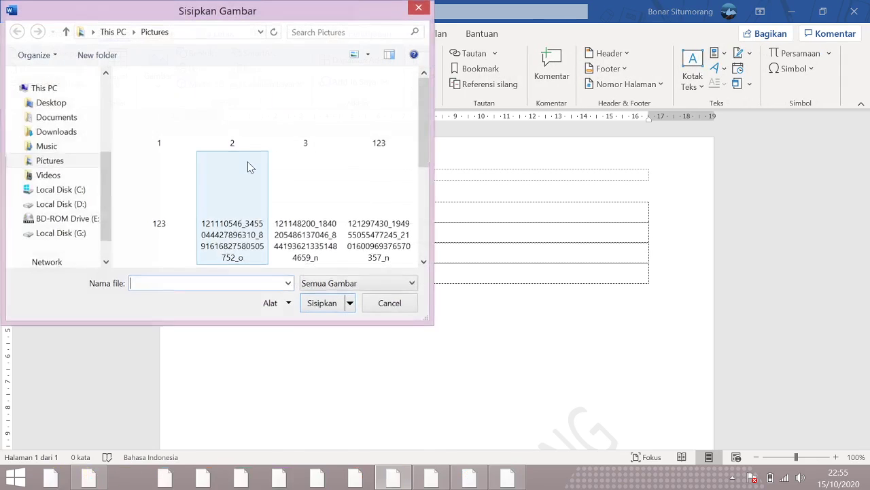
{"action": "left_click", "coordinate": [225, 116]}
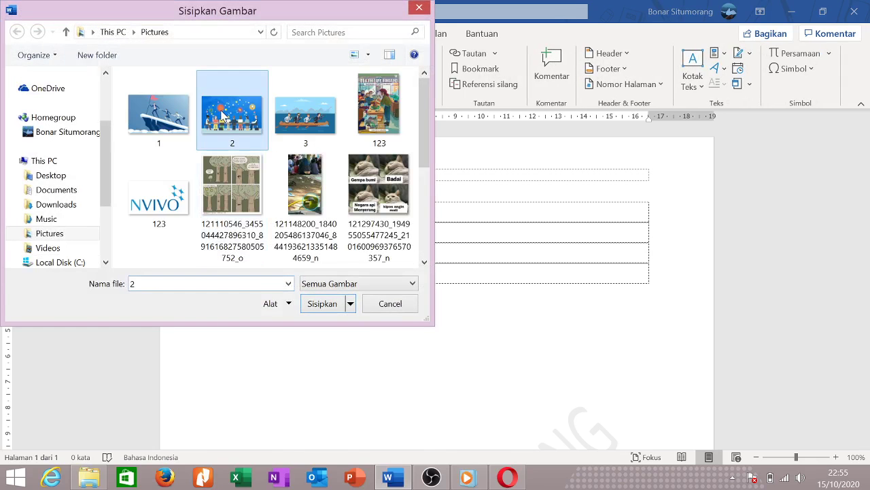
{"action": "left_click", "coordinate": [327, 306]}
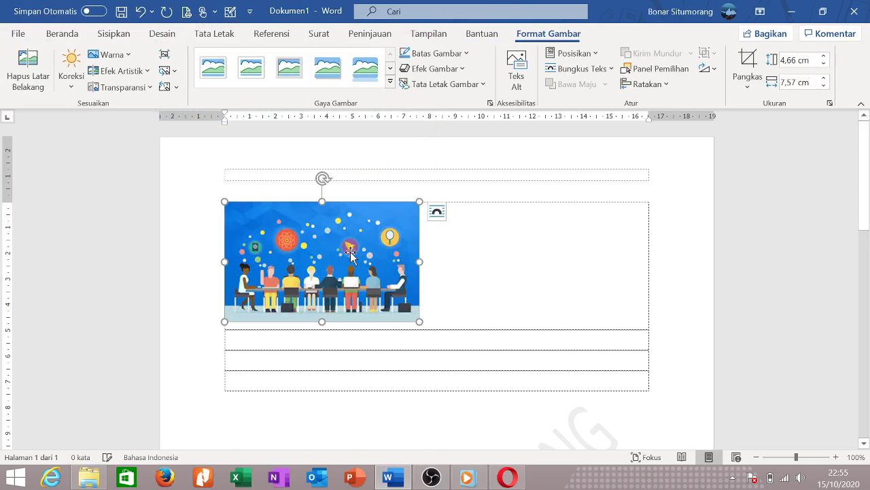
{"action": "left_click_drag", "start_coordinate": [401, 272], "coordinate": [369, 296]}
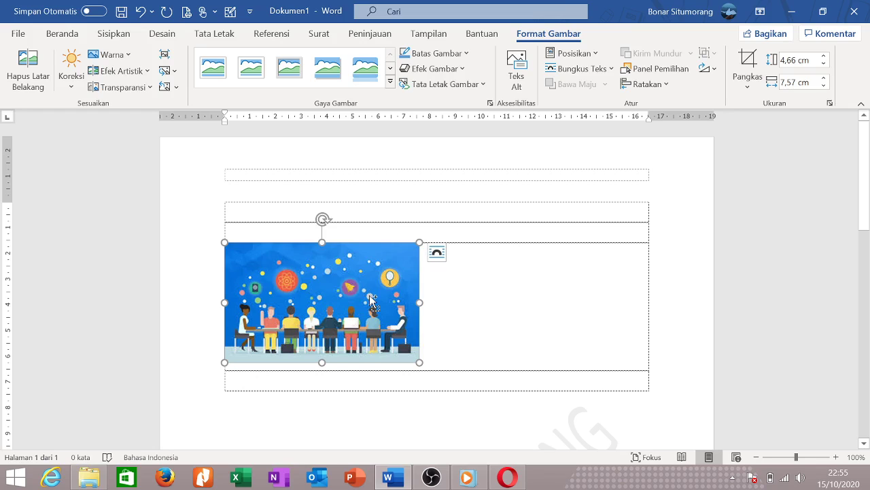
Centre the picture and insert the caption 'Gambar 1 Guru Rapat' above it.
{"action": "key", "text": "ctrl+e"}
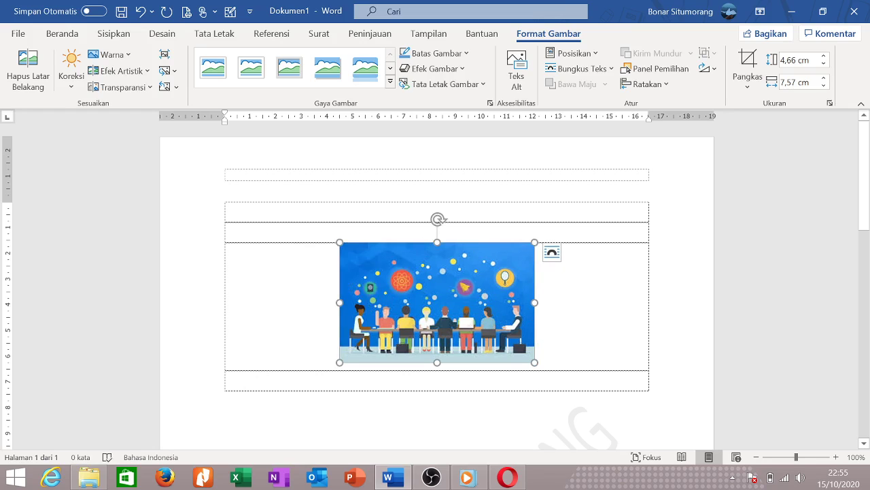
{"action": "left_click", "coordinate": [468, 233]}
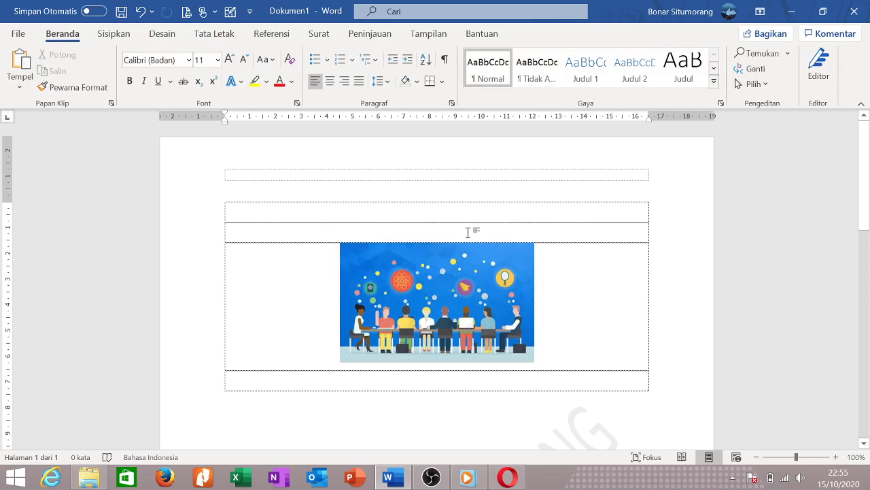
{"action": "left_click", "coordinate": [263, 35]}
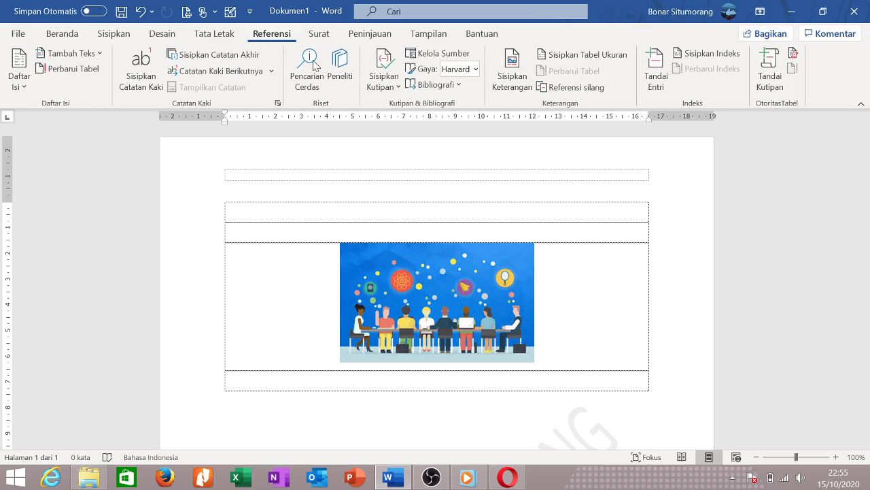
{"action": "left_click", "coordinate": [510, 78]}
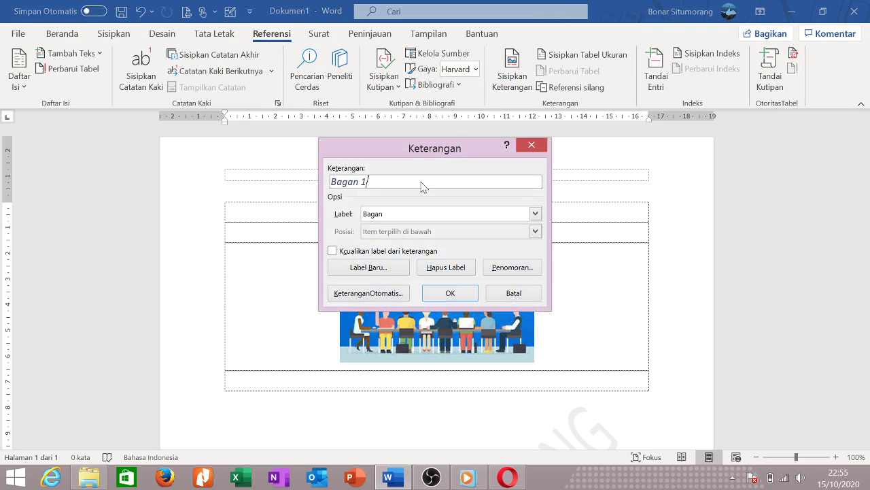
{"action": "left_click", "coordinate": [410, 215]}
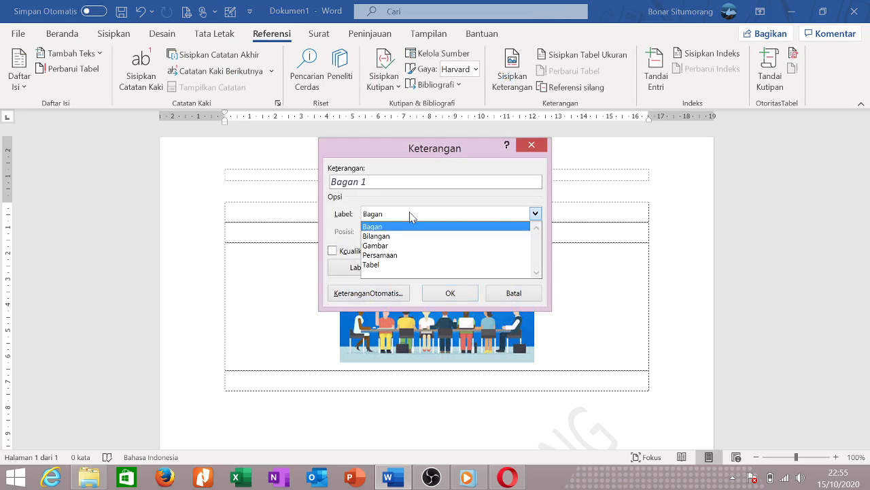
{"action": "left_click", "coordinate": [394, 245]}
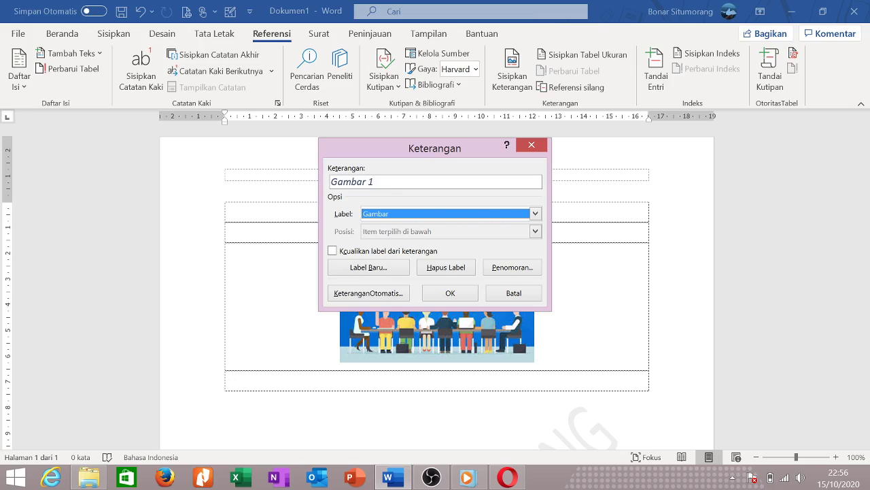
{"action": "left_click", "coordinate": [385, 184]}
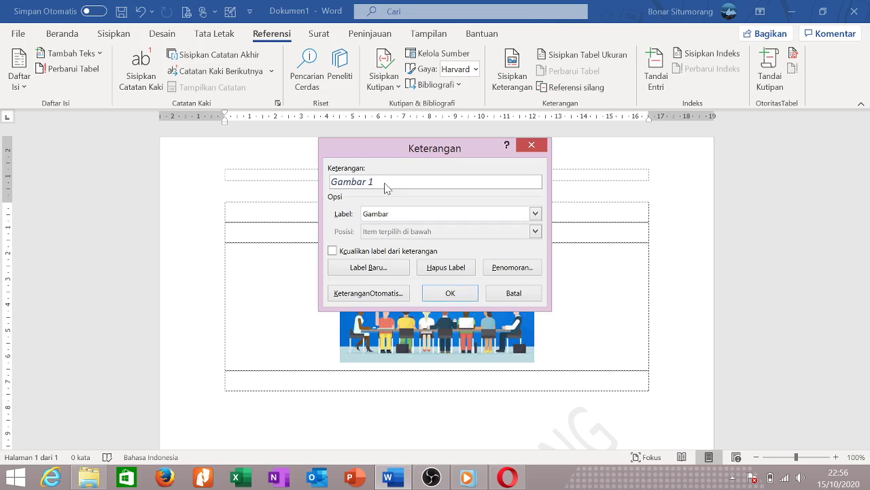
{"action": "type", "text": "Gu"}
{"action": "type", "text": "ru Mengaj"}
{"action": "key", "text": "BackSpace"}
{"action": "key", "text": "BackSpace"}
{"action": "key", "text": "BackSpace"}
{"action": "key", "text": "Return"}
Centre the caption and add a new empty row below the picture.
{"action": "left_click", "coordinate": [217, 227]}
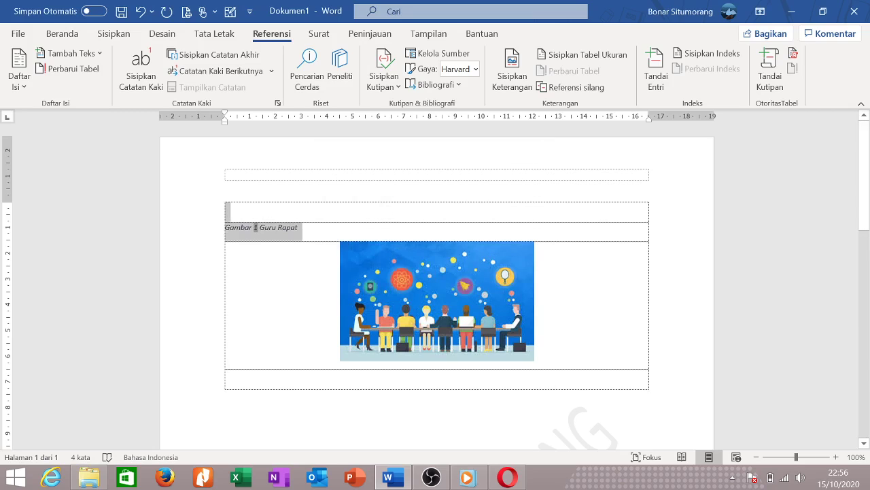
{"action": "key", "text": "ctrl+e"}
{"action": "left_click", "coordinate": [489, 221]}
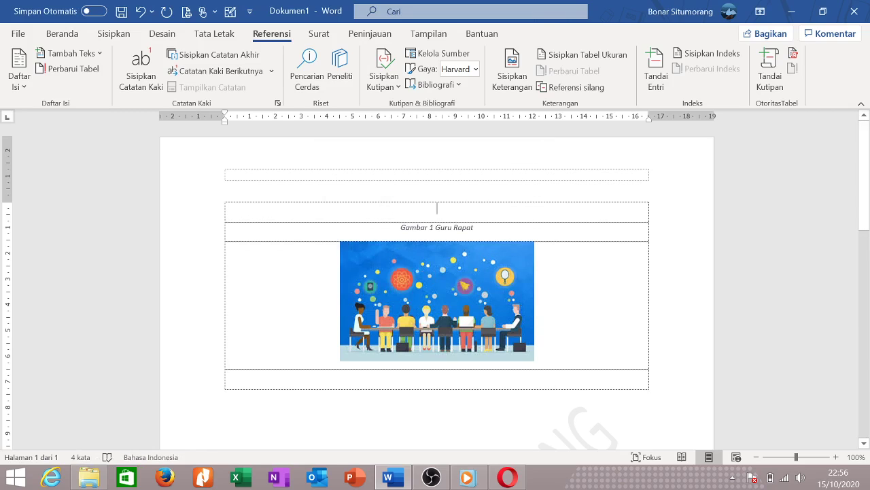
{"action": "left_click", "coordinate": [532, 356]}
{"action": "left_click", "coordinate": [552, 357]}
{"action": "key", "text": "Return"}
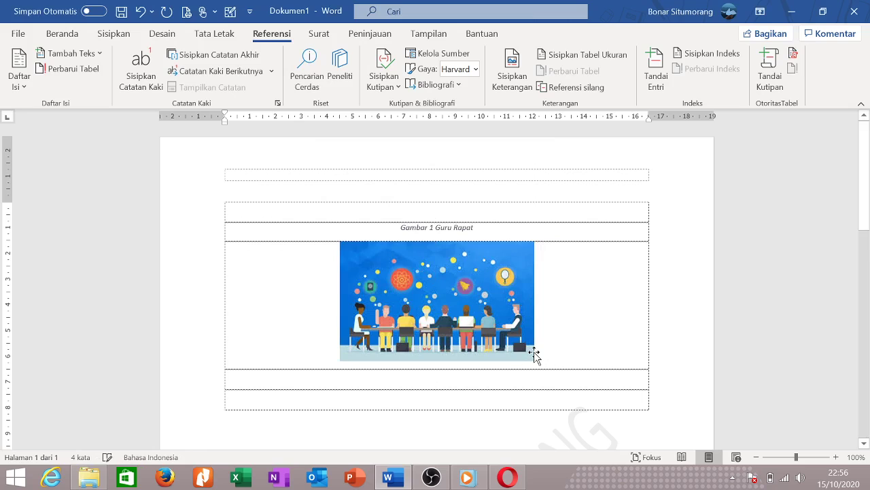
Insert picture '1' and shrink it to 5,7 × 8,83 cm.
{"action": "left_click", "coordinate": [512, 75]}
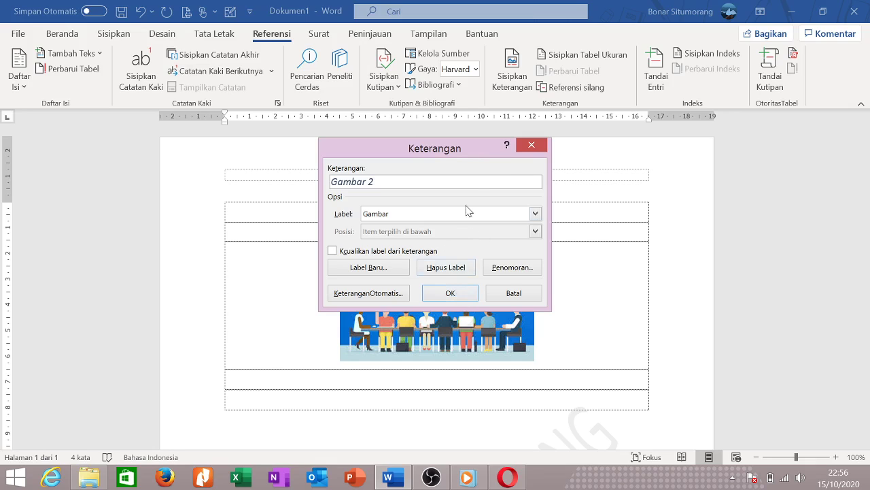
{"action": "left_click", "coordinate": [541, 144]}
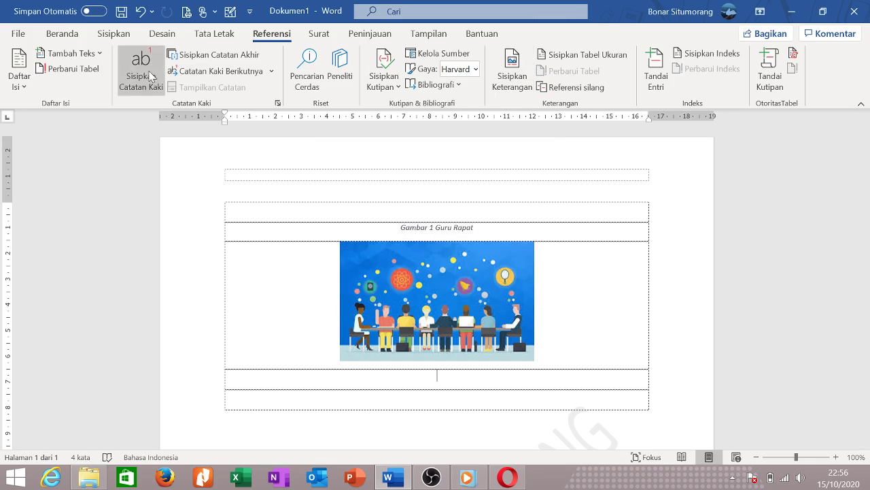
{"action": "left_click", "coordinate": [105, 34]}
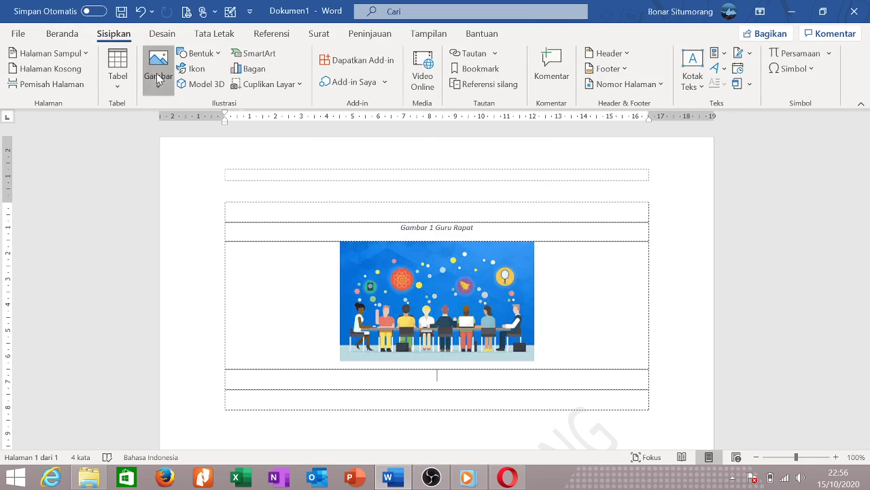
{"action": "left_click", "coordinate": [157, 79]}
{"action": "left_click", "coordinate": [182, 135]}
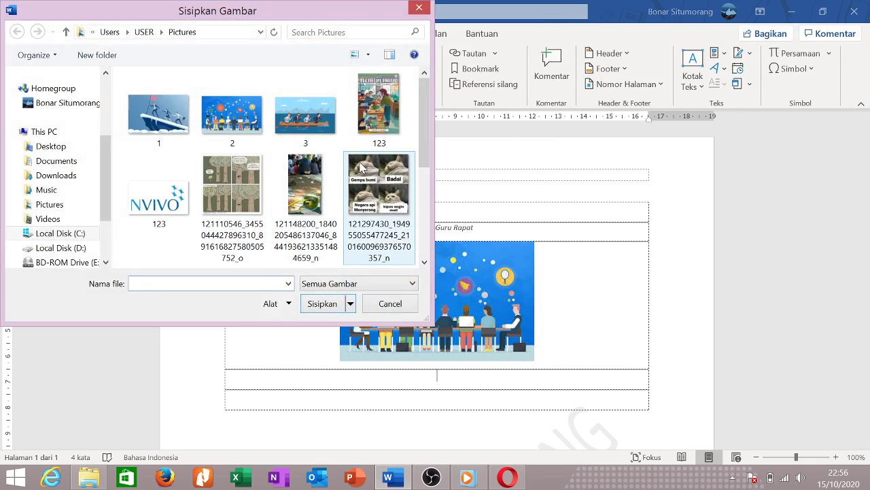
{"action": "left_click", "coordinate": [166, 123]}
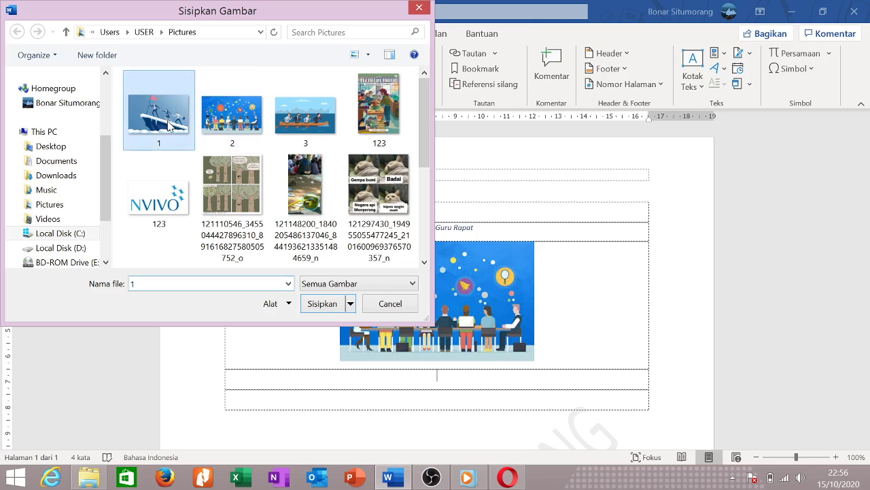
{"action": "left_click", "coordinate": [343, 311]}
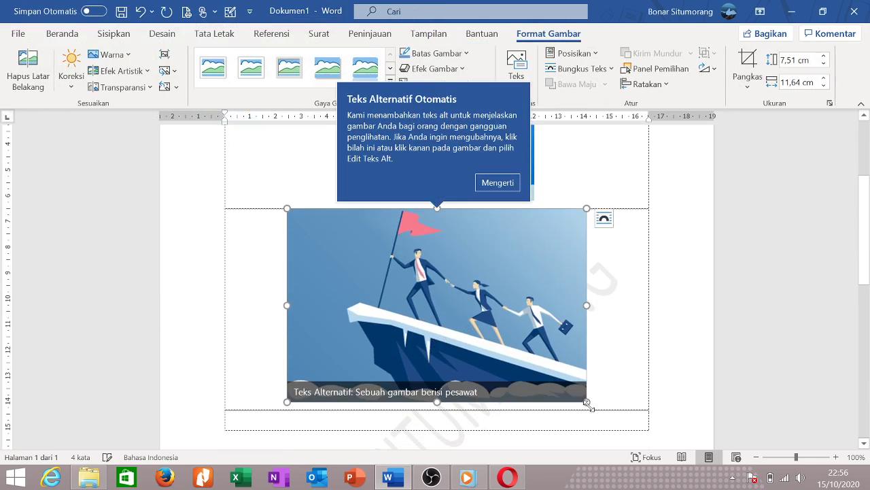
{"action": "left_click_drag", "start_coordinate": [588, 403], "coordinate": [515, 354]}
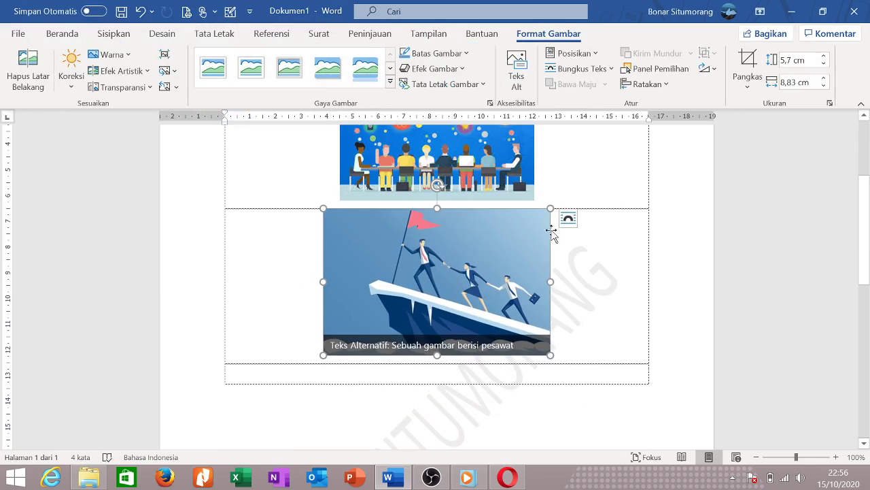
Add an empty row between the two pictures.
{"action": "left_click", "coordinate": [549, 201]}
{"action": "key", "text": "Return"}
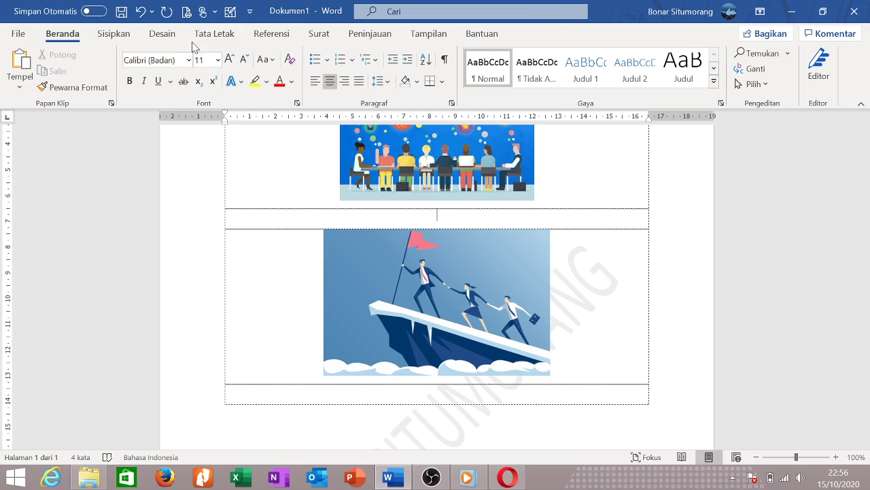
{"action": "left_click", "coordinate": [270, 34]}
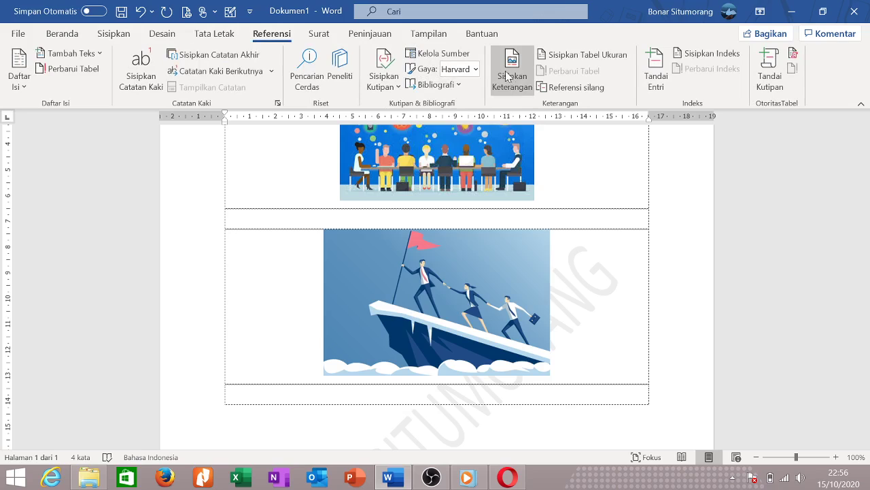
Insert the caption 'Gambar 2 Seorang Pemimpin' above the flag picture and centre it.
{"action": "left_click", "coordinate": [511, 75]}
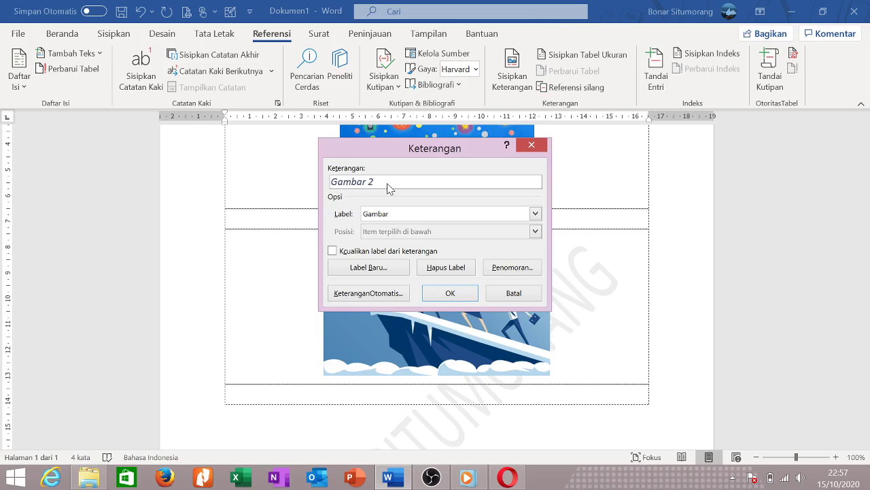
{"action": "type", "text": "G"}
{"action": "type", "text": "eorang Pemimpin"}
{"action": "key", "text": "Return"}
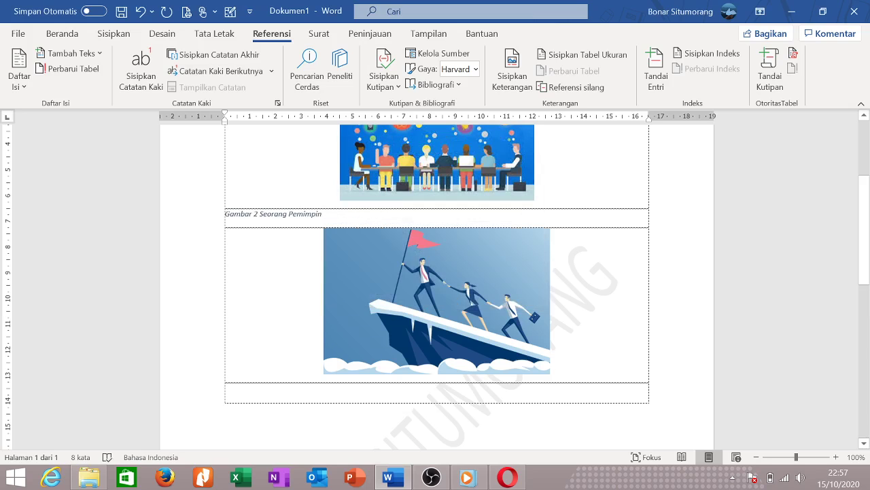
{"action": "left_click", "coordinate": [200, 213]}
{"action": "key", "text": "ctrl+e"}
{"action": "scroll", "coordinate": [536, 296], "scroll_direction": "up", "scroll_amount": 2}
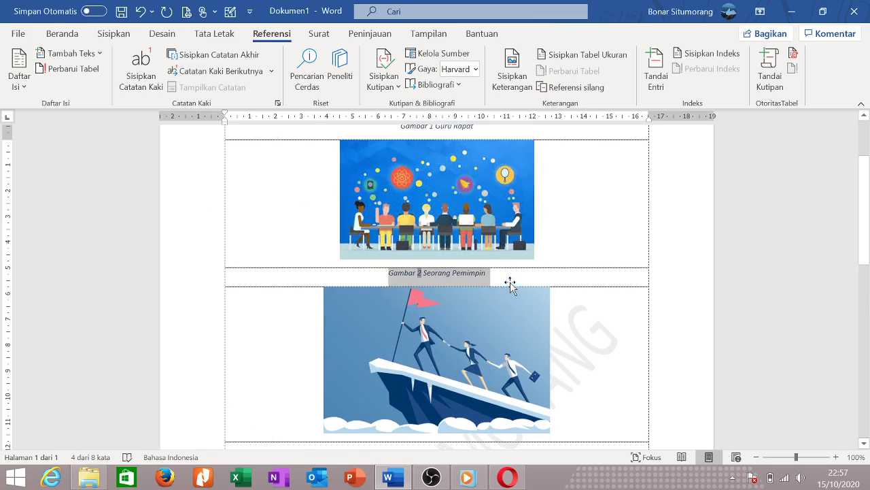
{"action": "left_click", "coordinate": [567, 383]}
{"action": "key", "text": "ctrl+Home"}
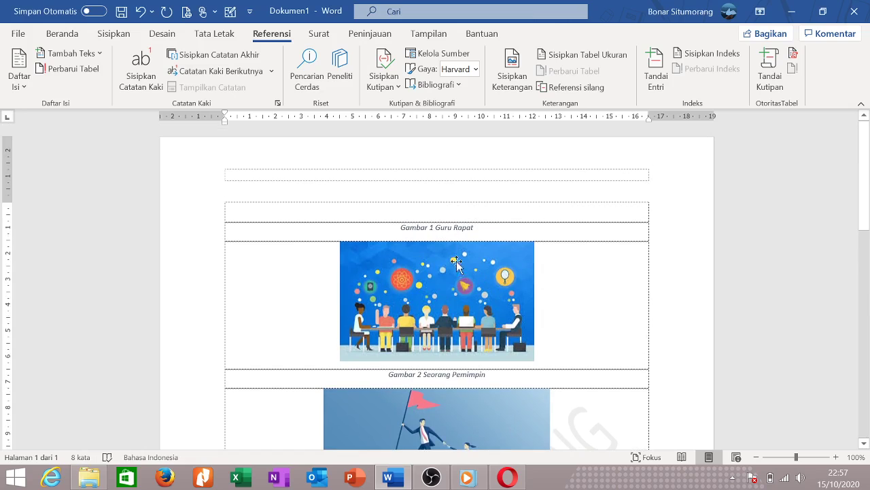
Add empty rows above the first caption and type the heading 'Daftar Gambar'.
{"action": "key", "text": "Return"}
{"action": "key", "text": "Return"}
{"action": "key", "text": "Return"}
{"action": "key", "text": "Return"}
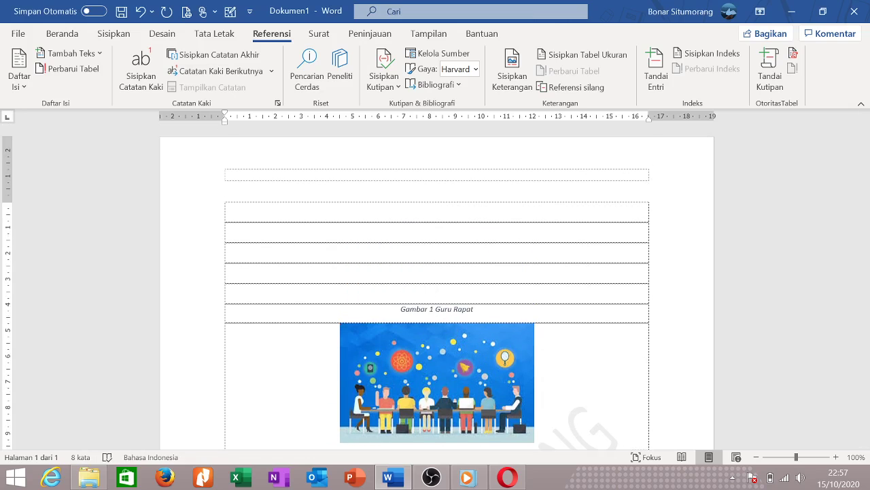
{"action": "scroll", "coordinate": [438, 286], "scroll_direction": "down", "scroll_amount": 6}
{"action": "left_click", "coordinate": [437, 231]}
{"action": "scroll", "coordinate": [438, 286], "scroll_direction": "up", "scroll_amount": 6}
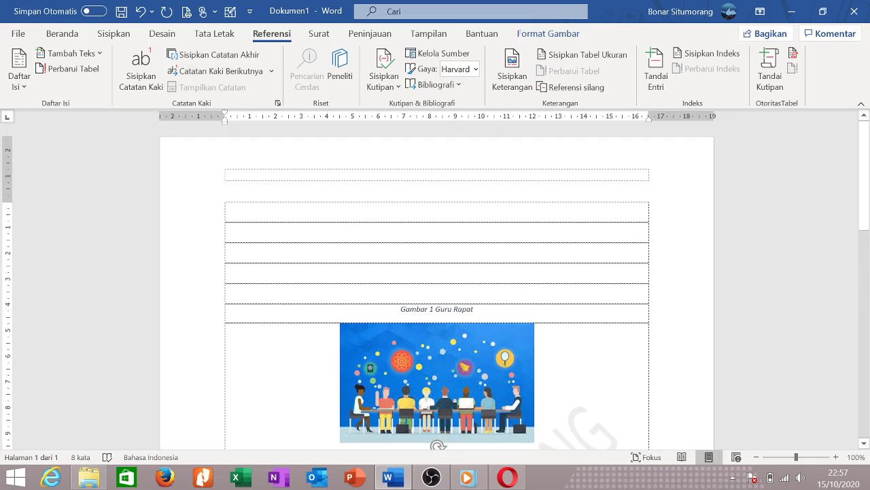
{"action": "left_click", "coordinate": [438, 229]}
{"action": "type", "text": "Daftar"}
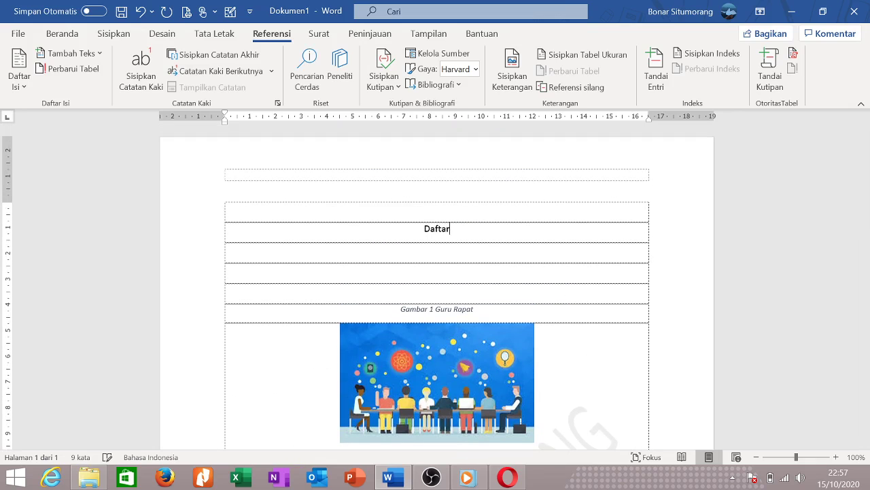
{"action": "type", "text": " Gambar"}
{"action": "key", "text": "Return"}
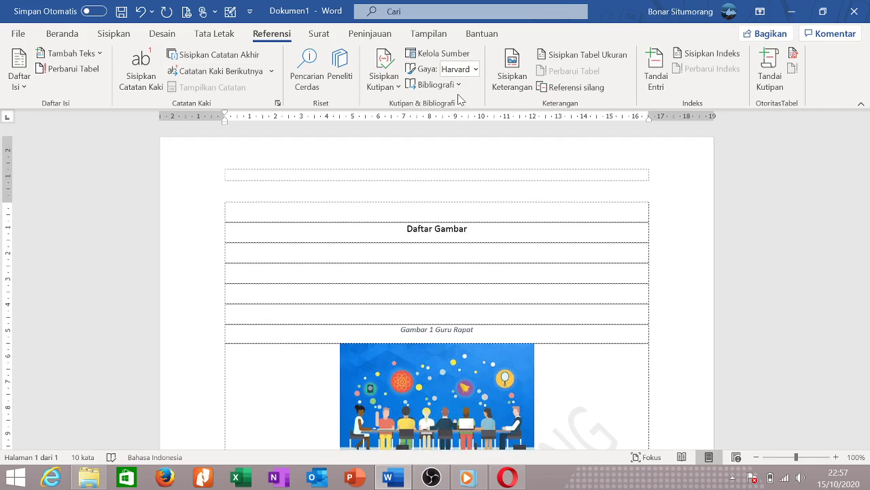
Insert a table of figures listing Gambar 1 Guru Rapat and Gambar 2 Seorang Pemimpin.
{"action": "left_click", "coordinate": [576, 57]}
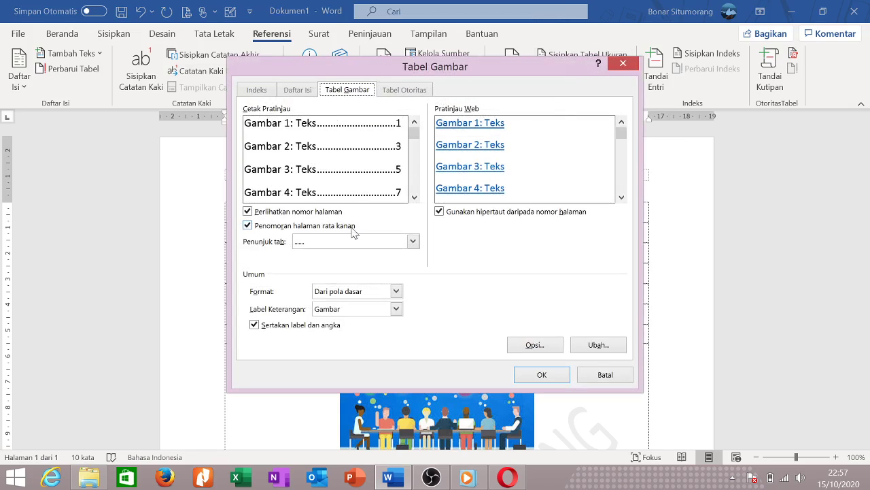
{"action": "left_click", "coordinate": [638, 63]}
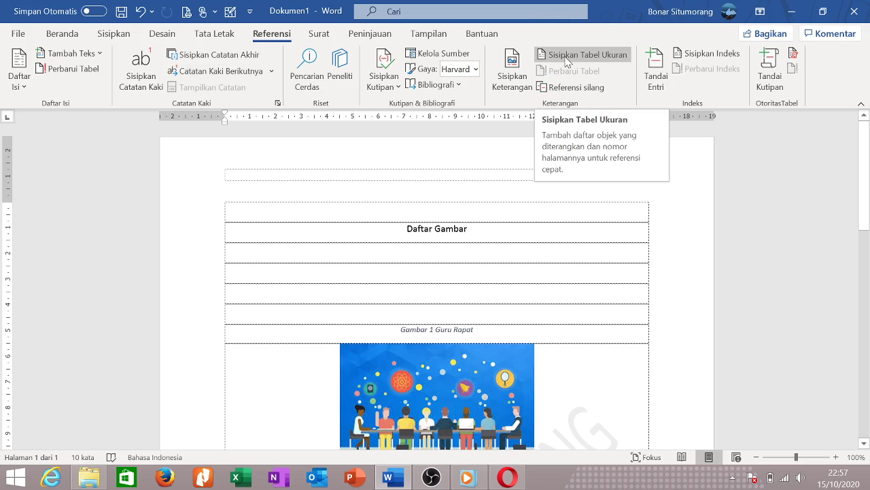
{"action": "left_click", "coordinate": [569, 57]}
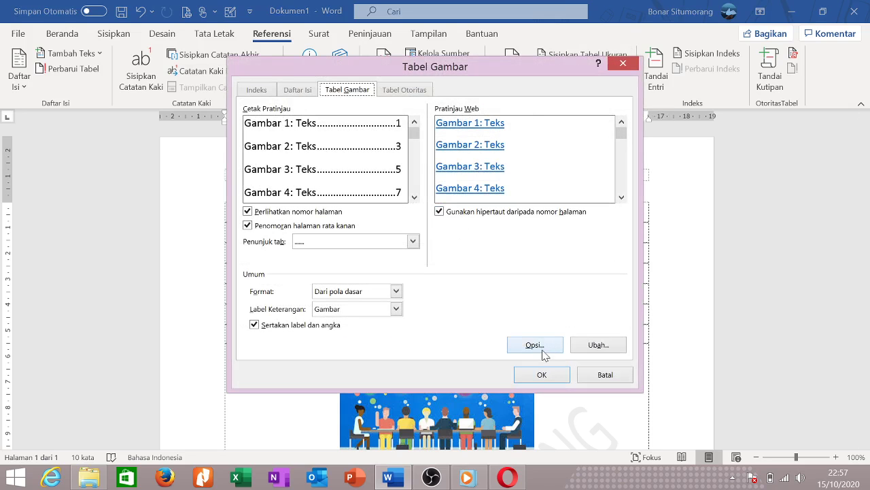
{"action": "left_click", "coordinate": [543, 375]}
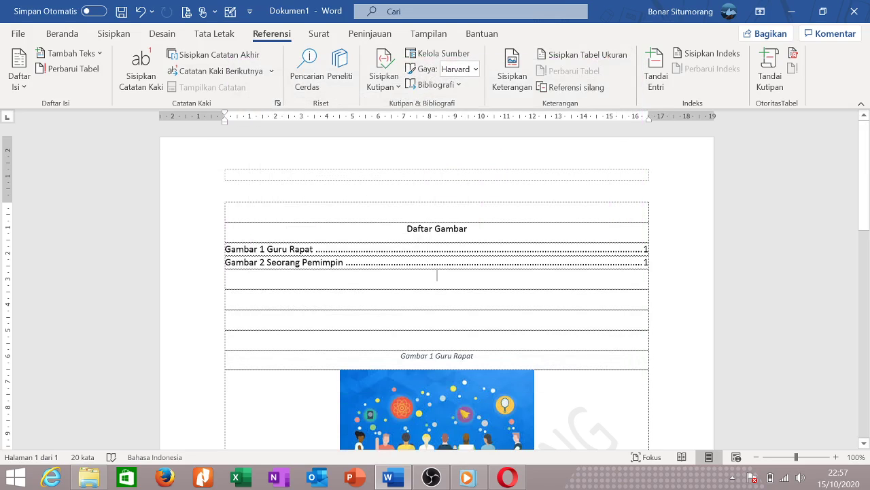
Add empty paragraphs below the figure list to push the pictures further down.
{"action": "left_click", "coordinate": [439, 278]}
{"action": "scroll", "coordinate": [439, 278], "scroll_direction": "down", "scroll_amount": 10}
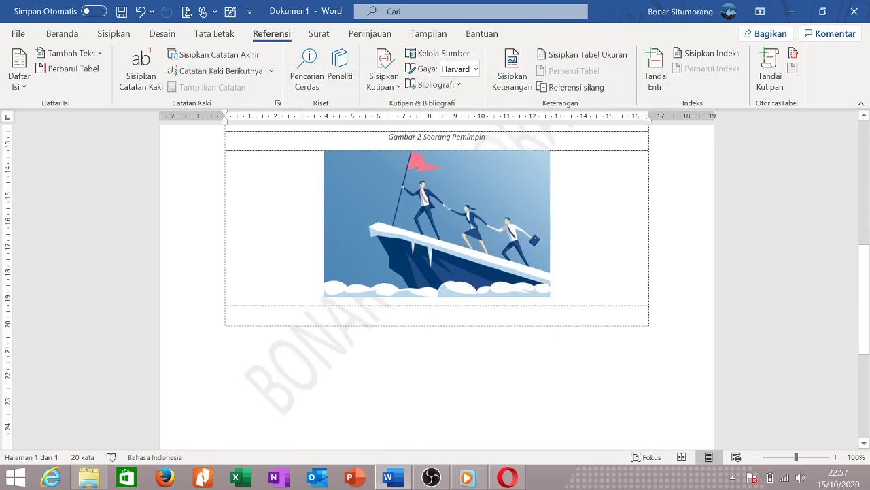
{"action": "scroll", "coordinate": [439, 278], "scroll_direction": "up", "scroll_amount": 6}
{"action": "key", "text": "Return"}
{"action": "key", "text": "Return"}
{"action": "key", "text": "Return"}
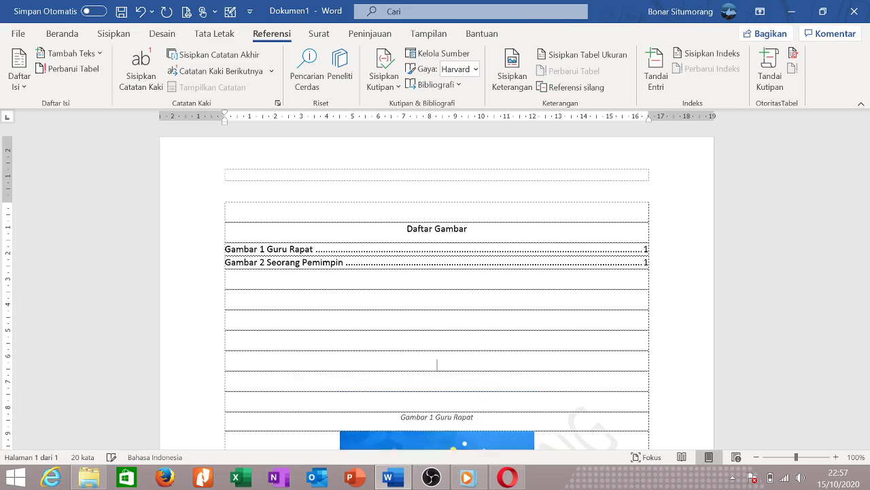
{"action": "key", "text": "Return"}
{"action": "key", "text": "Return"}
{"action": "key", "text": "Return"}
{"action": "key", "text": "Return"}
{"action": "key", "text": "Return"}
{"action": "key", "text": "Return"}
{"action": "key", "text": "Return"}
{"action": "key", "text": "Return"}
{"action": "key", "text": "Return"}
{"action": "key", "text": "Return"}
{"action": "key", "text": "Return"}
{"action": "key", "text": "Return"}
{"action": "key", "text": "Return"}
{"action": "key", "text": "Return"}
{"action": "key", "text": "Return"}
{"action": "key", "text": "Return"}
{"action": "key", "text": "Return"}
{"action": "key", "text": "Return"}
{"action": "key", "text": "Return"}
{"action": "key", "text": "Return"}
{"action": "scroll", "coordinate": [406, 334], "scroll_direction": "down", "scroll_amount": 5}
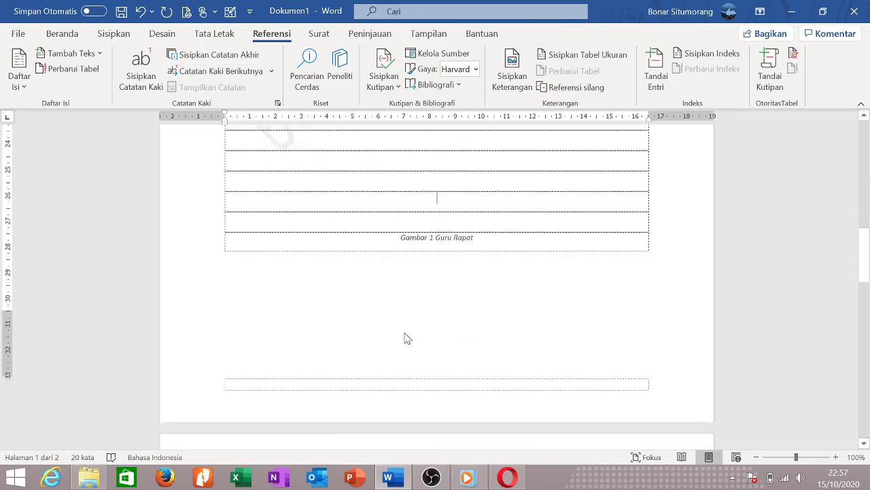
{"action": "scroll", "coordinate": [406, 334], "scroll_direction": "up", "scroll_amount": 3}
{"action": "scroll", "coordinate": [437, 286], "scroll_direction": "up", "scroll_amount": 10}
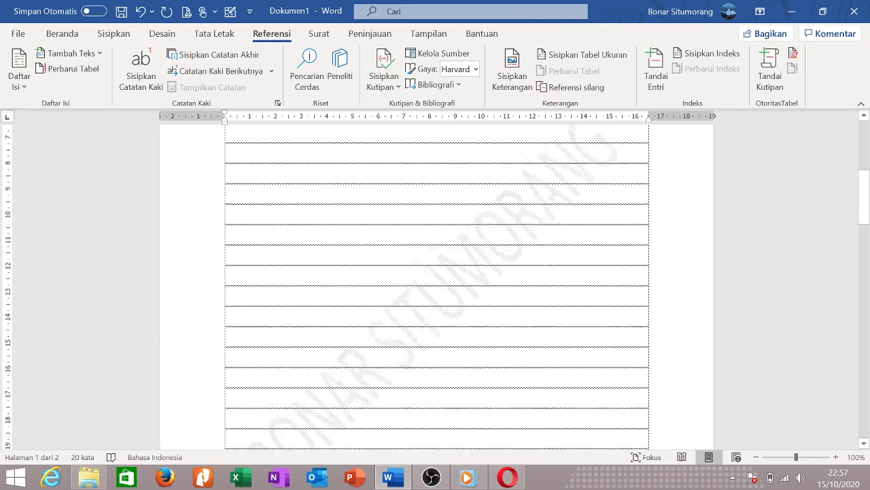
Update the table of figures to refresh its page numbers.
{"action": "right_click", "coordinate": [476, 257]}
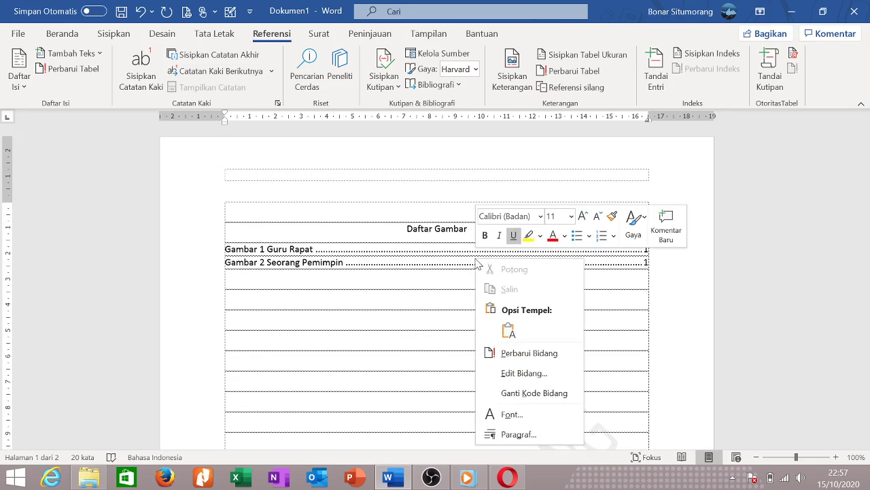
{"action": "left_click", "coordinate": [285, 272]}
{"action": "double_click", "coordinate": [283, 263]}
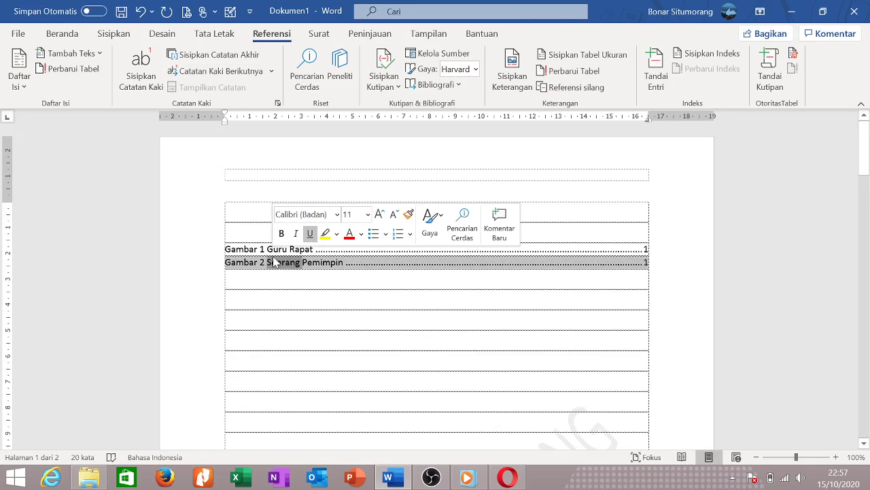
{"action": "left_click", "coordinate": [249, 249]}
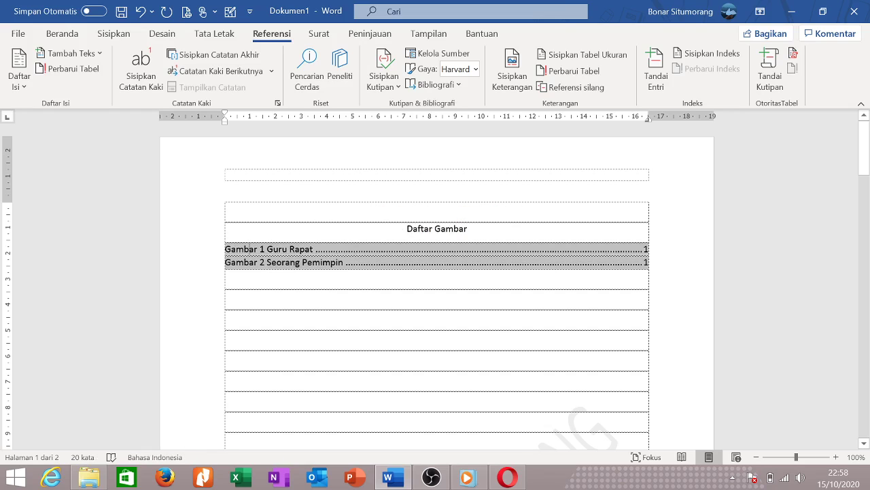
{"action": "left_click", "coordinate": [580, 76]}
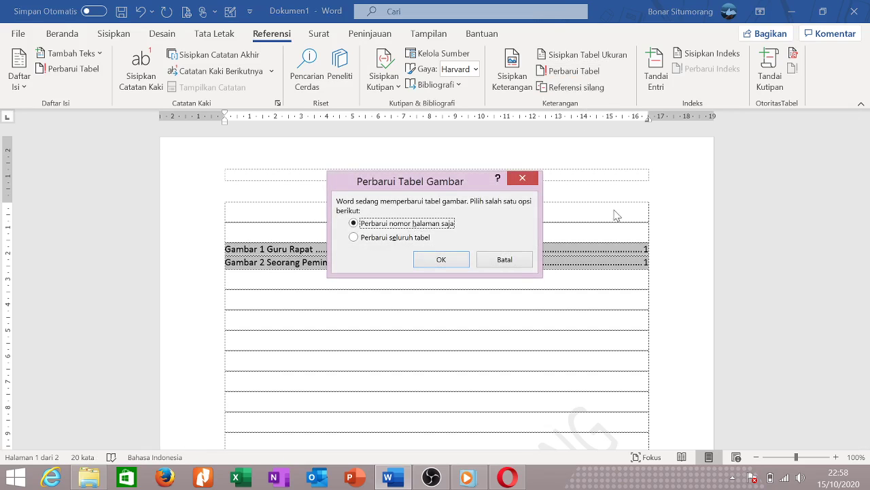
{"action": "left_click", "coordinate": [428, 257]}
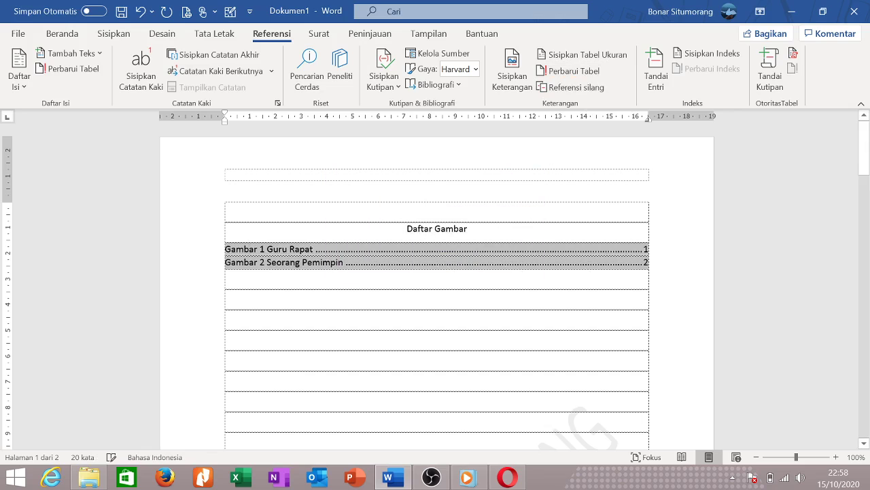
Push the Guru Rapat caption to page 2 and update page numbers only.
{"action": "scroll", "coordinate": [470, 358], "scroll_direction": "down", "scroll_amount": 15}
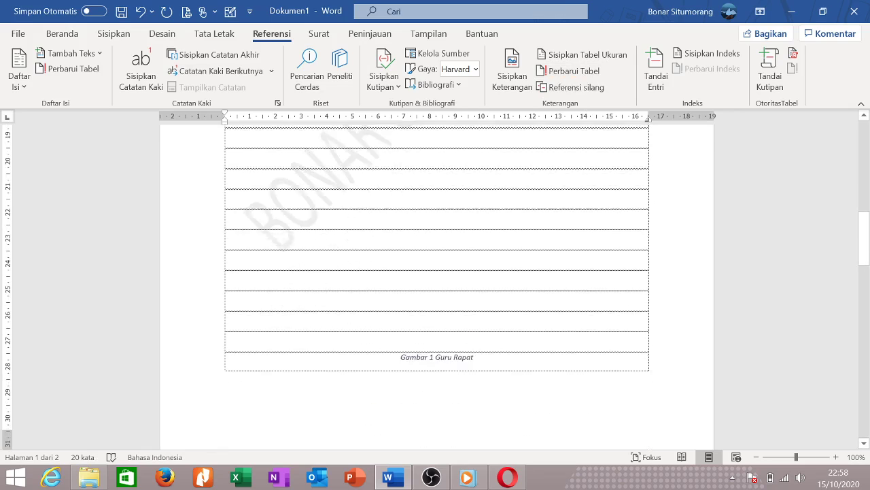
{"action": "left_click", "coordinate": [437, 145]}
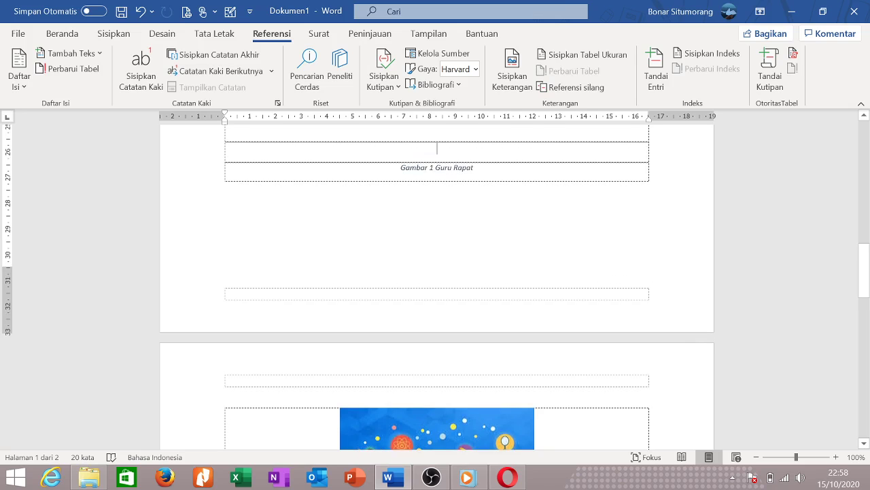
{"action": "key", "text": "Return"}
{"action": "key", "text": "Return"}
{"action": "key", "text": "Return"}
{"action": "key", "text": "Return"}
{"action": "key", "text": "Return"}
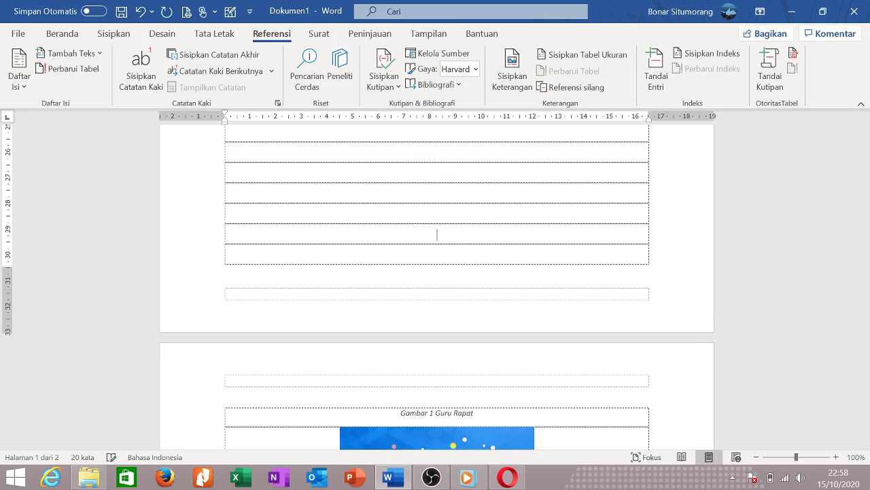
{"action": "scroll", "coordinate": [437, 285], "scroll_direction": "up", "scroll_amount": 5}
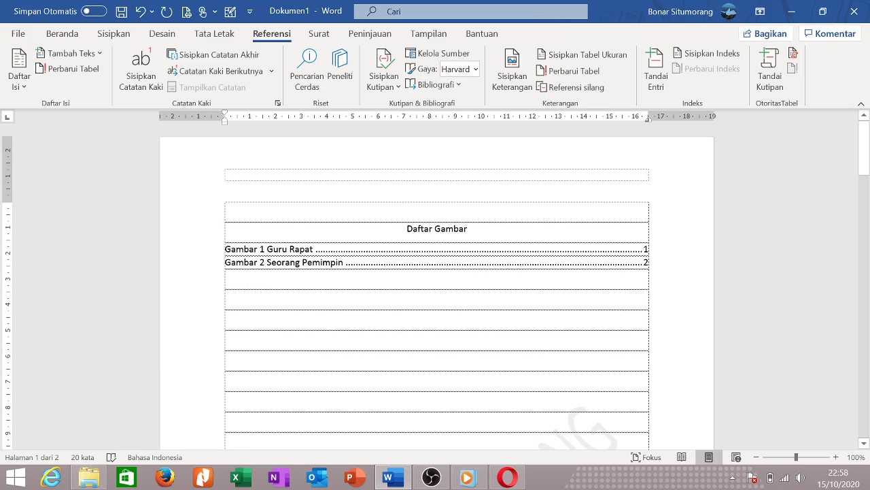
{"action": "left_click", "coordinate": [573, 71]}
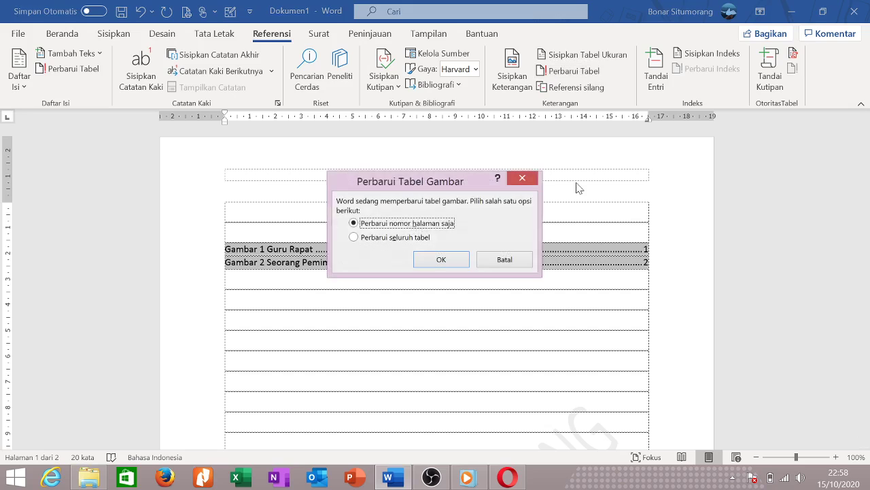
{"action": "left_click", "coordinate": [442, 261]}
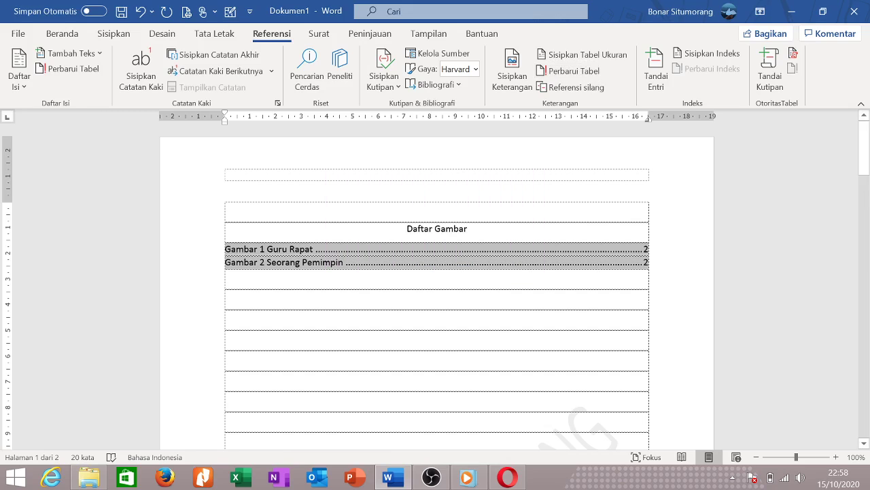
Delete both table of figures entries and the Daftar Gambar heading.
{"action": "scroll", "coordinate": [472, 327], "scroll_direction": "down", "scroll_amount": 15}
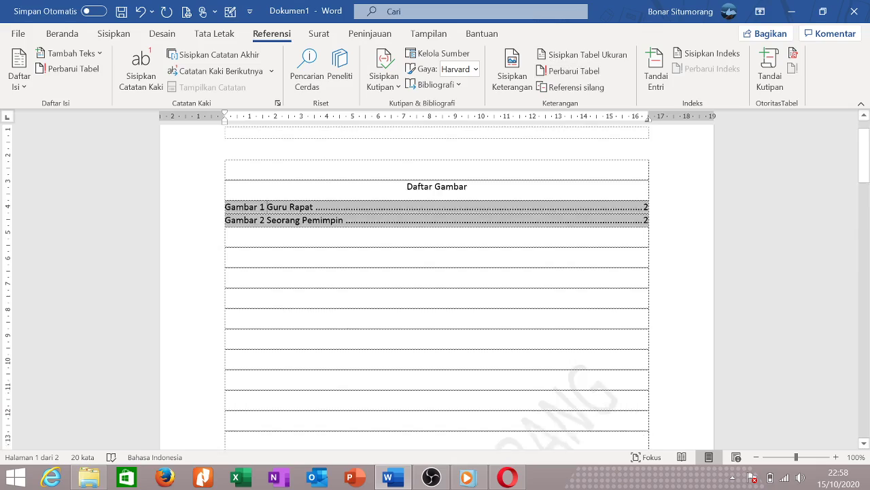
{"action": "scroll", "coordinate": [471, 326], "scroll_direction": "down", "scroll_amount": 5}
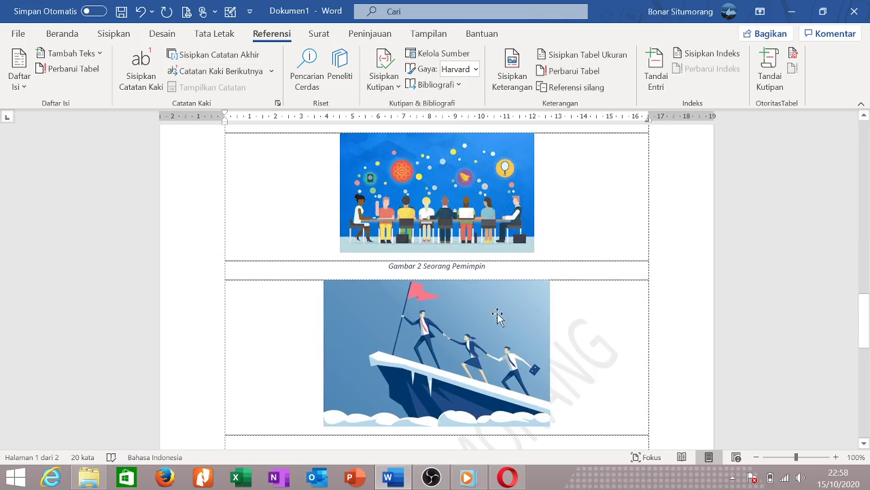
{"action": "triple_click", "coordinate": [437, 266]}
{"action": "scroll", "coordinate": [598, 306], "scroll_direction": "up", "scroll_amount": 15}
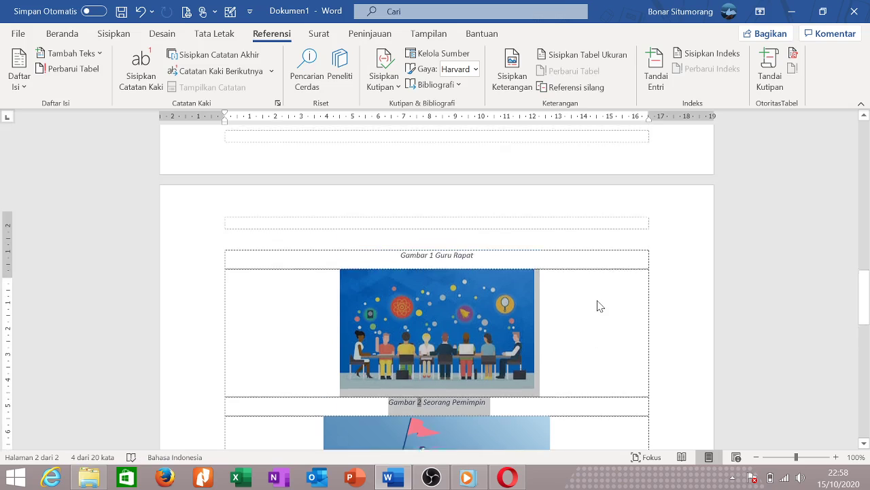
{"action": "scroll", "coordinate": [436, 285], "scroll_direction": "up", "scroll_amount": 5}
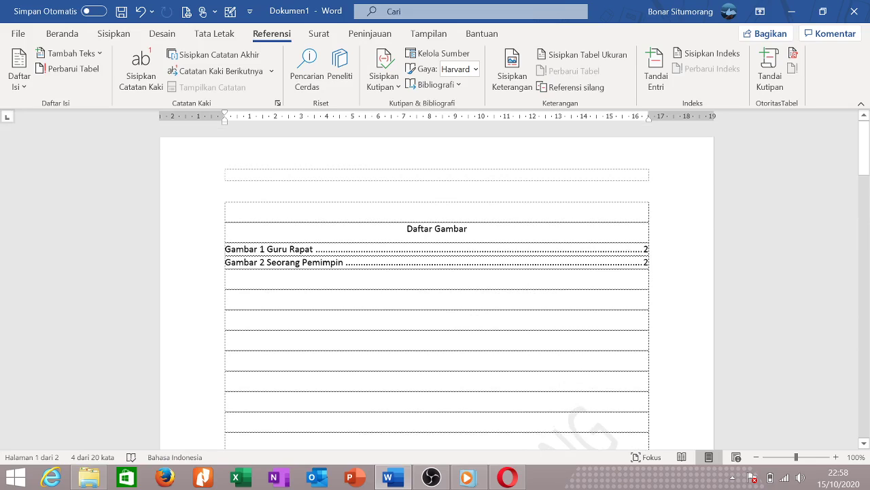
{"action": "left_click_drag", "start_coordinate": [225, 249], "coordinate": [648, 263]}
{"action": "key", "text": "Delete"}
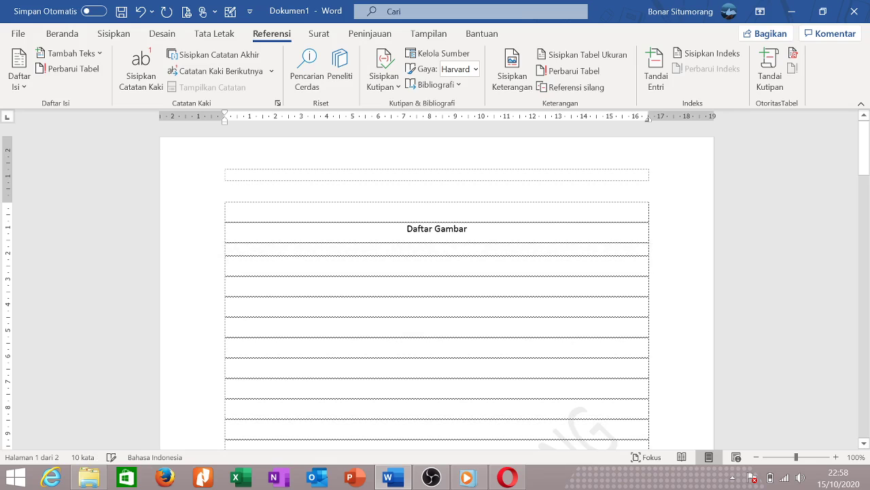
{"action": "left_click_drag", "start_coordinate": [496, 241], "coordinate": [305, 232]}
{"action": "key", "text": "Delete"}
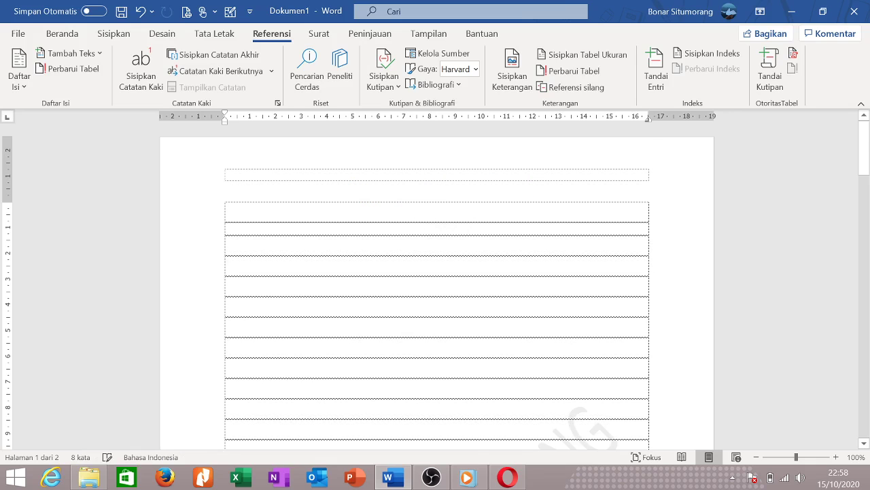
Delete the pictures and the Gambar 1 Guru Rapat and Gambar 2 Seorang Pemimpin captions.
{"action": "scroll", "coordinate": [435, 285], "scroll_direction": "down", "scroll_amount": 10}
{"action": "left_click", "coordinate": [443, 278]}
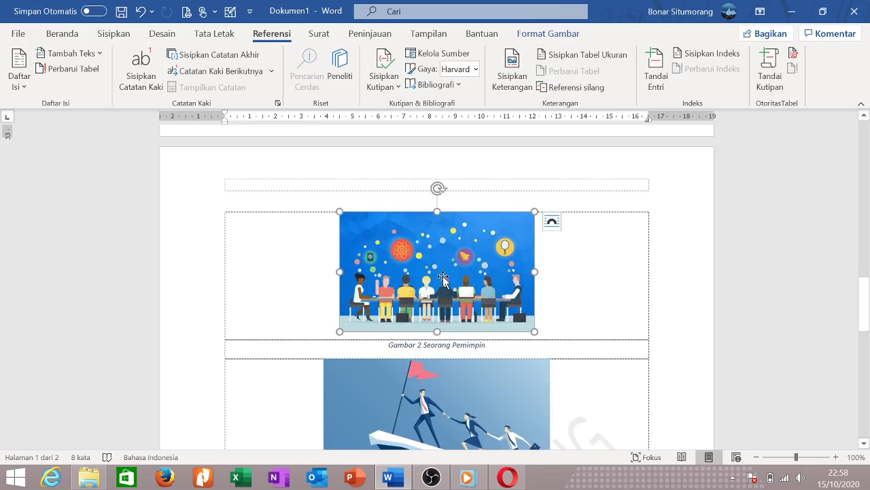
{"action": "key", "text": "Delete"}
{"action": "key", "text": "Delete"}
{"action": "left_click_drag", "start_coordinate": [486, 301], "coordinate": [282, 305]}
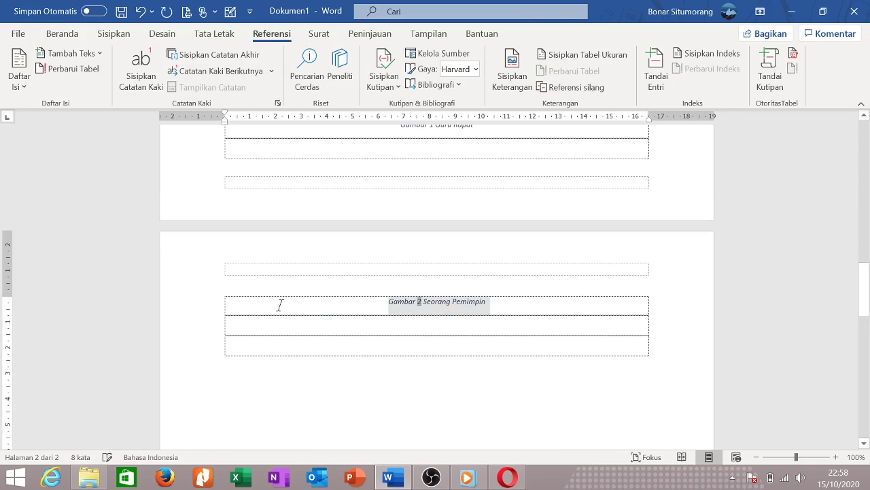
{"action": "key", "text": "Delete"}
{"action": "scroll", "coordinate": [306, 299], "scroll_direction": "up", "scroll_amount": 4}
{"action": "left_click_drag", "start_coordinate": [477, 255], "coordinate": [304, 263]}
{"action": "key", "text": "Delete"}
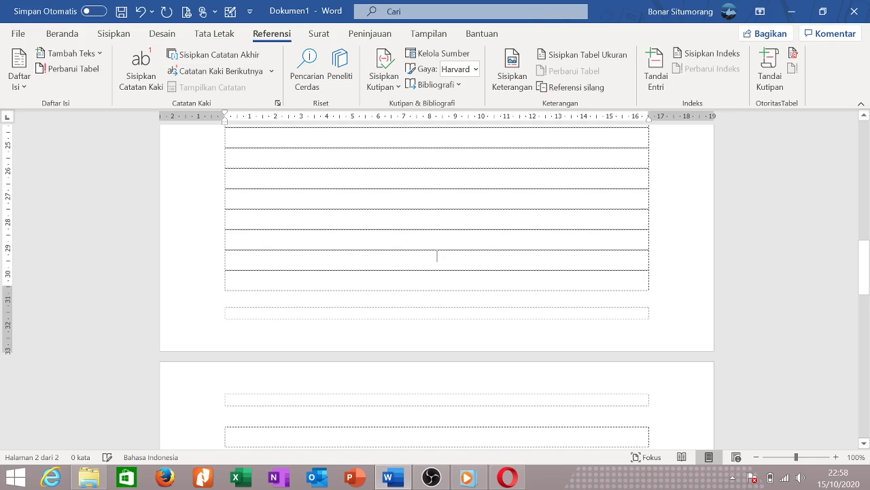
{"action": "scroll", "coordinate": [435, 254], "scroll_direction": "down", "scroll_amount": 5}
{"action": "scroll", "coordinate": [435, 285], "scroll_direction": "up", "scroll_amount": 1}
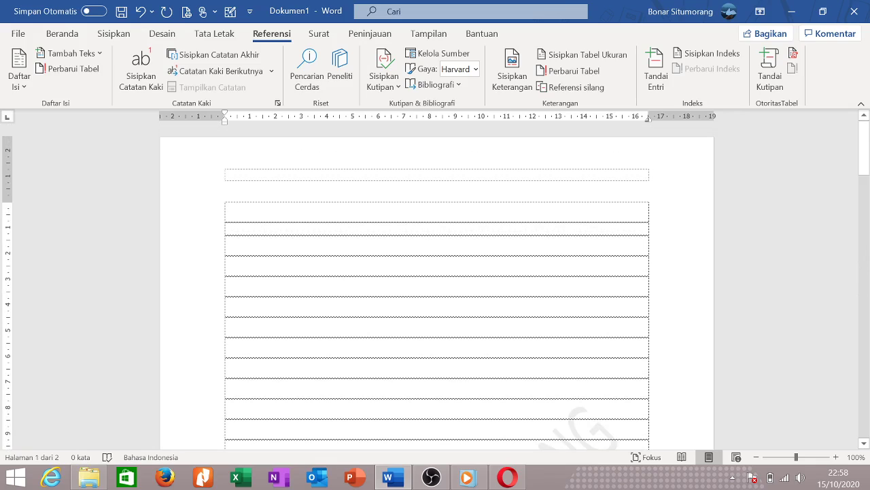
Type the author's name in the first row and add a footnote describing him as a man.
{"action": "left_click", "coordinate": [437, 242]}
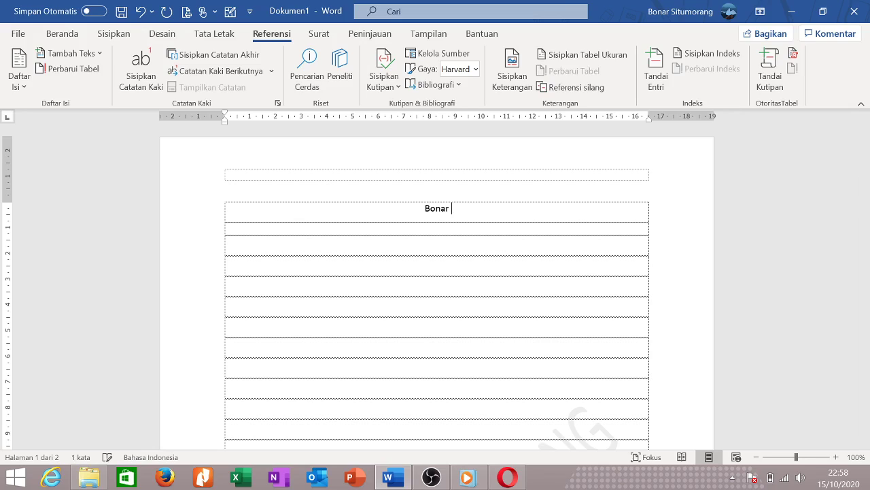
{"action": "left_click", "coordinate": [138, 61]}
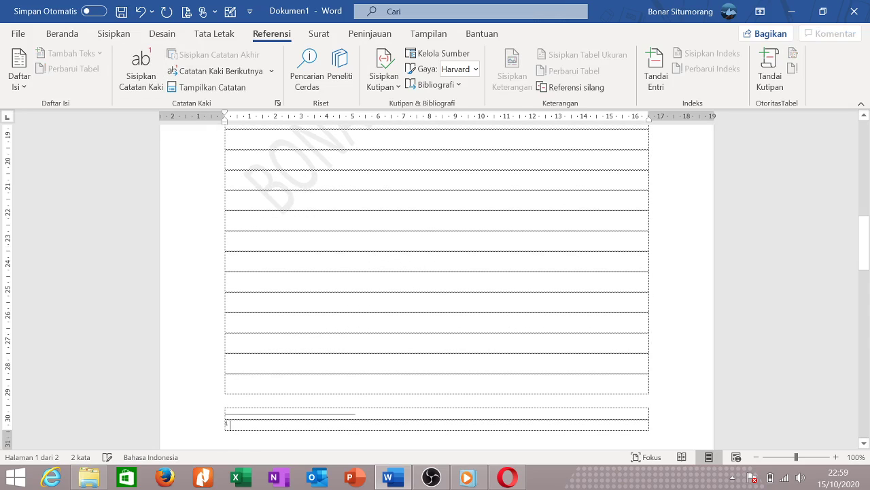
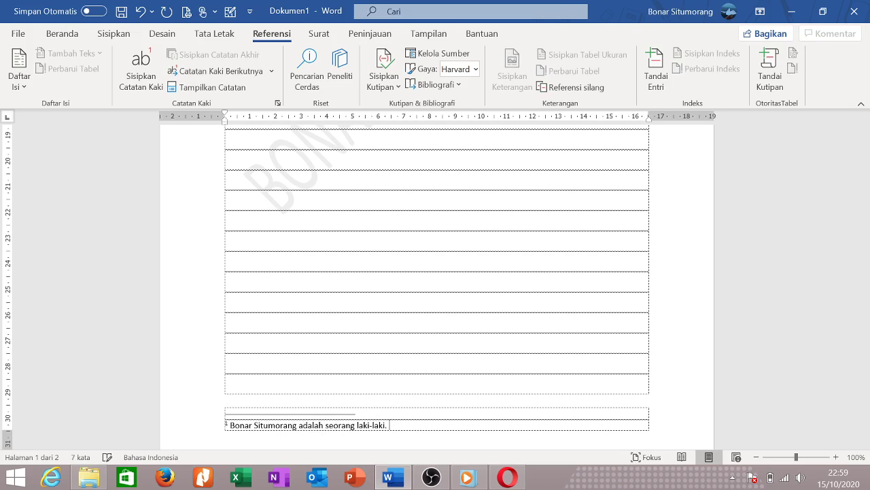
Drag the name heading into the table's second row.
{"action": "scroll", "coordinate": [436, 286], "scroll_direction": "up", "scroll_amount": 15}
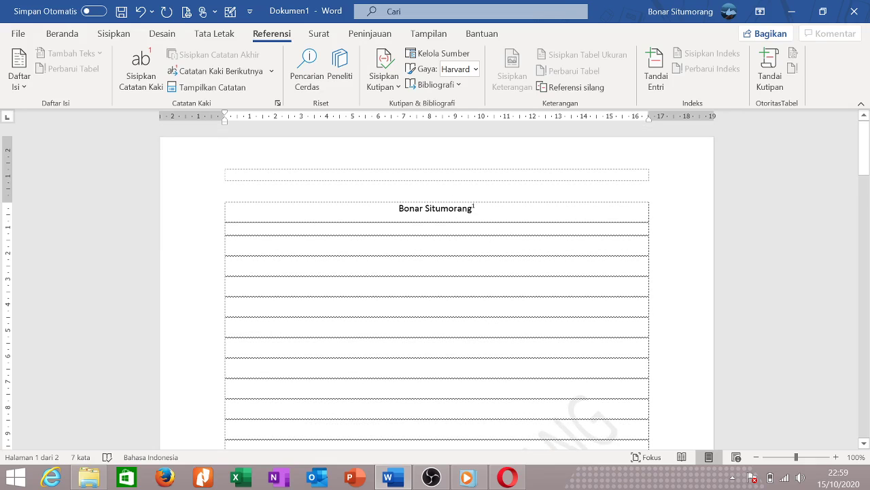
{"action": "left_click", "coordinate": [475, 208]}
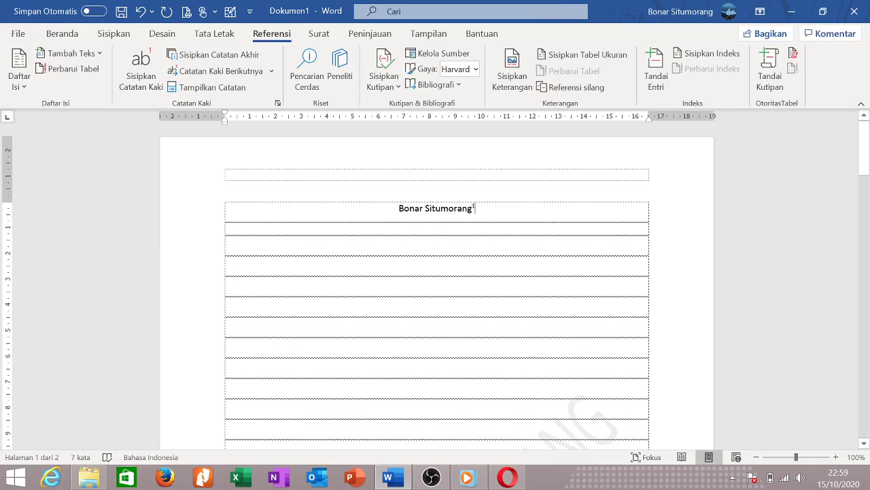
{"action": "left_click_drag", "start_coordinate": [435, 208], "coordinate": [441, 251]}
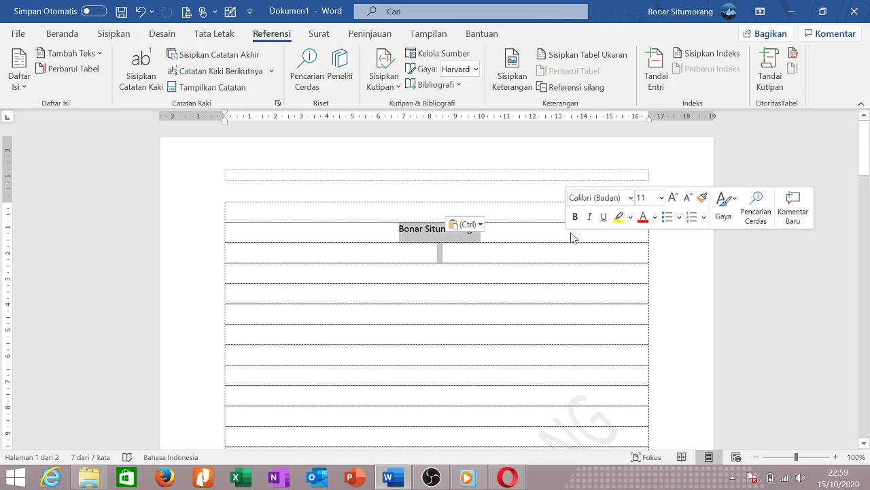
Delete the name heading with its footnote and start a new envelope from Mailings.
{"action": "key", "text": "Delete"}
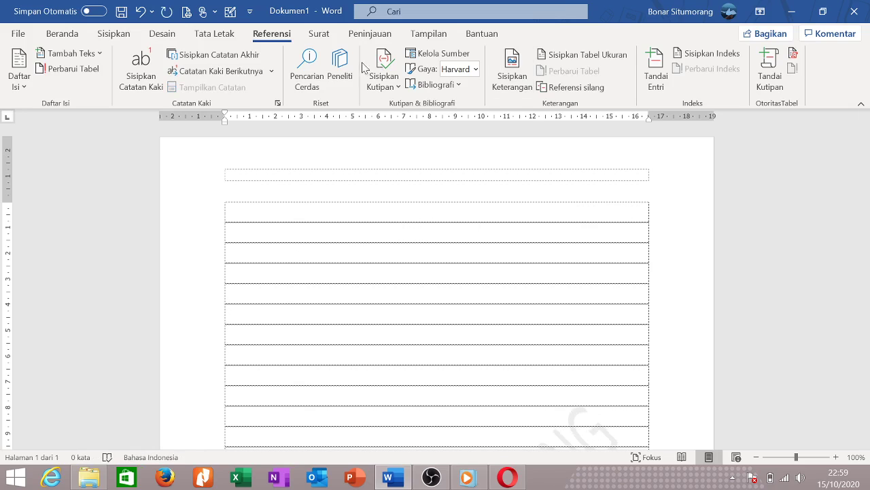
{"action": "left_click", "coordinate": [319, 34]}
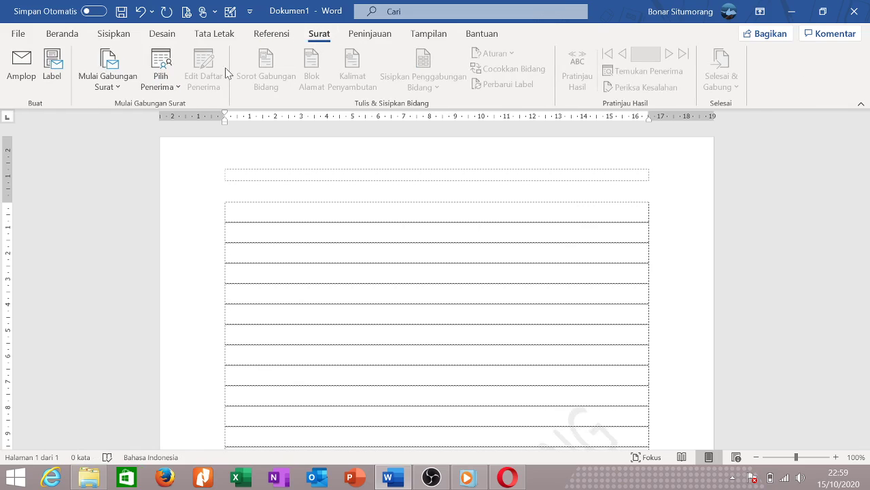
{"action": "left_click", "coordinate": [22, 68]}
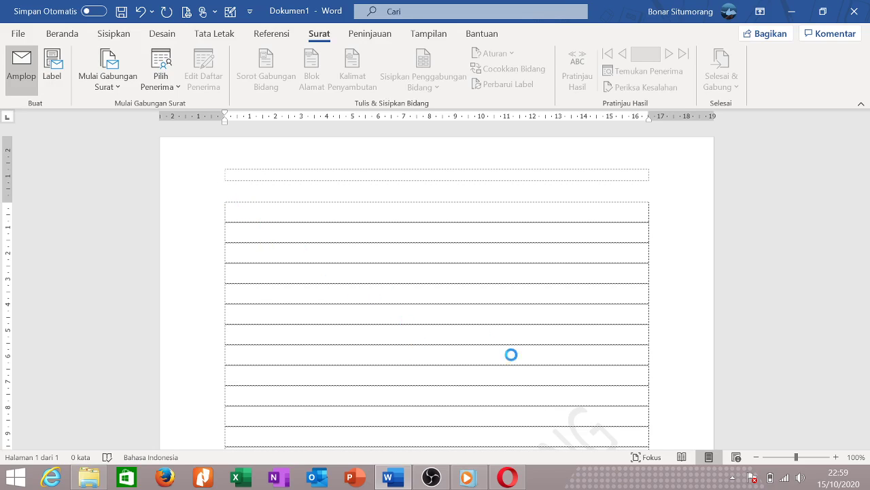
Type an e-mail address into the envelope dialog, then close it unused.
{"action": "left_click", "coordinate": [521, 482]}
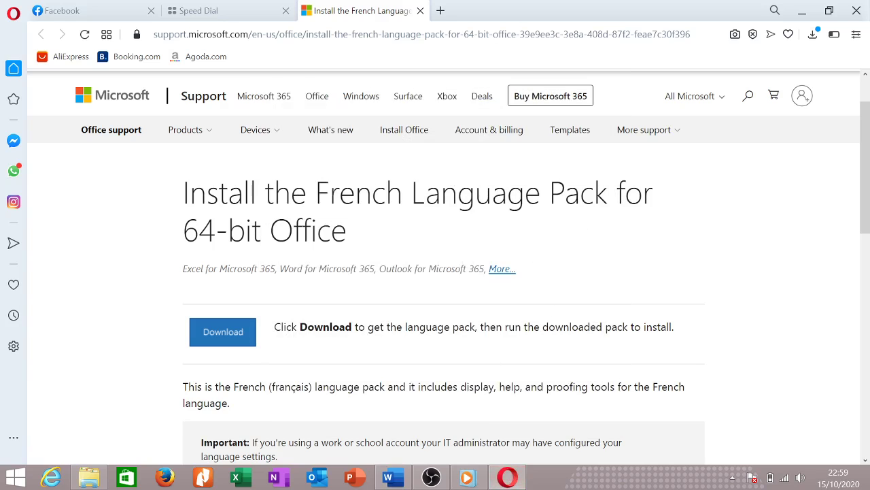
{"action": "left_click", "coordinate": [388, 478]}
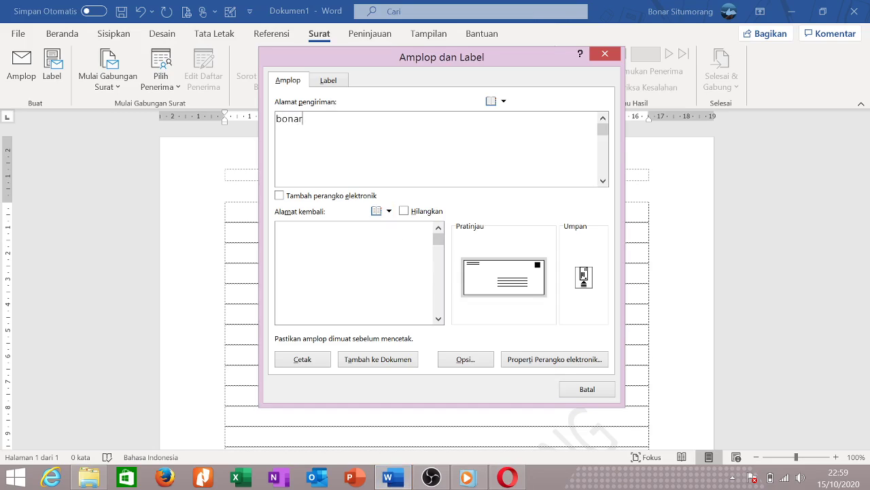
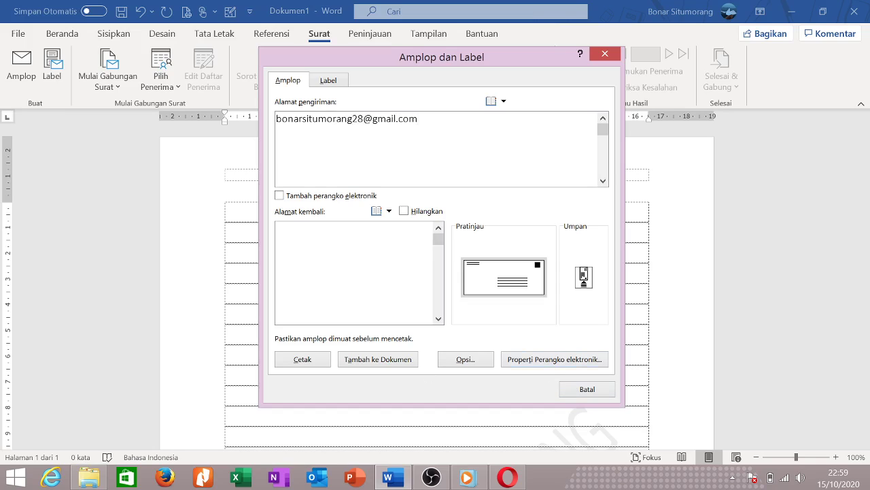
{"action": "left_click", "coordinate": [314, 225]}
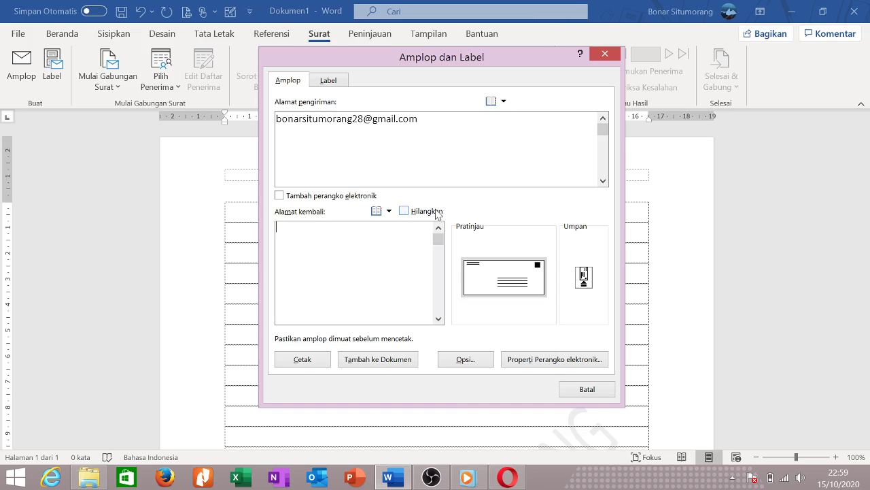
{"action": "left_click", "coordinate": [606, 54]}
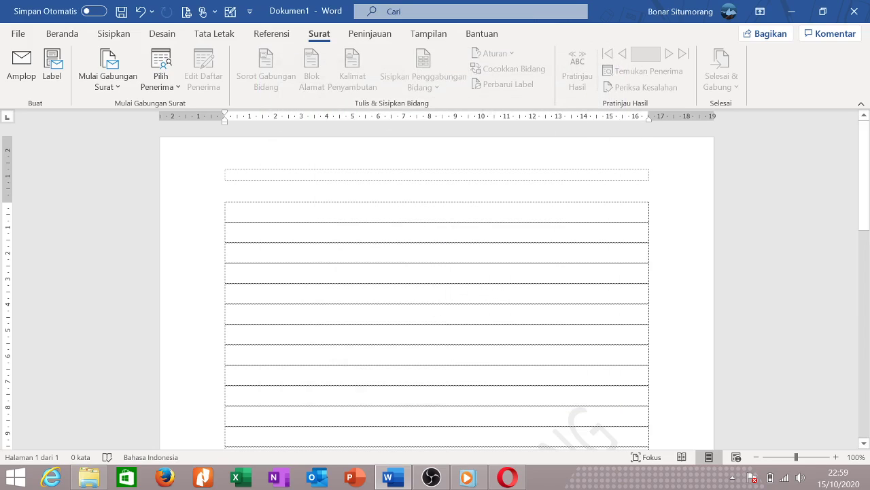
On the Peninjauan tab, try the Lindungi options and run the Editor check.
{"action": "left_click", "coordinate": [355, 34]}
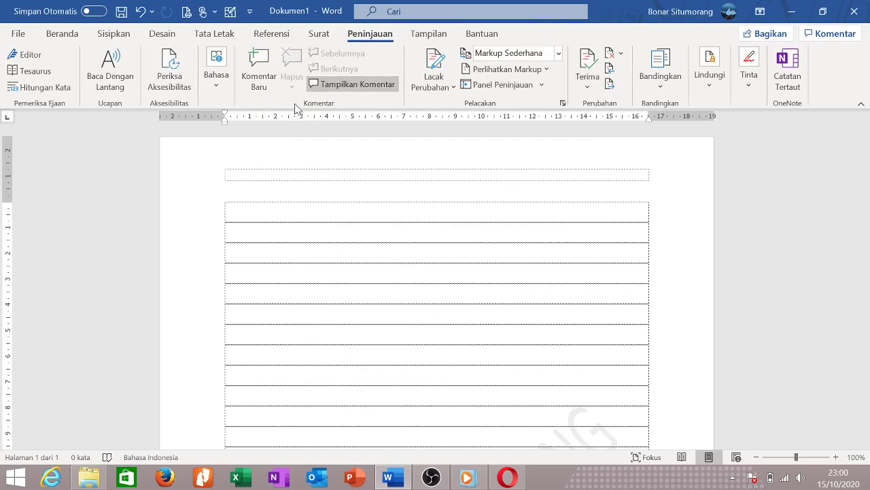
{"action": "left_click", "coordinate": [718, 93]}
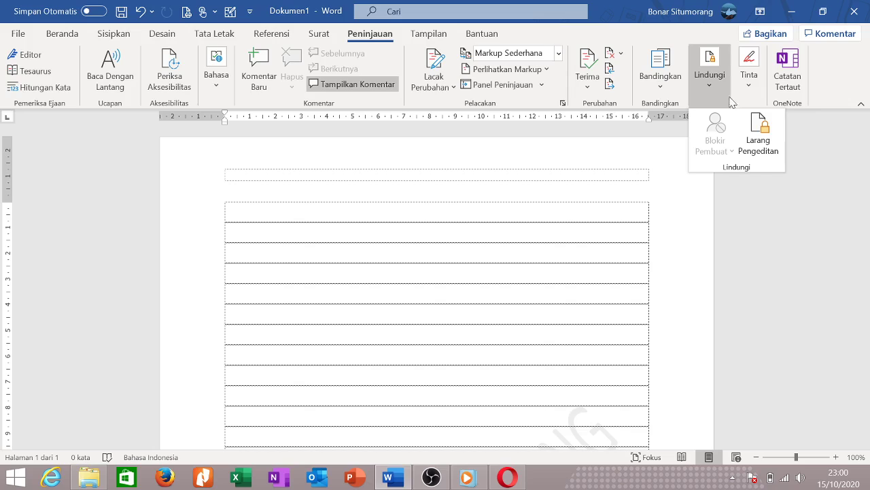
{"action": "left_click", "coordinate": [659, 193]}
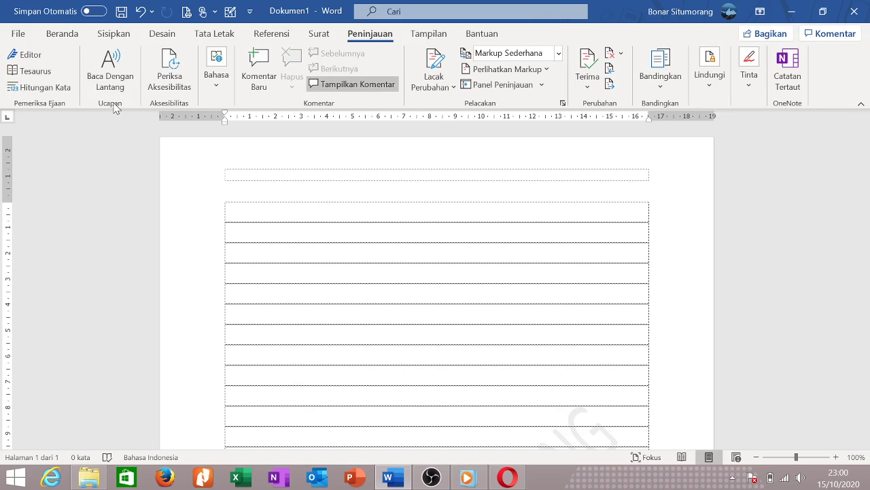
{"action": "left_click", "coordinate": [36, 57]}
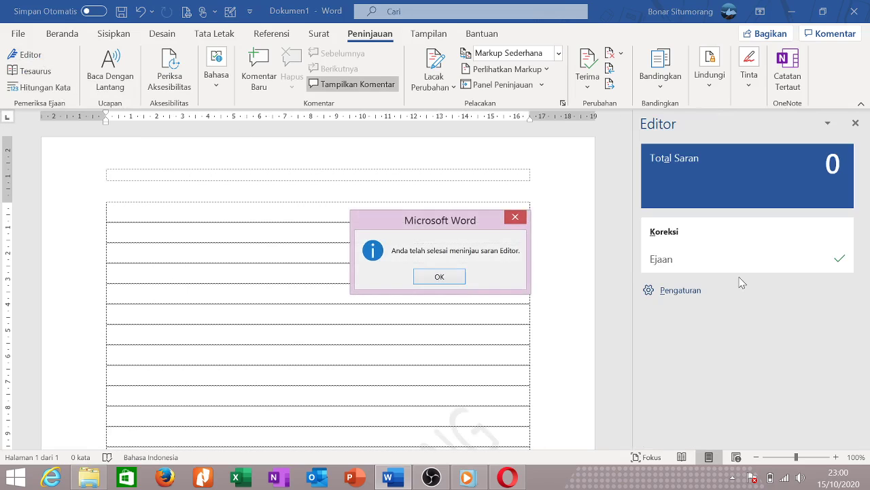
{"action": "left_click", "coordinate": [518, 218]}
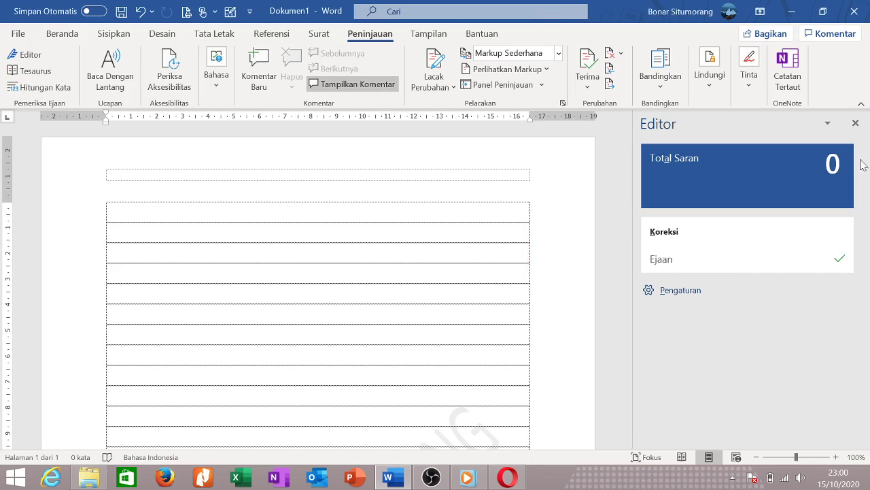
{"action": "left_click", "coordinate": [855, 123]}
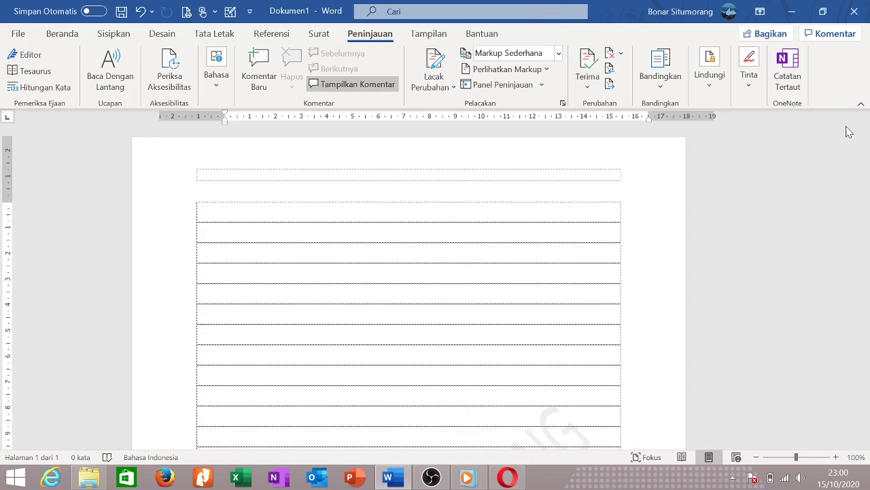
View the Hitungan Kata statistics and toggle Baca Dengan Lantang on and off.
{"action": "left_click", "coordinate": [44, 87]}
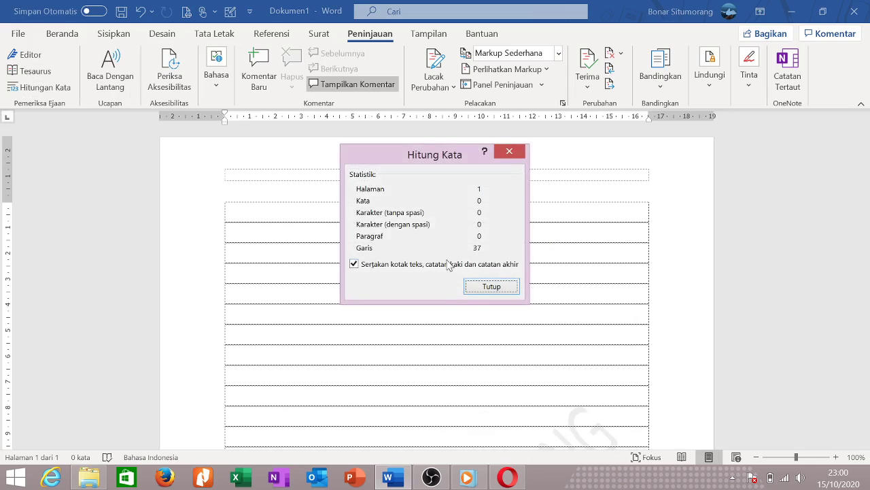
{"action": "left_click", "coordinate": [495, 287]}
{"action": "left_click", "coordinate": [110, 72]}
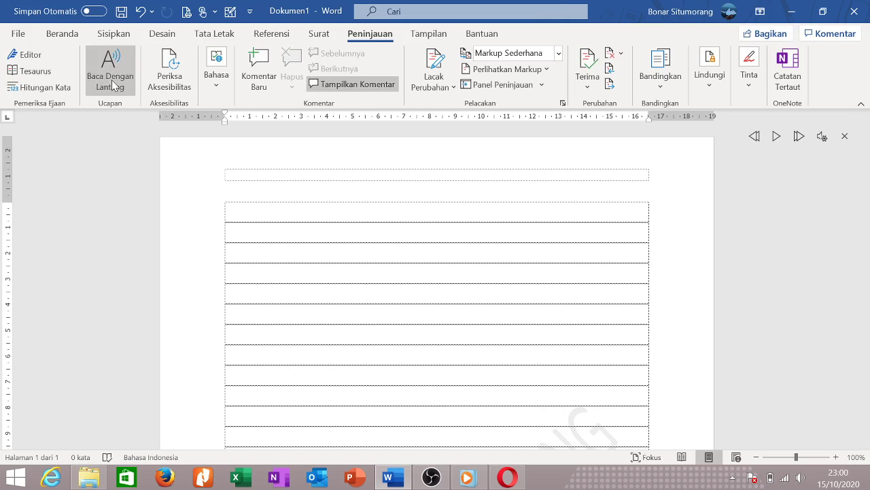
{"action": "left_click", "coordinate": [112, 81]}
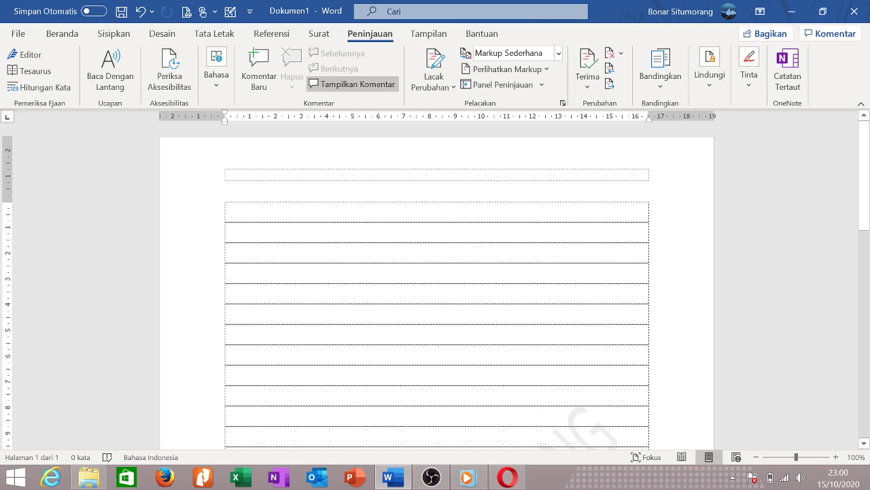
Run Periksa Aksesibilitas, dismiss the Mengerti tip, and close the issue-free Aksesibilitas pane.
{"action": "scroll", "coordinate": [346, 211], "scroll_direction": "down", "scroll_amount": 1}
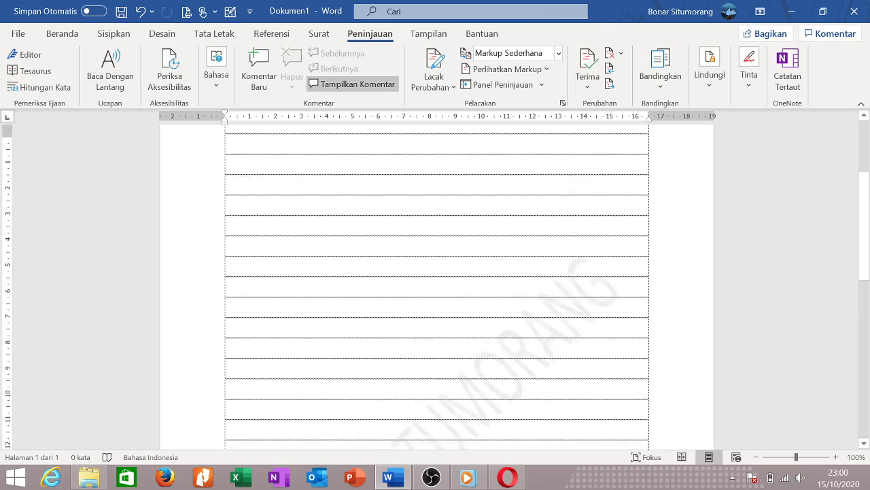
{"action": "scroll", "coordinate": [346, 211], "scroll_direction": "up", "scroll_amount": 1}
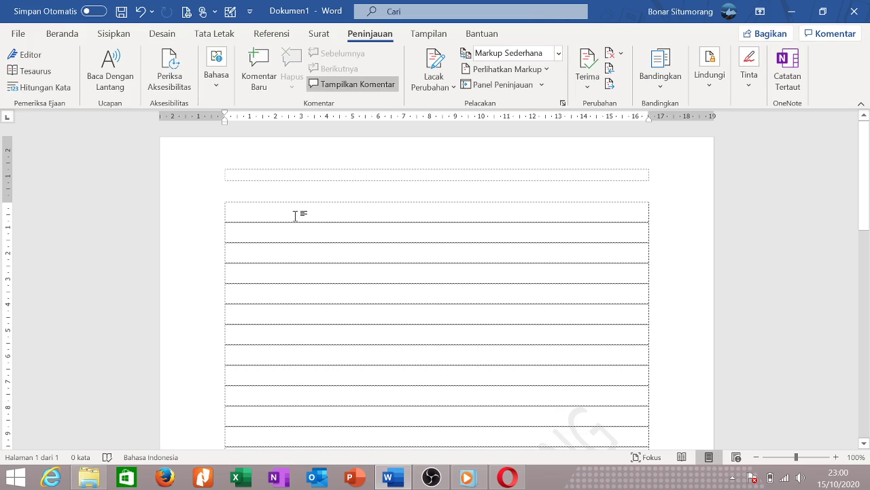
{"action": "left_click", "coordinate": [170, 70]}
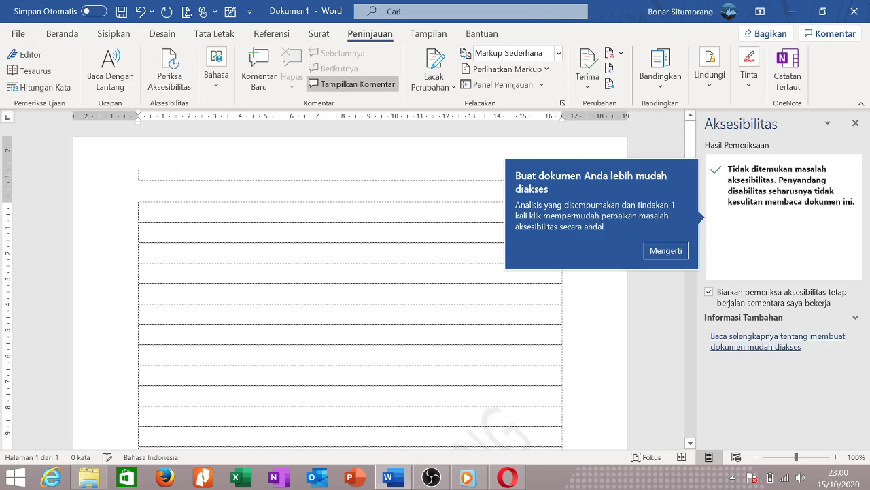
{"action": "left_click", "coordinate": [663, 251]}
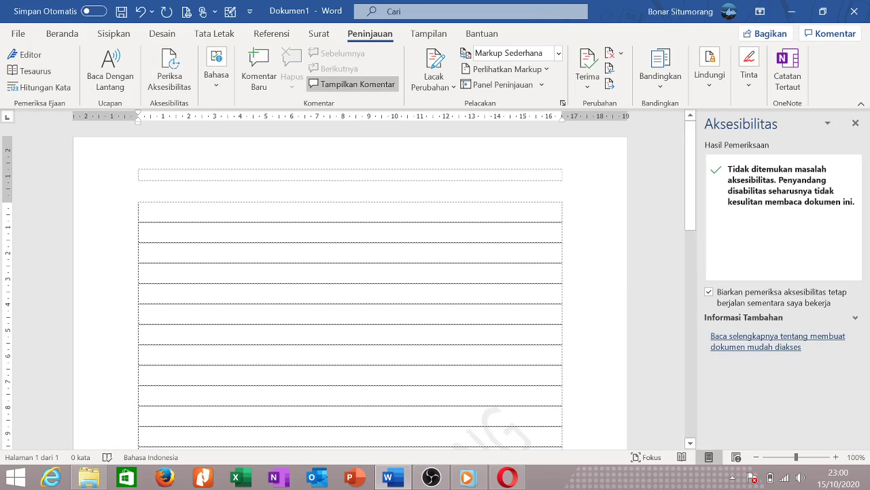
{"action": "scroll", "coordinate": [350, 285], "scroll_direction": "down", "scroll_amount": 8}
{"action": "scroll", "coordinate": [350, 286], "scroll_direction": "up", "scroll_amount": 8}
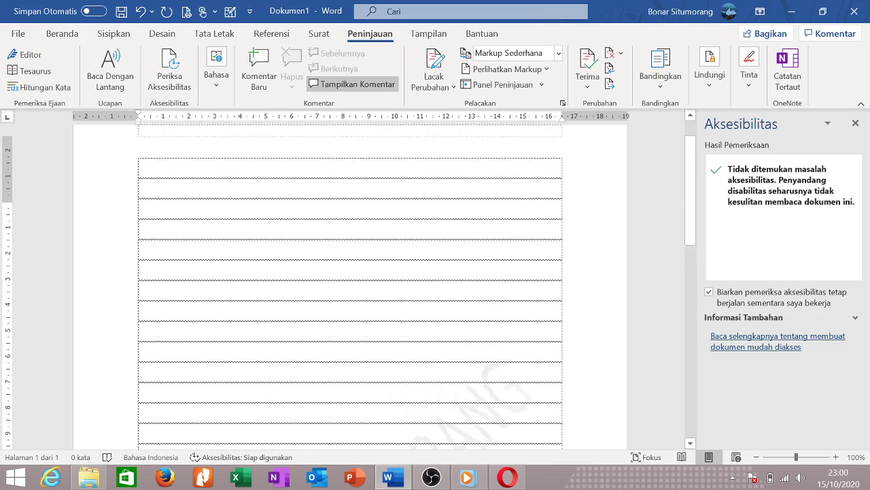
{"action": "left_click", "coordinate": [828, 123]}
{"action": "left_click", "coordinate": [830, 125]}
{"action": "left_click", "coordinate": [828, 123]}
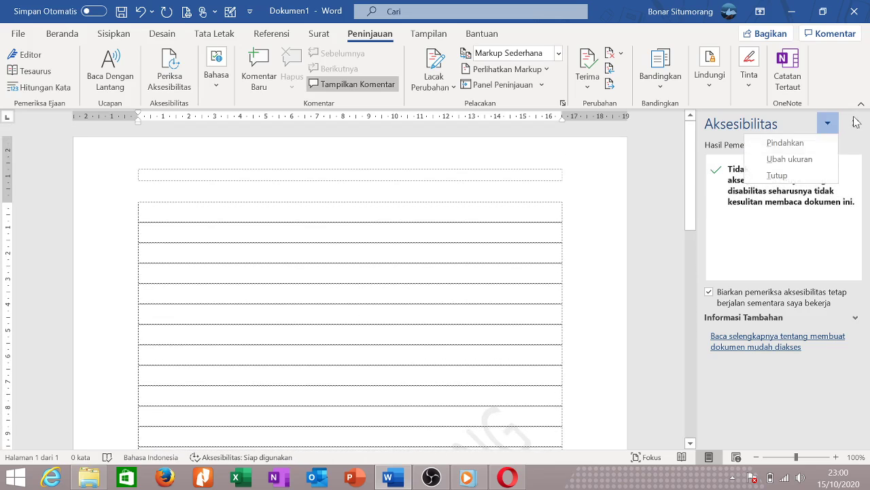
{"action": "left_click", "coordinate": [855, 123]}
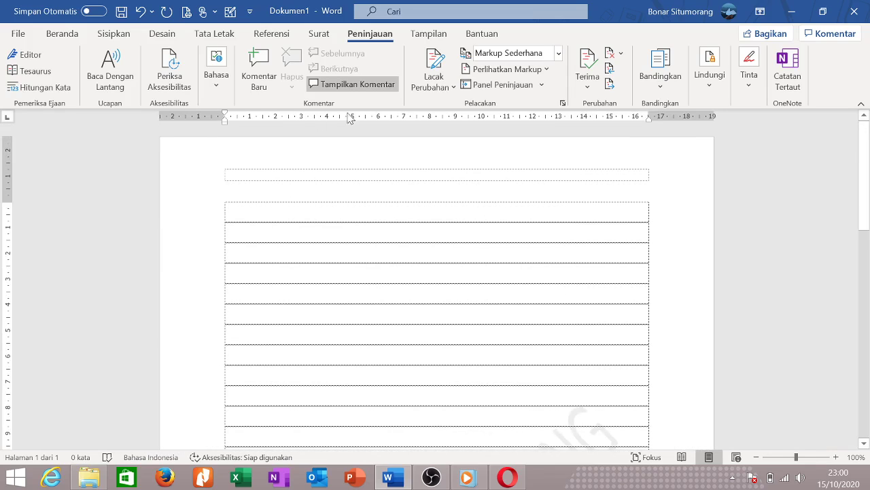
Type 'Ayam' in the first table row with a new comment whose text is left empty.
{"action": "left_click", "coordinate": [265, 80]}
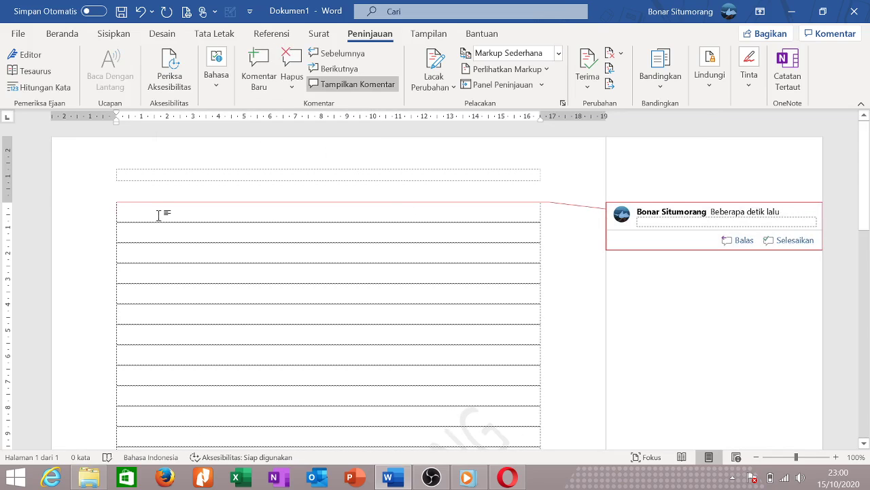
{"action": "left_click", "coordinate": [159, 216]}
{"action": "type", "text": "Ayam"}
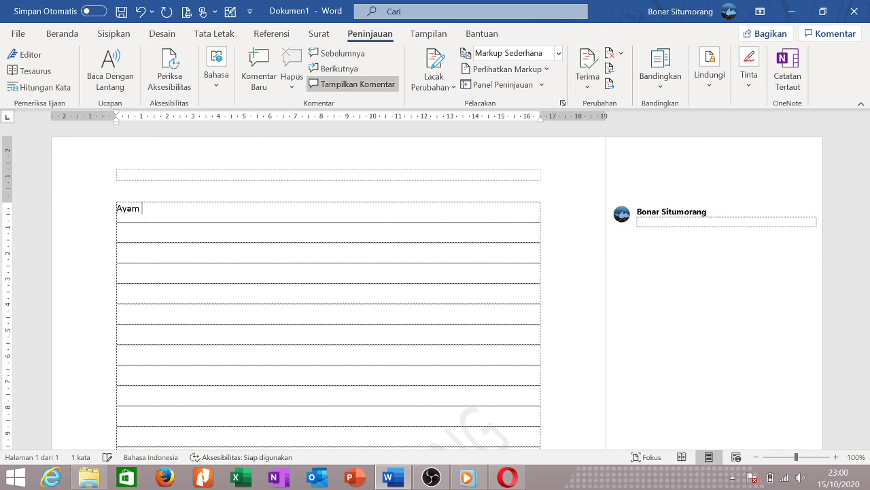
{"action": "left_click", "coordinate": [660, 234]}
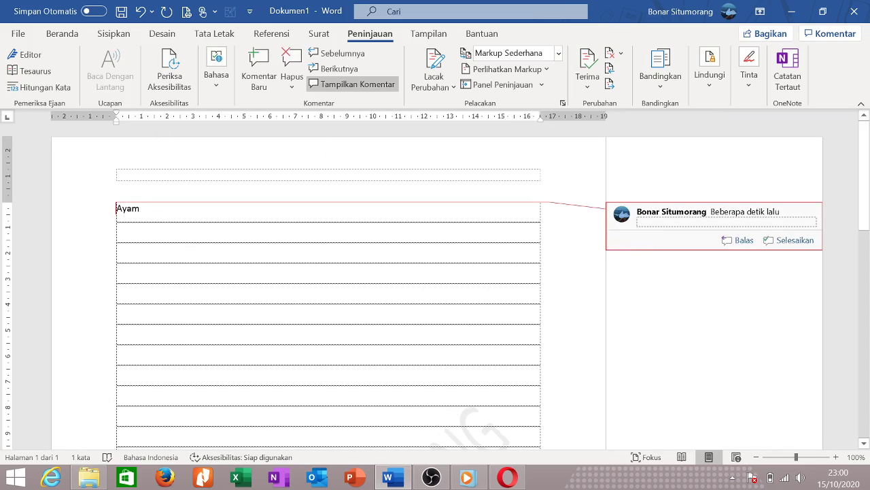
{"action": "type", "text": "Punya kaki dua."}
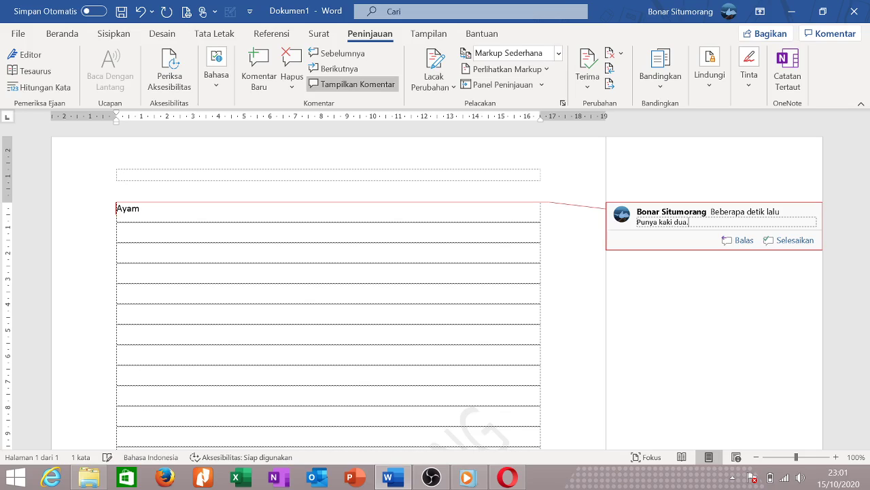
{"action": "key", "text": "BackSpace"}
{"action": "key", "text": "BackSpace"}
{"action": "key", "text": "BackSpace"}
{"action": "key", "text": "BackSpace"}
{"action": "key", "text": "BackSpace"}
{"action": "key", "text": "BackSpace"}
{"action": "key", "text": "BackSpace"}
{"action": "key", "text": "BackSpace"}
{"action": "key", "text": "BackSpace"}
{"action": "key", "text": "BackSpace"}
{"action": "key", "text": "BackSpace"}
{"action": "key", "text": "BackSpace"}
{"action": "key", "text": "BackSpace"}
{"action": "key", "text": "BackSpace"}
{"action": "key", "text": "BackSpace"}
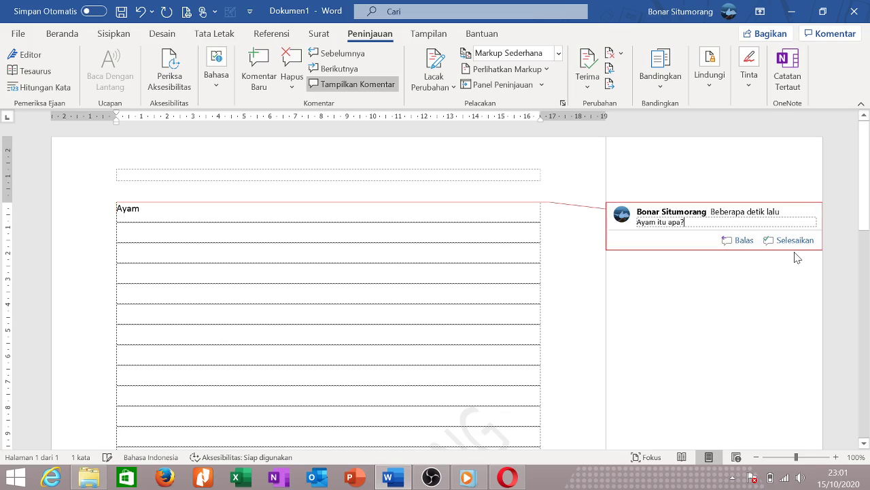
Mark the Ayam comment as resolved, then expand it again.
{"action": "left_click", "coordinate": [770, 240]}
{"action": "left_click", "coordinate": [496, 311]}
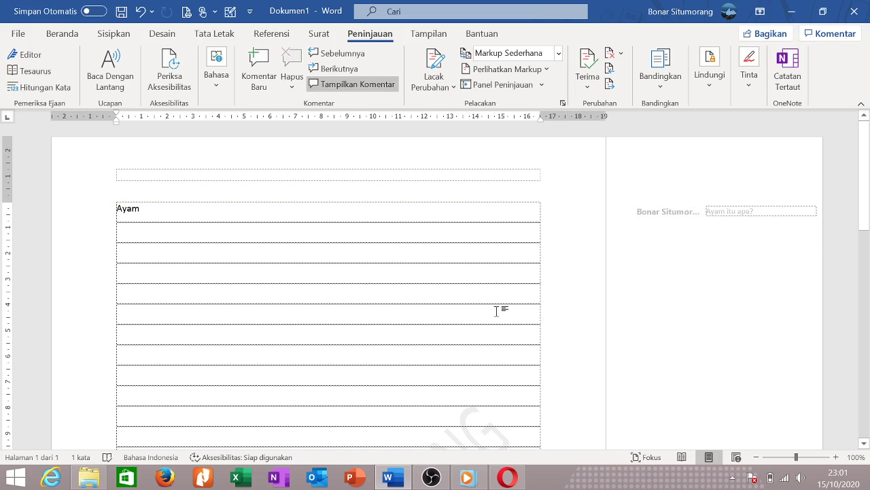
{"action": "left_click", "coordinate": [664, 211]}
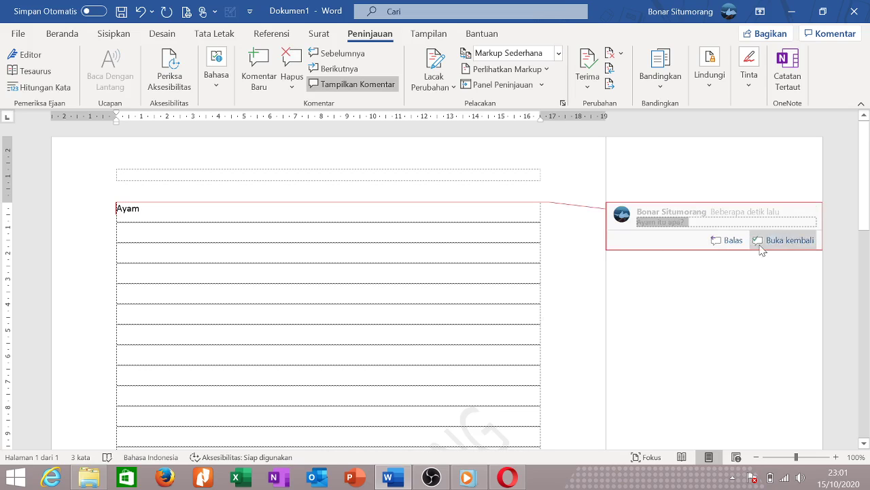
Delete the comment with Hapus Komentar and select the word Ayam.
{"action": "right_click", "coordinate": [725, 217]}
{"action": "key", "text": "Escape"}
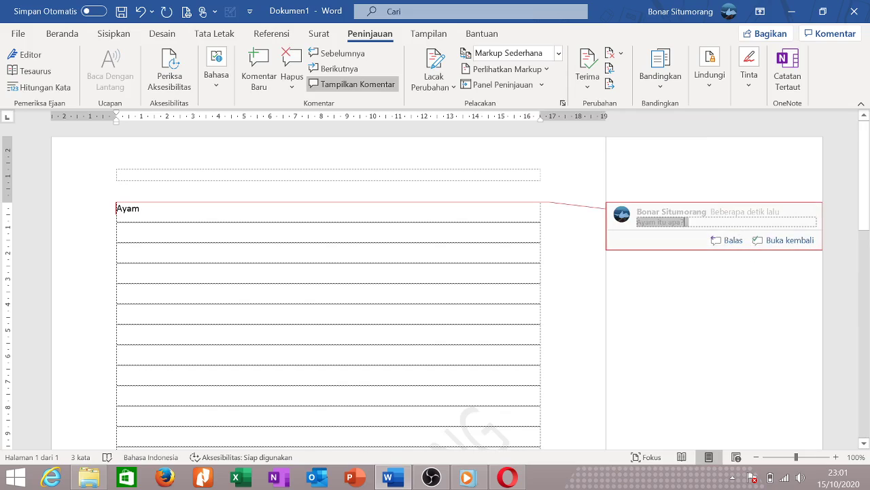
{"action": "left_click", "coordinate": [683, 222]}
{"action": "triple_click", "coordinate": [725, 219]}
{"action": "left_click", "coordinate": [701, 231]}
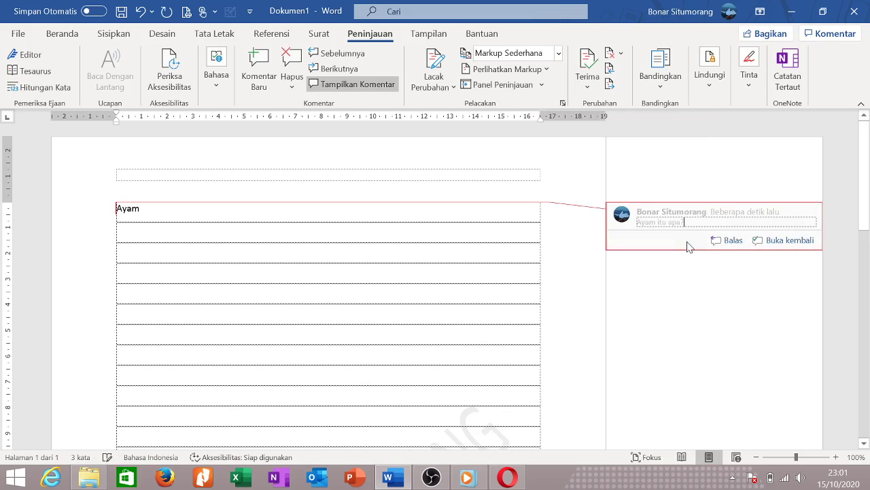
{"action": "right_click", "coordinate": [688, 249]}
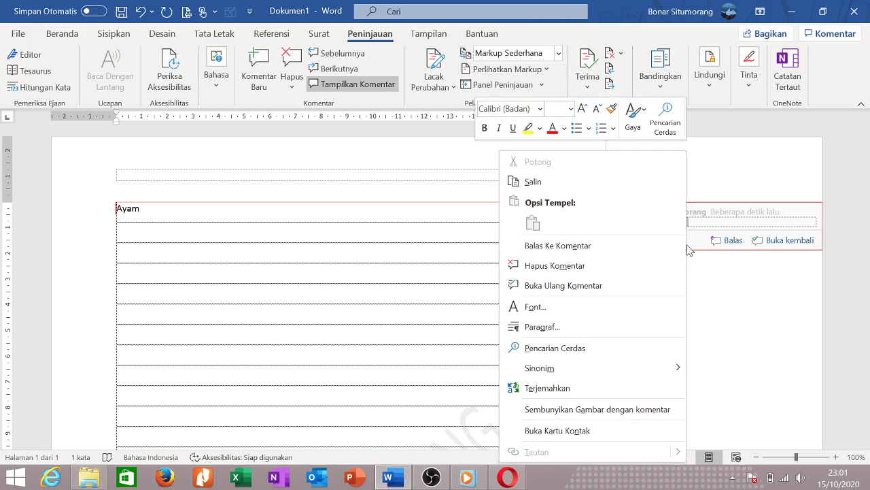
{"action": "left_click", "coordinate": [555, 265]}
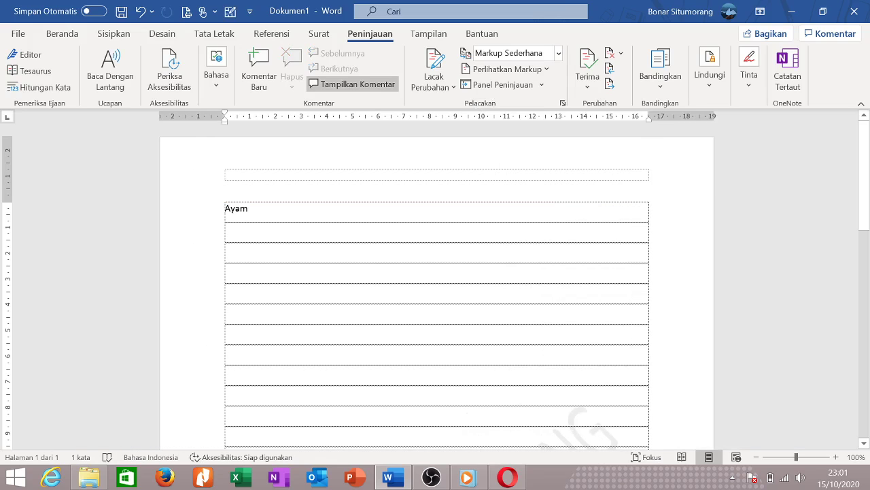
{"action": "left_click", "coordinate": [194, 204]}
Delete 'Ayam' and open the Larang Pengeditan restriction pane from Lindungi.
{"action": "key", "text": "Delete"}
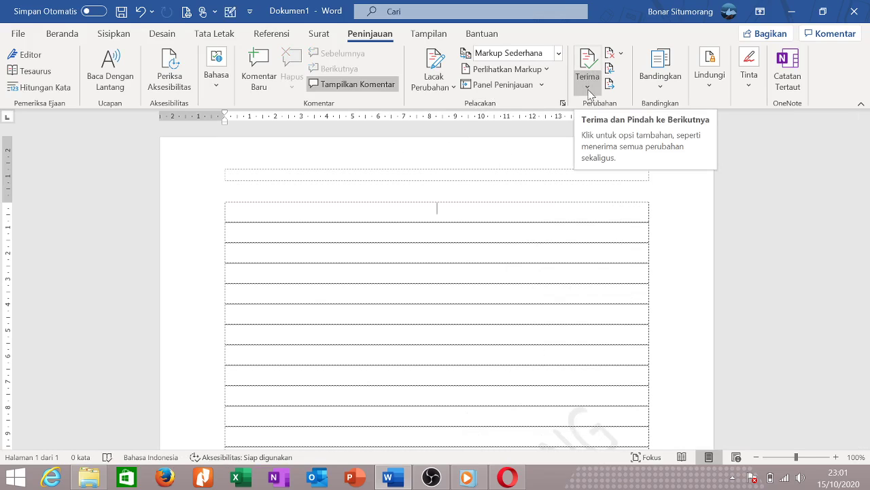
{"action": "left_click", "coordinate": [438, 86]}
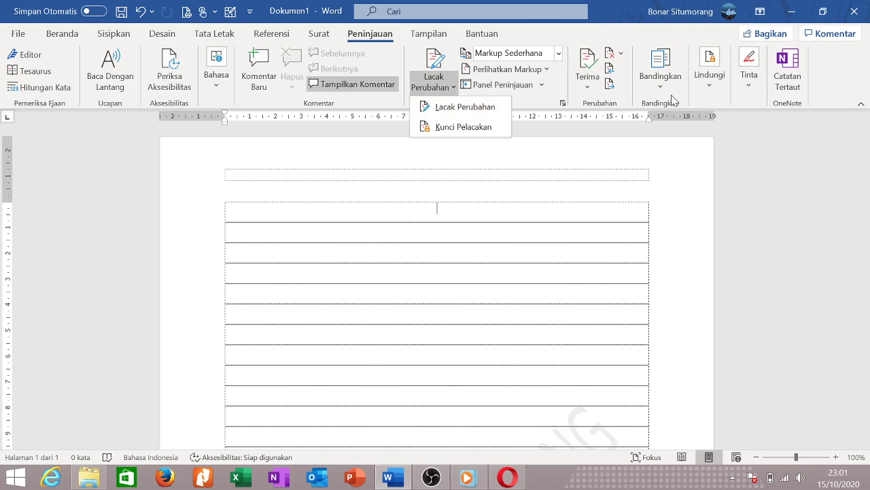
{"action": "left_click", "coordinate": [705, 90]}
{"action": "left_click", "coordinate": [759, 136]}
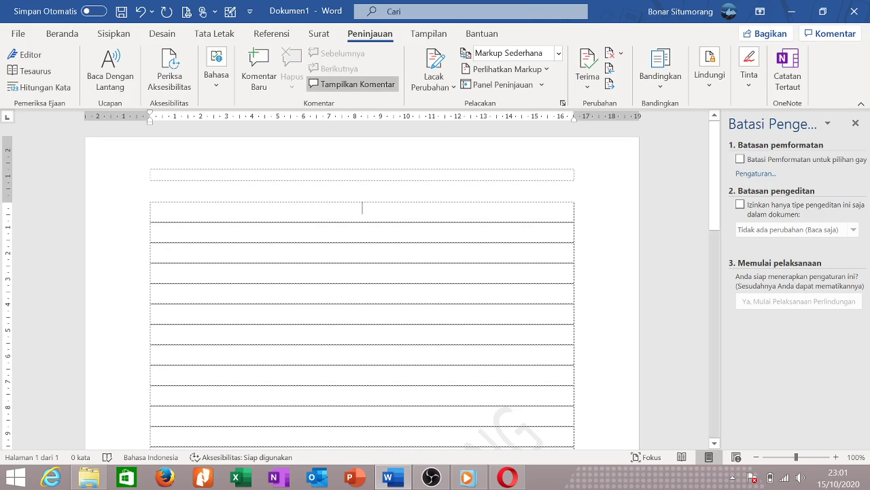
Check the Tinta menu, then show the Tampilan commands.
{"action": "left_click", "coordinate": [756, 92]}
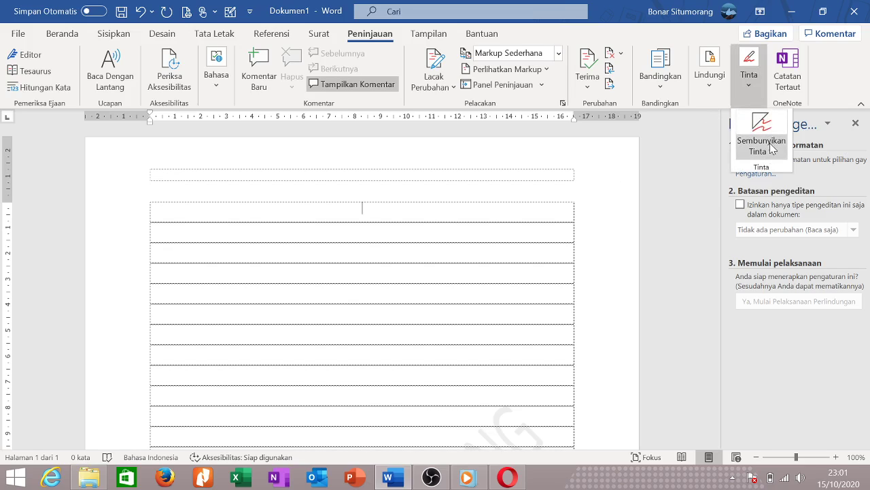
{"action": "left_click", "coordinate": [615, 272]}
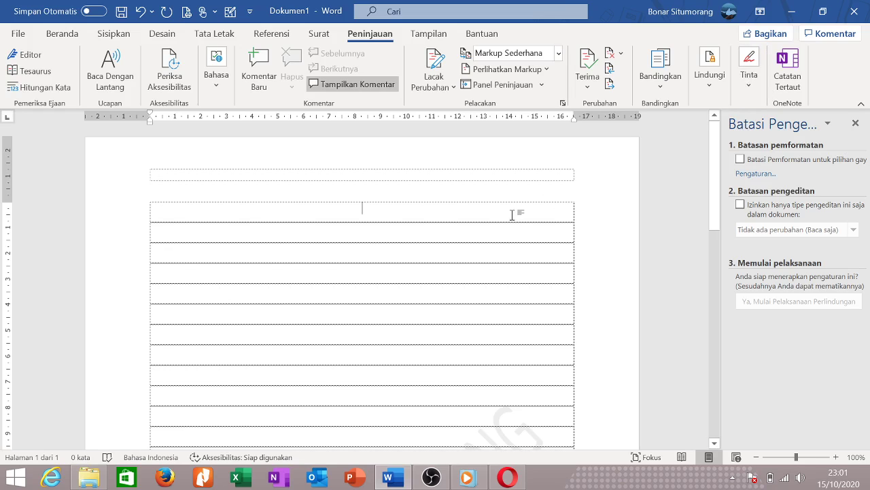
{"action": "left_click", "coordinate": [431, 34]}
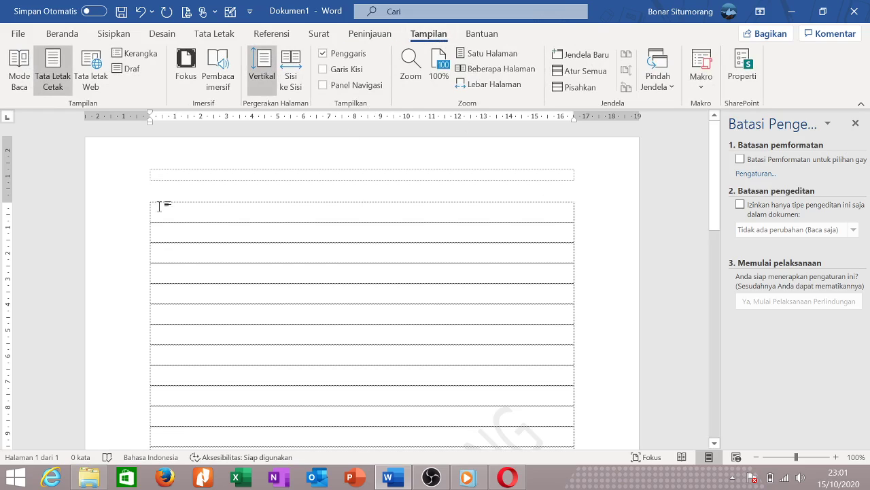
Close the Batasi Pengeditan pane and preview the document in Mode Baca.
{"action": "scroll", "coordinate": [362, 292], "scroll_direction": "down", "scroll_amount": 2}
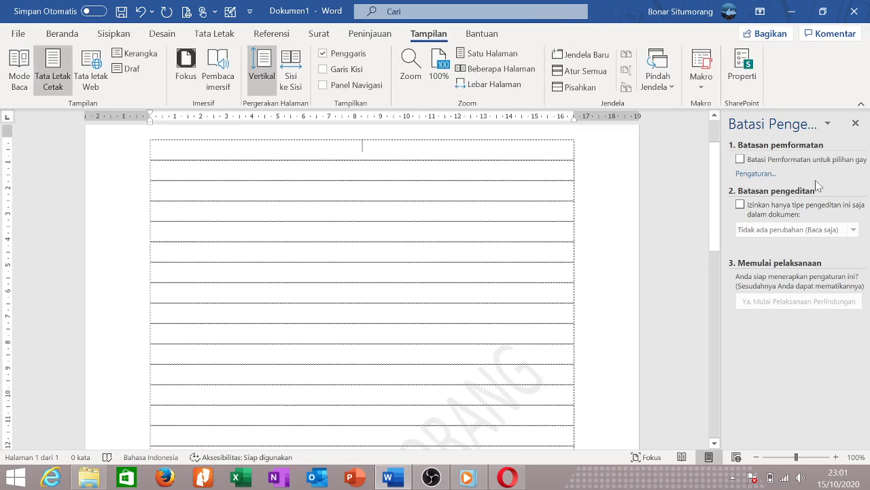
{"action": "left_click", "coordinate": [855, 123]}
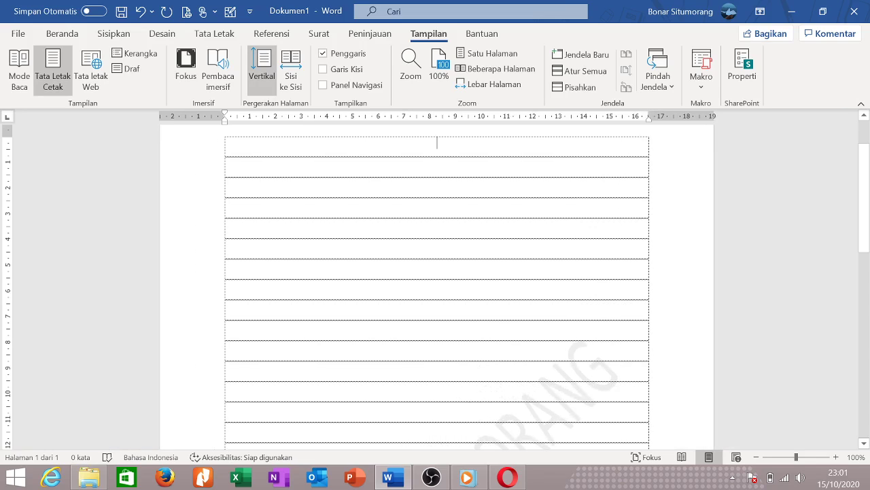
{"action": "scroll", "coordinate": [437, 286], "scroll_direction": "up", "scroll_amount": 2}
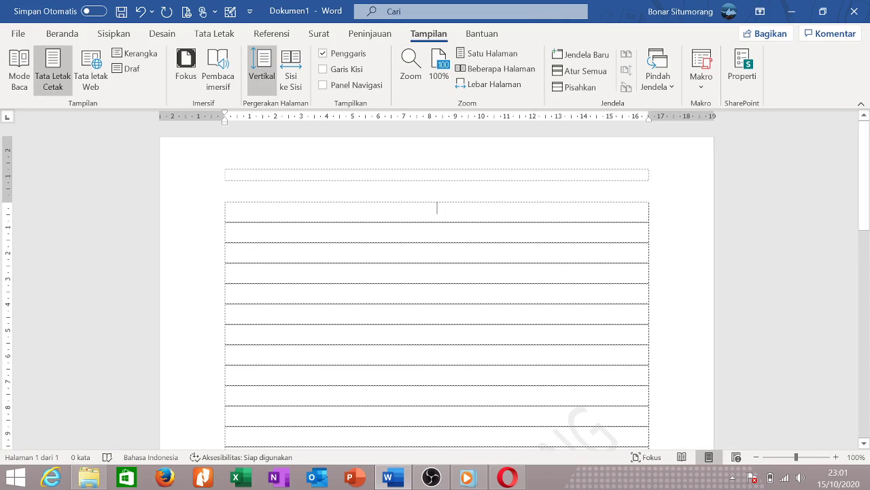
{"action": "left_click", "coordinate": [20, 80]}
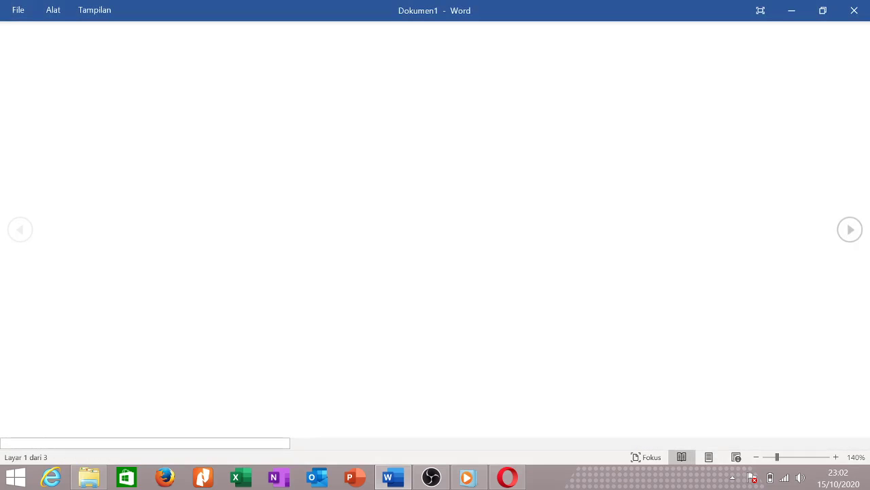
{"action": "left_click", "coordinate": [709, 457]}
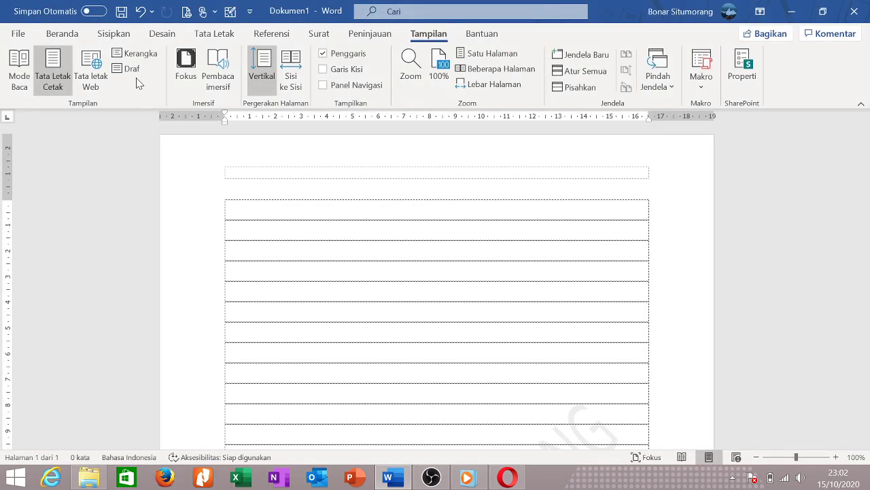
Try Fokus view, cancel the save prompt, and exit Fokus back to Print Layout.
{"action": "left_click", "coordinate": [185, 71]}
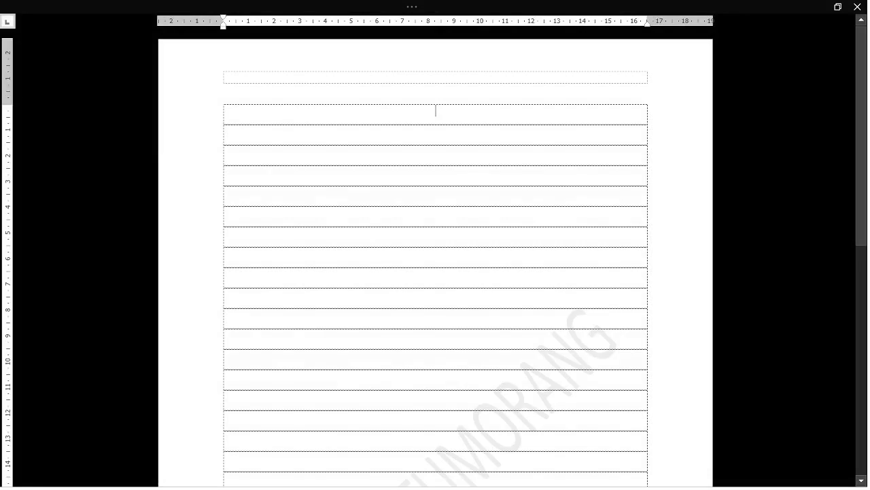
{"action": "scroll", "coordinate": [435, 272], "scroll_direction": "down", "scroll_amount": 10}
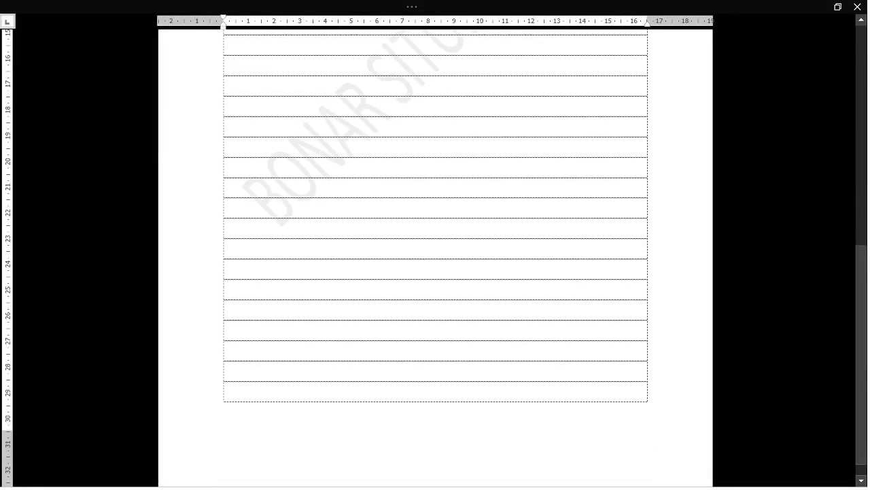
{"action": "scroll", "coordinate": [435, 272], "scroll_direction": "up", "scroll_amount": 12}
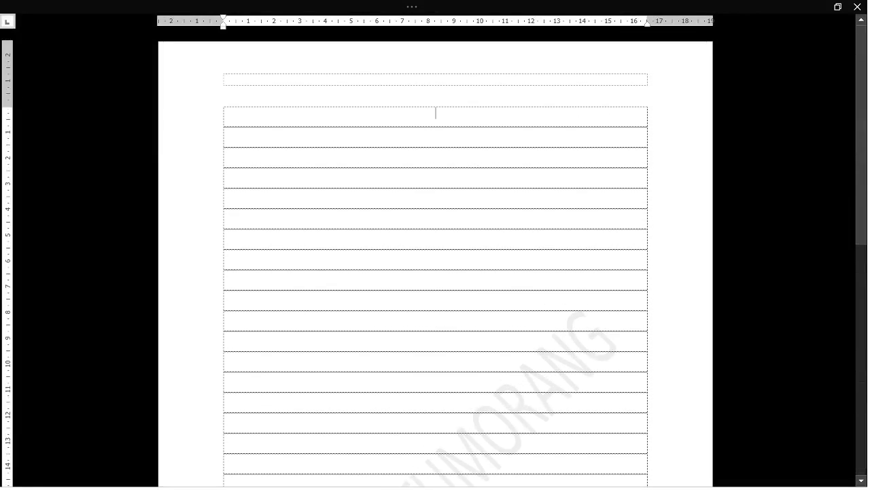
{"action": "left_click", "coordinate": [857, 7]}
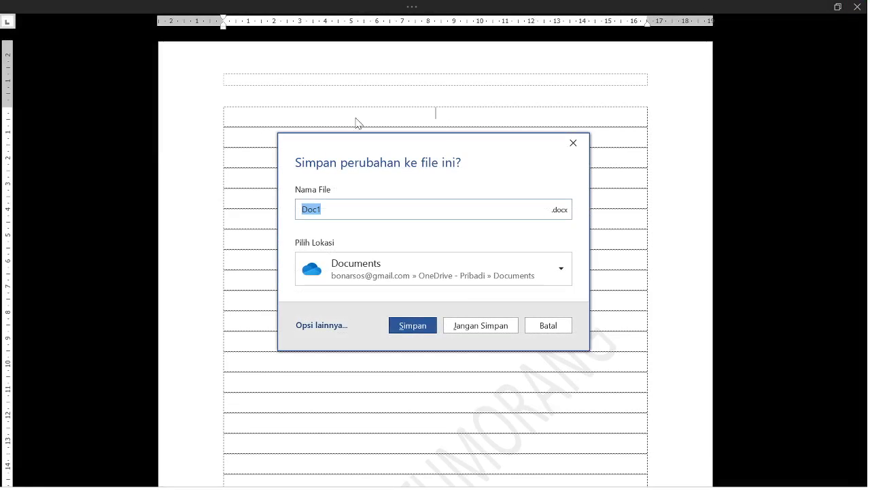
{"action": "left_click", "coordinate": [573, 144]}
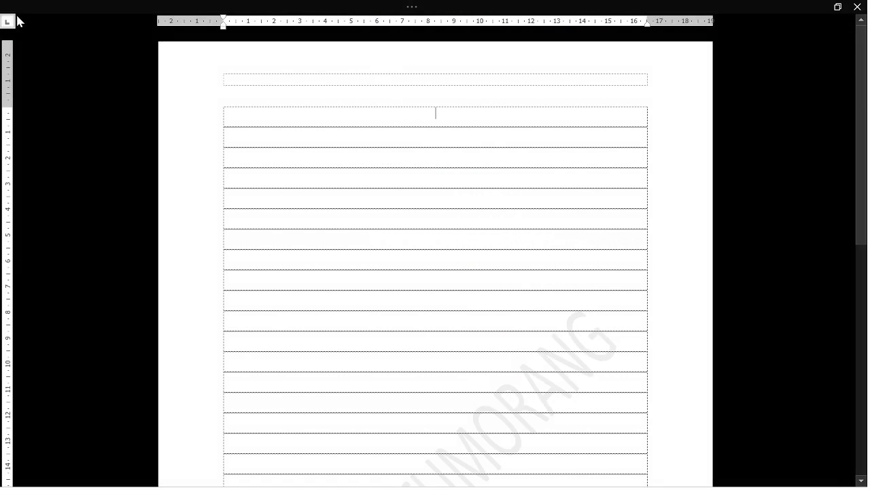
{"action": "mouse_move", "coordinate": [129, 6]}
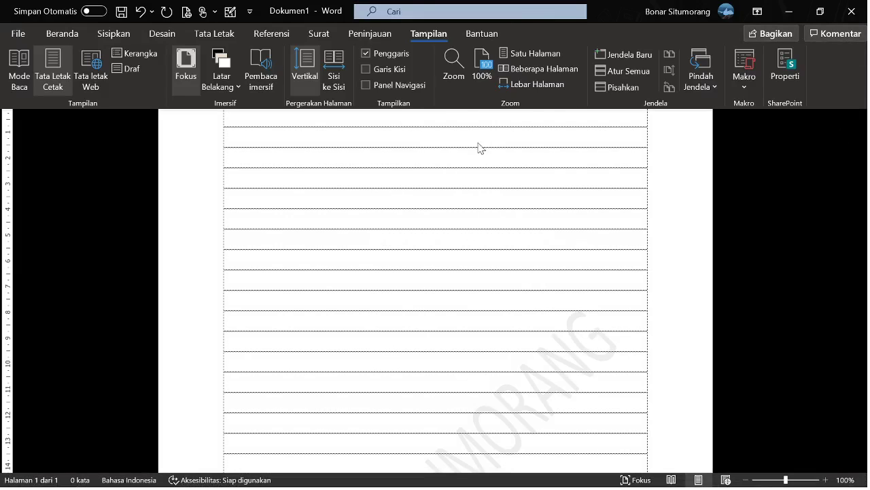
{"action": "left_click", "coordinate": [637, 479]}
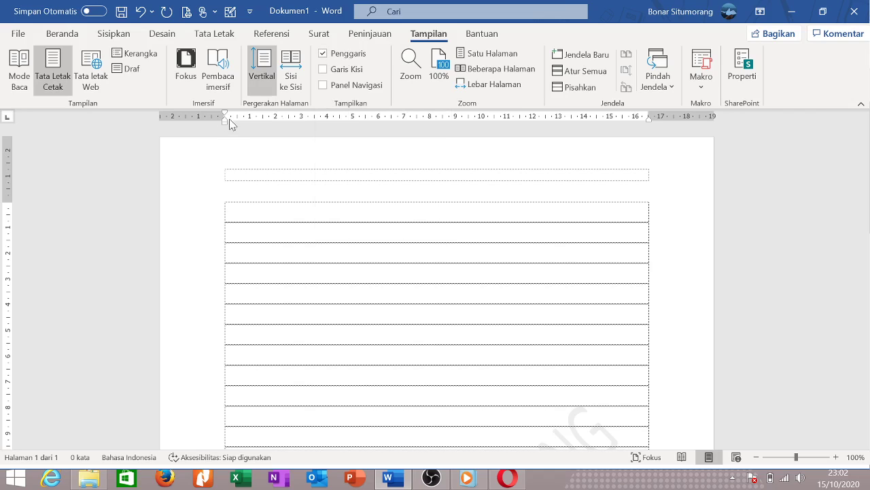
{"action": "mouse_move", "coordinate": [225, 123]}
{"action": "left_mouse_down"}
{"action": "mouse_move", "coordinate": [412, 144]}
{"action": "mouse_move", "coordinate": [226, 130]}
{"action": "left_mouse_up"}
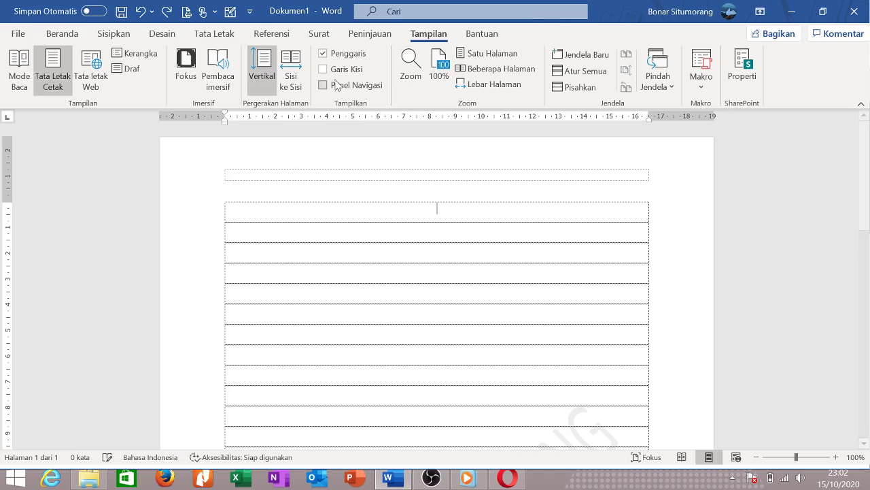
{"action": "left_click", "coordinate": [323, 53]}
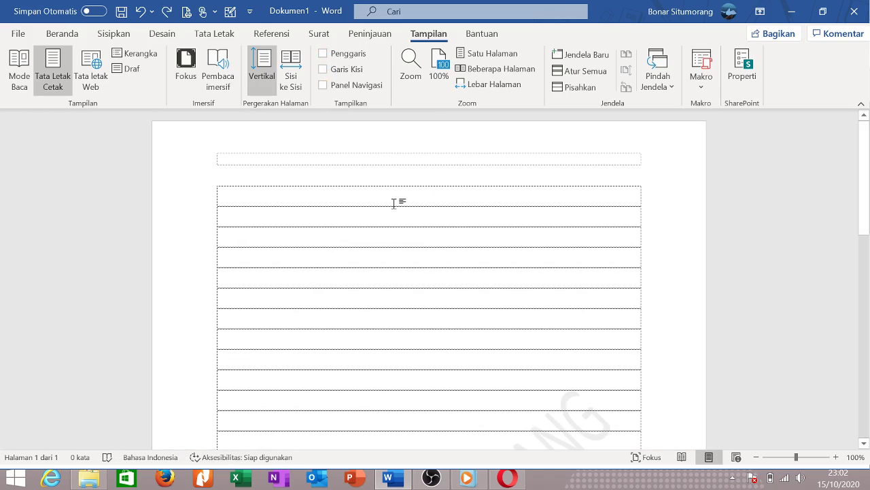
{"action": "left_click", "coordinate": [324, 53]}
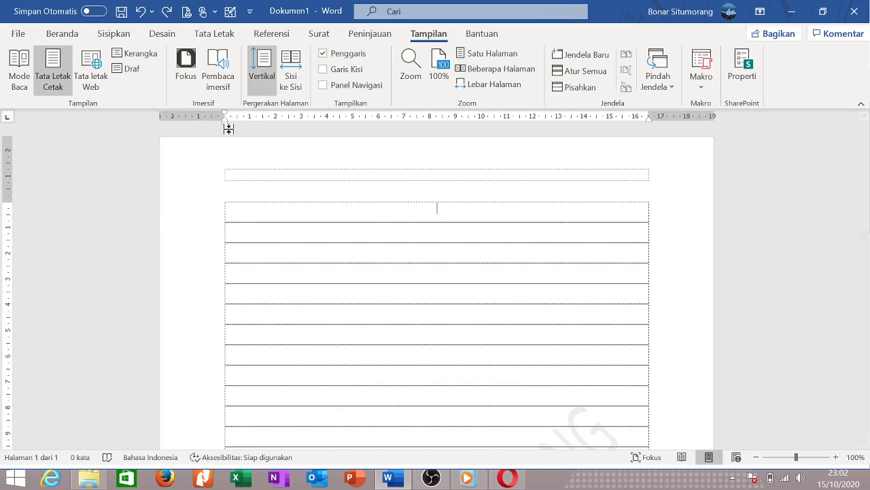
{"action": "type", "text": "aa"}
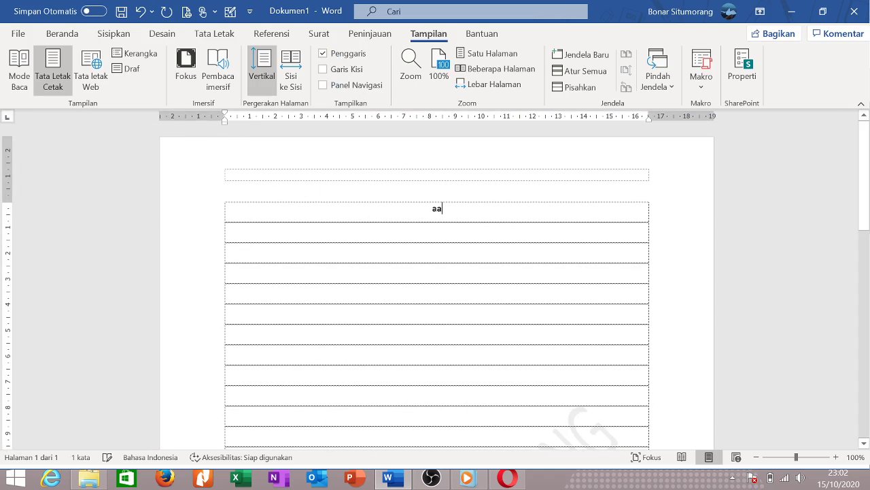
{"action": "type", "text": "aaaaaaaaaaaaaaaaaaaaaaaaa"}
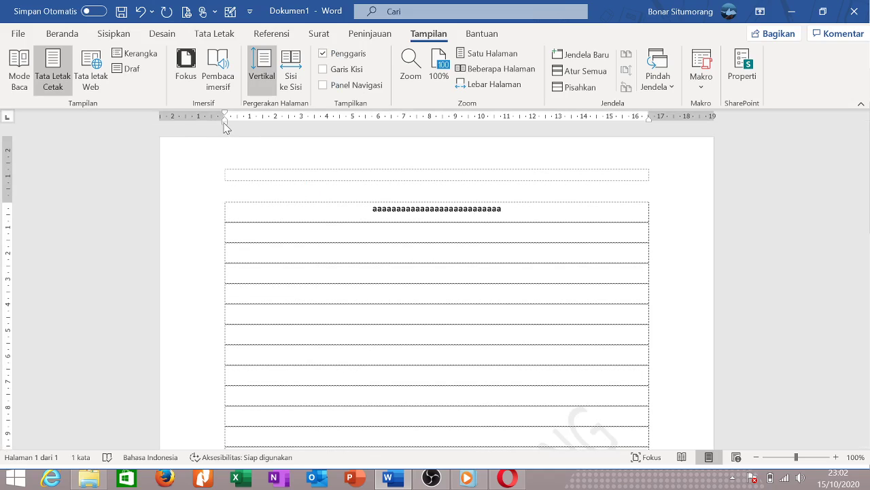
{"action": "mouse_move", "coordinate": [224, 123]}
{"action": "left_mouse_down"}
{"action": "mouse_move", "coordinate": [445, 148]}
{"action": "mouse_move", "coordinate": [225, 139]}
{"action": "left_mouse_up"}
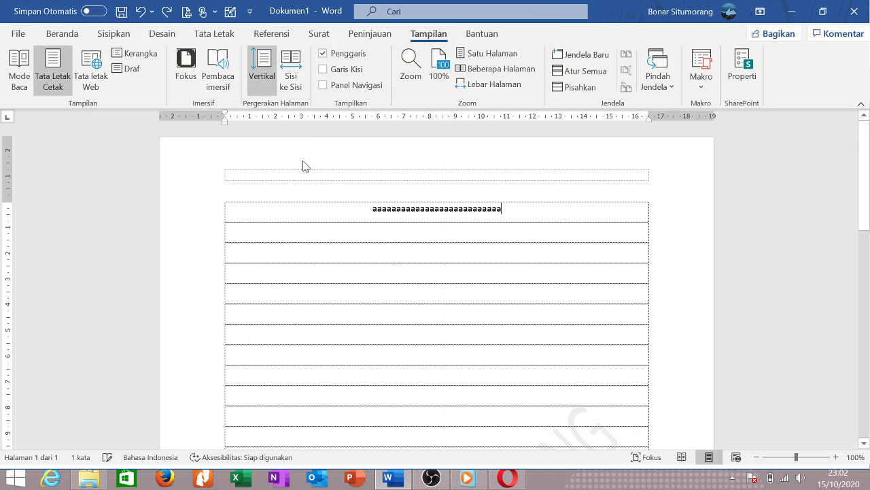
{"action": "left_click_drag", "start_coordinate": [539, 216], "coordinate": [317, 206]}
{"action": "key", "text": "Delete"}
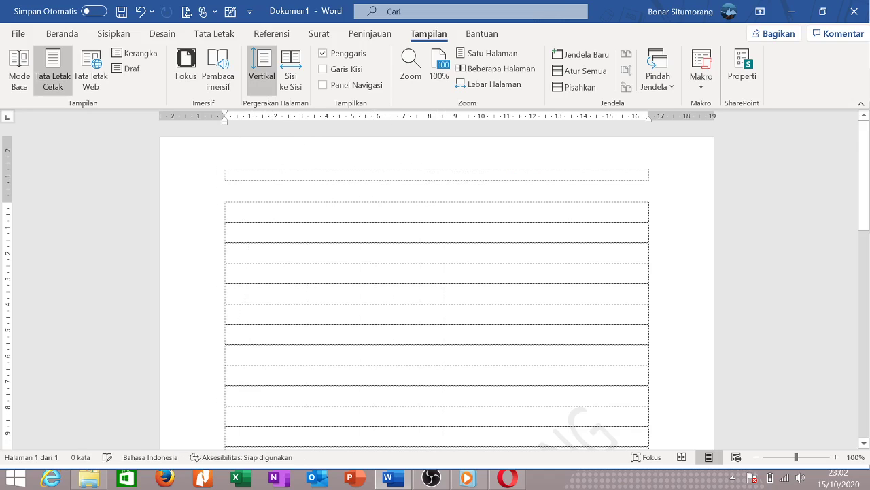
Switch to Multiple Pages view and add new rows at the table's end until it reaches a third page.
{"action": "left_click", "coordinate": [497, 69]}
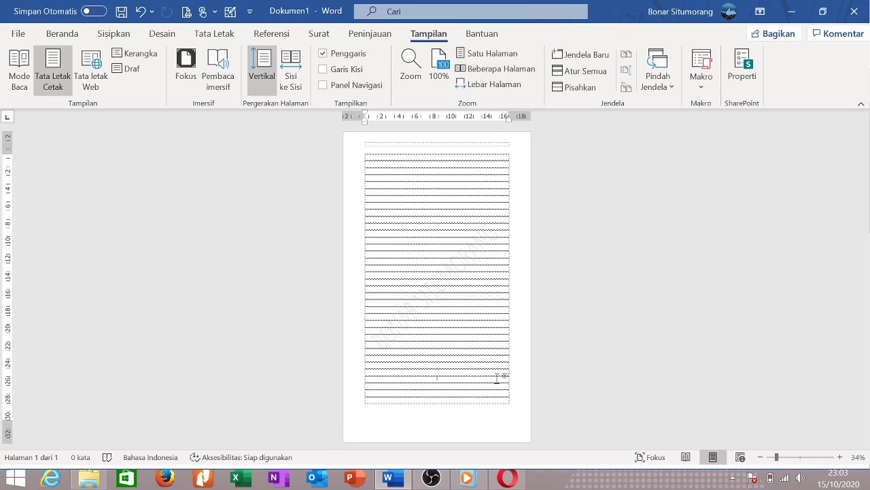
{"action": "key", "text": "Return"}
{"action": "key", "text": "Return"}
{"action": "key", "text": "Return"}
{"action": "key", "text": "Return"}
{"action": "key", "text": "Return"}
{"action": "key", "text": "Return"}
{"action": "key", "text": "Return"}
{"action": "key", "text": "Return"}
{"action": "key", "text": "Return"}
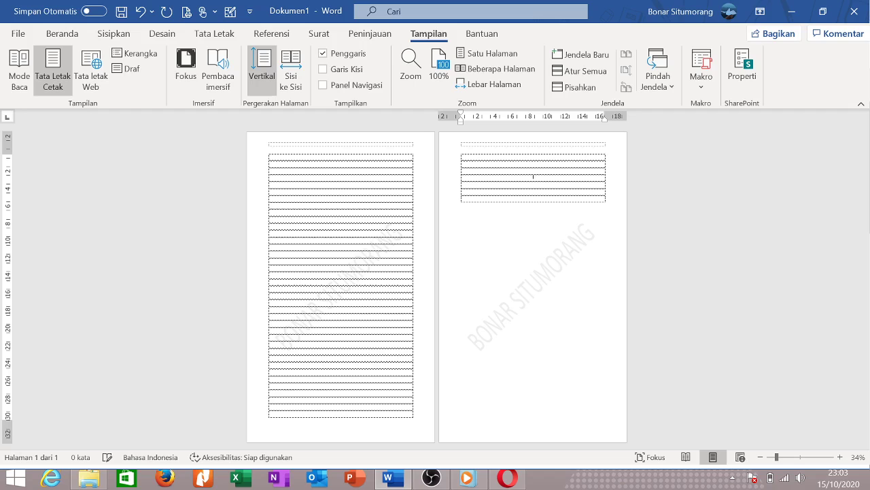
{"action": "key", "text": "Return"}
{"action": "key", "text": "Return"}
{"action": "key", "text": "Return"}
{"action": "key", "text": "Return"}
{"action": "key", "text": "Return"}
{"action": "key", "text": "Return"}
{"action": "key", "text": "Return"}
{"action": "key", "text": "Return"}
{"action": "key", "text": "Return"}
{"action": "key", "text": "Return"}
{"action": "key", "text": "Return"}
{"action": "key", "text": "Return"}
{"action": "key", "text": "Return"}
{"action": "key", "text": "Return"}
{"action": "key", "text": "Return"}
{"action": "key", "text": "Return"}
{"action": "key", "text": "Return"}
{"action": "key", "text": "Return"}
{"action": "key", "text": "Return"}
{"action": "key", "text": "Return"}
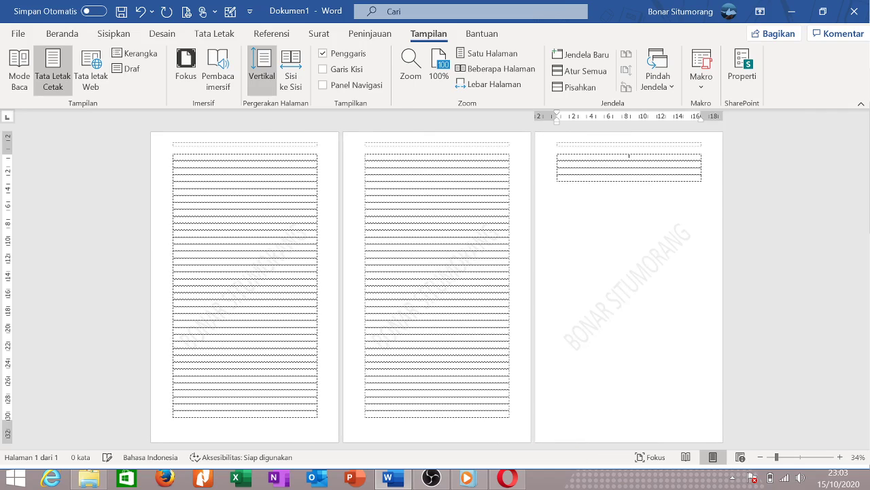
{"action": "key", "text": "Return"}
{"action": "key", "text": "Return"}
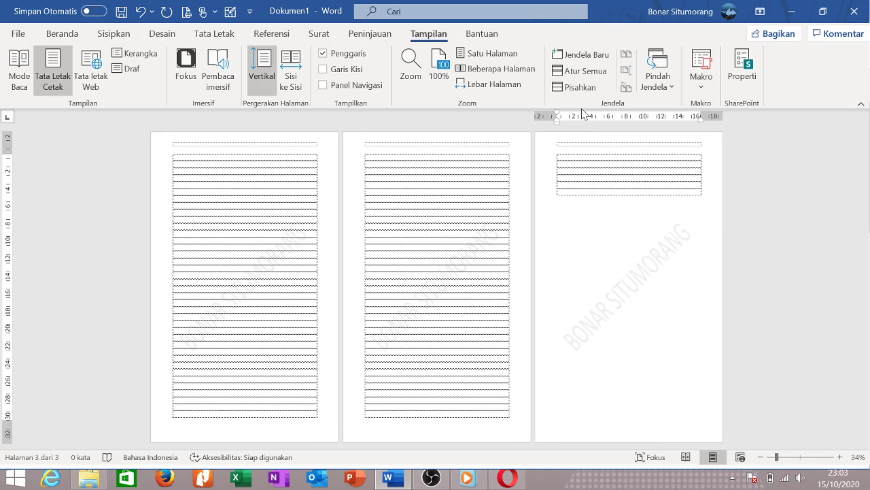
Start recording a new macro from the View tab's Macros menu.
{"action": "left_click", "coordinate": [701, 75]}
{"action": "key", "text": "Escape"}
{"action": "left_click", "coordinate": [707, 93]}
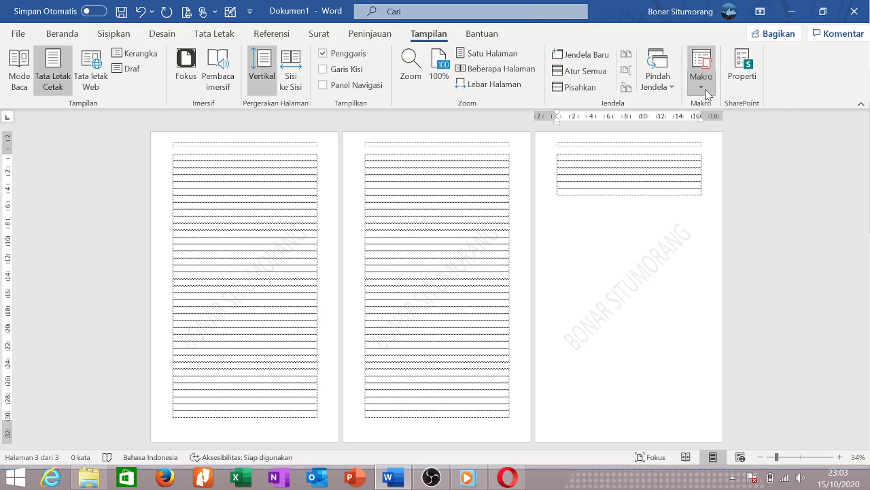
{"action": "left_click", "coordinate": [719, 127]}
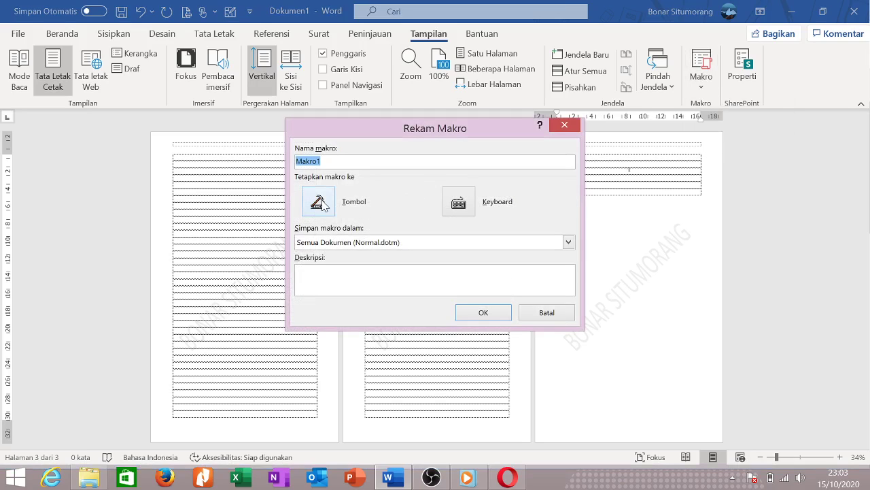
Keep the macro name Makro1, assign it to a button, then show the document's Info properties.
{"action": "left_click", "coordinate": [335, 162]}
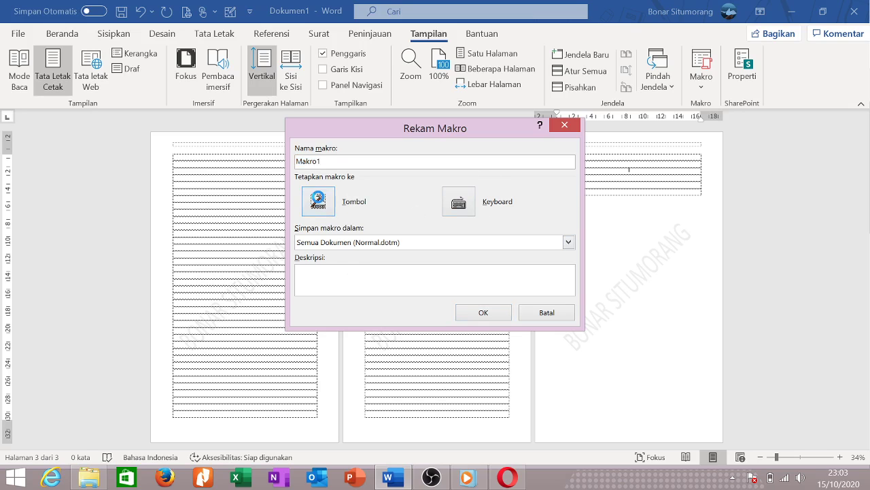
{"action": "left_click", "coordinate": [344, 201]}
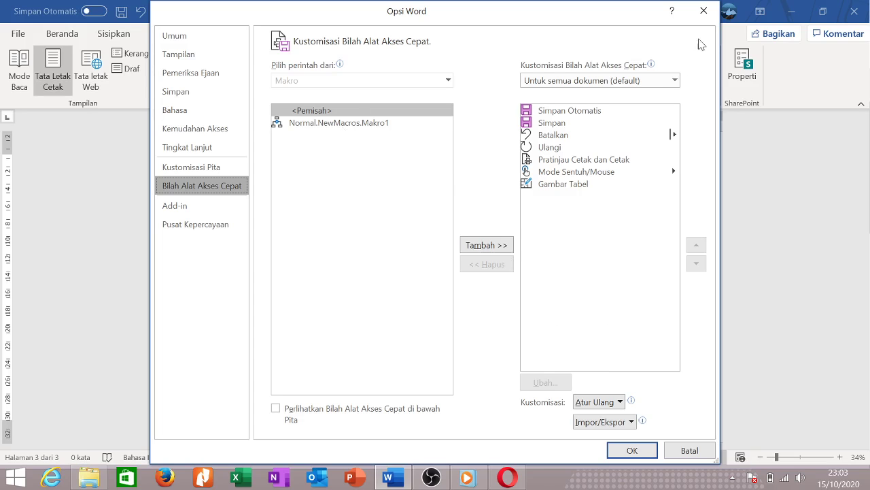
{"action": "left_click", "coordinate": [704, 11]}
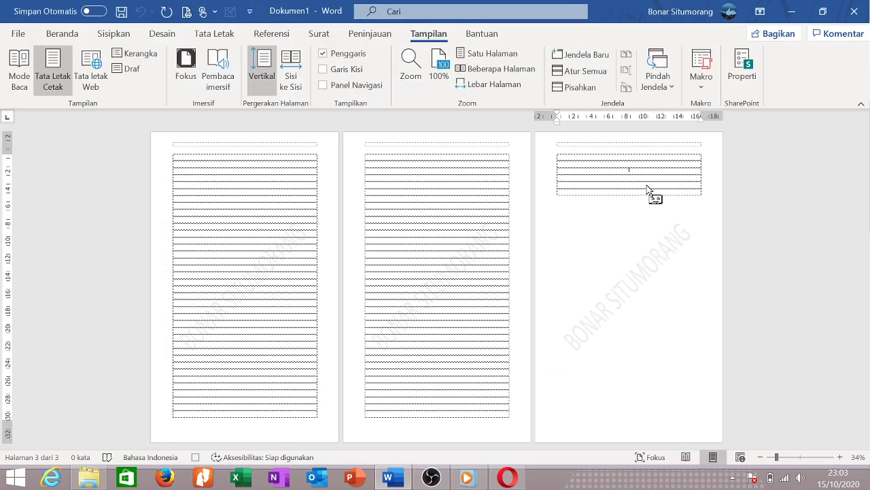
{"action": "left_click", "coordinate": [742, 66]}
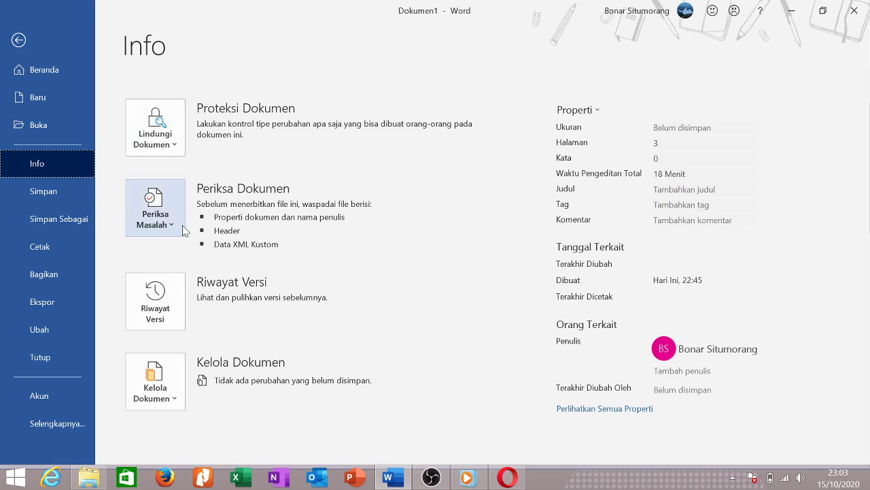
{"action": "left_click", "coordinate": [174, 392]}
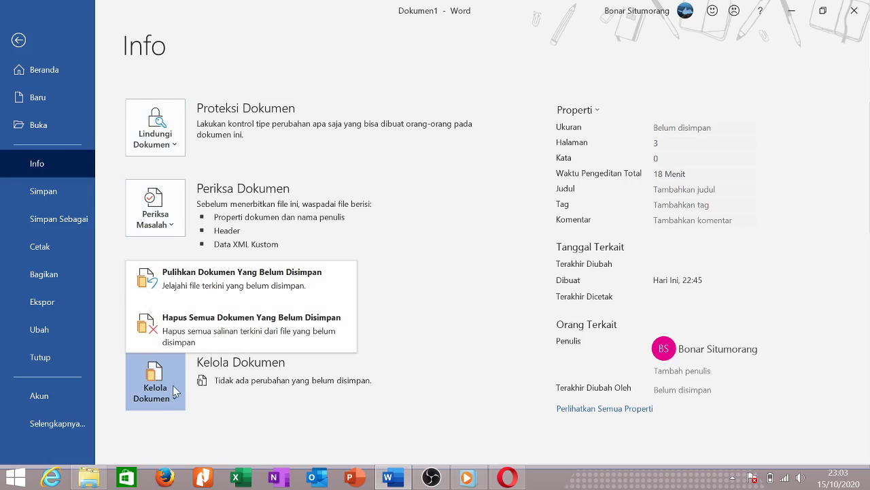
{"action": "left_click", "coordinate": [412, 217]}
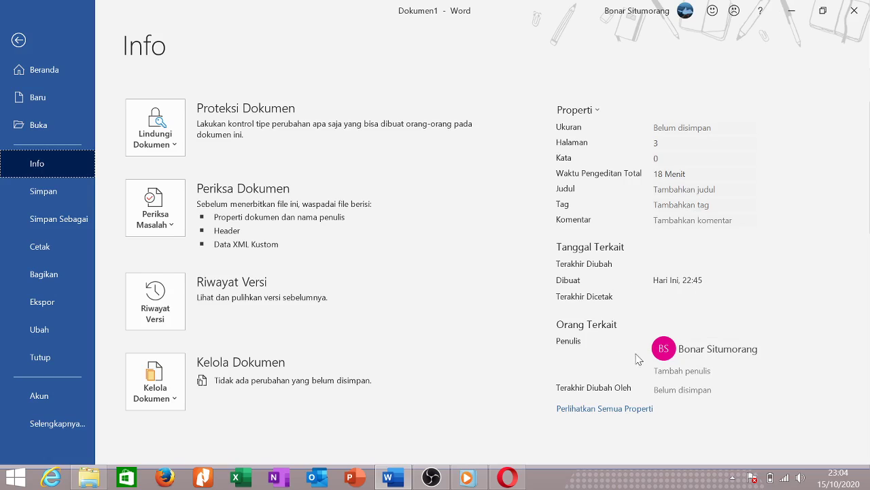
{"action": "right_click", "coordinate": [700, 352]}
{"action": "left_click", "coordinate": [816, 225]}
Return to the document and open the Help pane from the Bantuan tab.
{"action": "left_click", "coordinate": [20, 40]}
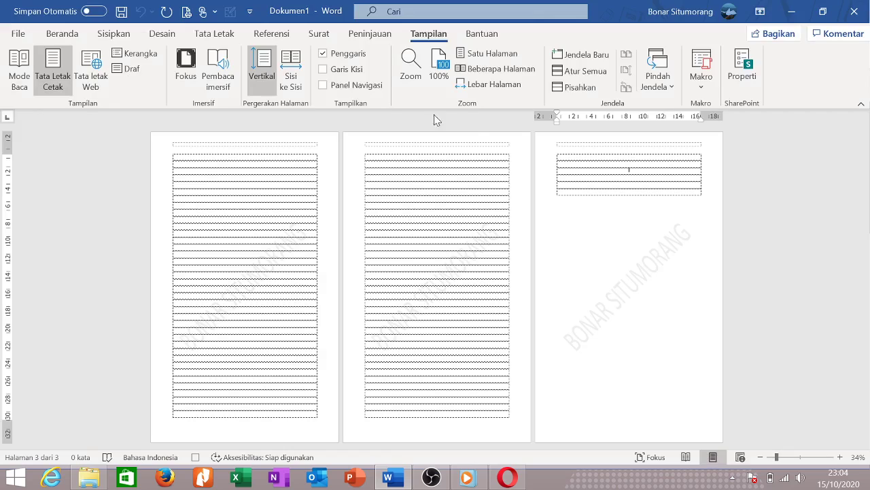
{"action": "left_click", "coordinate": [488, 35]}
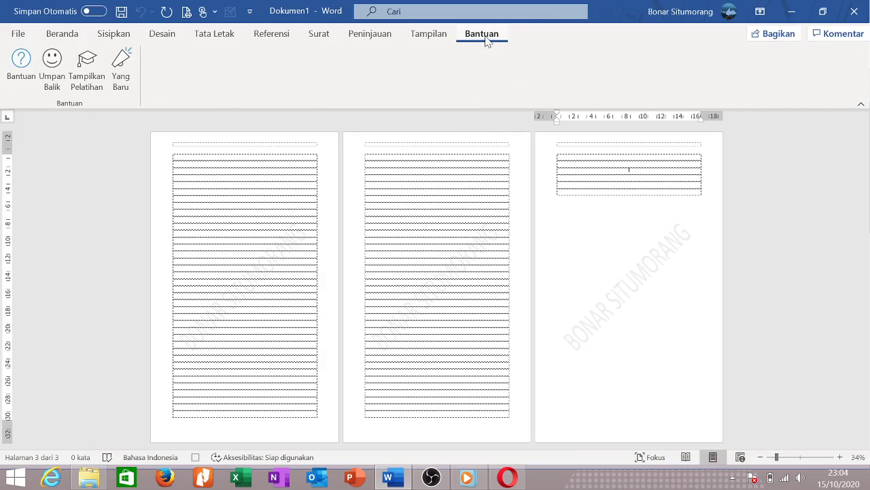
{"action": "left_click", "coordinate": [21, 68]}
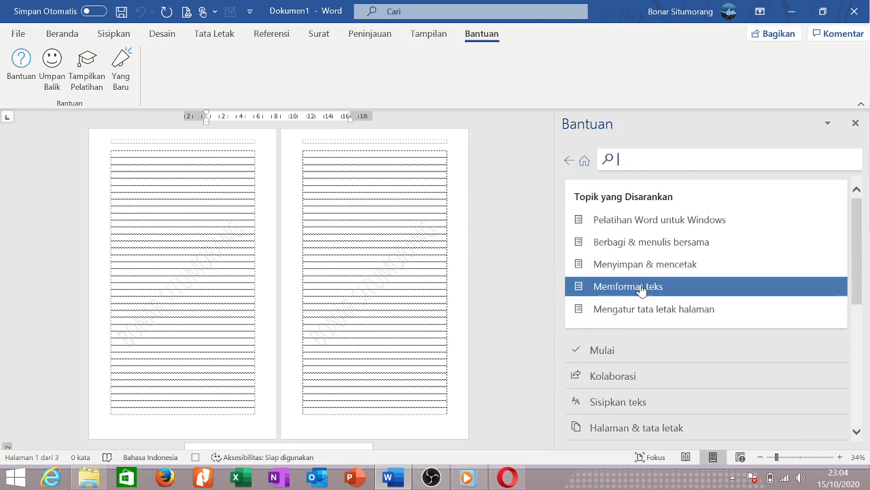
Browse the Word training topics to the 'Menambahkan dan mengedit teks' article under Menulis dan mengedit.
{"action": "left_click", "coordinate": [622, 225]}
{"action": "scroll", "coordinate": [636, 272], "scroll_direction": "down", "scroll_amount": 2}
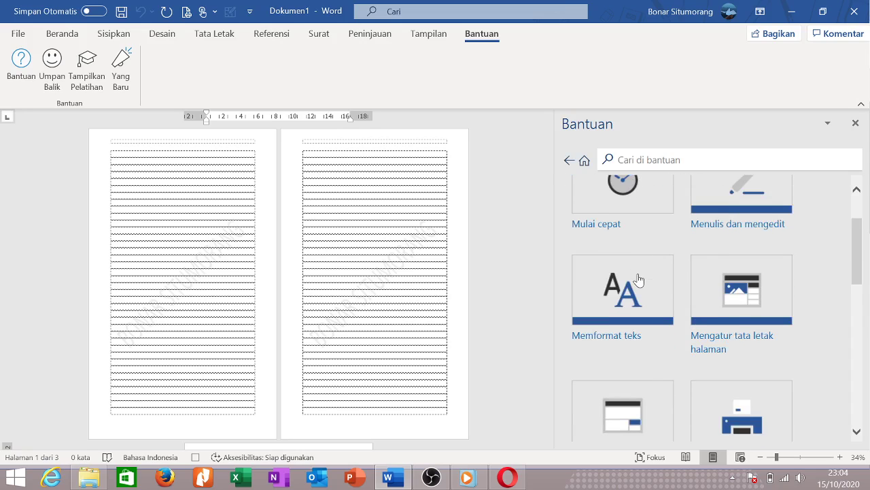
{"action": "scroll", "coordinate": [699, 248], "scroll_direction": "up", "scroll_amount": 2}
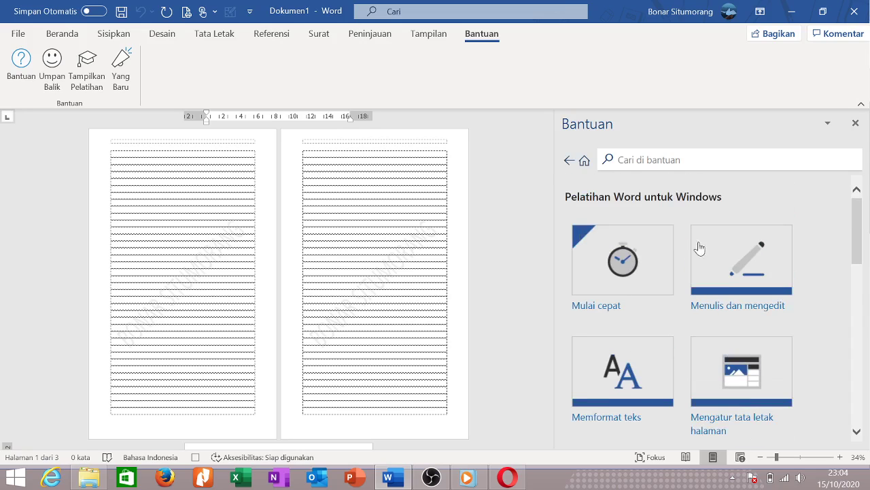
{"action": "left_click", "coordinate": [730, 259]}
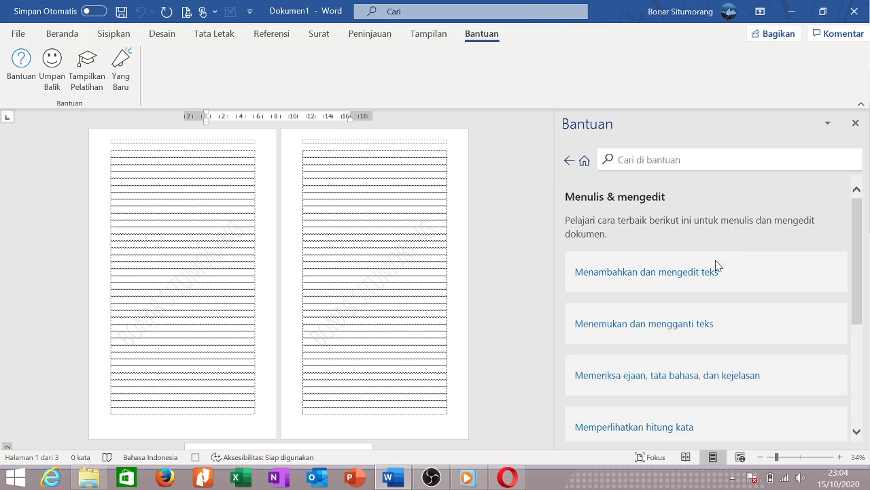
{"action": "left_click", "coordinate": [652, 275]}
{"action": "scroll", "coordinate": [652, 277], "scroll_direction": "down", "scroll_amount": 1}
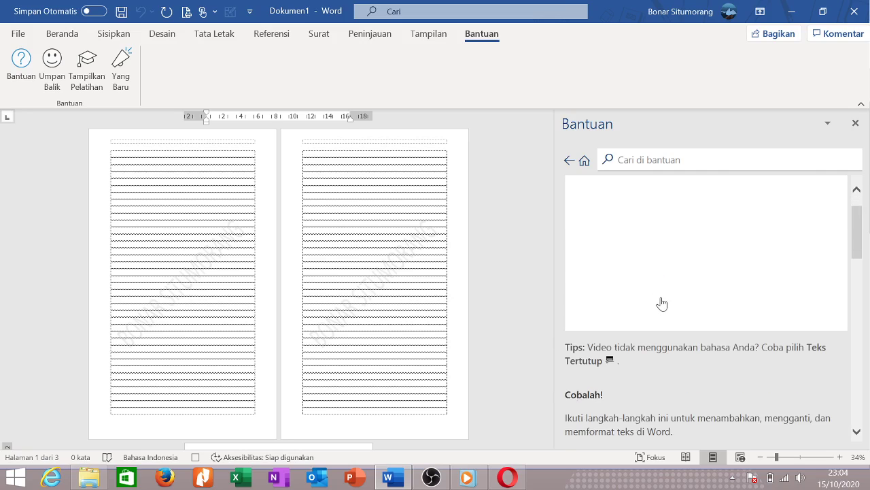
{"action": "scroll", "coordinate": [664, 303], "scroll_direction": "down", "scroll_amount": 8}
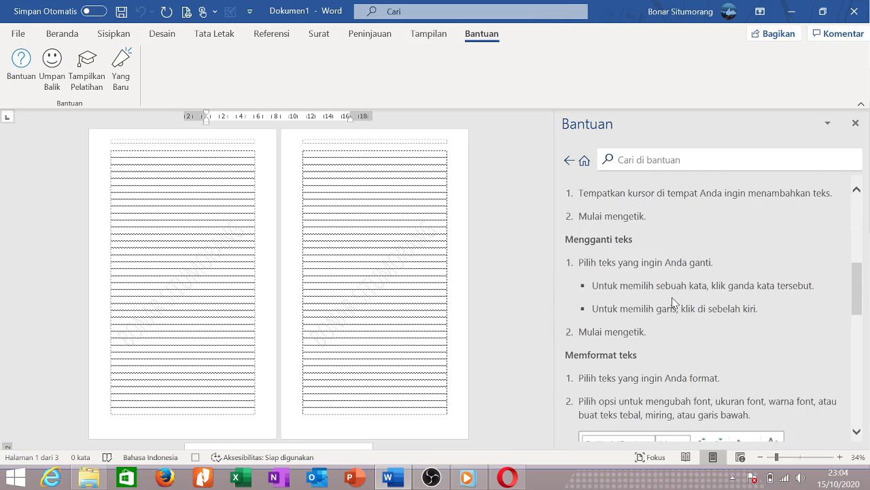
{"action": "scroll", "coordinate": [676, 306], "scroll_direction": "down", "scroll_amount": 3}
{"action": "scroll", "coordinate": [675, 305], "scroll_direction": "down", "scroll_amount": 10}
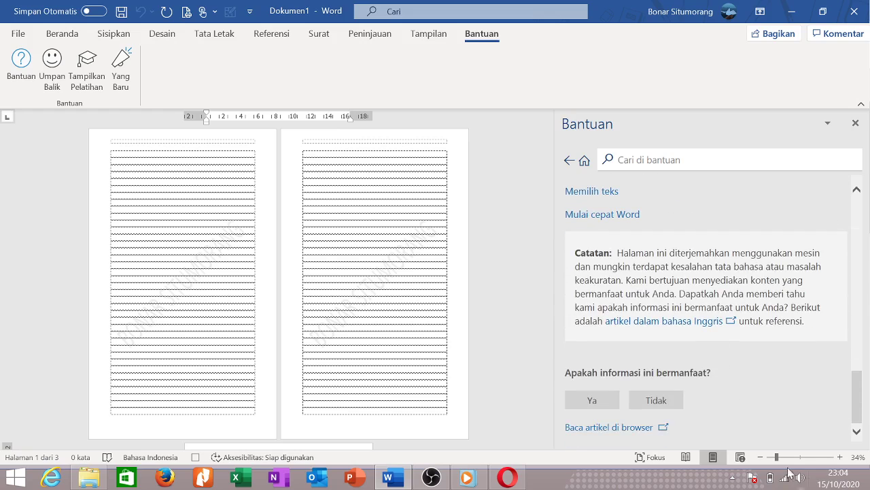
{"action": "scroll", "coordinate": [739, 361], "scroll_direction": "up", "scroll_amount": 5}
{"action": "scroll", "coordinate": [725, 310], "scroll_direction": "up", "scroll_amount": 10}
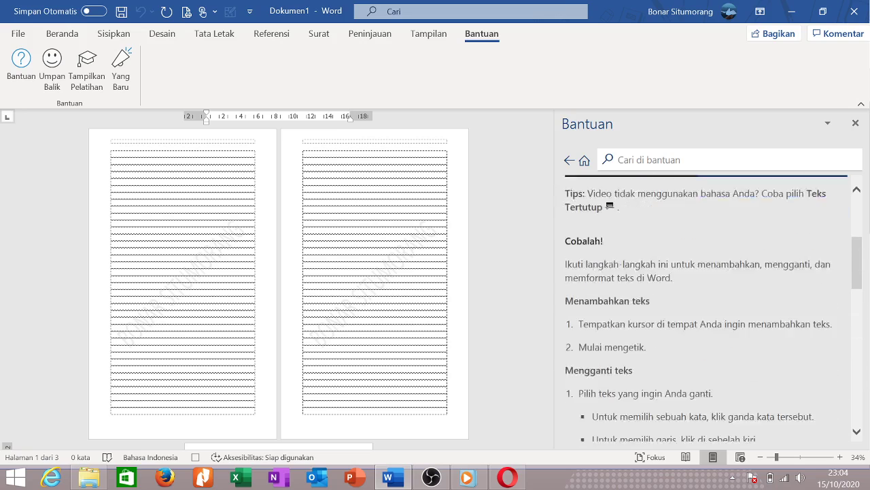
Play and pause the help video, then reopen the Word for Windows training topics.
{"action": "left_click", "coordinate": [707, 291]}
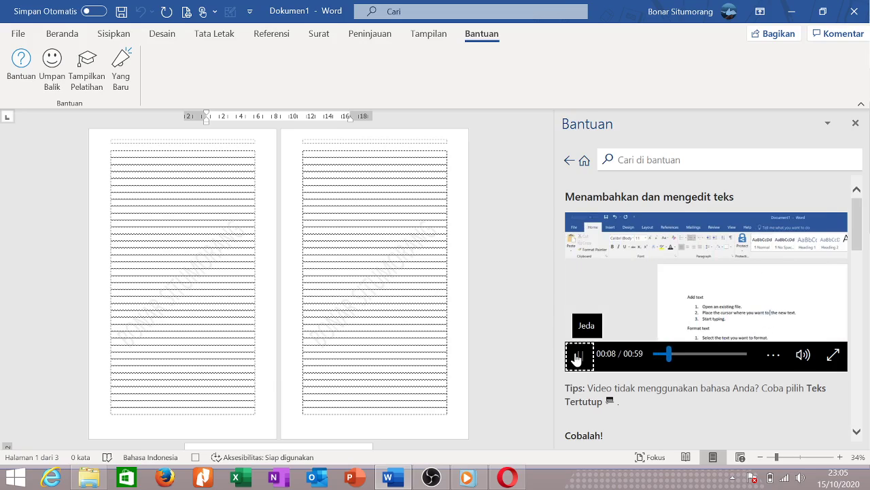
{"action": "left_click", "coordinate": [577, 355]}
{"action": "left_click", "coordinate": [856, 123]}
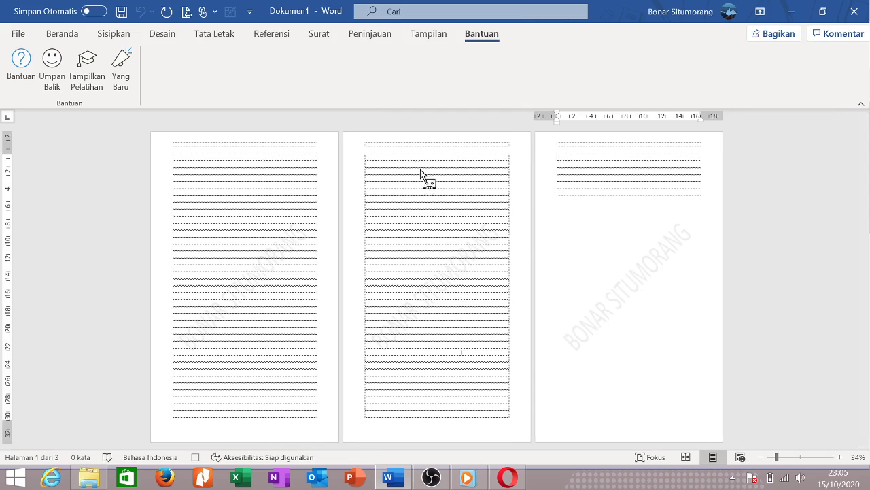
{"action": "left_click", "coordinate": [83, 76]}
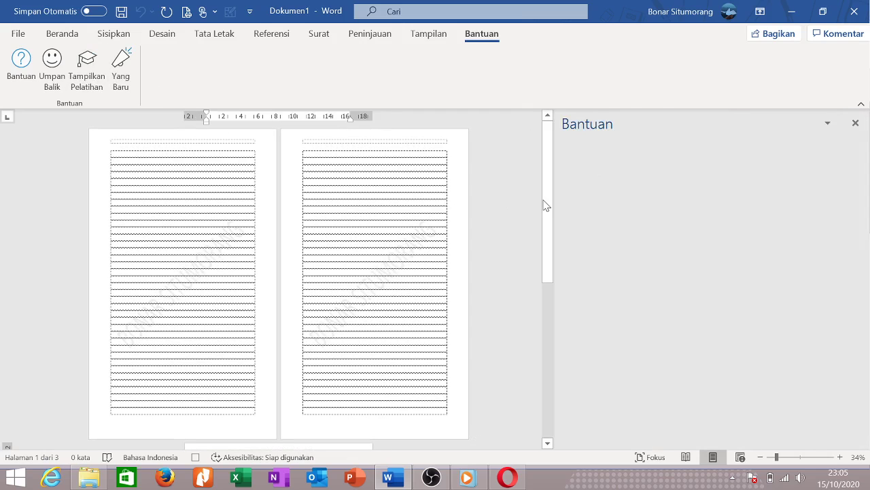
{"action": "scroll", "coordinate": [619, 303], "scroll_direction": "down", "scroll_amount": 10}
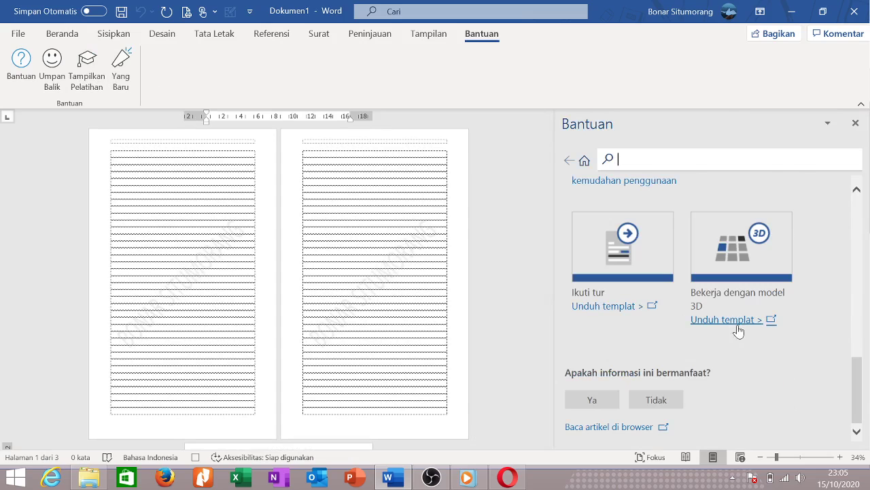
{"action": "scroll", "coordinate": [740, 332], "scroll_direction": "up", "scroll_amount": 5}
{"action": "scroll", "coordinate": [741, 333], "scroll_direction": "up", "scroll_amount": 5}
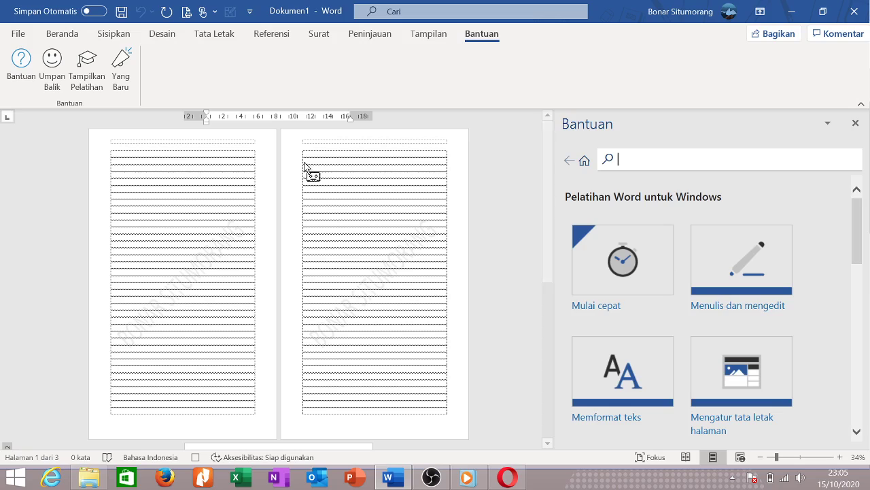
Read through the Yang Baru what's-new notes, then close that side pane.
{"action": "left_click", "coordinate": [121, 68]}
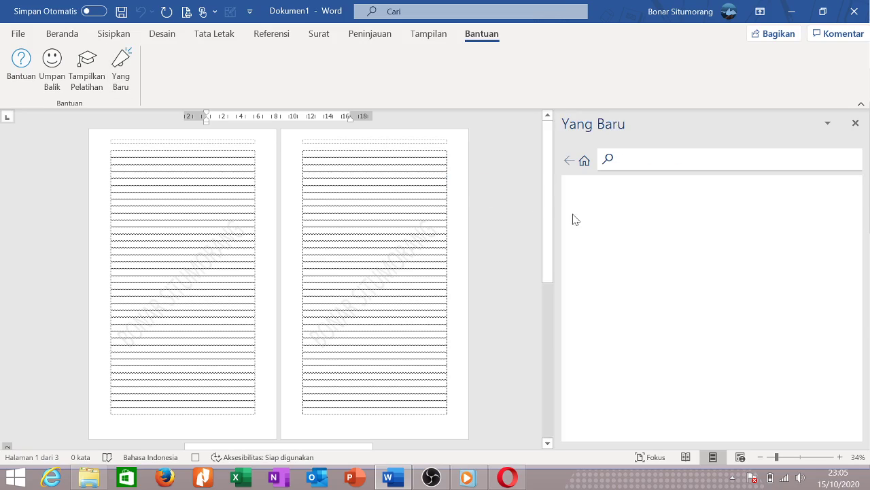
{"action": "scroll", "coordinate": [619, 274], "scroll_direction": "down", "scroll_amount": 3}
{"action": "scroll", "coordinate": [614, 270], "scroll_direction": "up", "scroll_amount": 3}
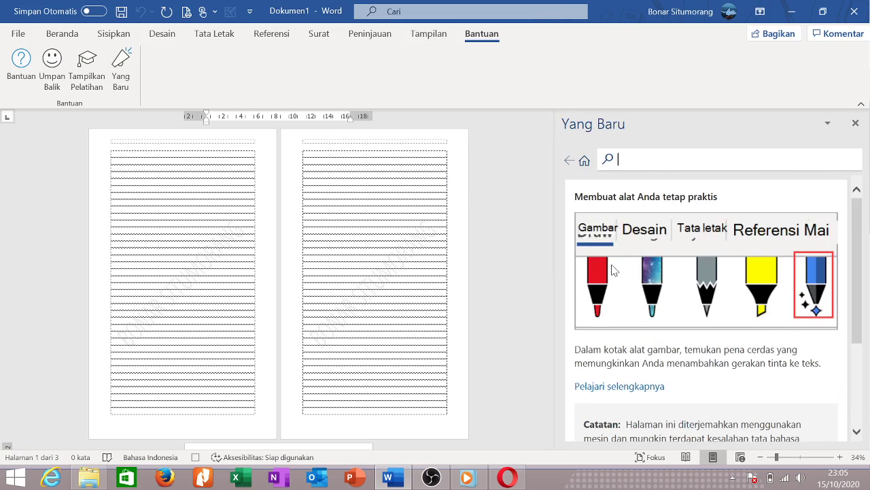
{"action": "scroll", "coordinate": [779, 237], "scroll_direction": "down", "scroll_amount": 3}
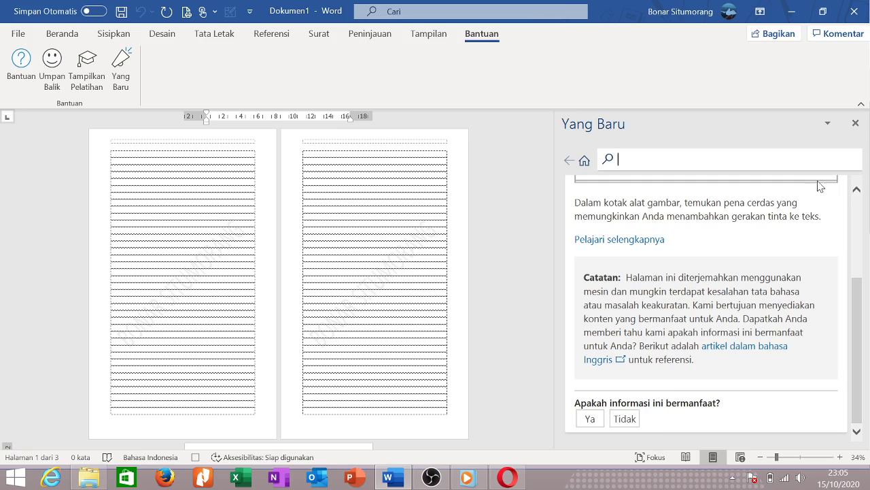
{"action": "left_click", "coordinate": [855, 124]}
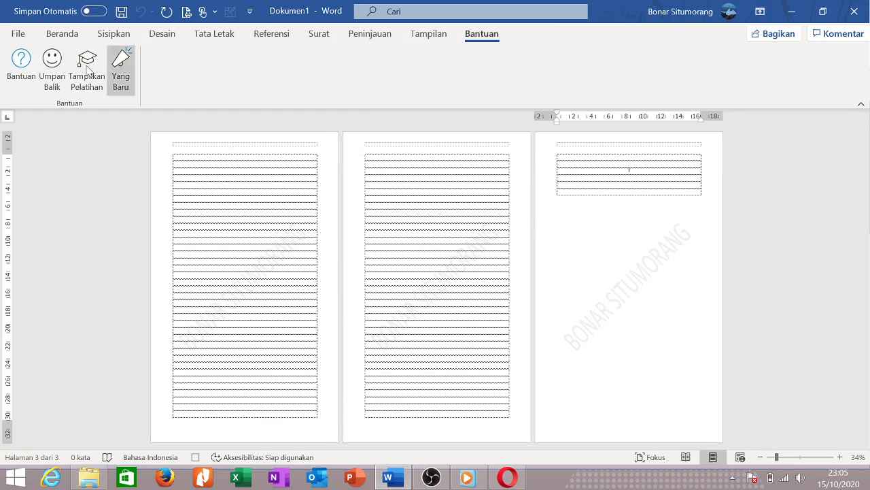
Try enabling AutoSave to OneDrive, then dismiss the naming and AutoSave prompts.
{"action": "left_click", "coordinate": [90, 11]}
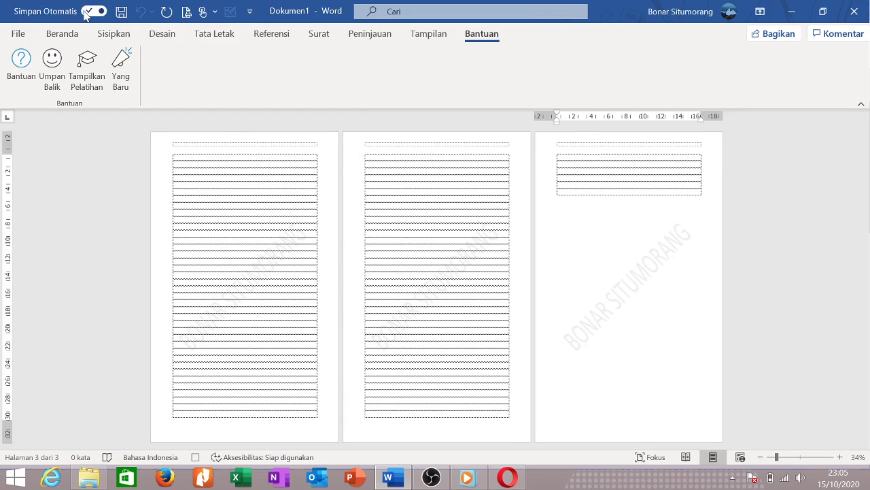
{"action": "left_click", "coordinate": [386, 194]}
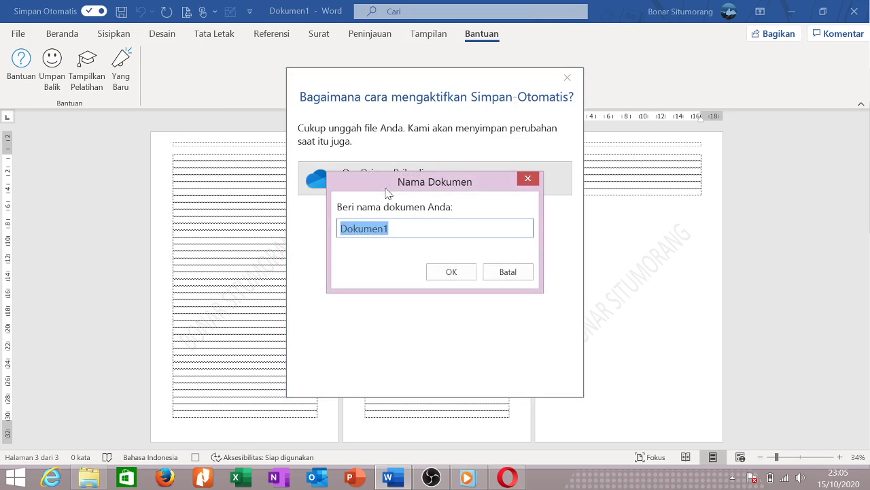
{"action": "left_click", "coordinate": [527, 180]}
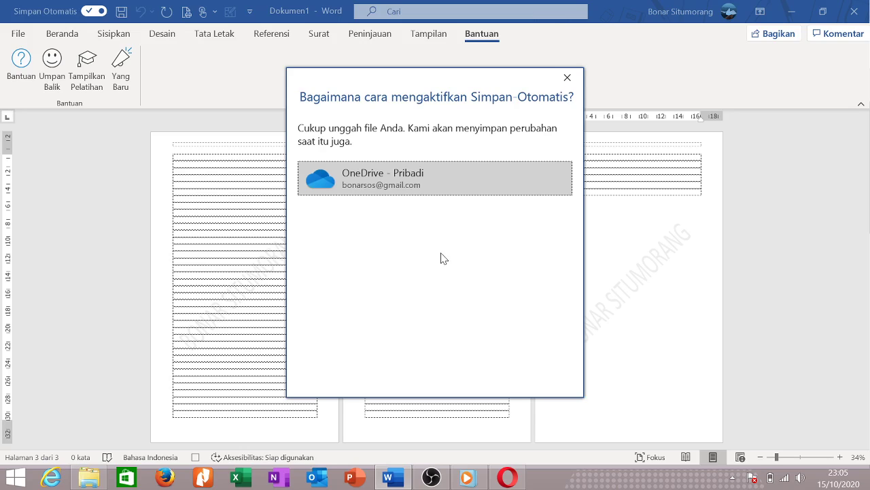
{"action": "left_click", "coordinate": [567, 78]}
Zoom the first page to 95% and delete the stray text from the table.
{"action": "left_click", "coordinate": [200, 182]}
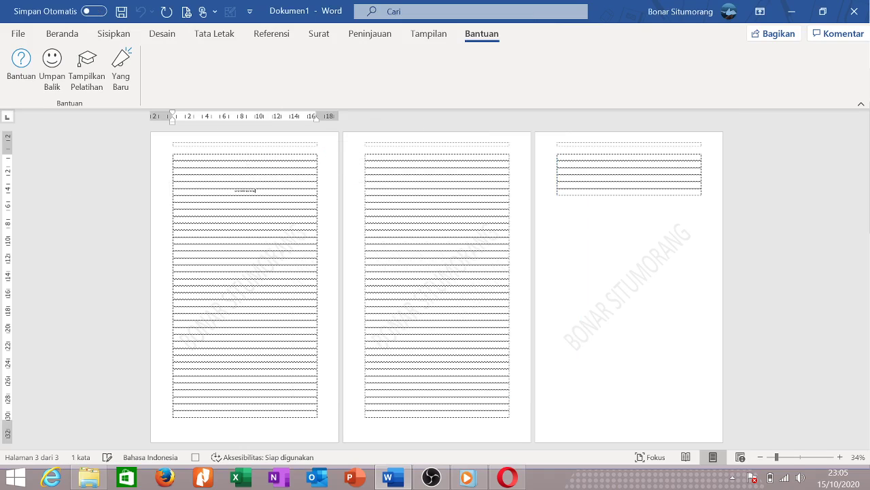
{"action": "left_click", "coordinate": [799, 457]}
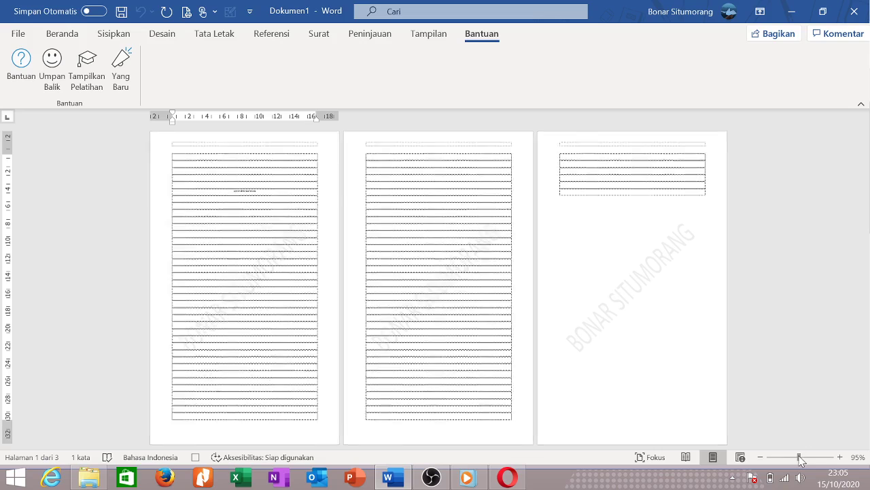
{"action": "scroll", "coordinate": [444, 297], "scroll_direction": "up", "scroll_amount": 3}
{"action": "left_click_drag", "start_coordinate": [519, 307], "coordinate": [297, 275]}
{"action": "key", "text": "Delete"}
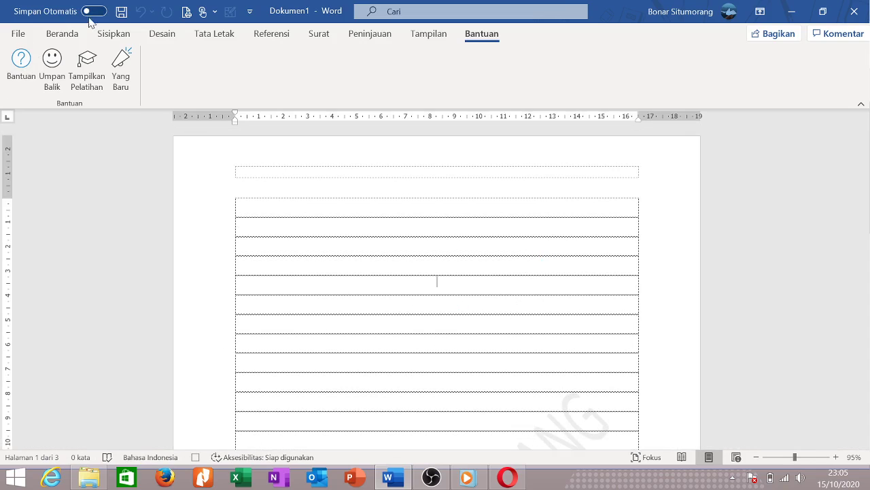
Turn on AutoSave, saving to OneDrive - Pribadi under the name Dokumen1.
{"action": "left_click", "coordinate": [88, 12]}
{"action": "left_click", "coordinate": [405, 185]}
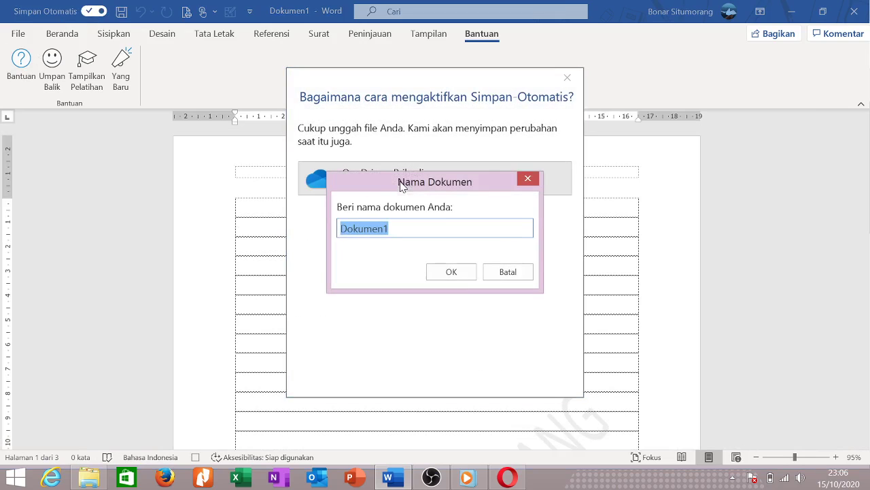
{"action": "left_click", "coordinate": [460, 275]}
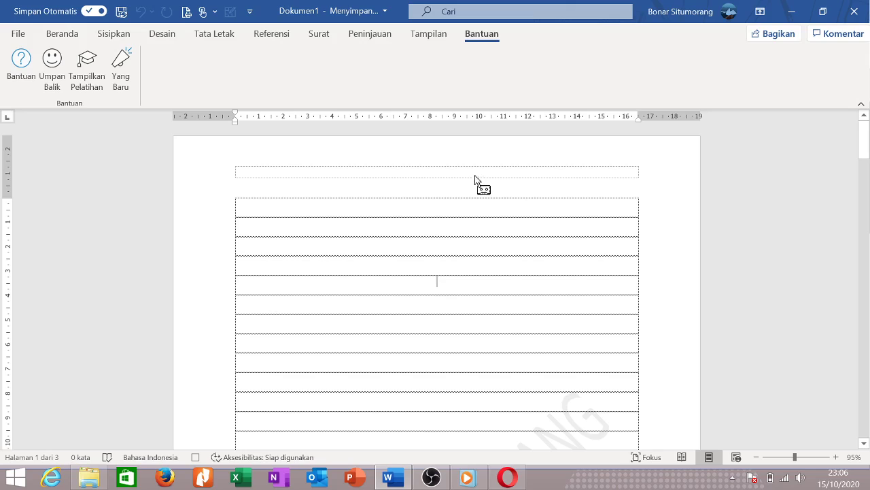
Undo the stray test typing and enter 'Belajar MS. Word' in the table's first row.
{"action": "double_click", "coordinate": [416, 249]}
{"action": "double_click", "coordinate": [363, 227]}
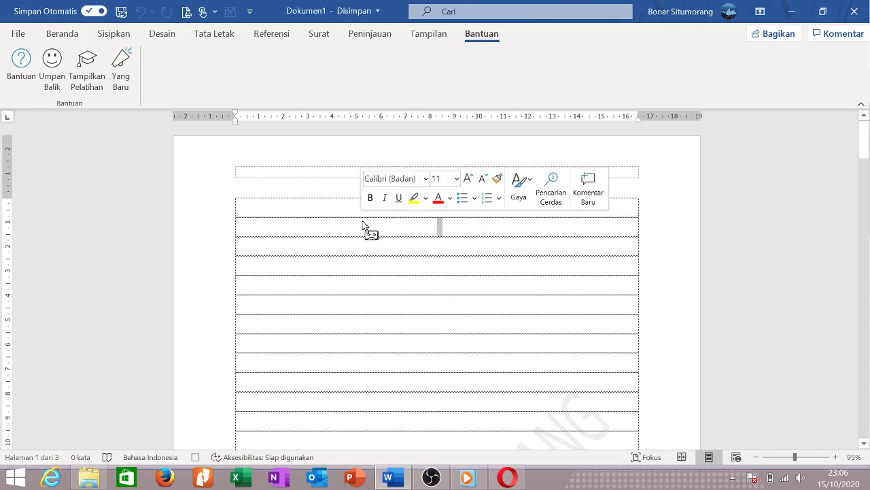
{"action": "type", "text": "ndndndnn"}
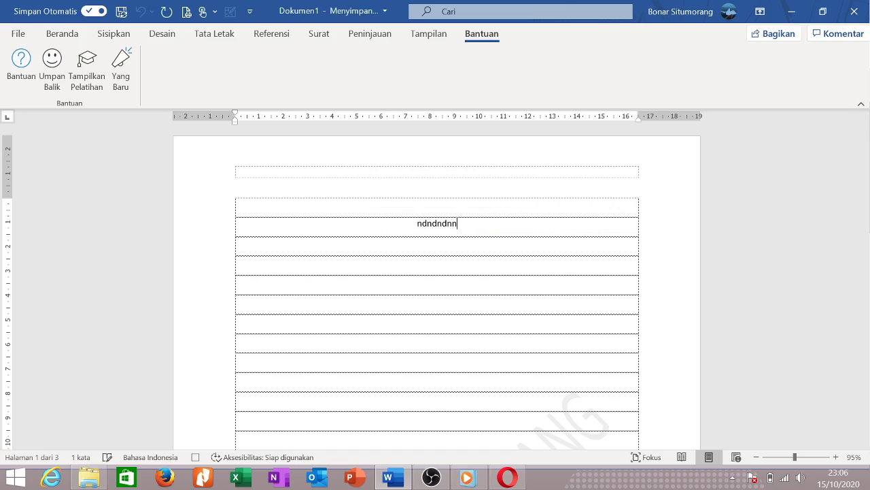
{"action": "key", "text": "ctrl+z"}
{"action": "key", "text": "Up"}
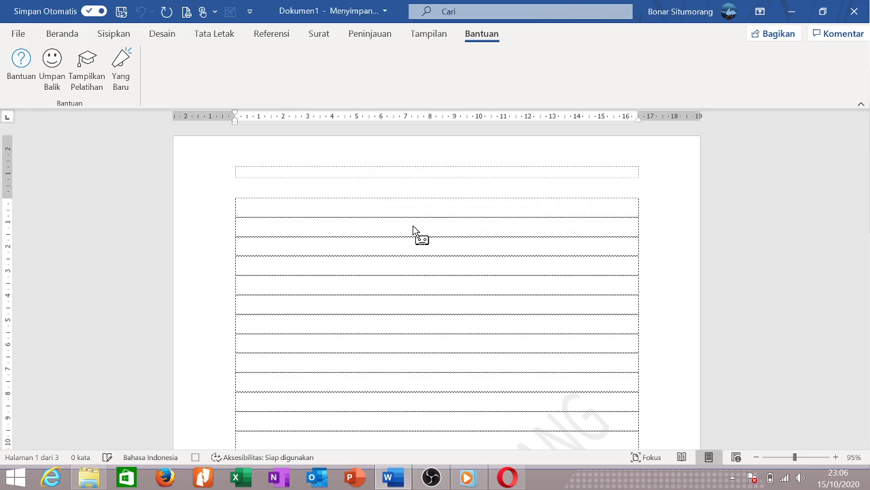
{"action": "type", "text": "Belajar MS. Word"}
{"action": "key", "text": "shift+Home"}
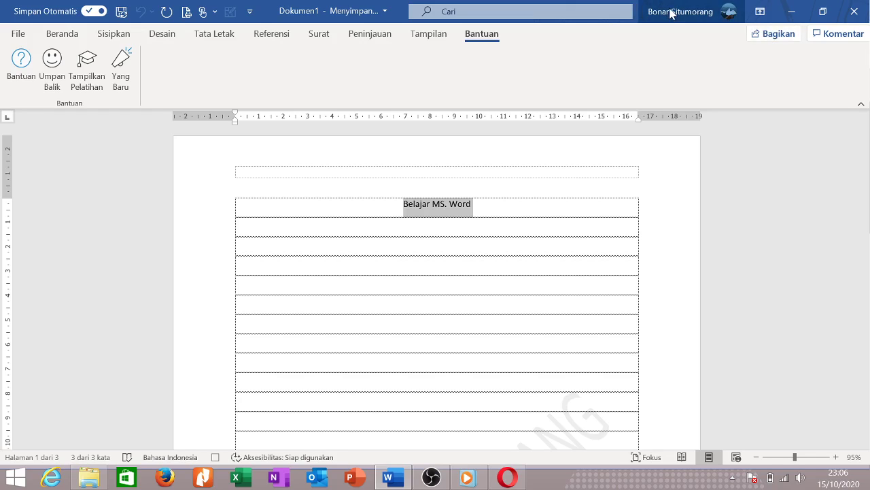
{"action": "left_click", "coordinate": [500, 13]}
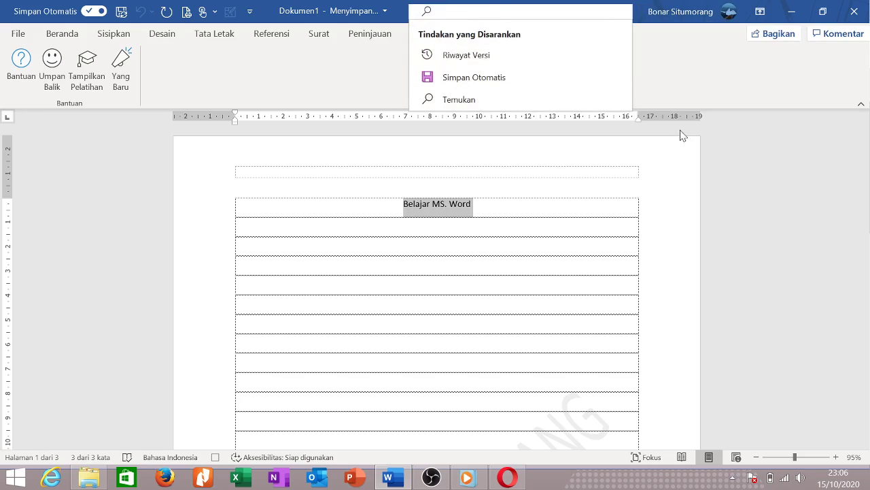
Dismiss the search and account flyouts, then open the Share pane for Dokumen1.docx.
{"action": "left_click", "coordinate": [780, 173]}
{"action": "left_click", "coordinate": [690, 20]}
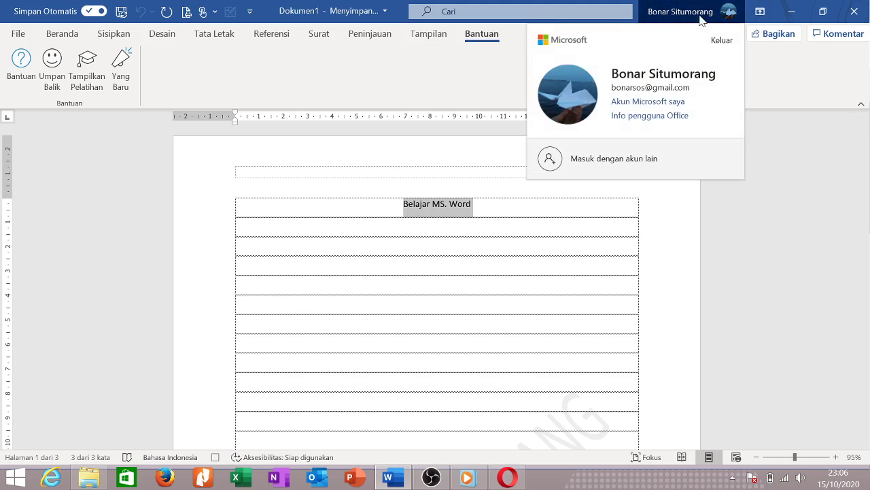
{"action": "left_click", "coordinate": [785, 174]}
{"action": "left_click", "coordinate": [772, 37]}
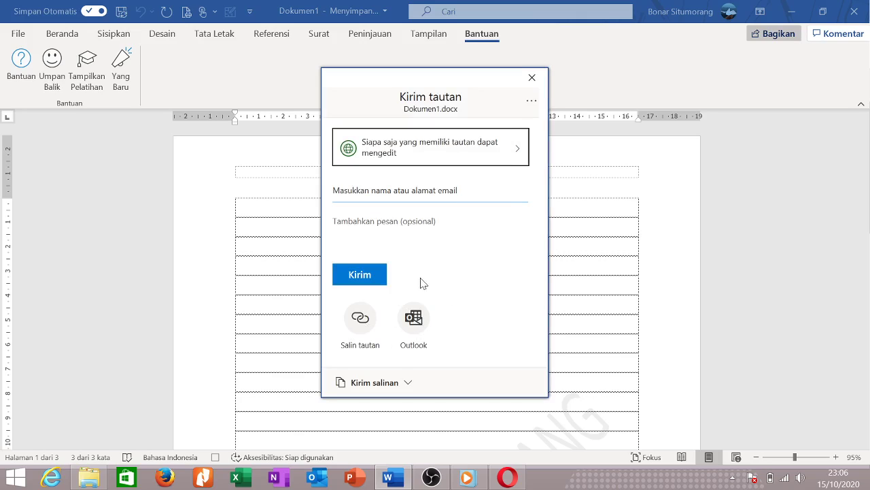
Look at the recipient field and Send a copy formats, then close the share pane.
{"action": "left_click", "coordinate": [408, 190]}
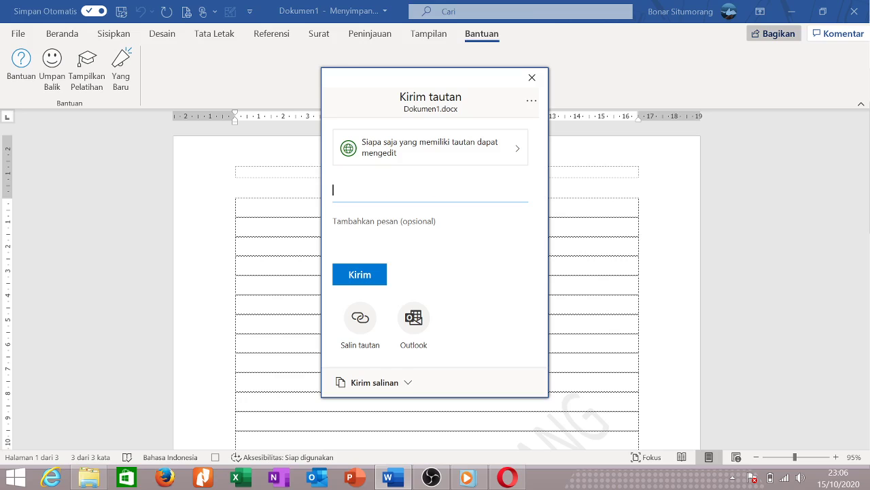
{"action": "left_click", "coordinate": [410, 385]}
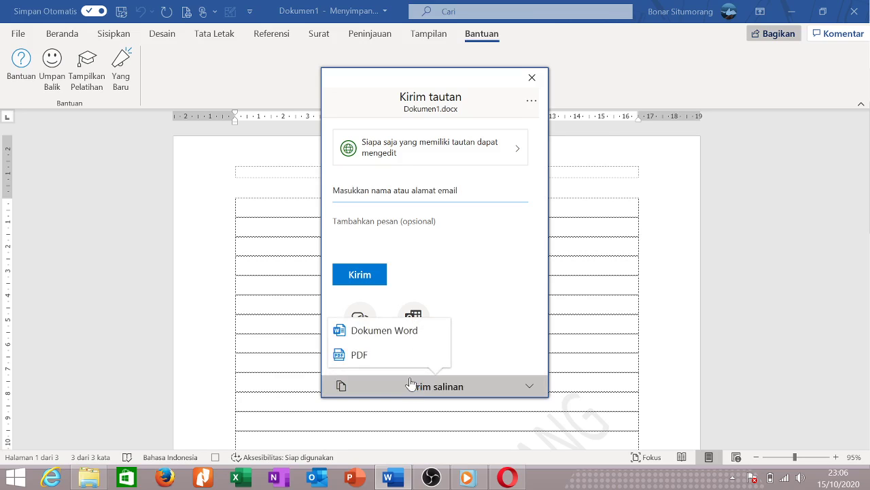
{"action": "left_click", "coordinate": [532, 78]}
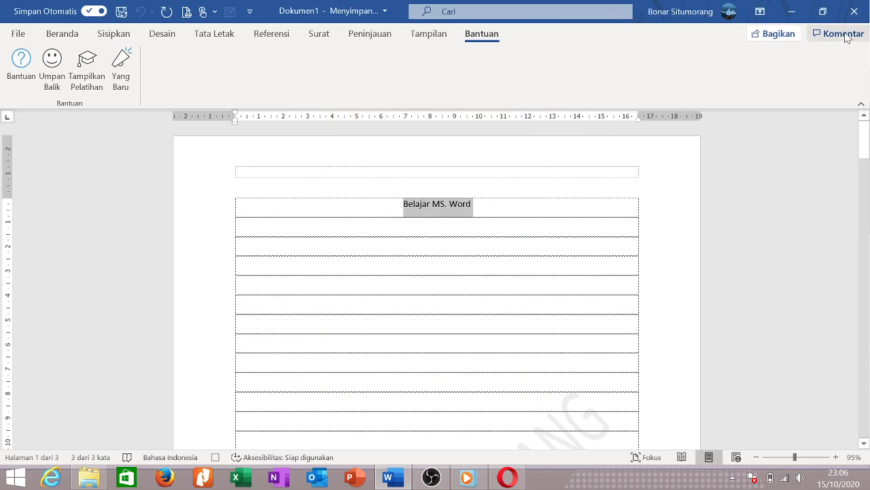
Add a new comment, then open the File home screen listing Dokumen1.
{"action": "left_click", "coordinate": [838, 33]}
{"action": "left_click", "coordinate": [816, 61]}
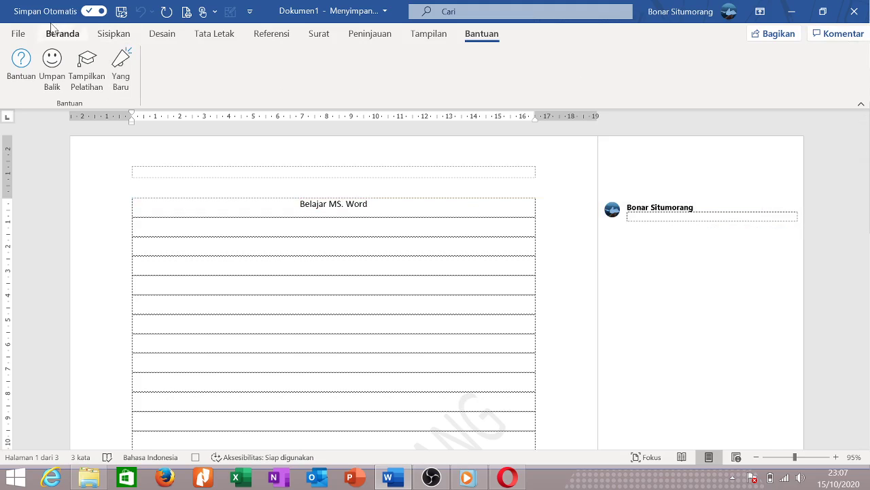
{"action": "left_click", "coordinate": [18, 34]}
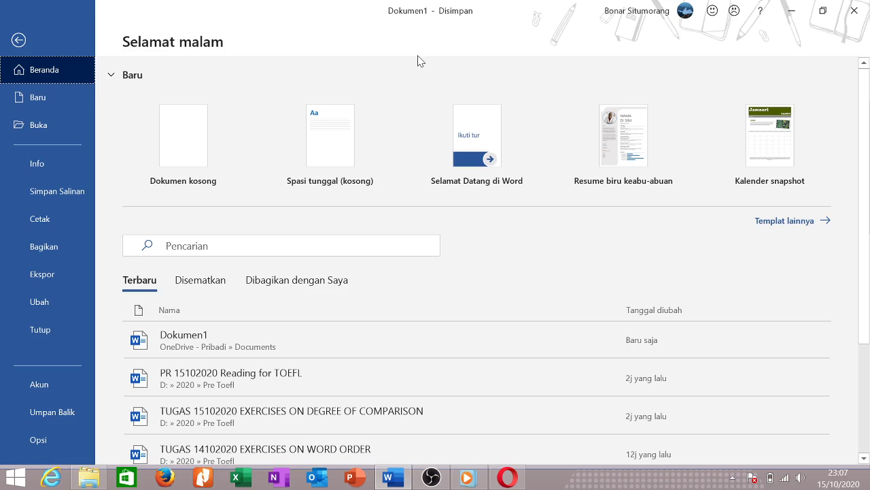
Check the recent, Pinned and Shared with Me lists, then switch to Opera's French Language Pack page.
{"action": "scroll", "coordinate": [451, 343], "scroll_direction": "down", "scroll_amount": 3}
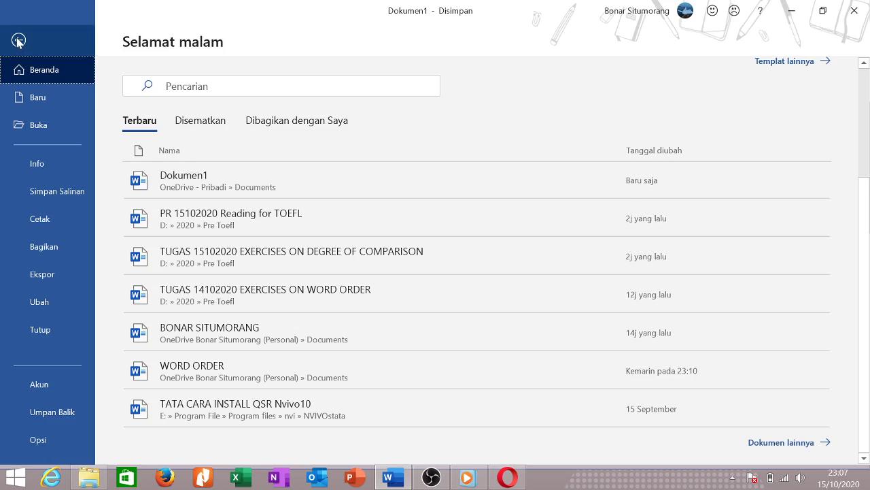
{"action": "left_click", "coordinate": [204, 121]}
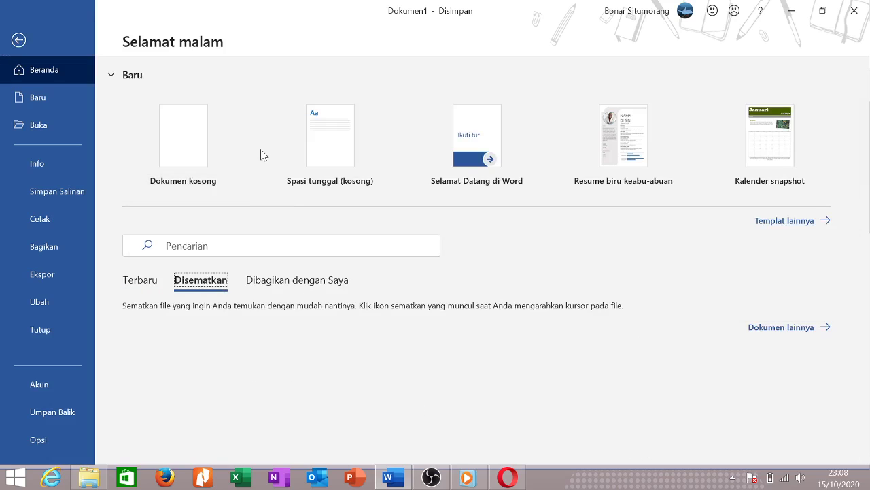
{"action": "left_click", "coordinate": [303, 286]}
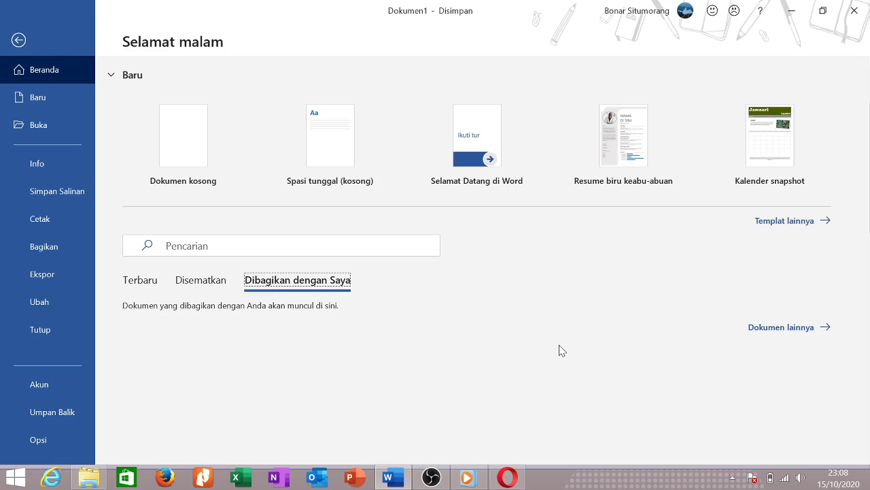
{"action": "left_click", "coordinate": [507, 477]}
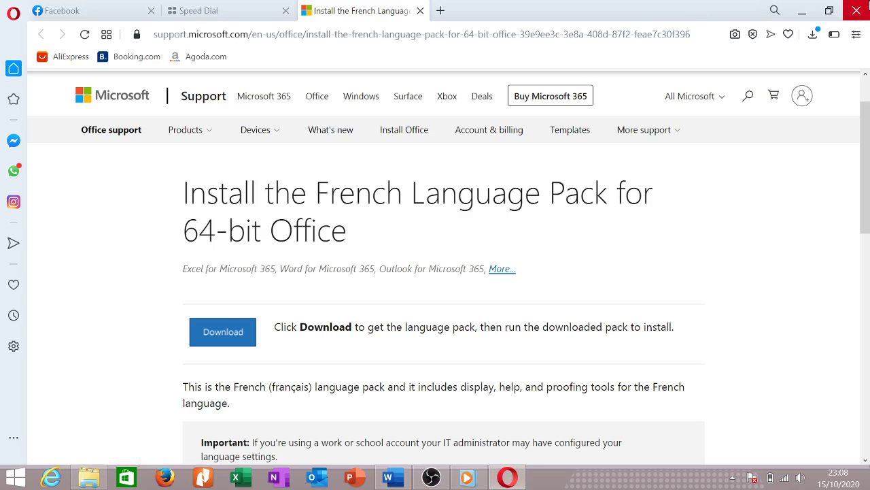
Quit Opera, confirming the prompt, and bring the OBS 25.0 window to the front.
{"action": "left_click", "coordinate": [857, 10]}
{"action": "left_click", "coordinate": [539, 279]}
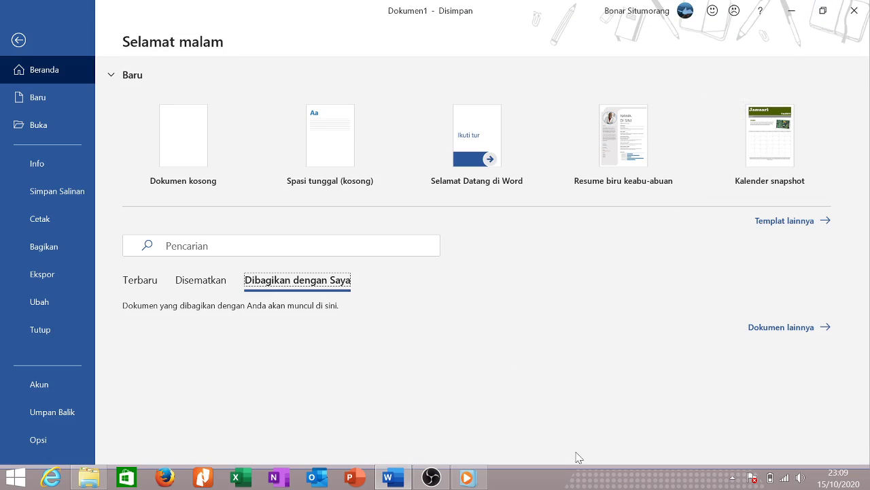
{"action": "left_click", "coordinate": [431, 478]}
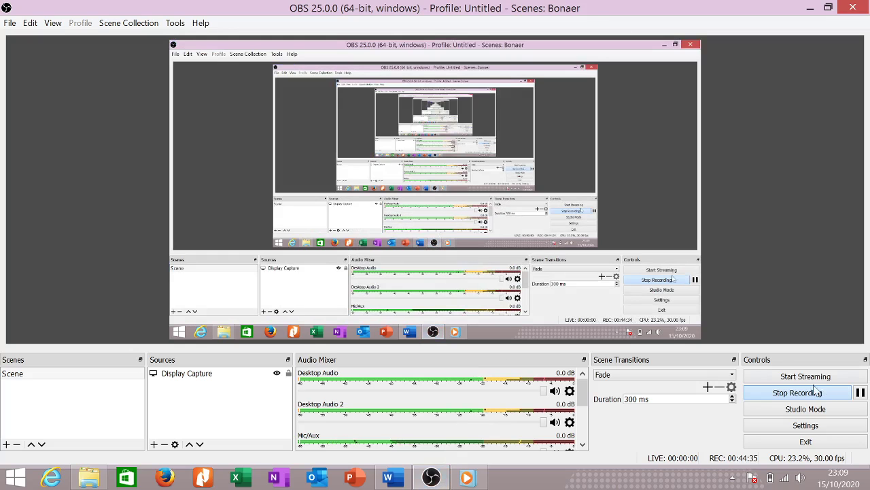